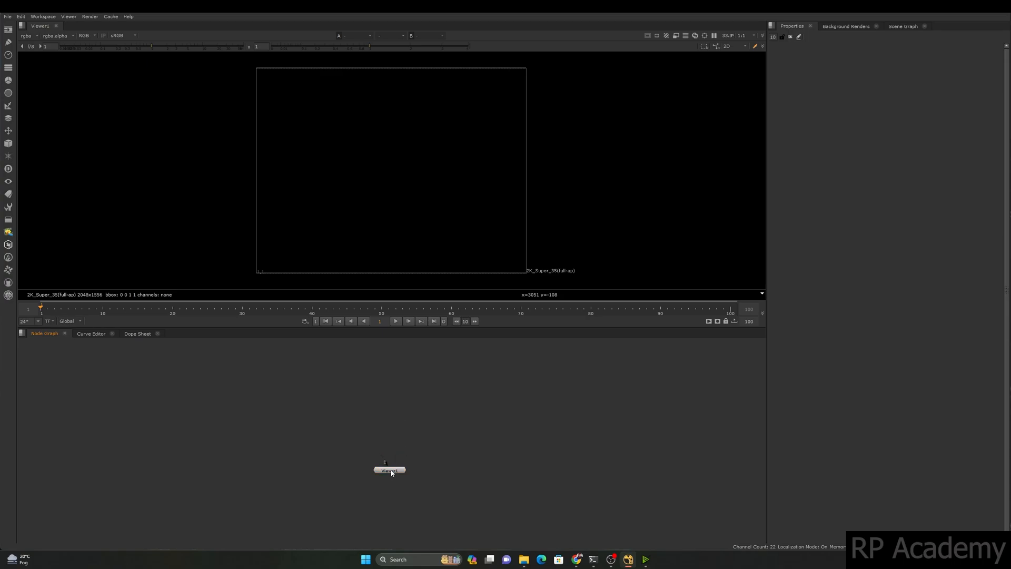
Step: Add a CheckerBoard node above Viewer1 in the node graph
{"action": "scroll", "coordinate": [400, 493], "scroll_direction": "down", "scroll_amount": 4}
{"action": "scroll", "coordinate": [399, 479], "scroll_direction": "up", "scroll_amount": 5}
{"action": "scroll", "coordinate": [398, 434], "scroll_direction": "down", "scroll_amount": 3}
{"action": "scroll", "coordinate": [405, 395], "scroll_direction": "up", "scroll_amount": 3}
{"action": "left_click", "coordinate": [410, 406]}
{"action": "key", "text": "Tab"}
{"action": "type", "text": "checker"}
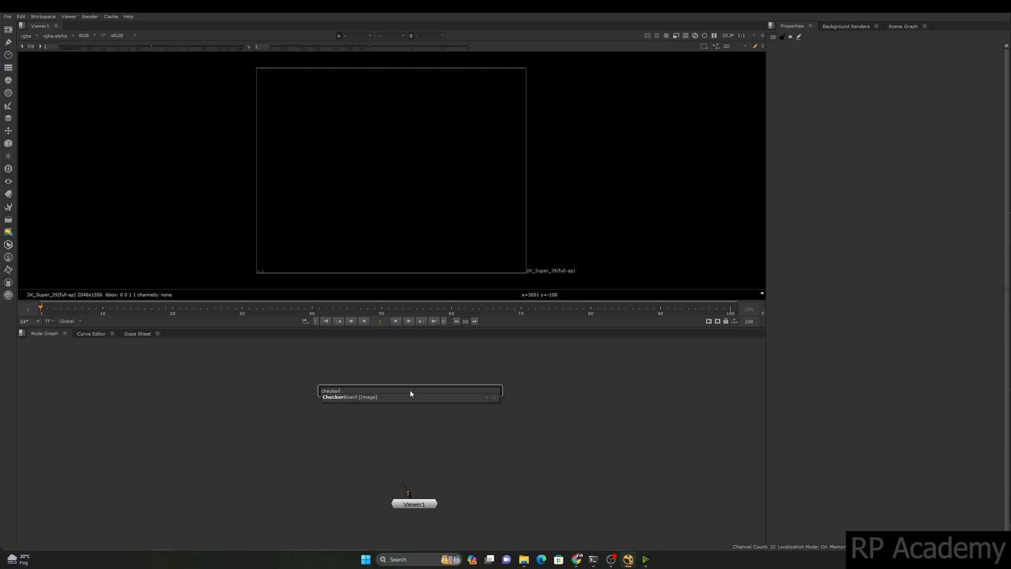
{"action": "key", "text": "Down"}
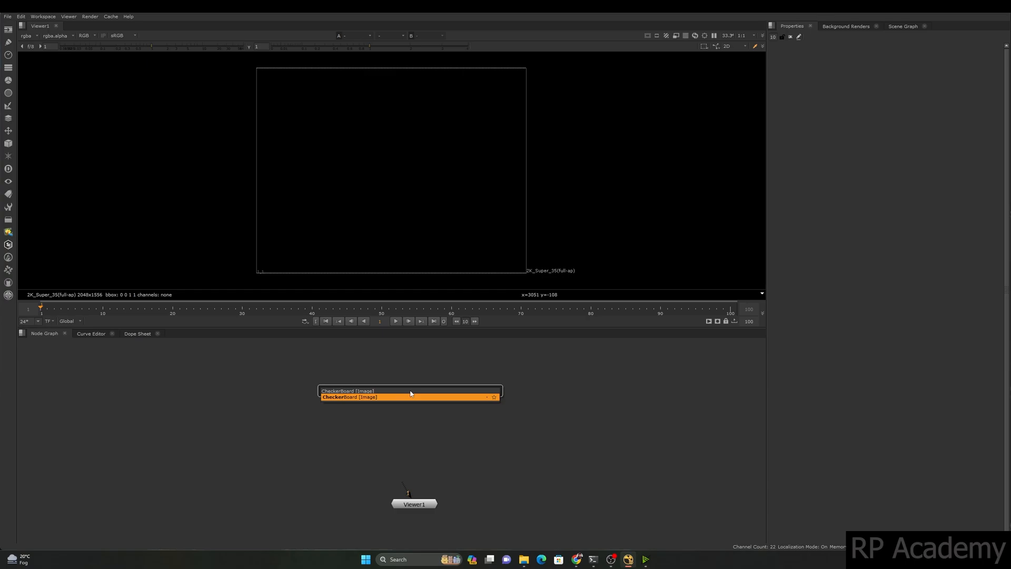
{"action": "left_click", "coordinate": [364, 398]}
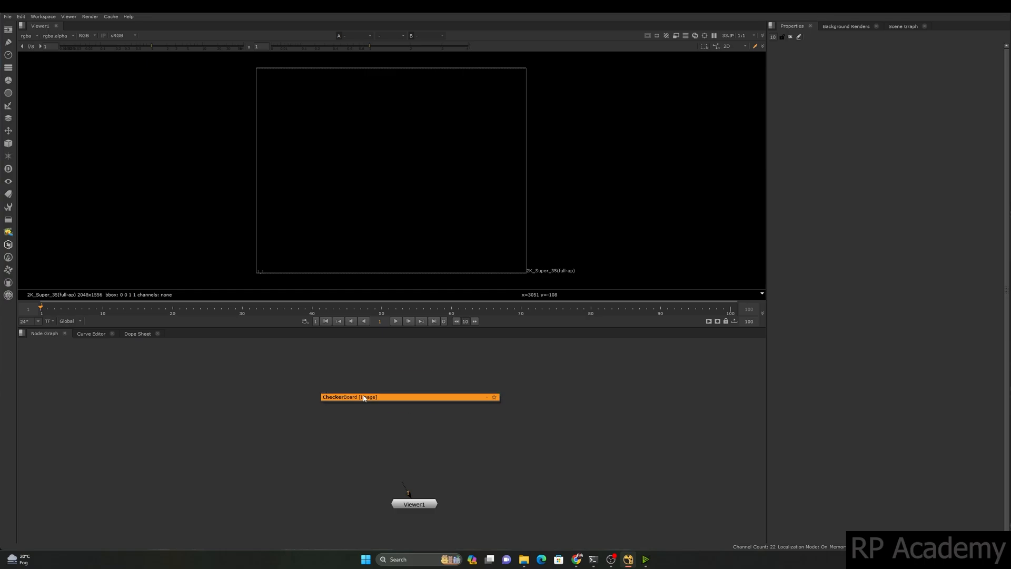
{"action": "left_click_drag", "start_coordinate": [420, 394], "coordinate": [417, 381]}
Step: Connect the CheckerBoard node to the viewer's first input and arrange the two nodes vertically
{"action": "left_click_drag", "start_coordinate": [508, 357], "coordinate": [419, 364]}
{"action": "left_click_drag", "start_coordinate": [229, 465], "coordinate": [511, 332]}
{"action": "key", "text": "1"}
{"action": "middle_click_drag", "start_coordinate": [434, 500], "coordinate": [436, 453]}
{"action": "left_click_drag", "start_coordinate": [433, 462], "coordinate": [419, 487]}
{"action": "scroll", "coordinate": [368, 211], "scroll_direction": "down", "scroll_amount": 1}
{"action": "left_click_drag", "start_coordinate": [297, 107], "coordinate": [413, 222]}
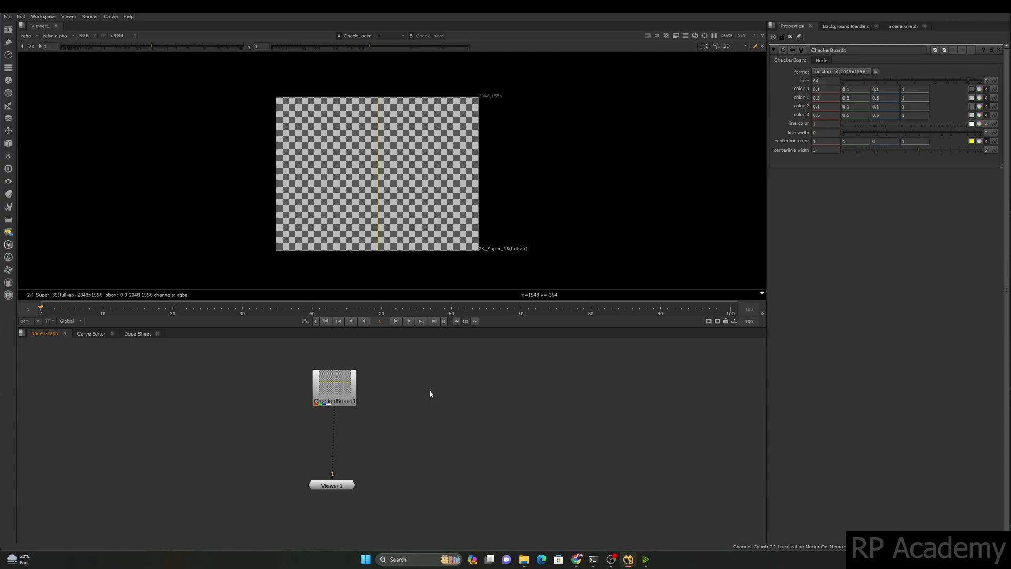
Step: Add a Constant node beside the checkerboard and set its color to saturated magenta
{"action": "key", "text": "Tab"}
{"action": "type", "text": "cons"}
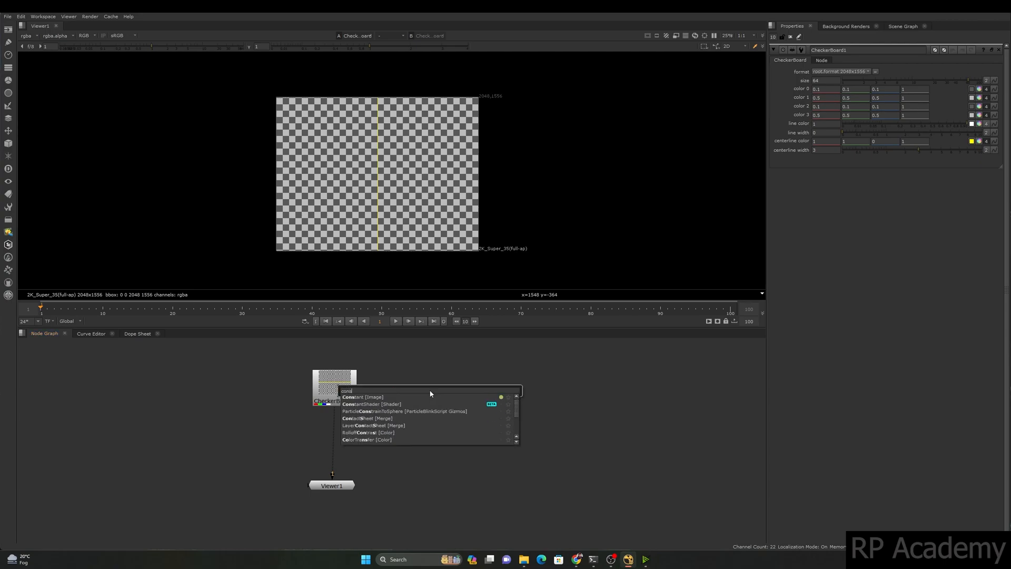
{"action": "key", "text": "Return"}
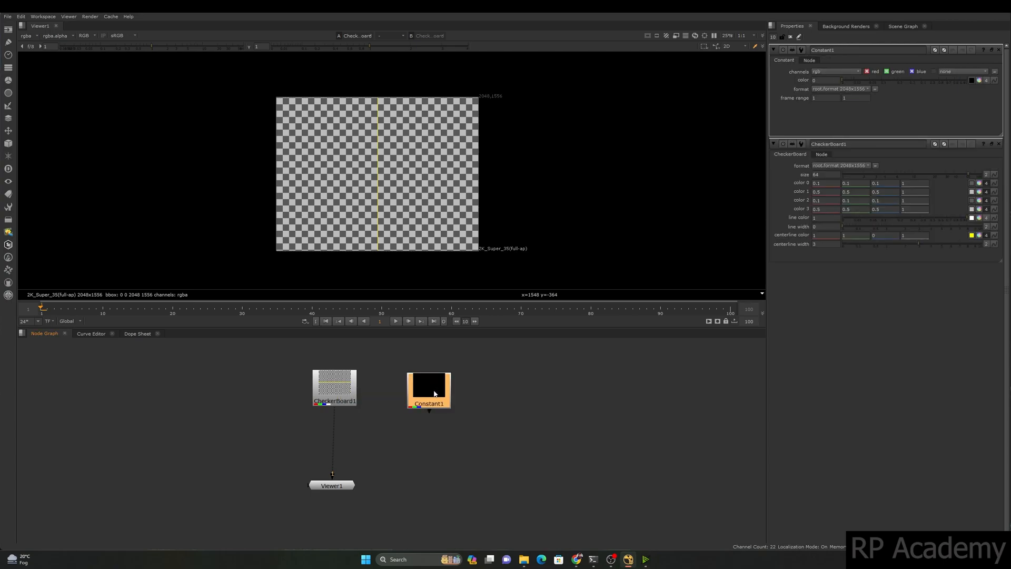
{"action": "left_click", "coordinate": [774, 37]}
{"action": "left_click", "coordinate": [684, 395]}
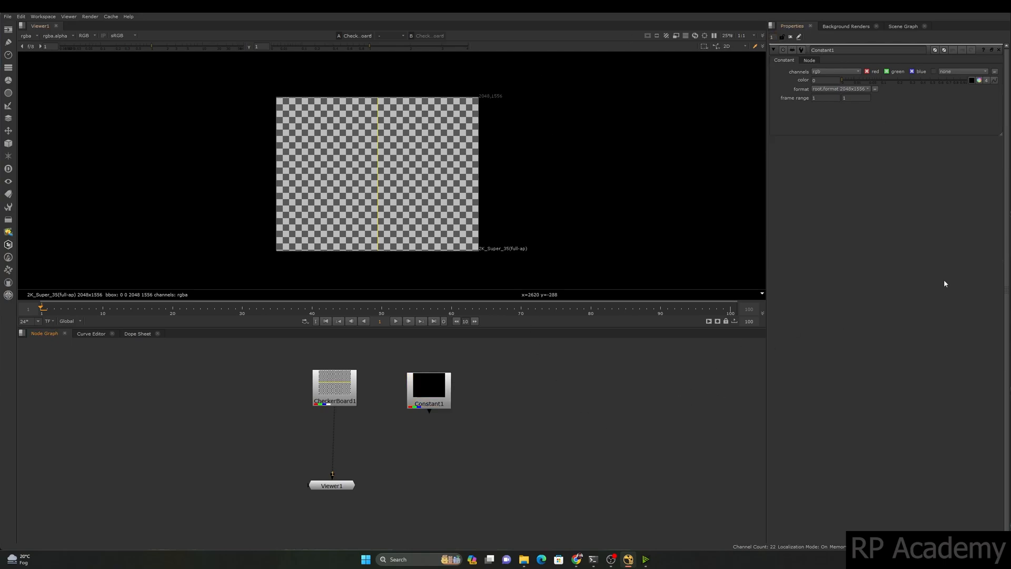
{"action": "left_click", "coordinate": [979, 81]}
{"action": "left_click", "coordinate": [921, 297]}
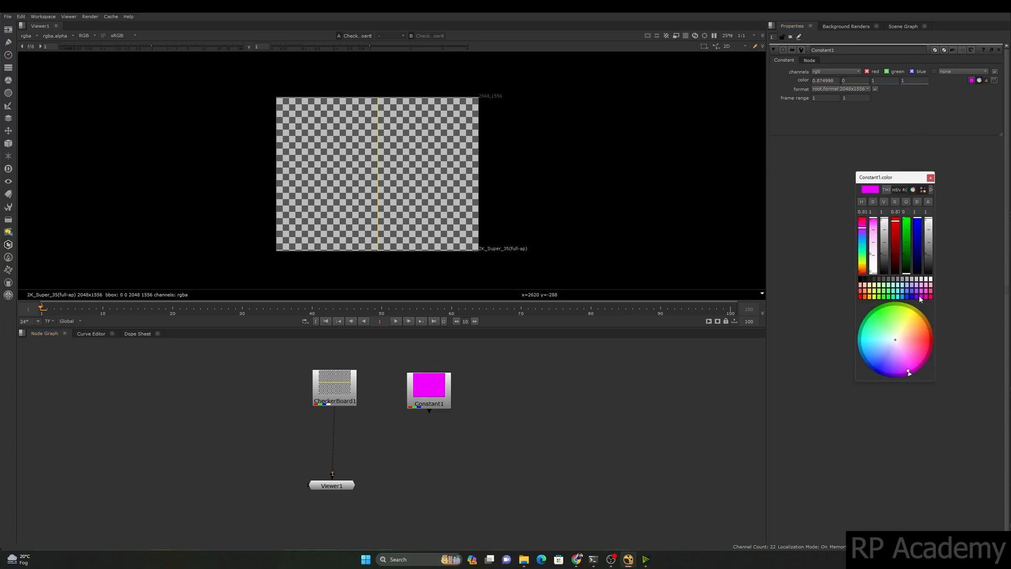
Step: Duplicate the magenta Constant node, place the copy beside it, and set the copy's color to light green
{"action": "left_click", "coordinate": [435, 400]}
{"action": "key", "text": "ctrl+c"}
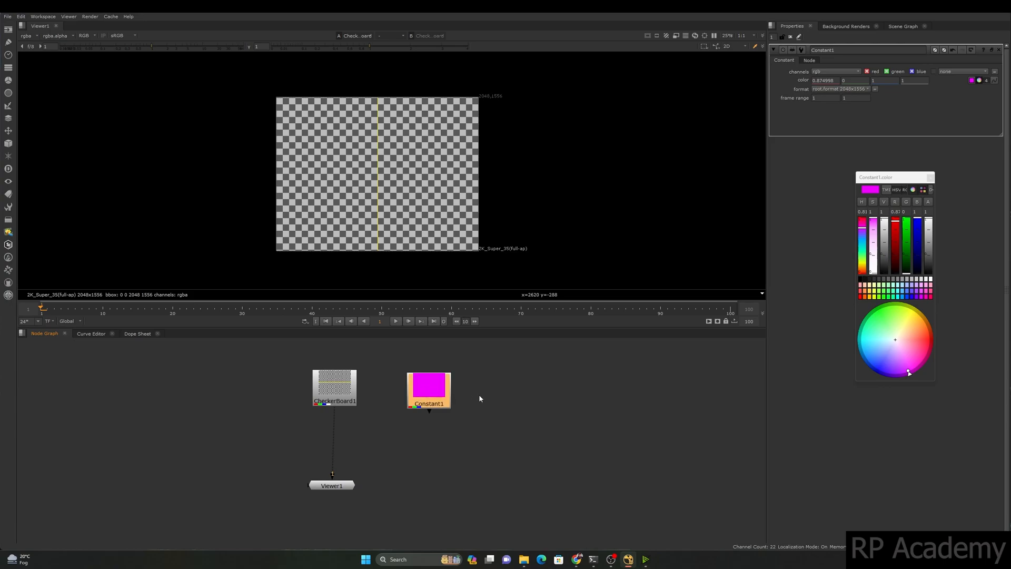
{"action": "key", "text": "ctrl+v"}
{"action": "left_click_drag", "start_coordinate": [482, 394], "coordinate": [499, 393]}
{"action": "double_click", "coordinate": [500, 392]}
{"action": "left_click", "coordinate": [980, 80]}
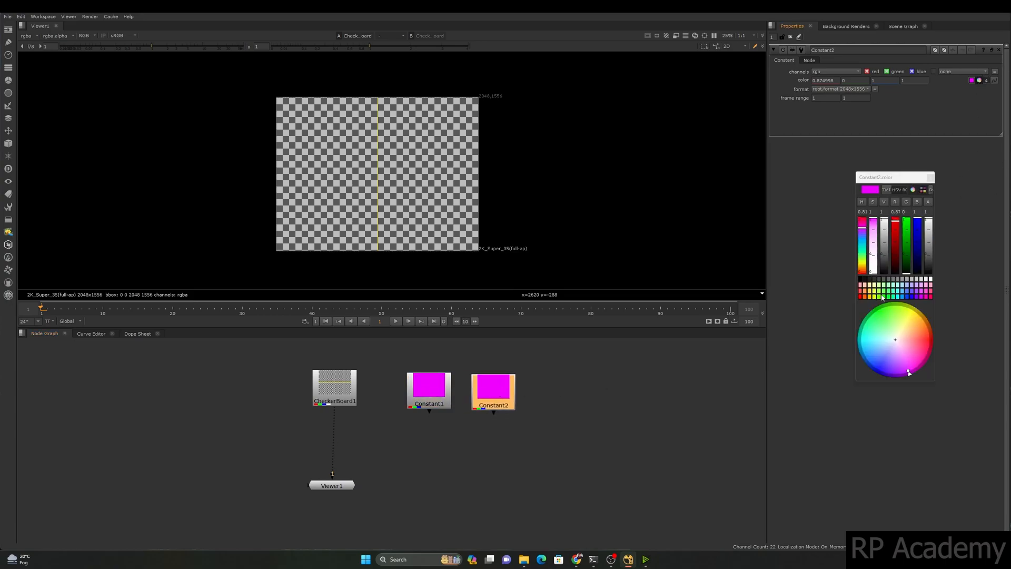
{"action": "left_click", "coordinate": [882, 298]}
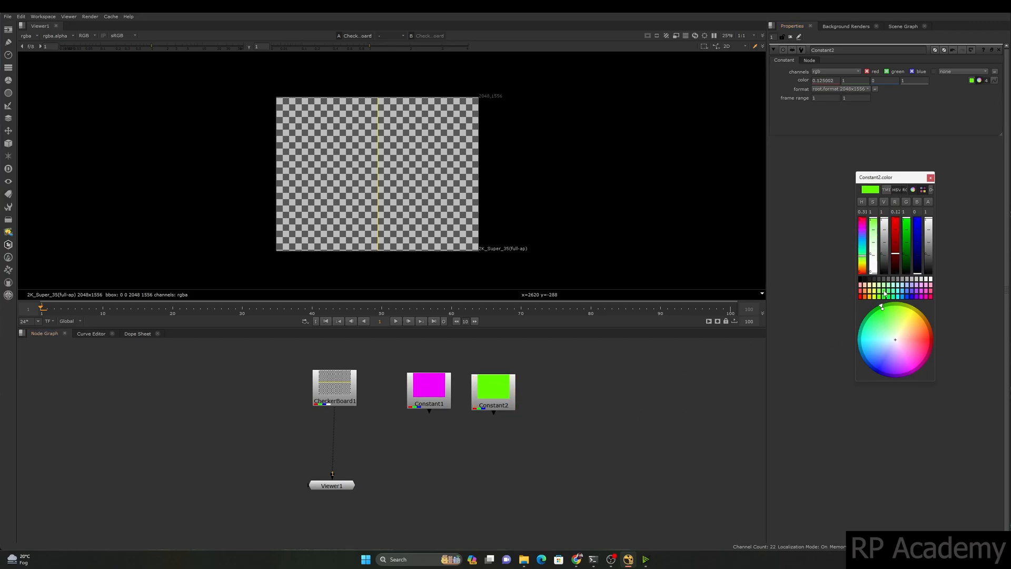
{"action": "left_click", "coordinate": [884, 292]}
Step: Set Constant1's color to a light pink
{"action": "double_click", "coordinate": [429, 390]}
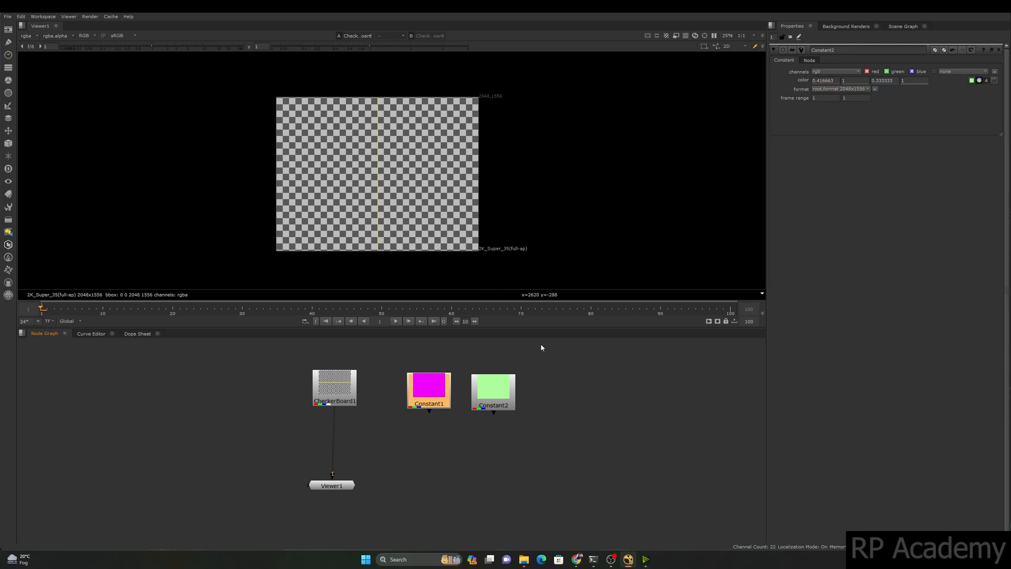
{"action": "left_click", "coordinate": [979, 80]}
{"action": "left_click", "coordinate": [921, 292]}
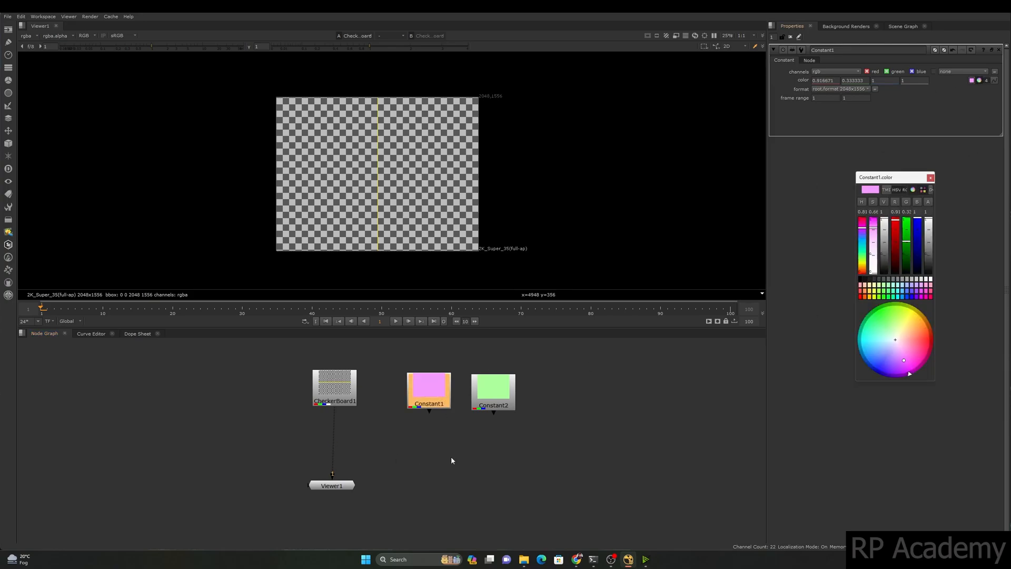
Step: Close the color picker and space Constant1 and Constant2 farther apart in a row beside the checkerboard
{"action": "left_click", "coordinate": [445, 462]}
{"action": "left_click_drag", "start_coordinate": [494, 393], "coordinate": [552, 395]}
{"action": "left_click", "coordinate": [932, 179]}
{"action": "left_click_drag", "start_coordinate": [430, 398], "coordinate": [454, 394]}
{"action": "left_click_drag", "start_coordinate": [548, 399], "coordinate": [616, 398]}
{"action": "left_click", "coordinate": [452, 390]}
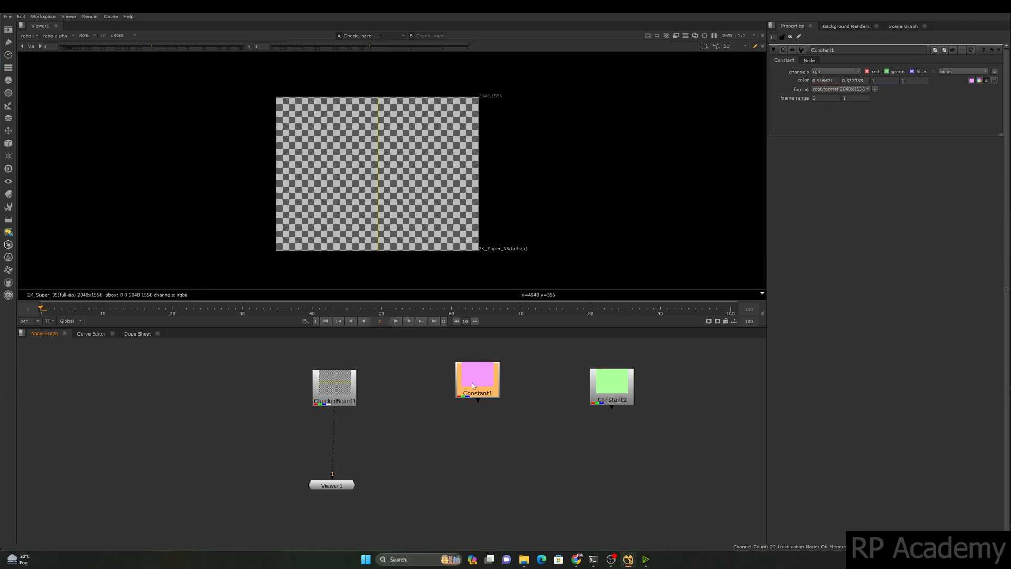
{"action": "left_click_drag", "start_coordinate": [485, 385], "coordinate": [488, 394]}
{"action": "middle_click_drag", "start_coordinate": [486, 421], "coordinate": [488, 419]}
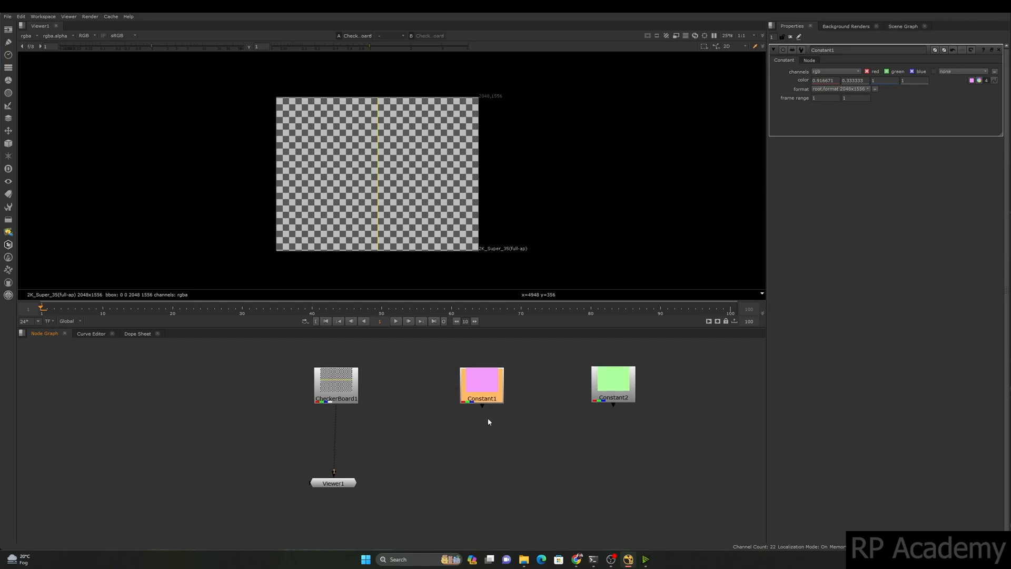
Step: Add a Roto node near Constant1 and draw a circular ellipse shape in the upper-left part of the image frame
{"action": "scroll", "coordinate": [487, 419], "scroll_direction": "up", "scroll_amount": 3}
{"action": "key", "text": "o"}
{"action": "left_click_drag", "start_coordinate": [519, 432], "coordinate": [409, 417]}
{"action": "left_click_drag", "start_coordinate": [25, 95], "coordinate": [45, 115]}
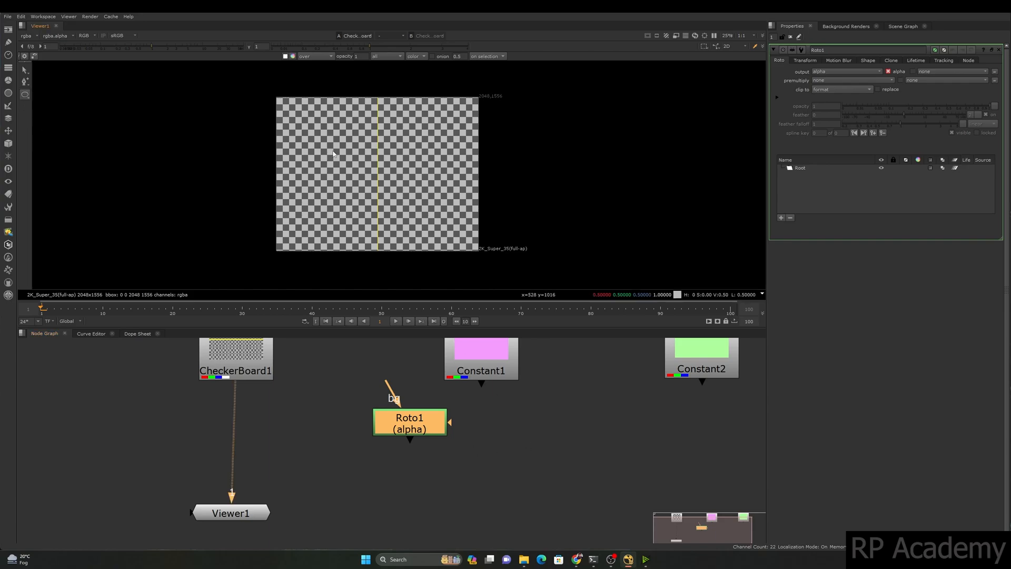
{"action": "mouse_move", "coordinate": [272, 83]}
{"action": "left_mouse_down"}
{"action": "mouse_move", "coordinate": [338, 149]}
{"action": "mouse_move", "coordinate": [355, 153]}
{"action": "left_mouse_up"}
{"action": "left_click_drag", "start_coordinate": [196, 173], "coordinate": [444, 68]}
{"action": "left_click_drag", "start_coordinate": [313, 114], "coordinate": [337, 137]}
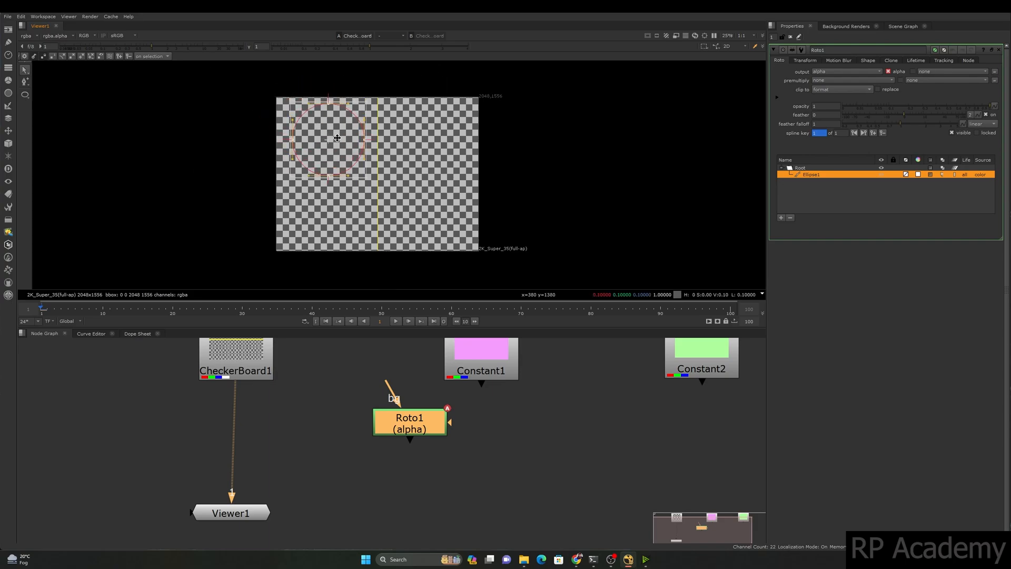
Step: Reposition Roto1 between the checkerboard and Constant1, and add a Copy node and a Premult node
{"action": "left_click_drag", "start_coordinate": [409, 422], "coordinate": [377, 391]}
{"action": "left_click", "coordinate": [451, 442]}
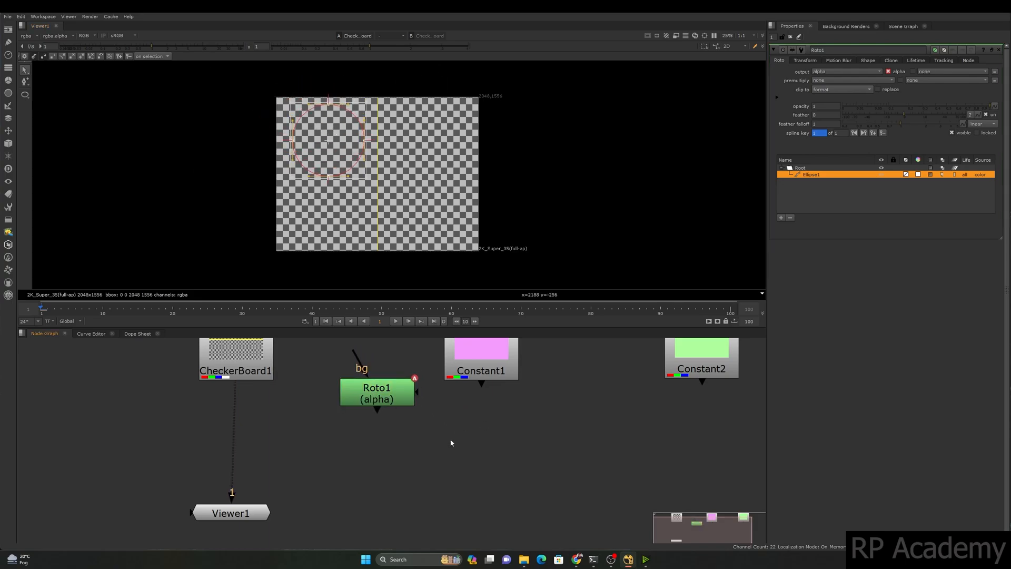
{"action": "key", "text": "k"}
{"action": "left_click", "coordinate": [428, 504]}
{"action": "key", "text": "Tab"}
{"action": "type", "text": "p"}
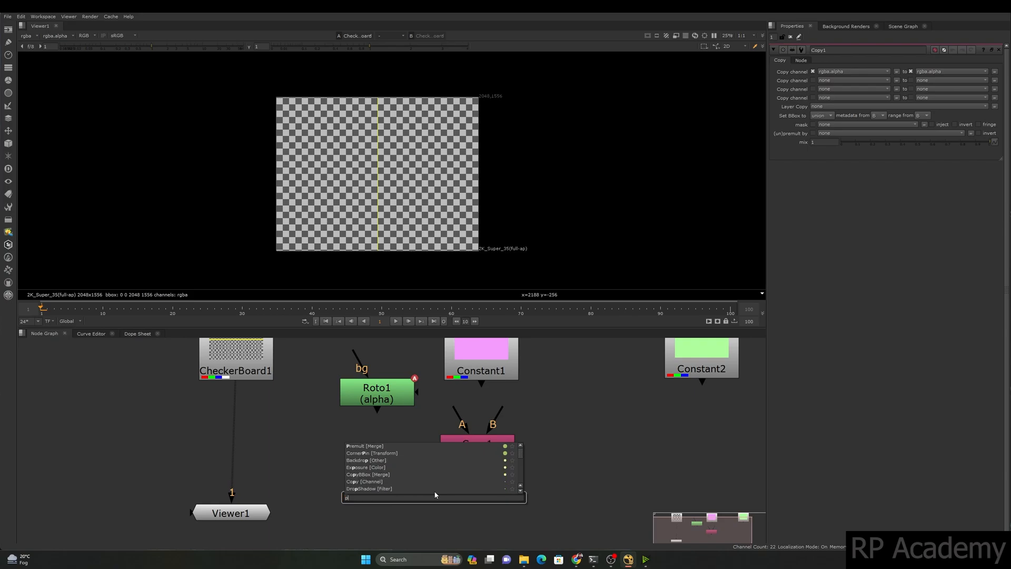
{"action": "key", "text": "Return"}
Step: Attach Premult1 beneath Copy1, and connect Copy1's A input to Roto1 and its B input to Constant1
{"action": "left_click_drag", "start_coordinate": [421, 480], "coordinate": [463, 440]}
{"action": "left_click_drag", "start_coordinate": [443, 499], "coordinate": [485, 498]}
{"action": "left_click_drag", "start_coordinate": [456, 412], "coordinate": [384, 394]}
{"action": "left_click_drag", "start_coordinate": [499, 409], "coordinate": [481, 366]}
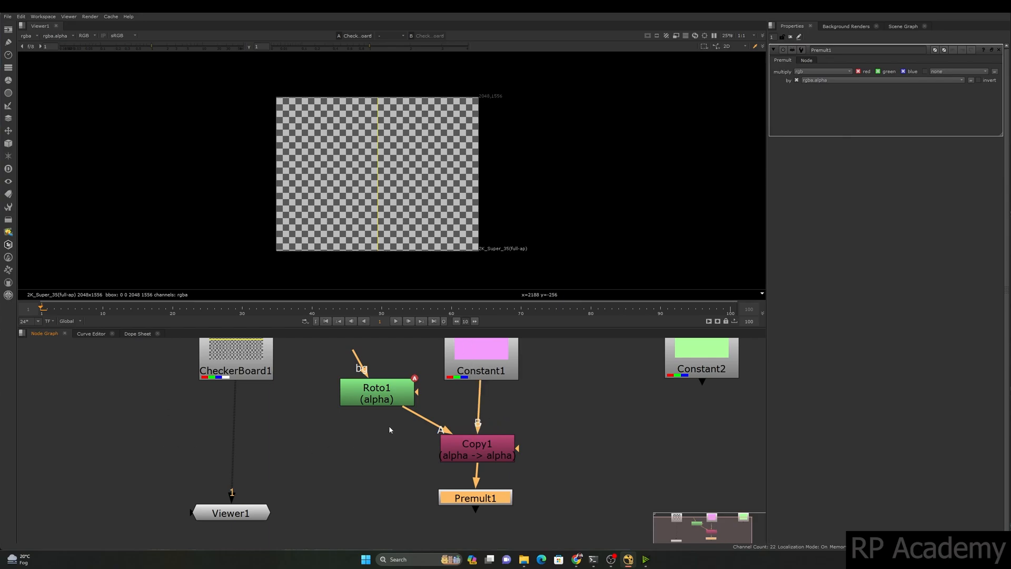
Step: Connect Premult1 to the viewer's second input to display its result
{"action": "scroll", "coordinate": [382, 434], "scroll_direction": "down", "scroll_amount": 3}
{"action": "left_click_drag", "start_coordinate": [406, 388], "coordinate": [529, 458]}
{"action": "left_click", "coordinate": [474, 425]}
{"action": "key", "text": "2"}
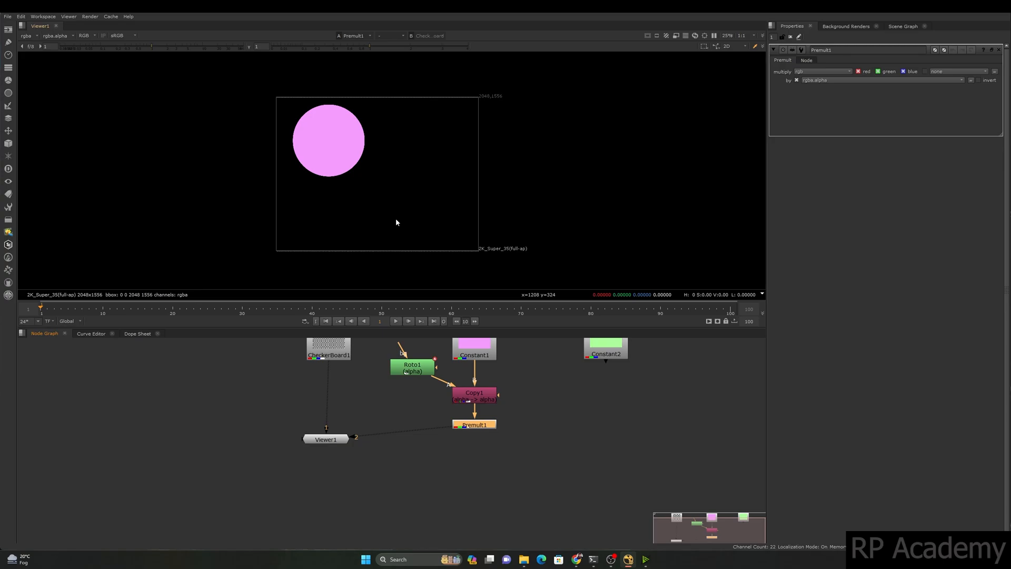
Step: Connect Copy1 to the viewer's first input and display its alpha channel
{"action": "middle_click_drag", "start_coordinate": [469, 410], "coordinate": [468, 412]}
{"action": "left_click", "coordinate": [470, 400]}
{"action": "key", "text": "1"}
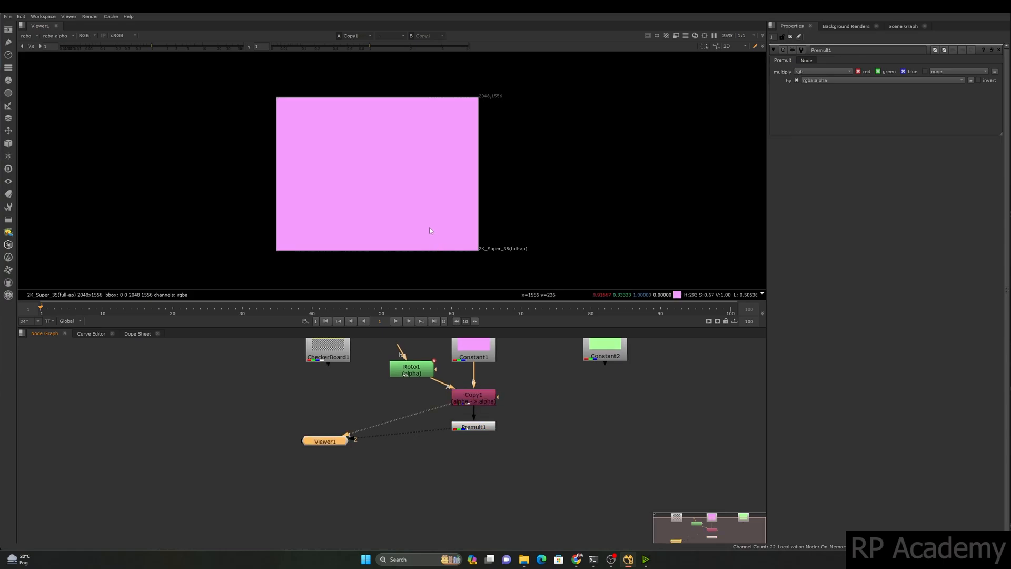
{"action": "key", "text": "a"}
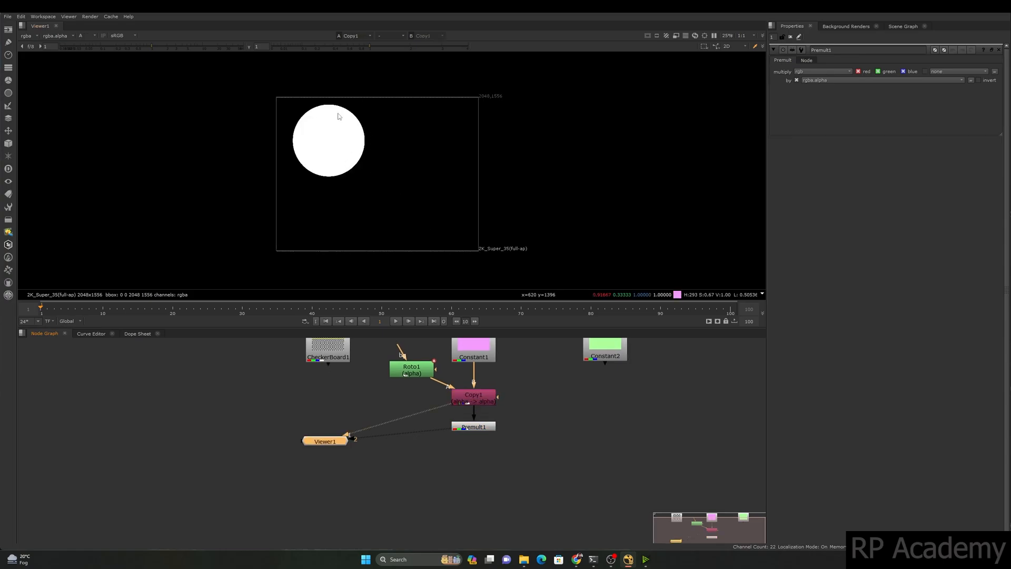
Step: Sample a small region inside the circle, compare Copy1's color and alpha there, and clear the sample
{"action": "middle_click_drag", "start_coordinate": [495, 164], "coordinate": [483, 181]}
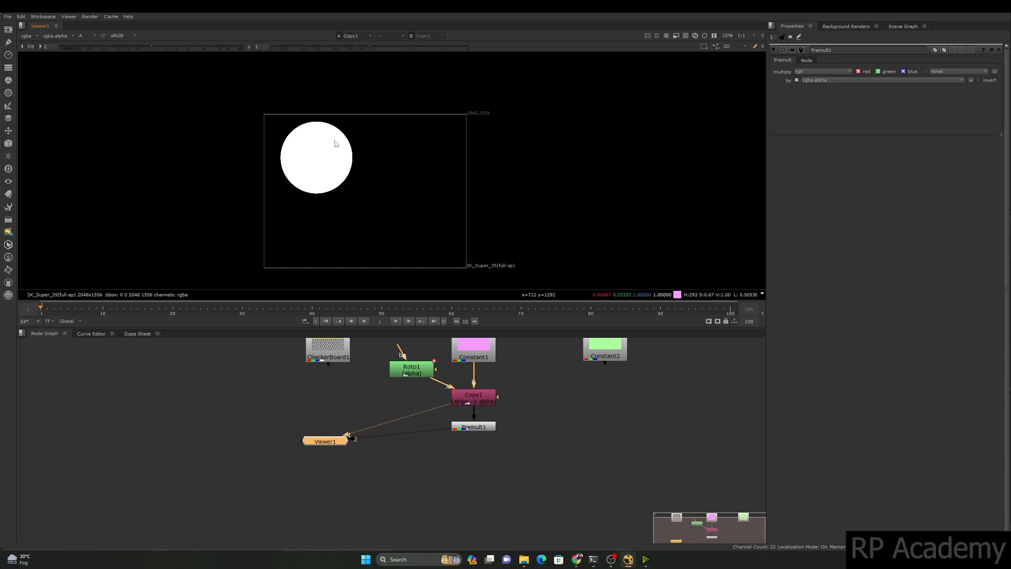
{"action": "left_click_drag", "start_coordinate": [305, 143], "coordinate": [317, 158], "text": "ctrl+shift"}
{"action": "key", "text": "r"}
{"action": "key", "text": "r"}
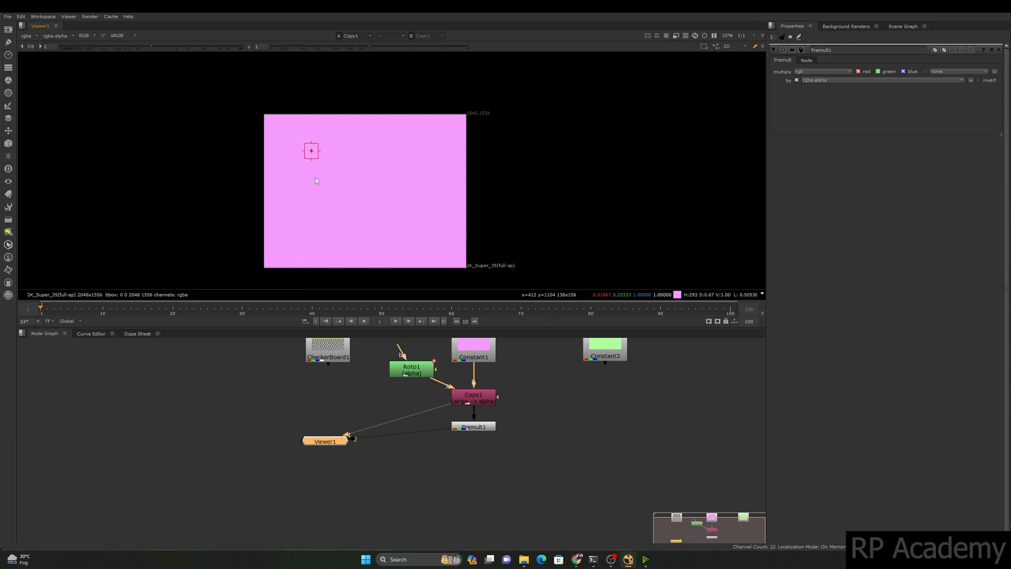
{"action": "key", "text": "a"}
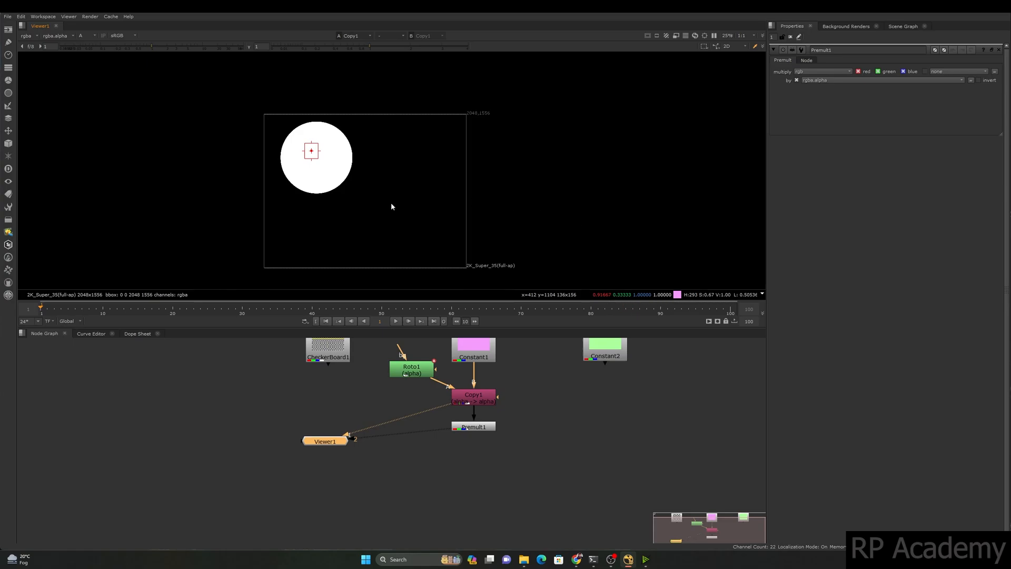
{"action": "right_click", "coordinate": [328, 148], "text": "ctrl"}
{"action": "left_click_drag", "start_coordinate": [547, 382], "coordinate": [461, 410]}
{"action": "left_click_drag", "start_coordinate": [555, 418], "coordinate": [436, 462]}
{"action": "left_click_drag", "start_coordinate": [396, 140], "coordinate": [446, 216]}
{"action": "mouse_move", "coordinate": [458, 124]}
{"action": "left_mouse_down"}
{"action": "mouse_move", "coordinate": [393, 220]}
{"action": "mouse_move", "coordinate": [390, 204]}
{"action": "left_mouse_up"}
{"action": "middle_click_drag", "start_coordinate": [491, 354], "coordinate": [487, 377]}
{"action": "left_click_drag", "start_coordinate": [522, 405], "coordinate": [435, 335]}
{"action": "left_click_drag", "start_coordinate": [403, 205], "coordinate": [431, 230]}
{"action": "left_click_drag", "start_coordinate": [359, 116], "coordinate": [280, 202]}
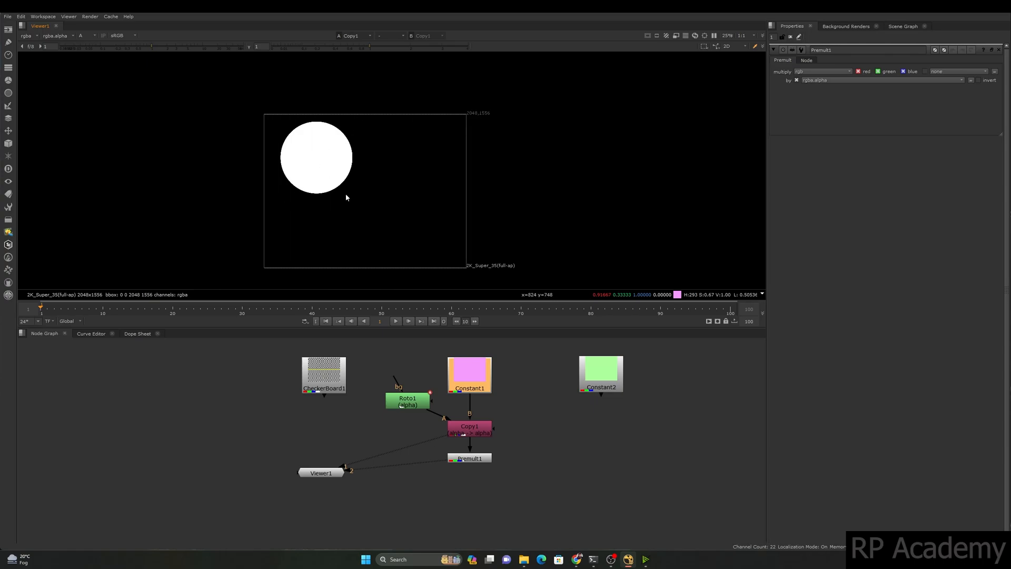
{"action": "left_click_drag", "start_coordinate": [513, 403], "coordinate": [445, 346]}
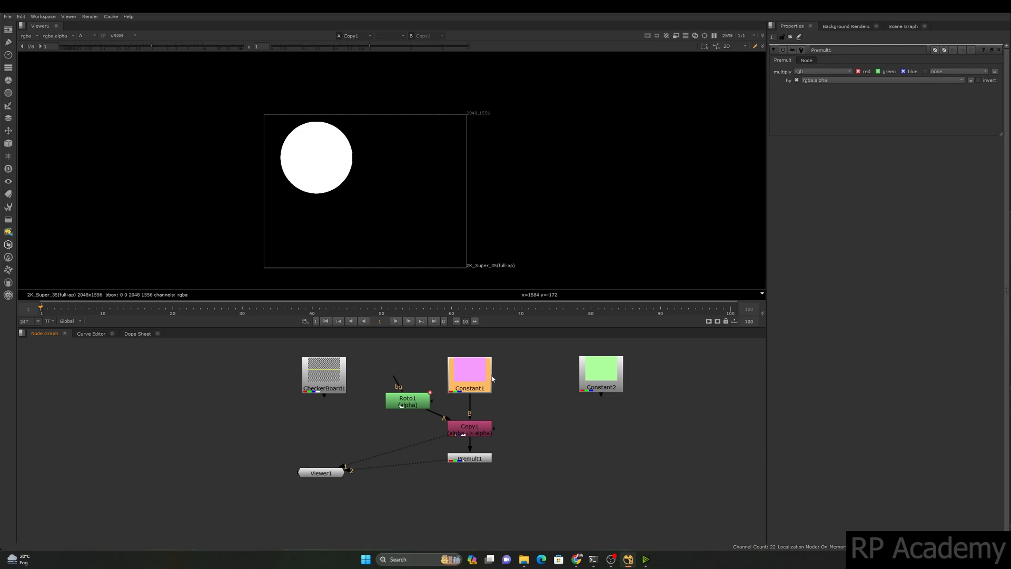
{"action": "left_click_drag", "start_coordinate": [515, 345], "coordinate": [470, 453]}
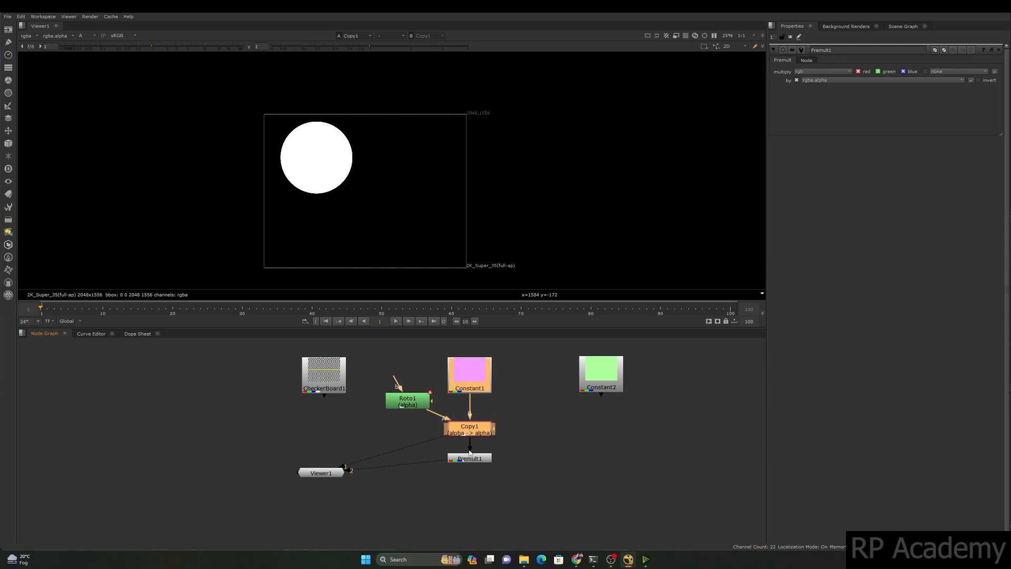
Step: Switch the viewer to Premult1 and from alpha to full color to examine the premultiplied circle
{"action": "middle_click_drag", "start_coordinate": [470, 452], "coordinate": [478, 405]}
{"action": "left_click_drag", "start_coordinate": [529, 399], "coordinate": [435, 450]}
{"action": "key", "text": "2"}
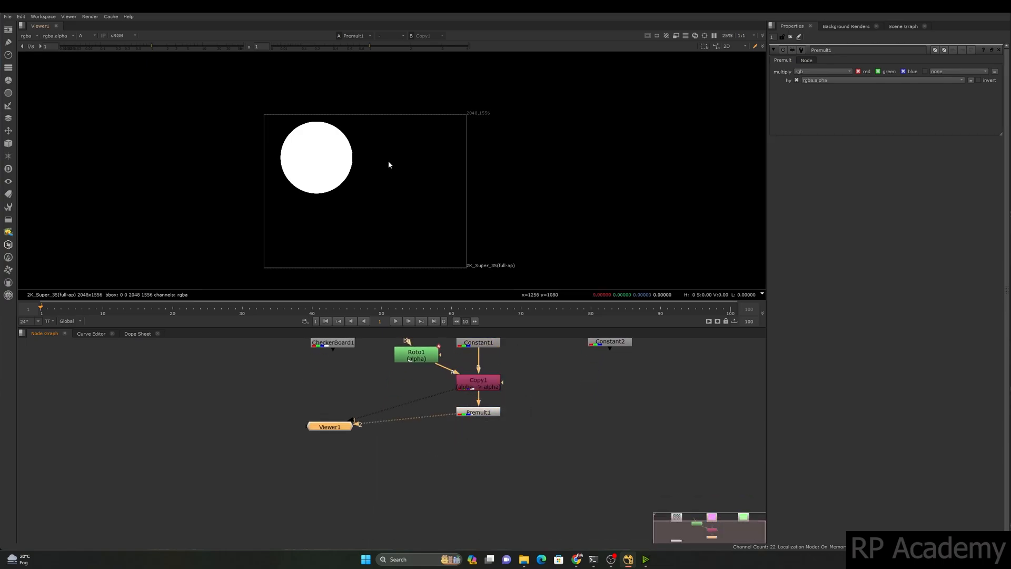
{"action": "key", "text": "a"}
{"action": "middle_click_drag", "start_coordinate": [353, 165], "coordinate": [343, 207]}
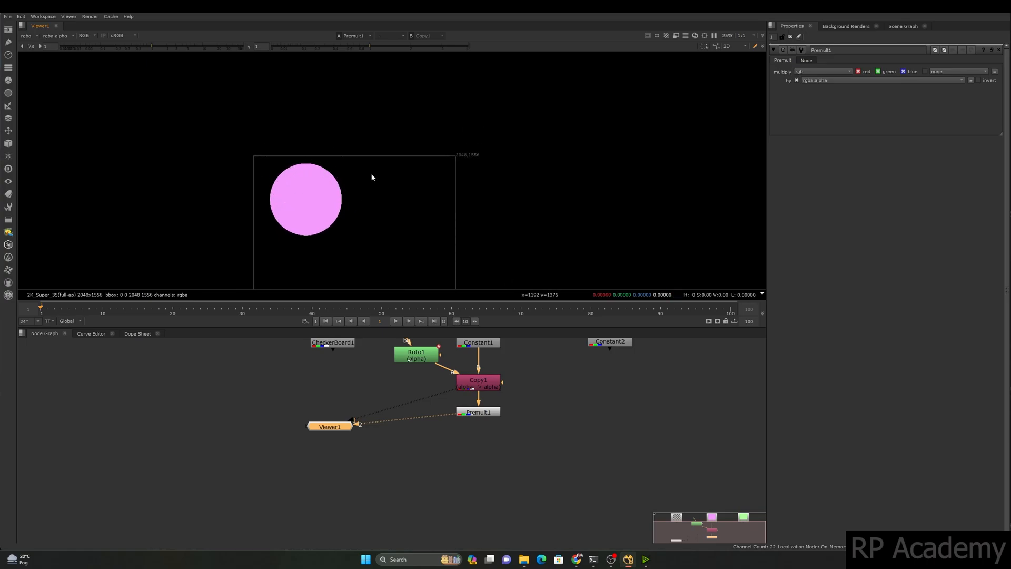
{"action": "middle_click_drag", "start_coordinate": [484, 409], "coordinate": [471, 444]}
{"action": "left_click_drag", "start_coordinate": [511, 391], "coordinate": [440, 343]}
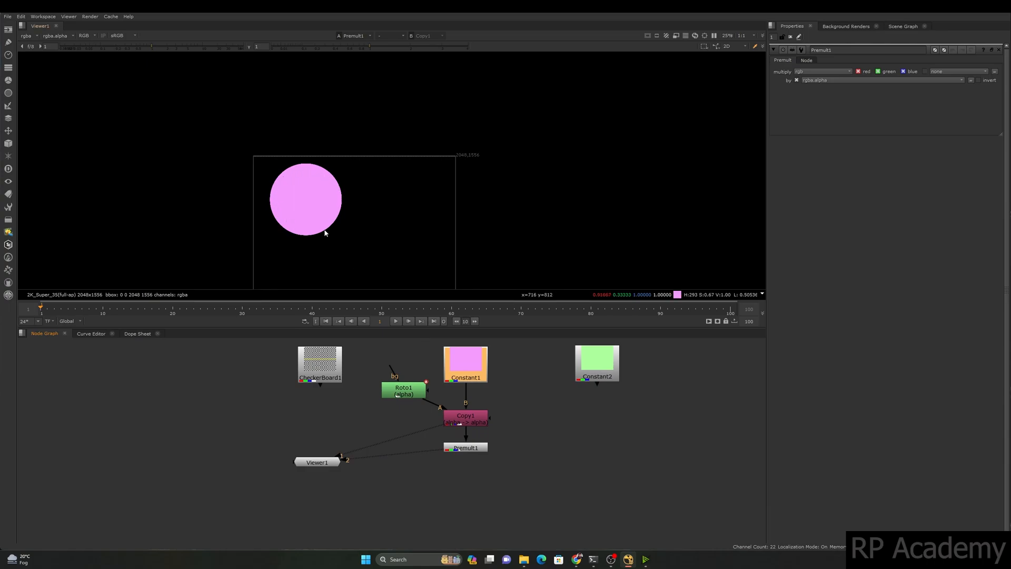
{"action": "middle_click_drag", "start_coordinate": [325, 233], "coordinate": [339, 180]}
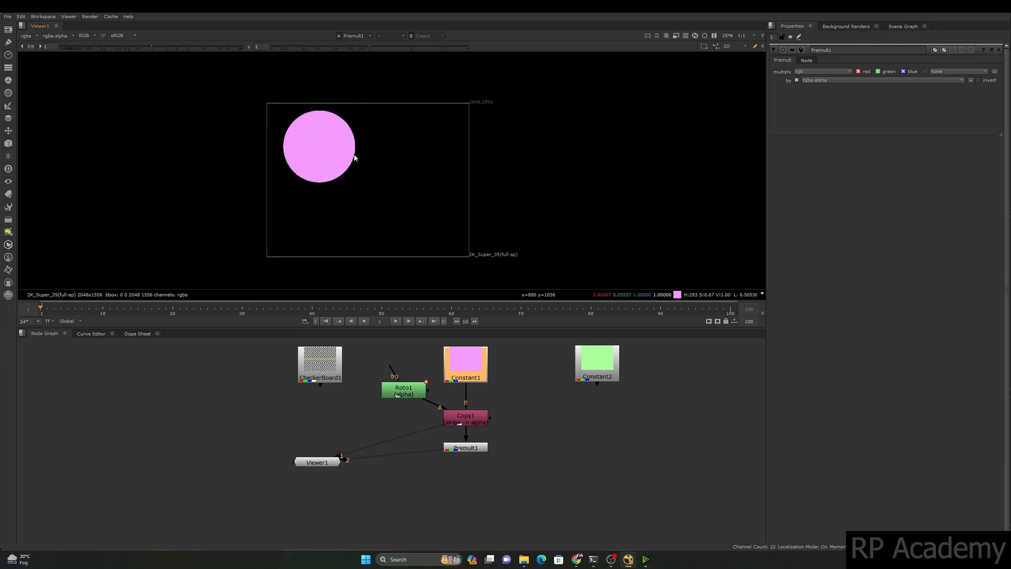
Step: Align Roto1 horizontally with Copy1, farther from it, and place Viewer1 below Premult1
{"action": "left_click_drag", "start_coordinate": [411, 387], "coordinate": [398, 414]}
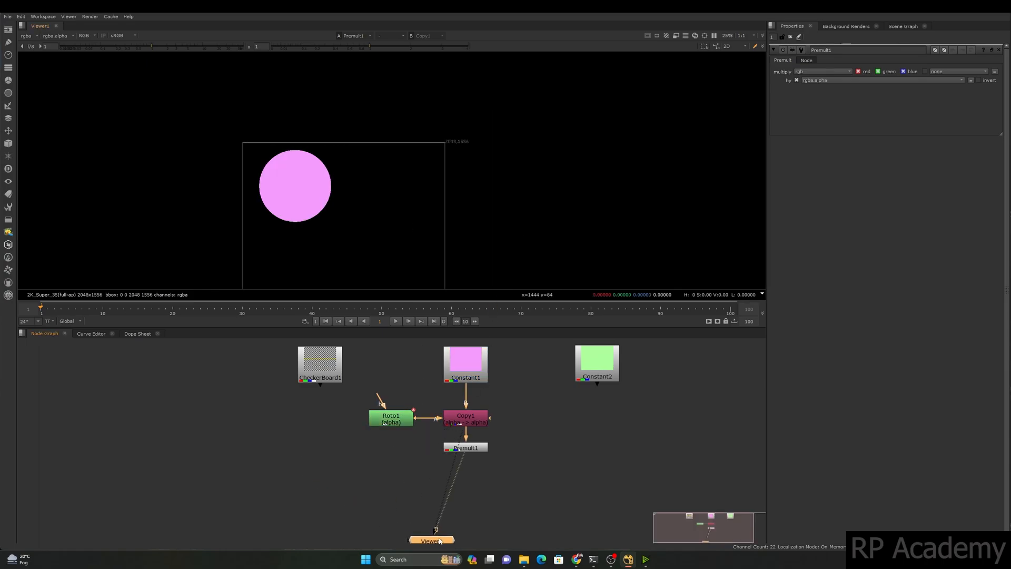
{"action": "left_click_drag", "start_coordinate": [429, 537], "coordinate": [449, 525]}
{"action": "middle_click_drag", "start_coordinate": [392, 417], "coordinate": [396, 399]}
{"action": "left_click_drag", "start_coordinate": [398, 399], "coordinate": [367, 399]}
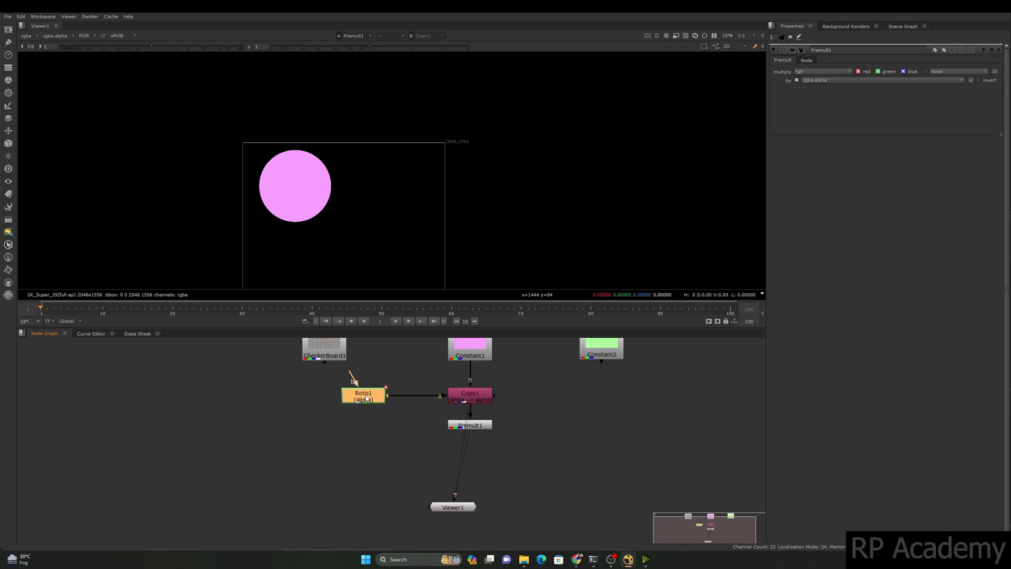
Step: Duplicate Roto1, Copy1 and Premult1 together and place the duplicates beneath Constant2
{"action": "middle_click_drag", "start_coordinate": [390, 398], "coordinate": [373, 420]}
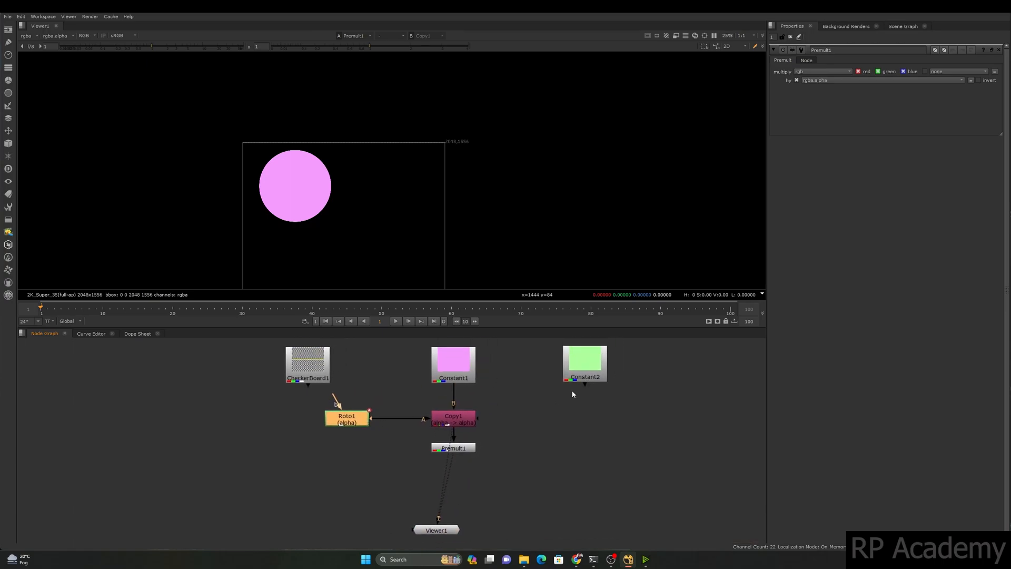
{"action": "left_click", "coordinate": [448, 455]}
{"action": "left_click", "coordinate": [357, 420]}
{"action": "left_click", "coordinate": [540, 416]}
{"action": "left_click_drag", "start_coordinate": [275, 497], "coordinate": [527, 402]}
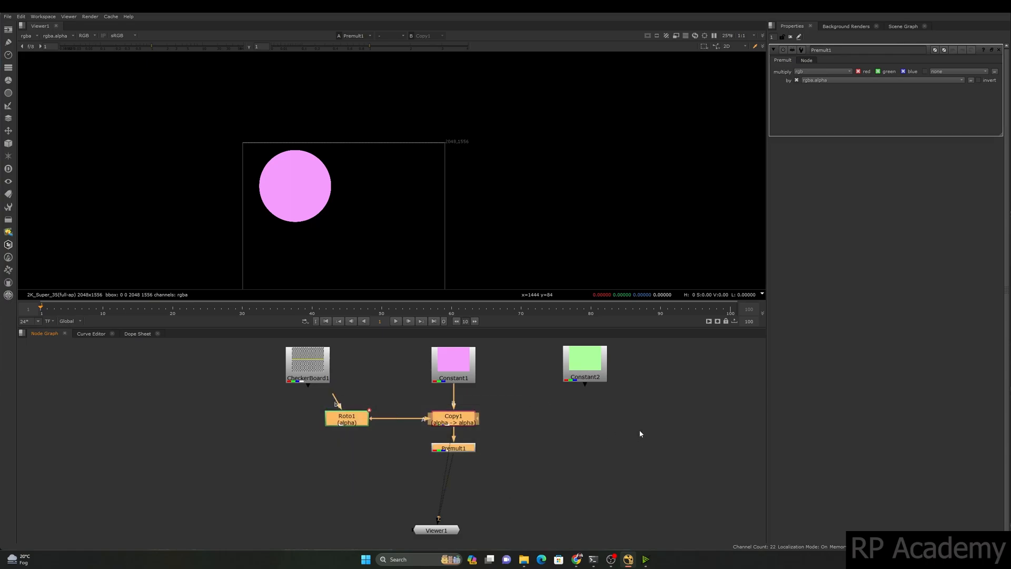
{"action": "key", "text": "ctrl+c"}
{"action": "key", "text": "ctrl+v"}
{"action": "left_click_drag", "start_coordinate": [592, 368], "coordinate": [661, 371]}
{"action": "middle_click_drag", "start_coordinate": [661, 371], "coordinate": [587, 367]}
{"action": "left_click_drag", "start_coordinate": [715, 403], "coordinate": [458, 524]}
Step: Connect Copy2's B input to Constant2 and display Premult2 through the viewer's second input
{"action": "left_click_drag", "start_coordinate": [662, 425], "coordinate": [590, 369]}
{"action": "left_click_drag", "start_coordinate": [591, 434], "coordinate": [536, 508]}
{"action": "key", "text": "2"}
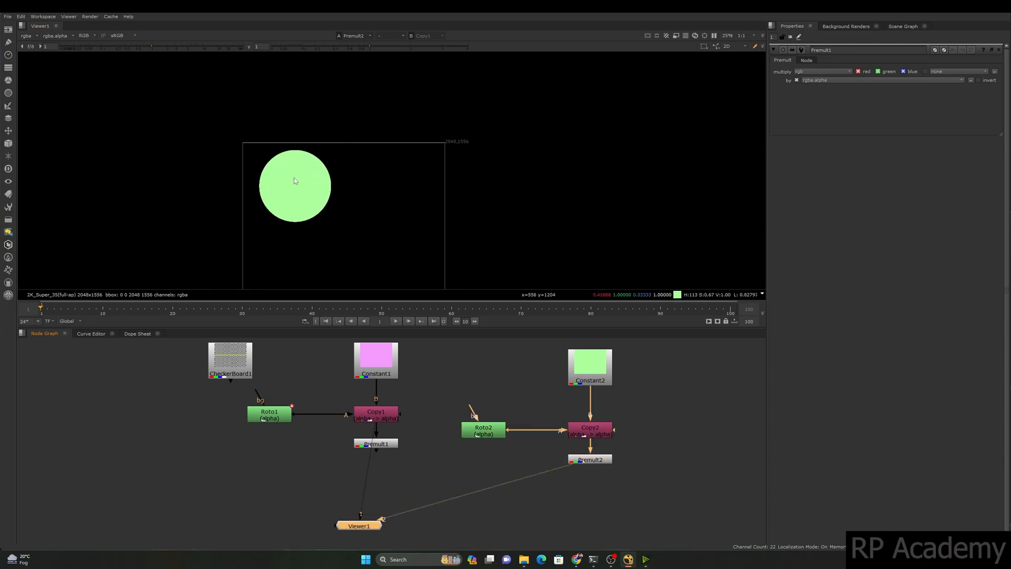
Step: Open Roto2's properties, select its whole ellipse and move it horizontally into the right half of the frame
{"action": "double_click", "coordinate": [500, 435]}
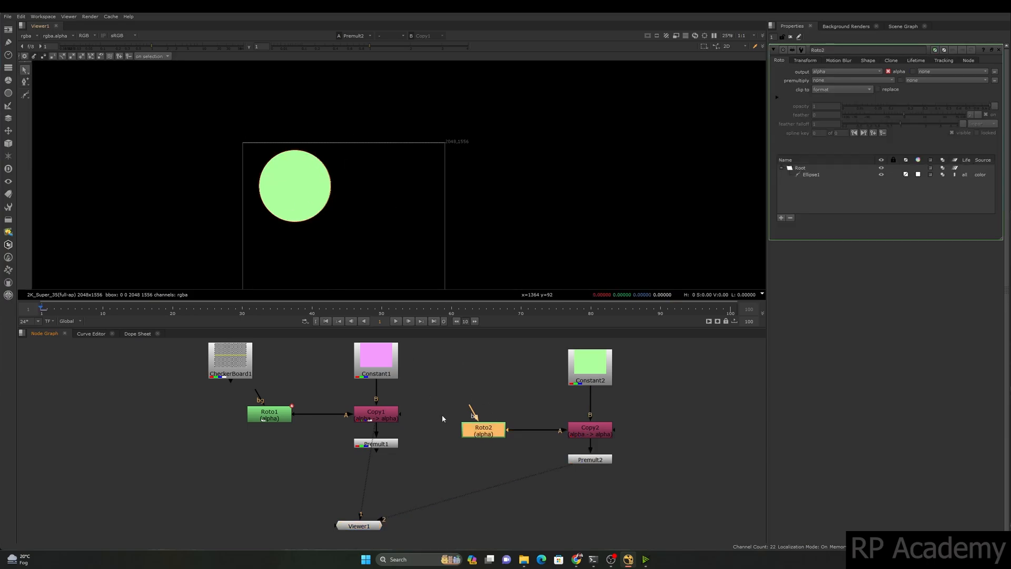
{"action": "key", "text": "q"}
{"action": "key", "text": "q"}
{"action": "left_click", "coordinate": [330, 193]}
{"action": "left_click_drag", "start_coordinate": [374, 124], "coordinate": [192, 238]}
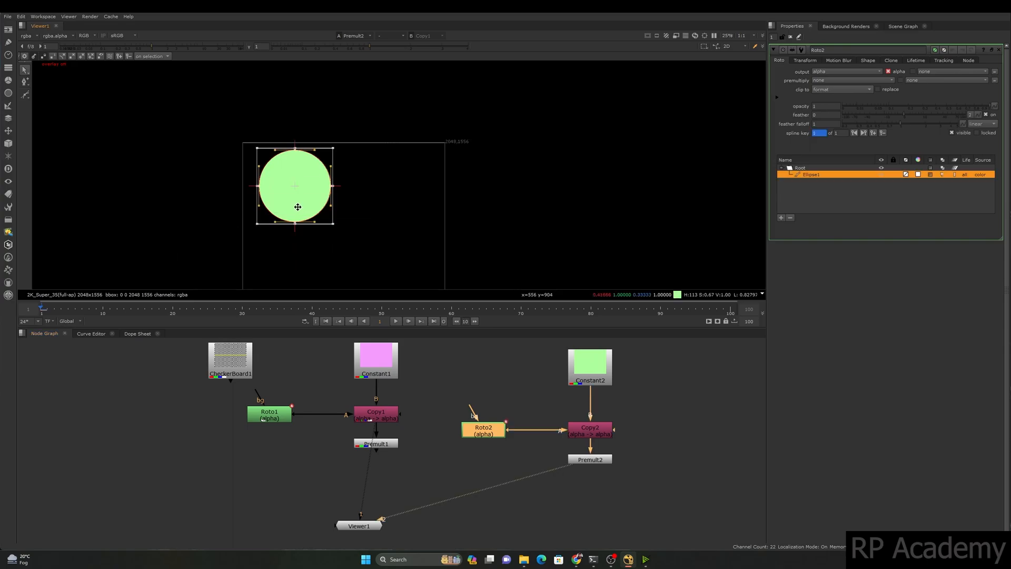
{"action": "left_click_drag", "start_coordinate": [296, 188], "coordinate": [389, 188]}
{"action": "middle_click_drag", "start_coordinate": [389, 188], "coordinate": [411, 128]}
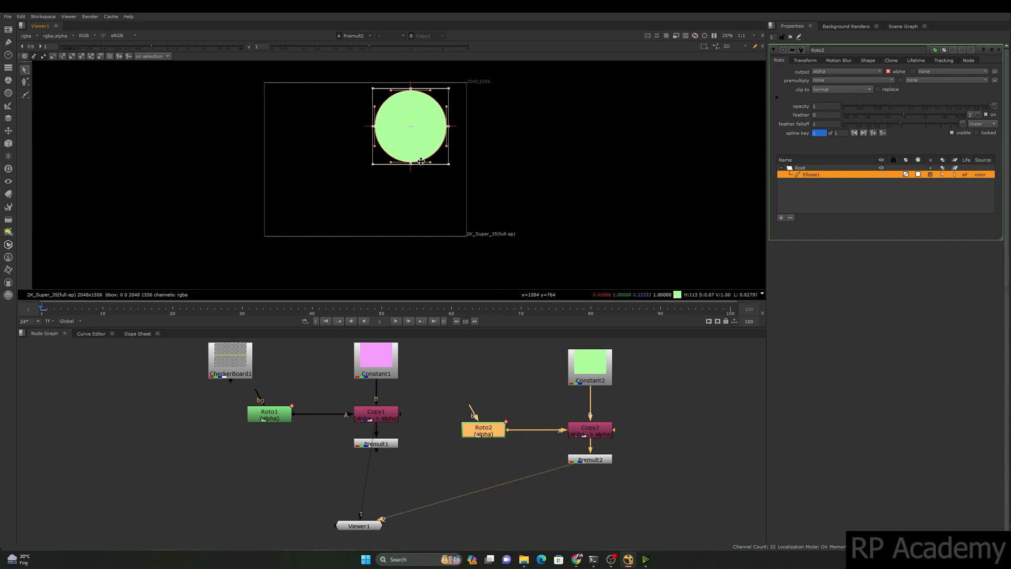
Step: Switch the viewer between Premult1 and Premult2 to compare the positions of the pink and green circles
{"action": "left_click", "coordinate": [471, 368]}
{"action": "key", "text": "1"}
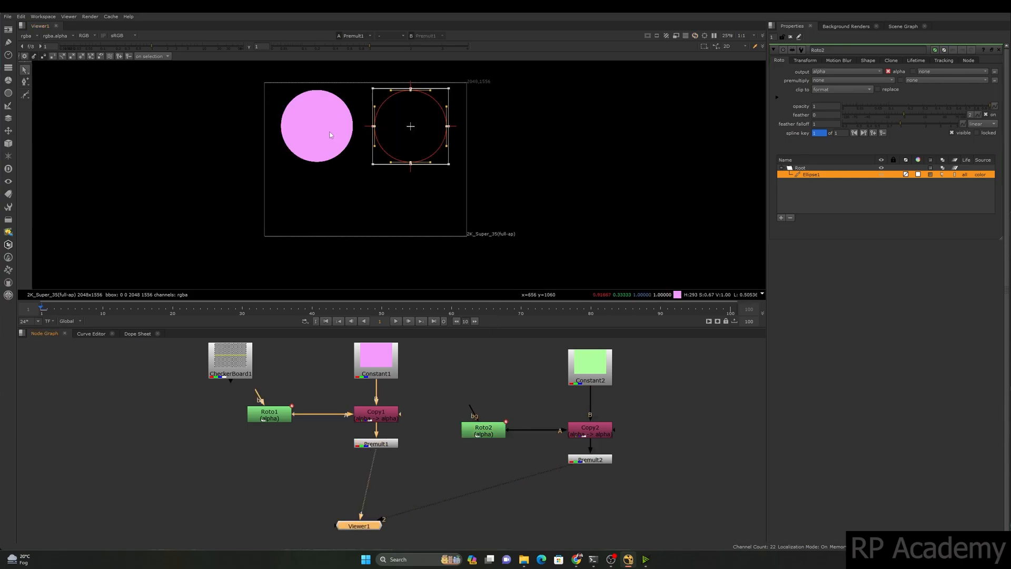
{"action": "key", "text": "2"}
{"action": "scroll", "coordinate": [389, 484], "scroll_direction": "down", "scroll_amount": 5}
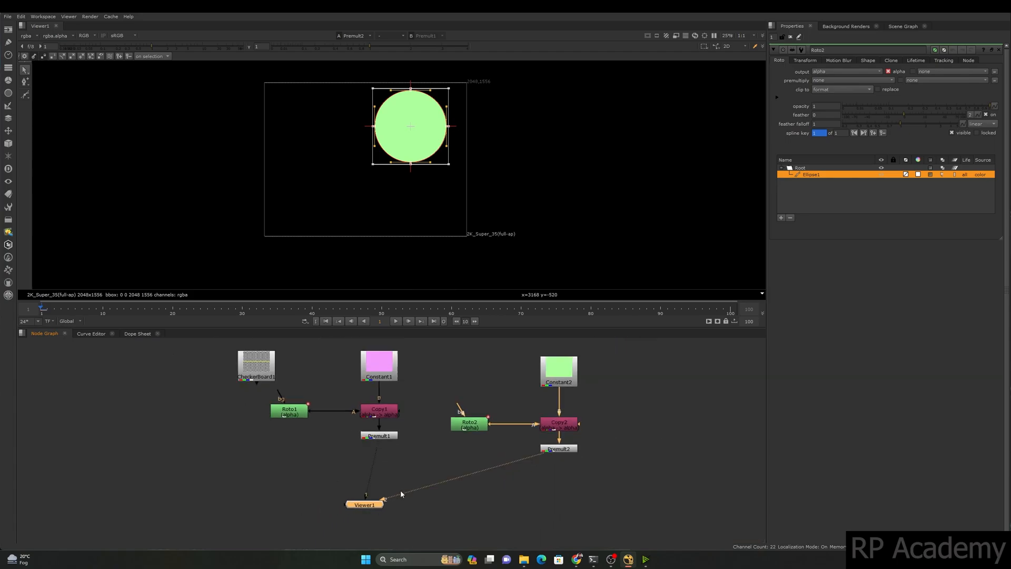
Step: Delete Viewer1 and leave nothing selected in the node graph
{"action": "left_click_drag", "start_coordinate": [382, 503], "coordinate": [473, 488]}
{"action": "key", "text": "m"}
{"action": "scroll", "coordinate": [419, 471], "scroll_direction": "up", "scroll_amount": 3}
{"action": "left_click", "coordinate": [449, 517]}
{"action": "key", "text": "Delete"}
{"action": "scroll", "coordinate": [242, 389], "scroll_direction": "down", "scroll_amount": 2}
{"action": "left_click", "coordinate": [263, 453]}
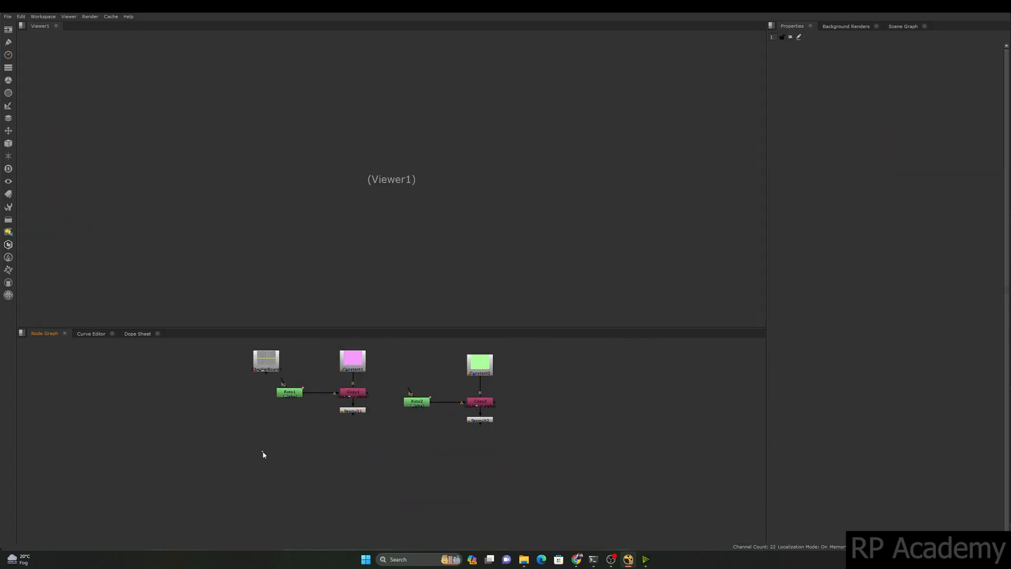
Step: Add a Merge node with CheckerBoard1 as B and Premult1 as A, and place it below CheckerBoard1
{"action": "key", "text": "m"}
{"action": "scroll", "coordinate": [263, 444], "scroll_direction": "up", "scroll_amount": 4}
{"action": "left_click_drag", "start_coordinate": [283, 387], "coordinate": [247, 393]}
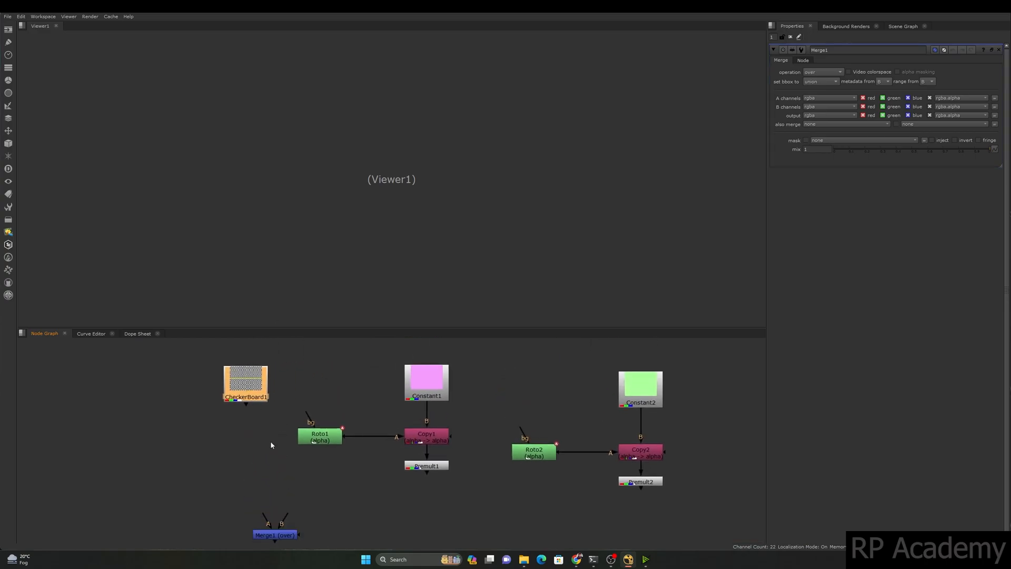
{"action": "left_click_drag", "start_coordinate": [287, 517], "coordinate": [265, 402]}
{"action": "left_click_drag", "start_coordinate": [278, 535], "coordinate": [439, 466]}
{"action": "middle_click_drag", "start_coordinate": [404, 501], "coordinate": [458, 414]}
{"action": "left_click_drag", "start_coordinate": [456, 416], "coordinate": [308, 463]}
Step: Display Merge1 in the viewer, showing the pink circle over the checkerboard
{"action": "key", "text": "1"}
{"action": "middle_click_drag", "start_coordinate": [316, 490], "coordinate": [314, 501]}
{"action": "mouse_move", "coordinate": [304, 489]}
{"action": "left_mouse_down"}
{"action": "mouse_move", "coordinate": [299, 548]}
{"action": "mouse_move", "coordinate": [307, 477]}
{"action": "left_mouse_up"}
{"action": "mouse_move", "coordinate": [387, 100]}
{"action": "middle_mouse_down"}
{"action": "mouse_move", "coordinate": [365, 156]}
{"action": "mouse_move", "coordinate": [374, 90]}
{"action": "middle_mouse_up"}
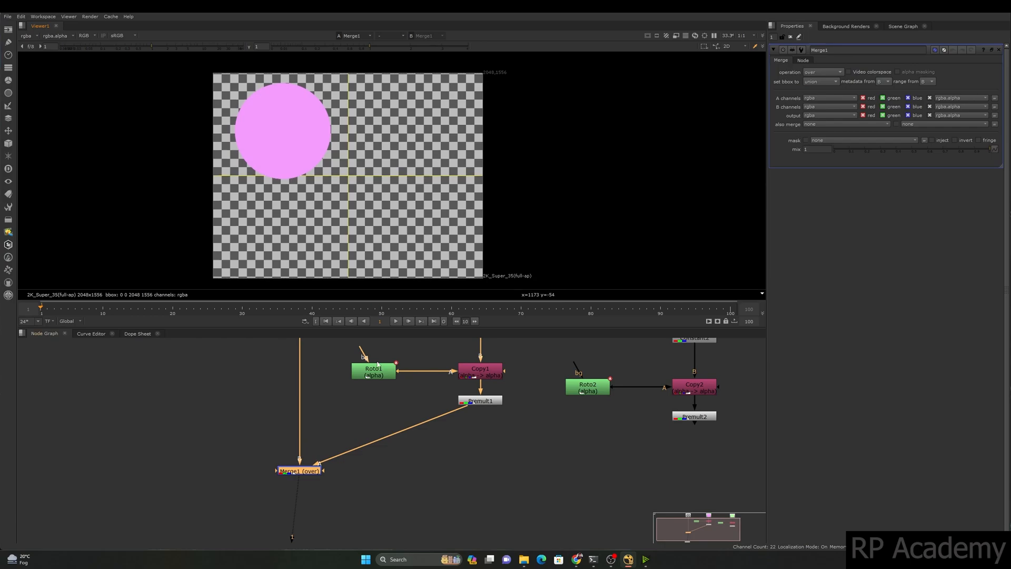
Step: Open CheckerBoard1's properties and increase its square size to 424
{"action": "middle_click_drag", "start_coordinate": [371, 376], "coordinate": [354, 456]}
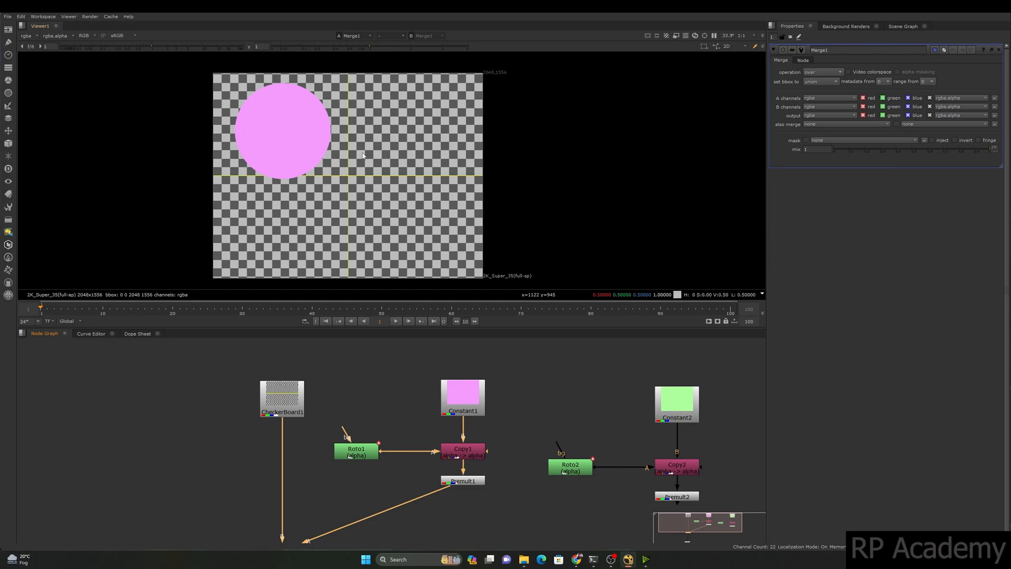
{"action": "middle_click_drag", "start_coordinate": [332, 436], "coordinate": [361, 372]}
{"action": "scroll", "coordinate": [361, 371], "scroll_direction": "down", "scroll_amount": 2}
{"action": "left_click", "coordinate": [318, 380]}
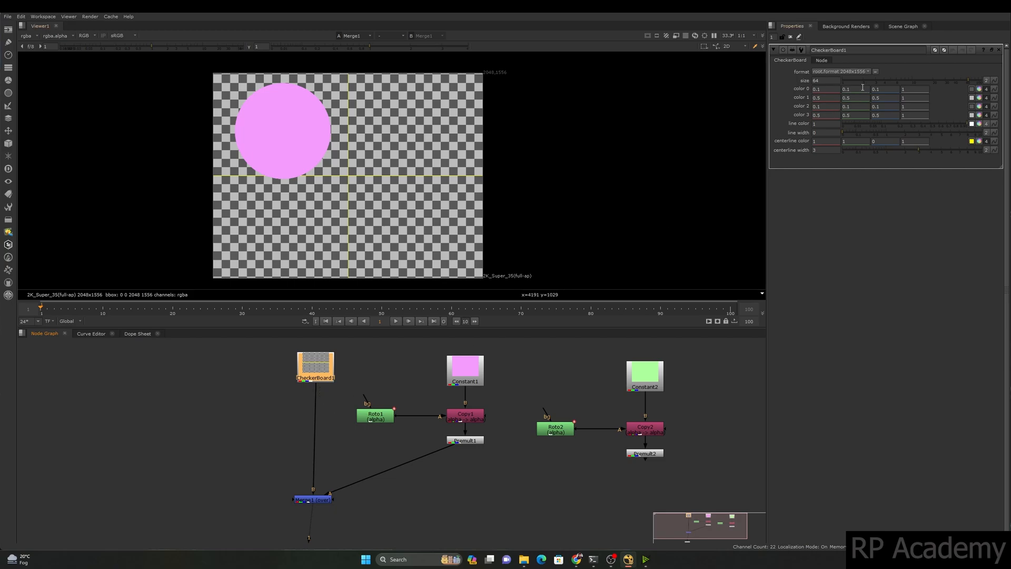
{"action": "double_click", "coordinate": [823, 80]}
{"action": "scroll", "coordinate": [827, 80], "scroll_direction": "up", "scroll_amount": 8}
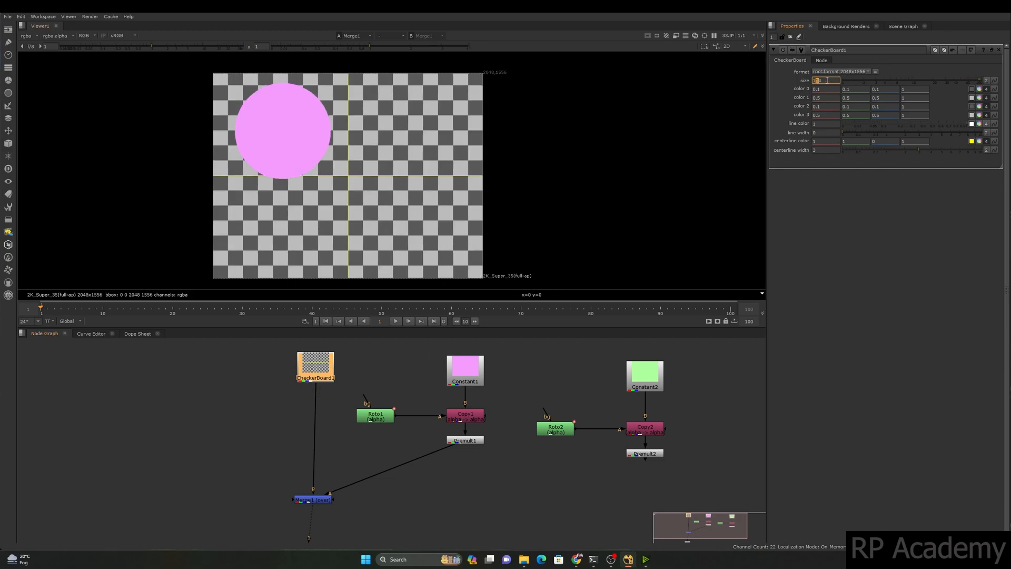
{"action": "scroll", "coordinate": [827, 80], "scroll_direction": "up", "scroll_amount": 14}
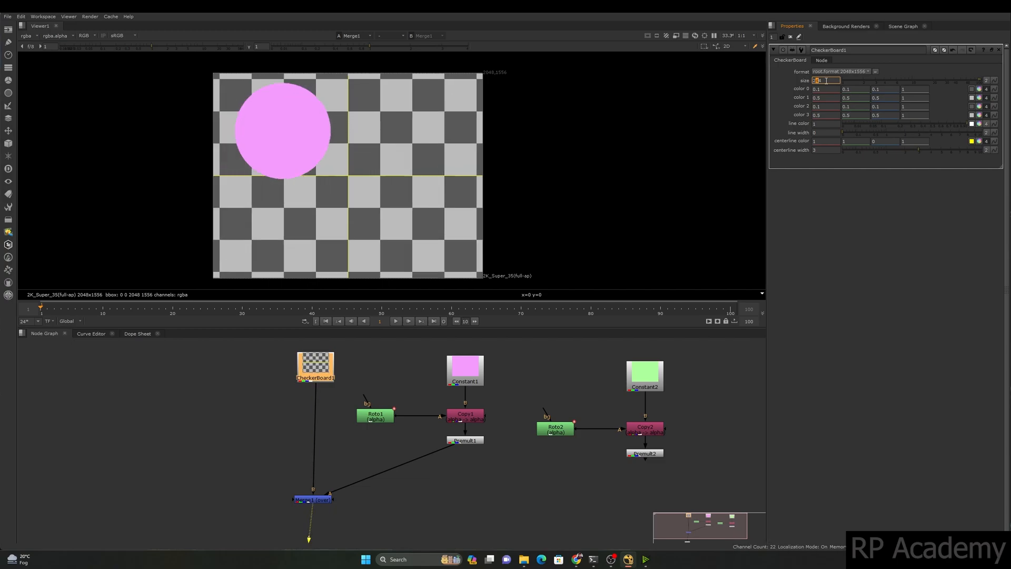
{"action": "scroll", "coordinate": [826, 81], "scroll_direction": "up", "scroll_amount": 4}
{"action": "scroll", "coordinate": [826, 81], "scroll_direction": "up", "scroll_amount": 10}
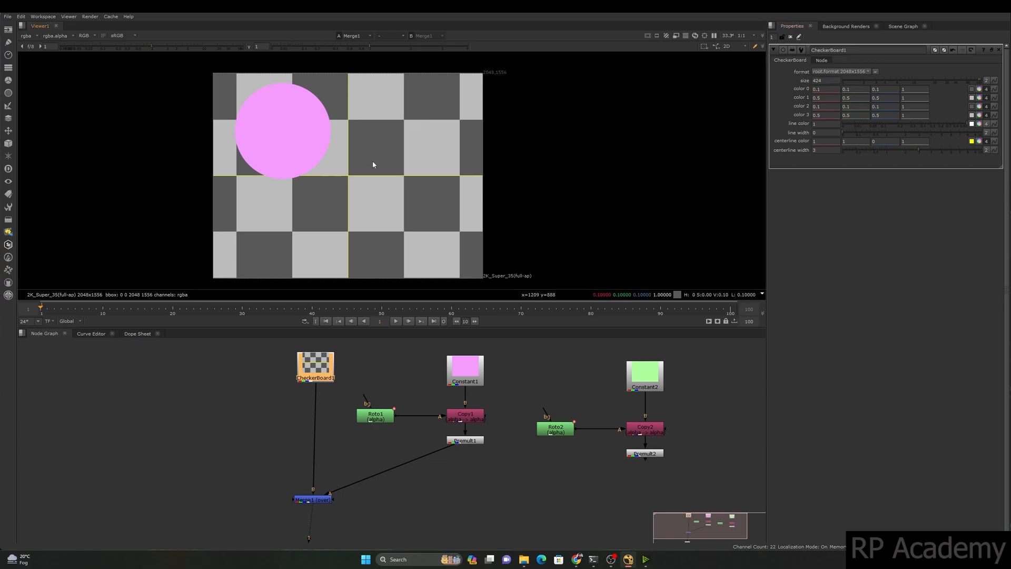
Step: Add a second Merge node with Merge1 as its B input and Premult2 as its A input
{"action": "middle_click_drag", "start_coordinate": [372, 161], "coordinate": [372, 157]}
{"action": "middle_click_drag", "start_coordinate": [392, 500], "coordinate": [391, 462]}
{"action": "left_click_drag", "start_coordinate": [386, 504], "coordinate": [363, 490]}
{"action": "key", "text": "1"}
{"action": "middle_click_drag", "start_coordinate": [394, 491], "coordinate": [405, 426]}
{"action": "left_click", "coordinate": [435, 425]}
{"action": "key", "text": "m"}
{"action": "left_click_drag", "start_coordinate": [424, 428], "coordinate": [324, 397]}
{"action": "left_click_drag", "start_coordinate": [383, 438], "coordinate": [656, 352]}
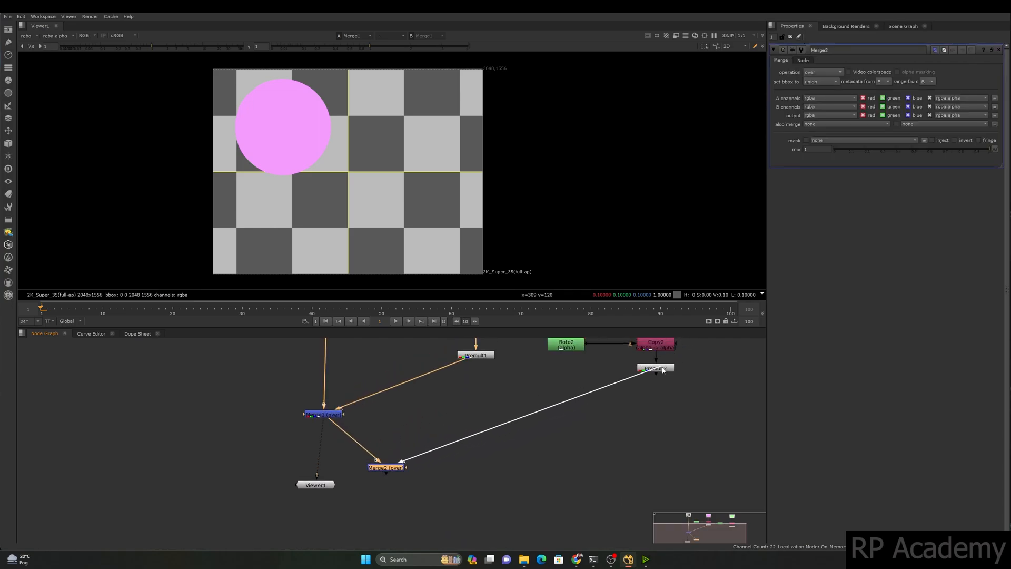
Step: Place Merge2 directly below Merge1, move Viewer1 lower, and display Merge2 in the viewer
{"action": "left_click", "coordinate": [547, 442]}
{"action": "left_click_drag", "start_coordinate": [553, 416], "coordinate": [355, 486]}
{"action": "key", "text": "2"}
{"action": "left_click_drag", "start_coordinate": [320, 469], "coordinate": [312, 545]}
{"action": "left_click", "coordinate": [394, 433]}
{"action": "left_click_drag", "start_coordinate": [394, 432], "coordinate": [333, 455]}
{"action": "key", "text": "1"}
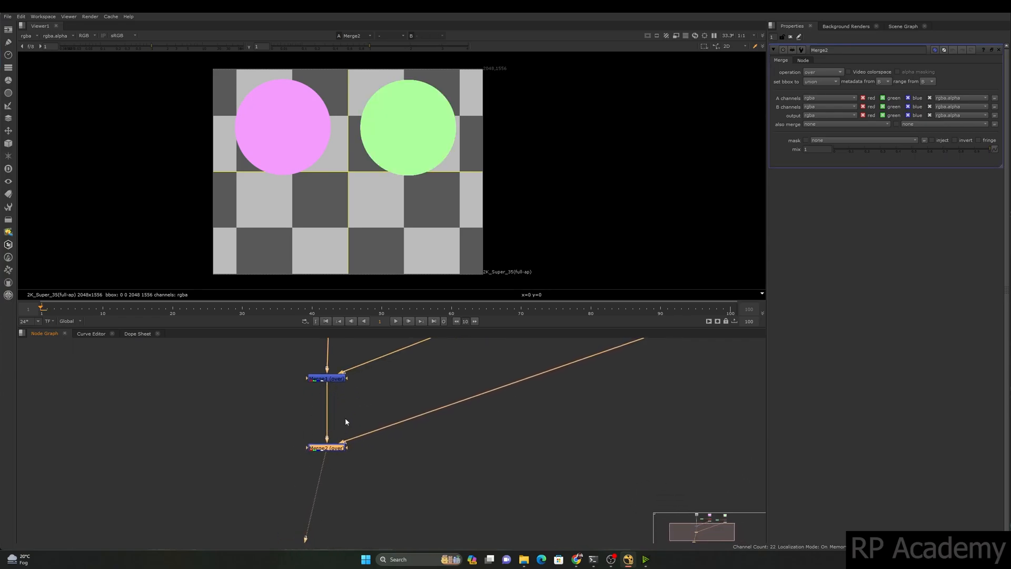
Step: Examine the Merge2 composite of both circles over the checkerboard and the branches feeding it
{"action": "middle_click_drag", "start_coordinate": [368, 393], "coordinate": [358, 440]}
{"action": "scroll", "coordinate": [372, 254], "scroll_direction": "down", "scroll_amount": 4}
{"action": "middle_click_drag", "start_coordinate": [368, 191], "coordinate": [368, 159]}
{"action": "scroll", "coordinate": [363, 228], "scroll_direction": "up", "scroll_amount": 2}
{"action": "middle_click_drag", "start_coordinate": [323, 391], "coordinate": [312, 445]}
{"action": "left_click_drag", "start_coordinate": [268, 114], "coordinate": [506, 290]}
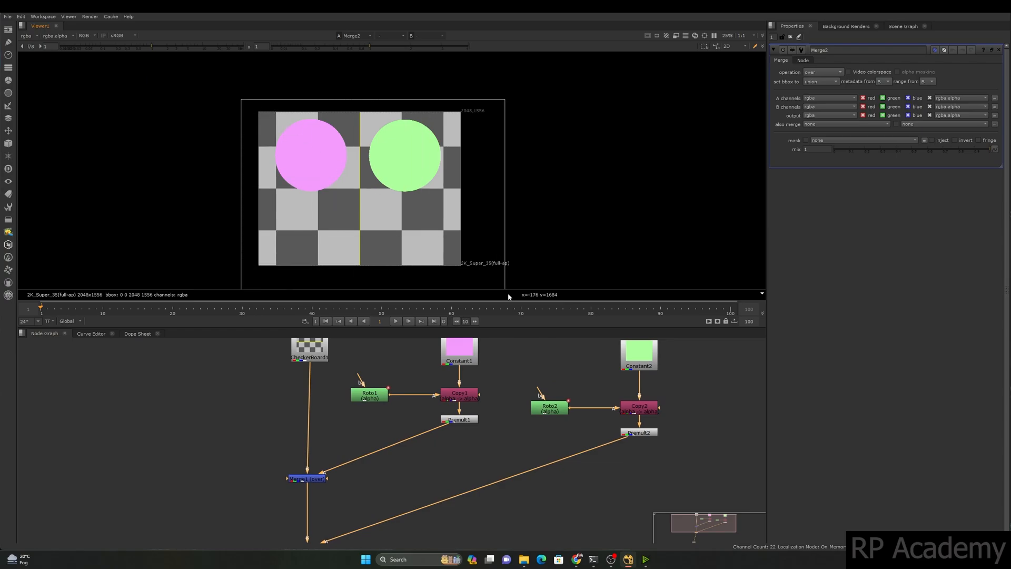
{"action": "middle_click_drag", "start_coordinate": [333, 133], "coordinate": [399, 140]}
{"action": "scroll", "coordinate": [327, 157], "scroll_direction": "up", "scroll_amount": 2}
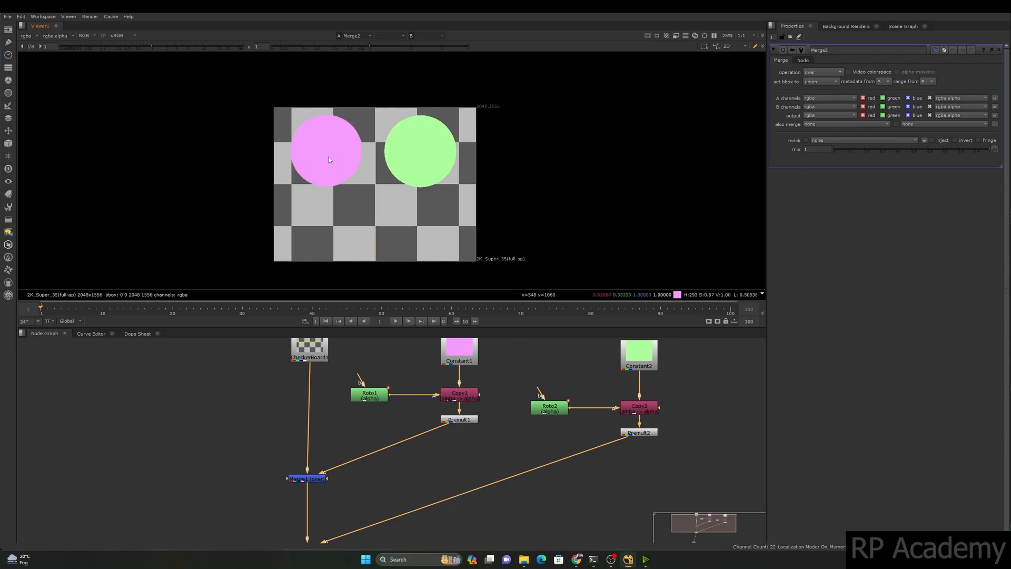
{"action": "scroll", "coordinate": [355, 165], "scroll_direction": "up", "scroll_amount": 2}
{"action": "middle_click_drag", "start_coordinate": [343, 205], "coordinate": [359, 168]}
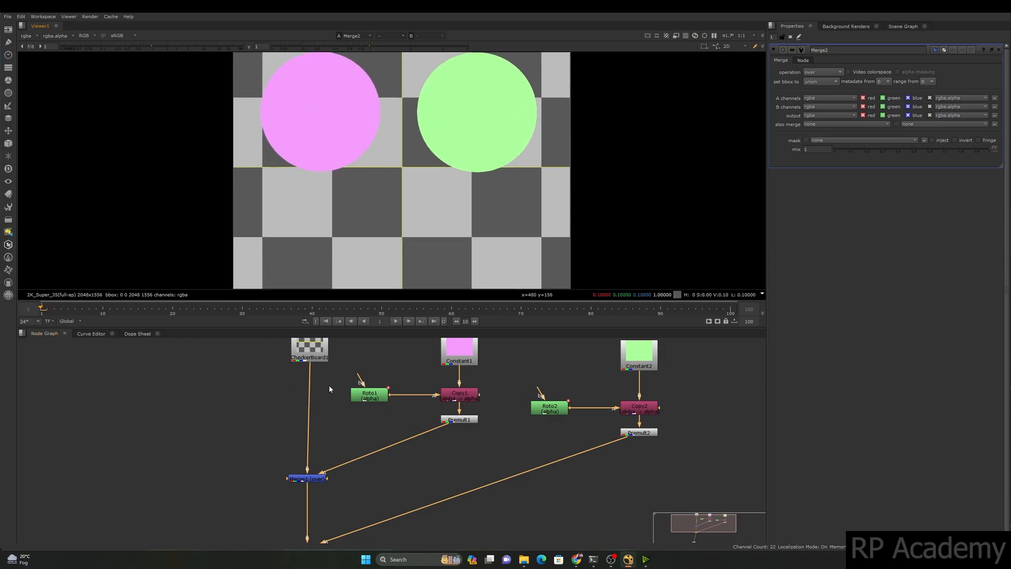
Step: Insert a Grade node after CheckerBoard1 and lower its gamma to 0.225 to darken the checkerboard
{"action": "scroll", "coordinate": [295, 448], "scroll_direction": "up", "scroll_amount": 3}
{"action": "key", "text": "g"}
{"action": "left_click_drag", "start_coordinate": [292, 446], "coordinate": [313, 433]}
{"action": "left_click_drag", "start_coordinate": [897, 131], "coordinate": [846, 137]}
{"action": "scroll", "coordinate": [435, 172], "scroll_direction": "down", "scroll_amount": 3}
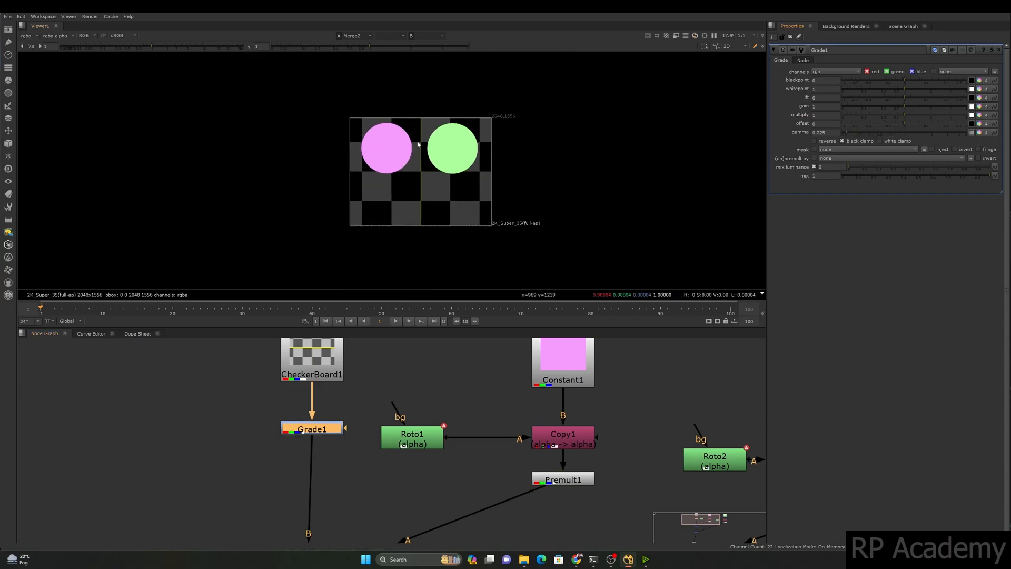
{"action": "scroll", "coordinate": [413, 176], "scroll_direction": "up", "scroll_amount": 3}
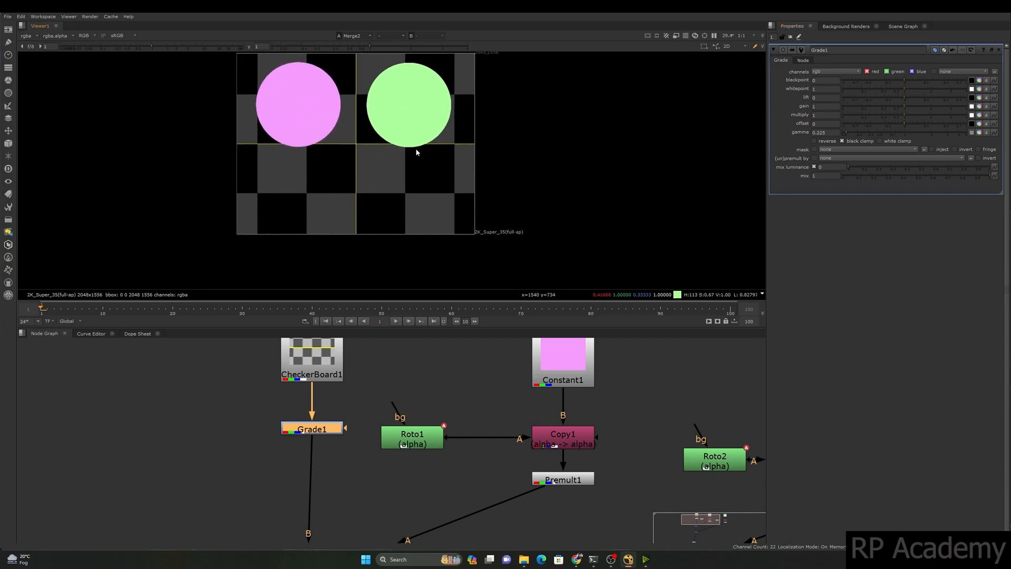
Step: Align Merge1 and Merge2 vertically beneath Grade1 in the main branch
{"action": "middle_click_drag", "start_coordinate": [453, 501], "coordinate": [439, 407]}
{"action": "scroll", "coordinate": [439, 406], "scroll_direction": "down", "scroll_amount": 3}
{"action": "left_click", "coordinate": [369, 435]}
{"action": "left_click_drag", "start_coordinate": [365, 445], "coordinate": [367, 448]}
{"action": "scroll", "coordinate": [394, 418], "scroll_direction": "down", "scroll_amount": 3}
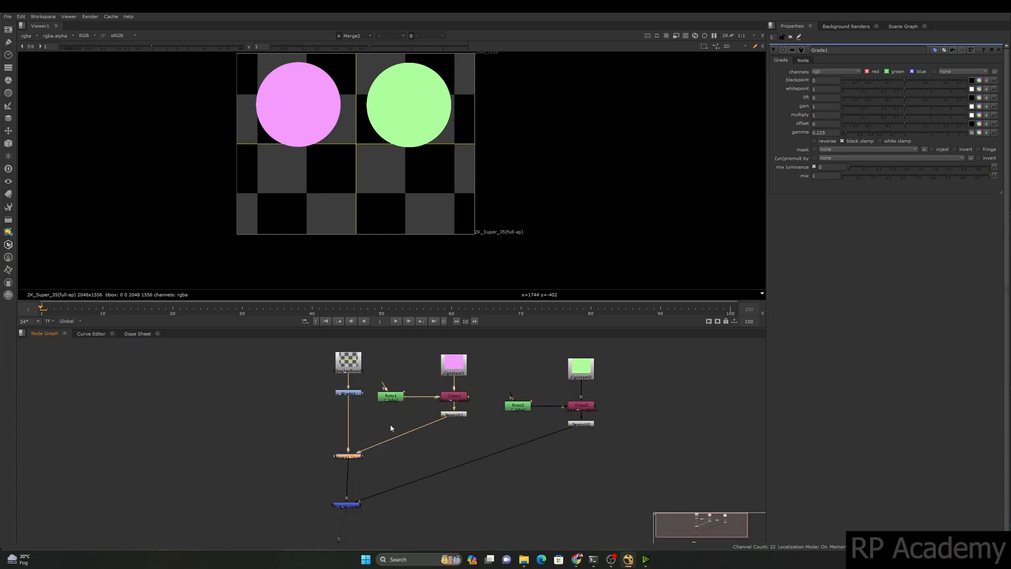
{"action": "middle_click_drag", "start_coordinate": [352, 503], "coordinate": [359, 465]}
{"action": "left_click", "coordinate": [358, 466]}
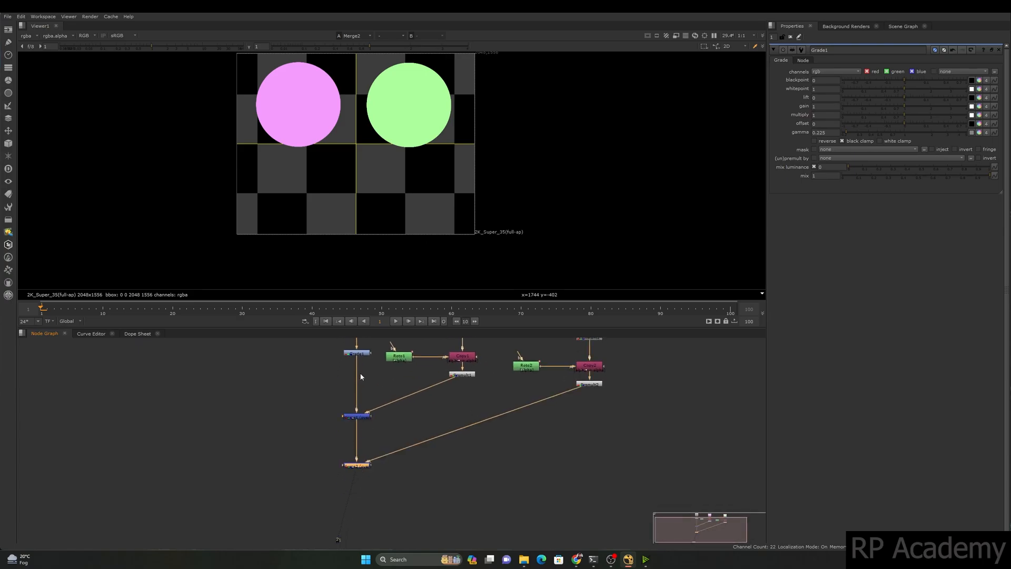
Step: Insert dots in the connections from Premult1 and Premult2 to their merges and route them at right angles
{"action": "middle_click_drag", "start_coordinate": [413, 387], "coordinate": [402, 441]}
{"action": "middle_click_drag", "start_coordinate": [414, 480], "coordinate": [446, 400]}
{"action": "middle_click_drag", "start_coordinate": [567, 411], "coordinate": [545, 474]}
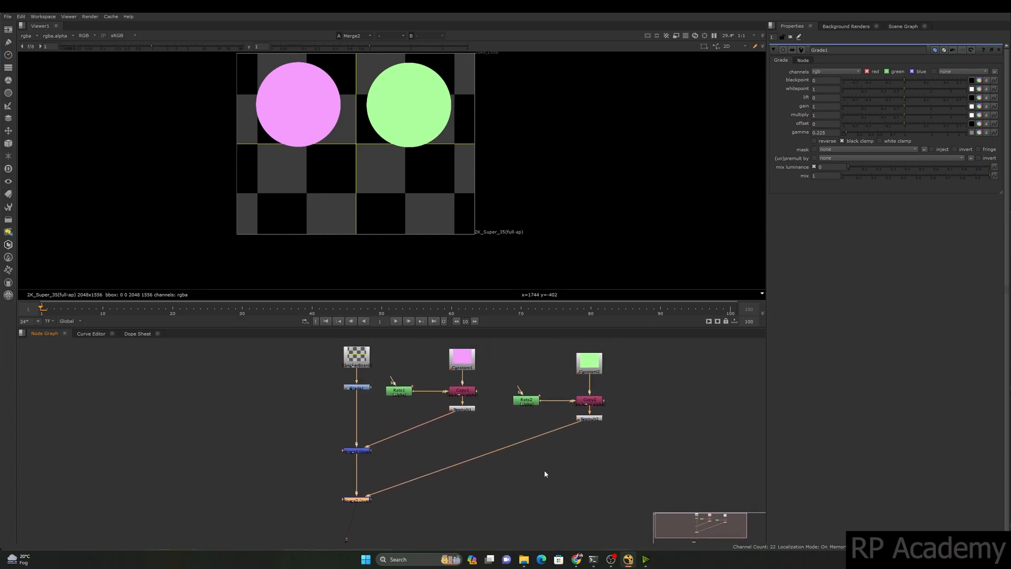
{"action": "middle_click_drag", "start_coordinate": [415, 424], "coordinate": [414, 402]}
{"action": "left_click", "coordinate": [432, 427]}
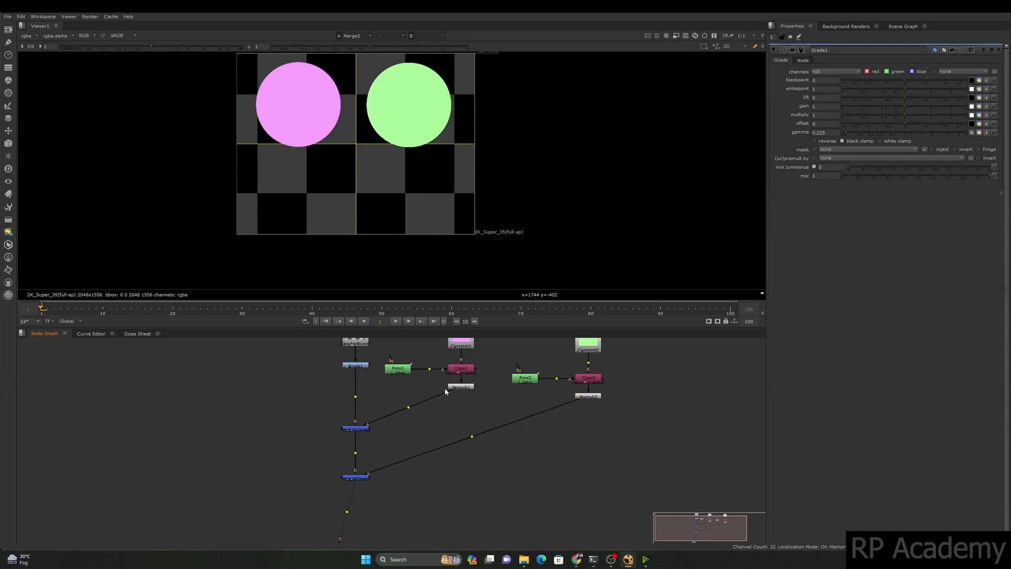
{"action": "left_click", "coordinate": [410, 408]}
{"action": "left_click_drag", "start_coordinate": [406, 408], "coordinate": [464, 427]}
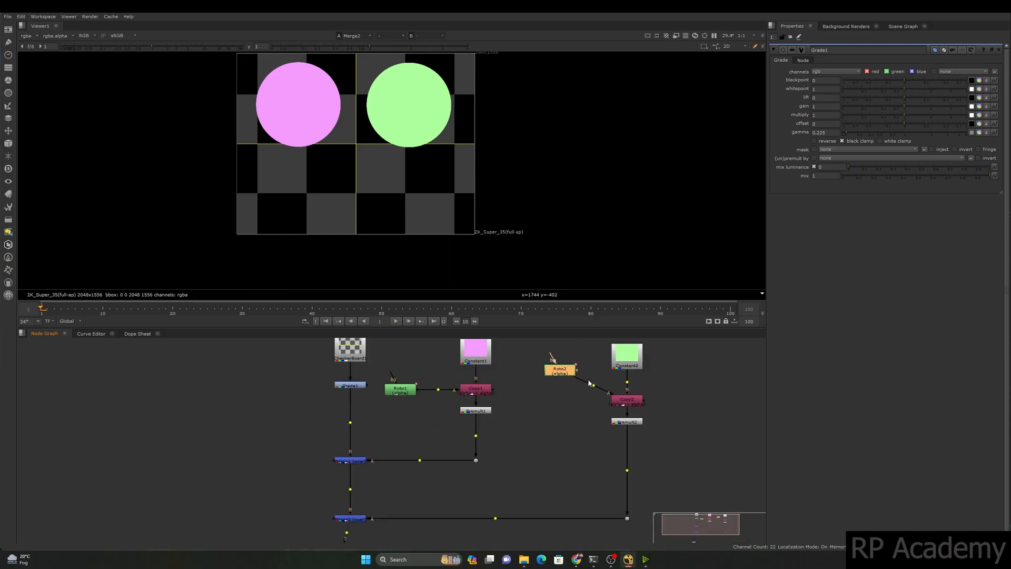
Step: Insert a dot in the connection from Roto2 to Copy2 and route it at a right angle
{"action": "left_click", "coordinate": [593, 387], "text": "ctrl"}
{"action": "left_click_drag", "start_coordinate": [594, 387], "coordinate": [560, 375]}
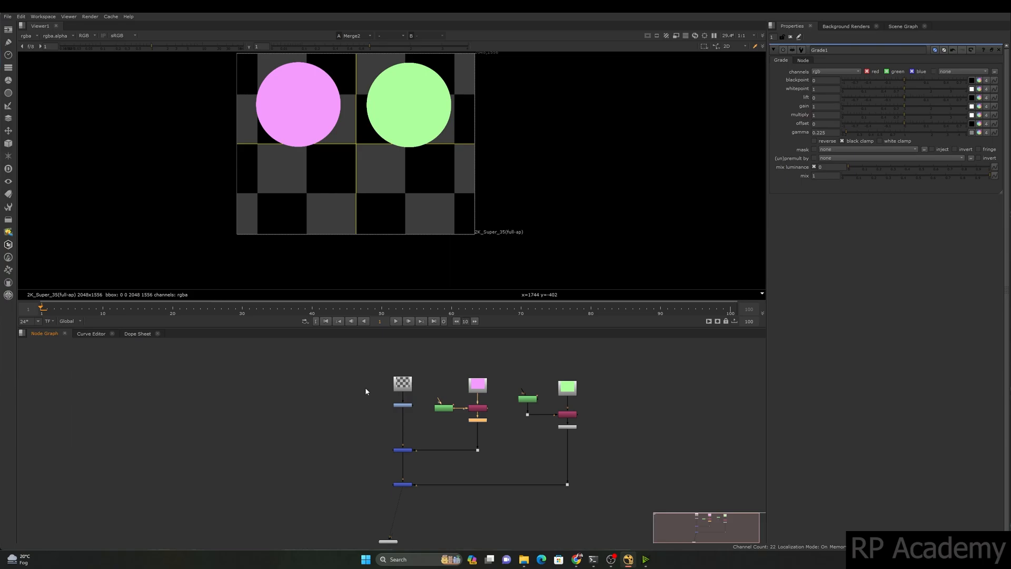
{"action": "scroll", "coordinate": [365, 388], "scroll_direction": "up", "scroll_amount": 8}
{"action": "scroll", "coordinate": [426, 386], "scroll_direction": "down", "scroll_amount": 4}
{"action": "left_click_drag", "start_coordinate": [459, 362], "coordinate": [377, 403]}
{"action": "left_click_drag", "start_coordinate": [349, 362], "coordinate": [420, 403]}
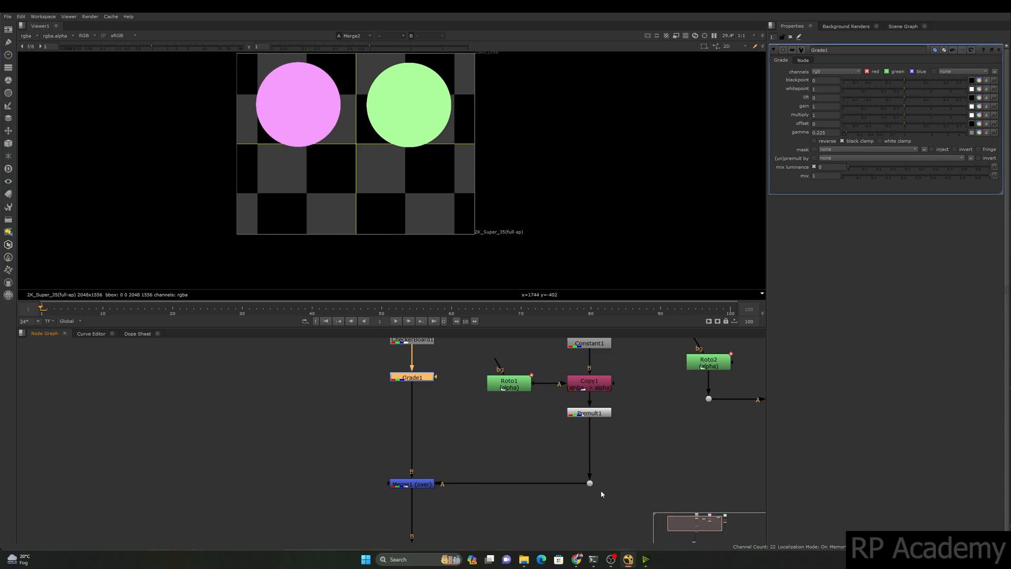
Step: Add a dot after Grade1 and move it lower along the connection to Merge1
{"action": "key", "text": "ctrl"}
{"action": "left_click", "coordinate": [458, 360]}
{"action": "left_click_drag", "start_coordinate": [400, 398], "coordinate": [325, 424]}
{"action": "left_click", "coordinate": [343, 427]}
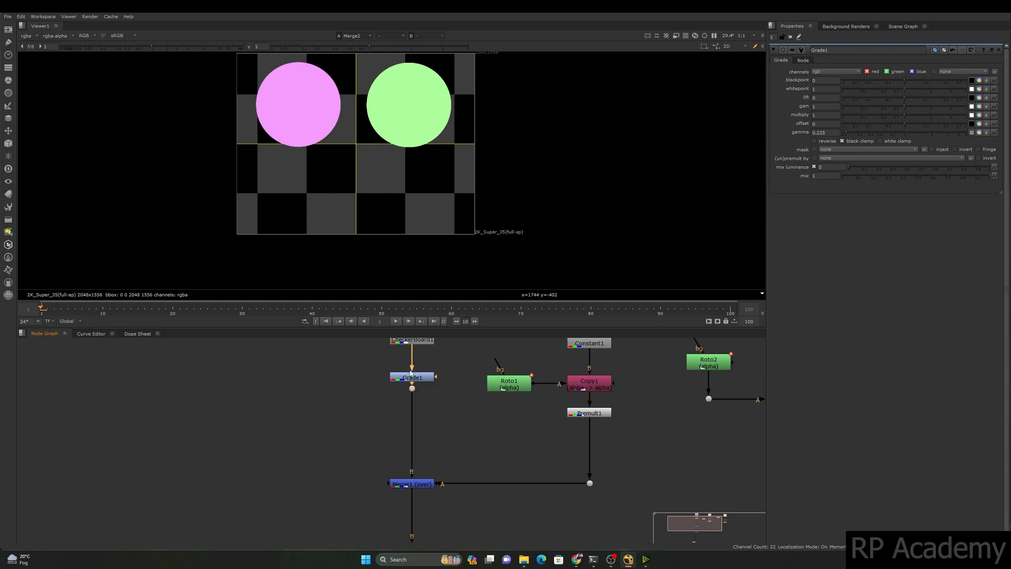
{"action": "left_click_drag", "start_coordinate": [414, 390], "coordinate": [413, 408]}
{"action": "left_click", "coordinate": [353, 427]}
{"action": "left_click_drag", "start_coordinate": [427, 410], "coordinate": [385, 432]}
Step: Clear the node selection and create three unconnected dots in a column beside the CheckerBoard1 branch
{"action": "middle_click_drag", "start_coordinate": [380, 366], "coordinate": [381, 403]}
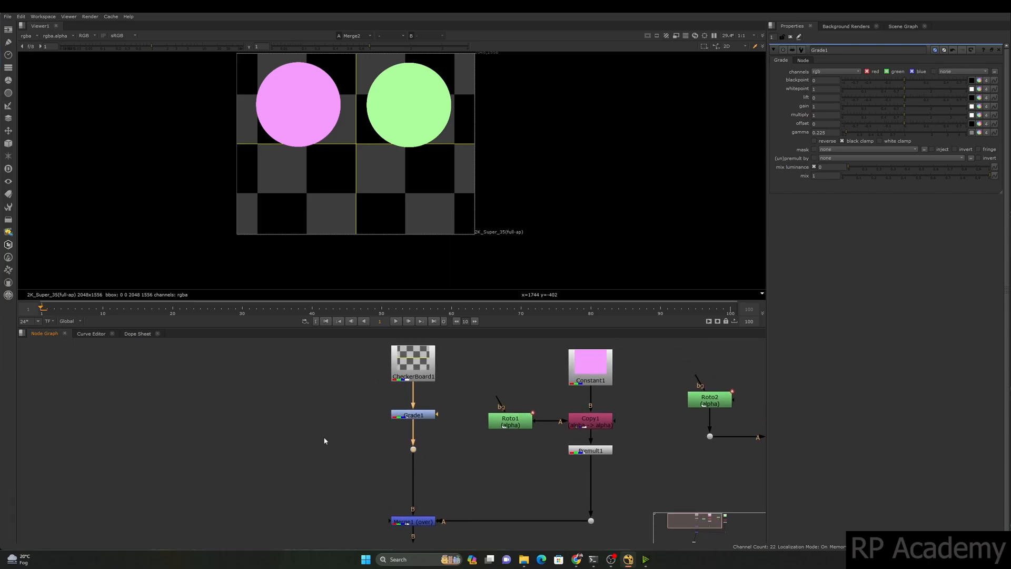
{"action": "middle_click_drag", "start_coordinate": [305, 403], "coordinate": [330, 409]}
{"action": "left_click_drag", "start_coordinate": [471, 401], "coordinate": [404, 443]}
{"action": "left_click_drag", "start_coordinate": [474, 405], "coordinate": [418, 471]}
{"action": "middle_click_drag", "start_coordinate": [363, 438], "coordinate": [370, 445]}
{"action": "left_click", "coordinate": [371, 445]}
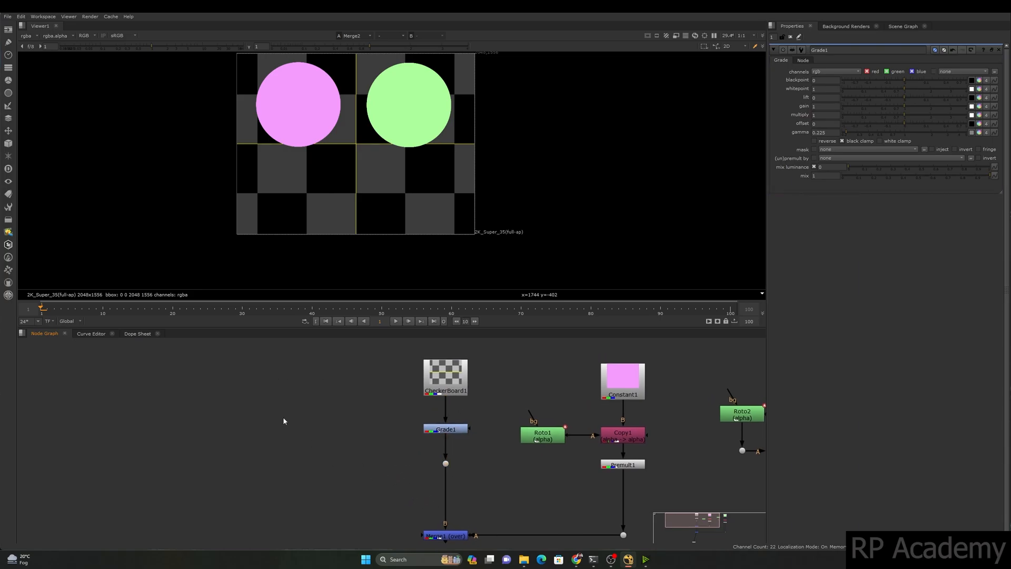
{"action": "key", "text": "period"}
{"action": "key", "text": "period"}
{"action": "middle_click_drag", "start_coordinate": [354, 505], "coordinate": [354, 441]}
{"action": "key", "text": "period"}
{"action": "scroll", "coordinate": [351, 486], "scroll_direction": "down", "scroll_amount": 5}
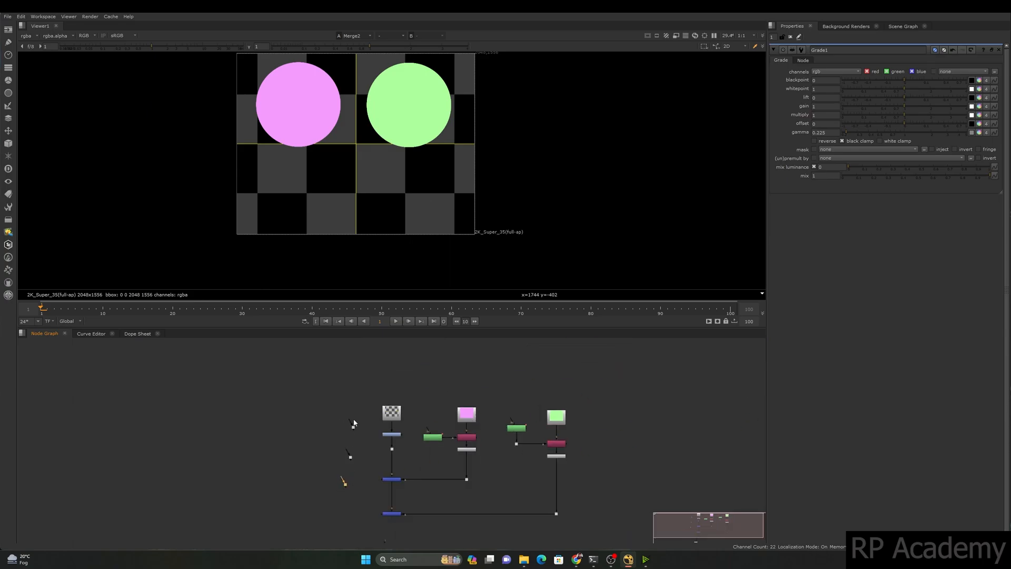
Step: Connect the first loose dot's input to CheckerBoard1 and chain the other two dots one after another beneath it
{"action": "scroll", "coordinate": [349, 421], "scroll_direction": "up", "scroll_amount": 5}
{"action": "left_click_drag", "start_coordinate": [377, 404], "coordinate": [437, 403]}
{"action": "middle_click_drag", "start_coordinate": [370, 479], "coordinate": [375, 410]}
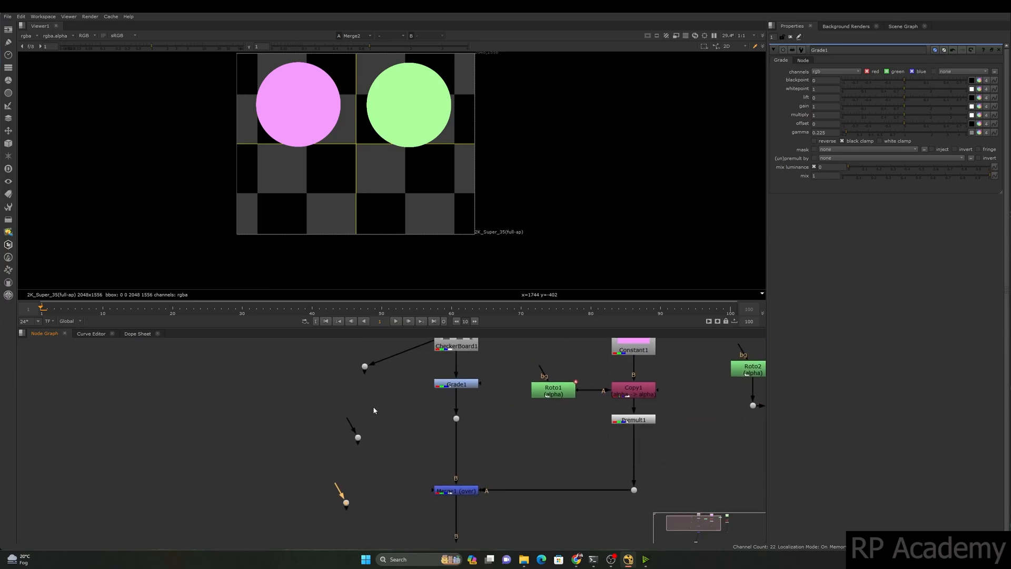
{"action": "left_click_drag", "start_coordinate": [348, 428], "coordinate": [364, 367]}
{"action": "left_click_drag", "start_coordinate": [340, 491], "coordinate": [358, 438]}
Step: Delete the three extra dots beside the CheckerBoard1 branch
{"action": "scroll", "coordinate": [359, 440], "scroll_direction": "down", "scroll_amount": 5}
{"action": "left_click_drag", "start_coordinate": [309, 493], "coordinate": [365, 403]}
{"action": "key", "text": "Delete"}
Step: Align Viewer1 vertically beneath Merge2 so that its connection runs straight down
{"action": "middle_click_drag", "start_coordinate": [393, 458], "coordinate": [352, 398]}
{"action": "scroll", "coordinate": [364, 458], "scroll_direction": "up", "scroll_amount": 3}
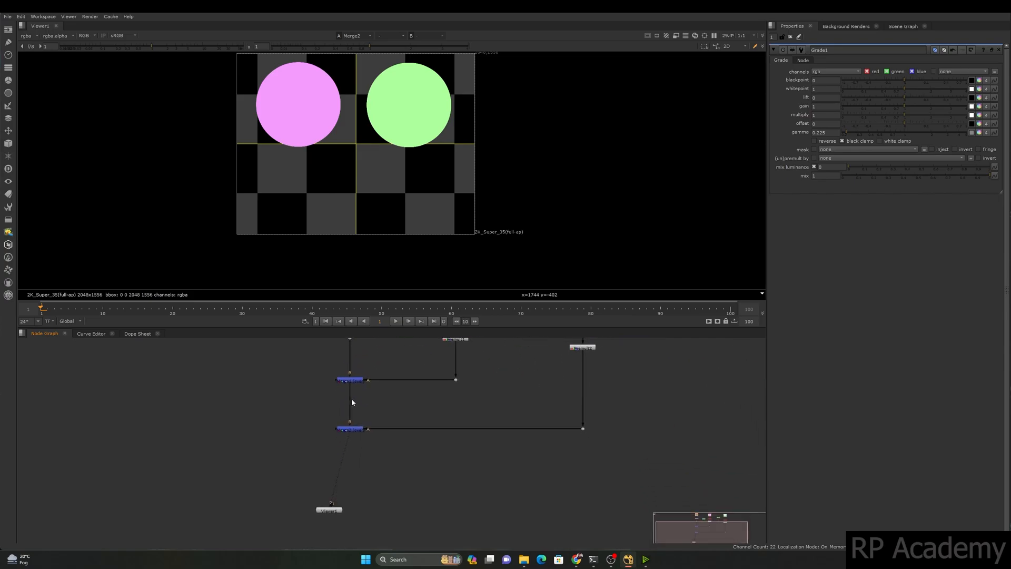
{"action": "left_click_drag", "start_coordinate": [335, 512], "coordinate": [356, 510]}
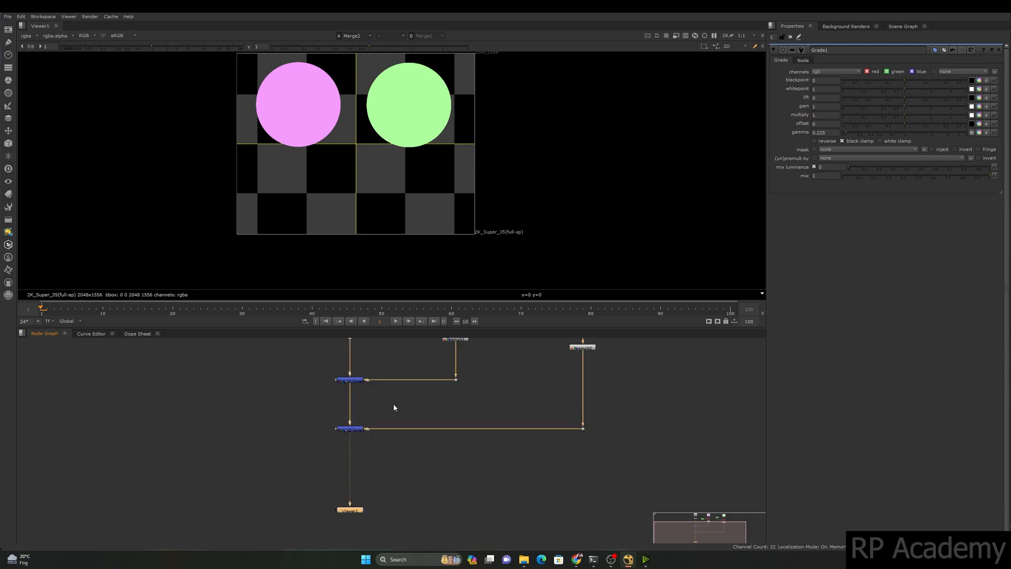
Step: Space out the graph by moving the whole Constant2 branch and the Constant1 branch further away from the CheckerBoard1 branch
{"action": "middle_click_drag", "start_coordinate": [395, 406], "coordinate": [382, 436]}
{"action": "scroll", "coordinate": [316, 204], "scroll_direction": "up", "scroll_amount": 6}
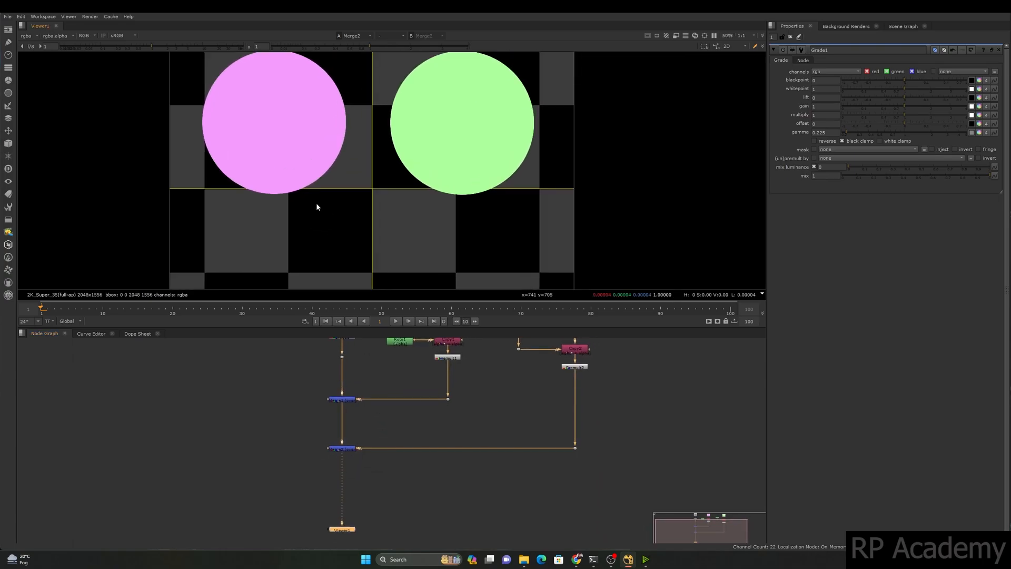
{"action": "middle_click_drag", "start_coordinate": [409, 384], "coordinate": [384, 456]}
{"action": "middle_click_drag", "start_coordinate": [435, 185], "coordinate": [420, 252]}
{"action": "scroll", "coordinate": [474, 429], "scroll_direction": "down", "scroll_amount": 3}
{"action": "left_click_drag", "start_coordinate": [444, 368], "coordinate": [578, 530]}
{"action": "left_click_drag", "start_coordinate": [510, 423], "coordinate": [580, 423]}
{"action": "left_click", "coordinate": [503, 367]}
{"action": "left_click_drag", "start_coordinate": [523, 356], "coordinate": [385, 485]}
{"action": "left_click_drag", "start_coordinate": [426, 424], "coordinate": [452, 425]}
{"action": "left_click", "coordinate": [498, 451]}
Step: Open Roto1, select all points of Ellipse1 and pull its feather outward around the pink circle
{"action": "scroll", "coordinate": [461, 433], "scroll_direction": "up", "scroll_amount": 4}
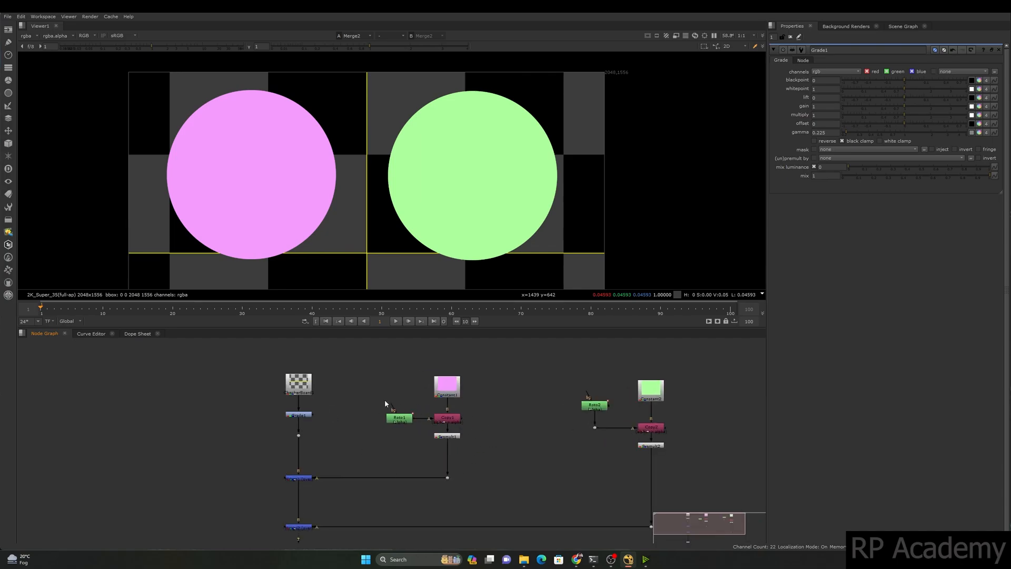
{"action": "double_click", "coordinate": [398, 419]}
{"action": "left_click", "coordinate": [322, 222]}
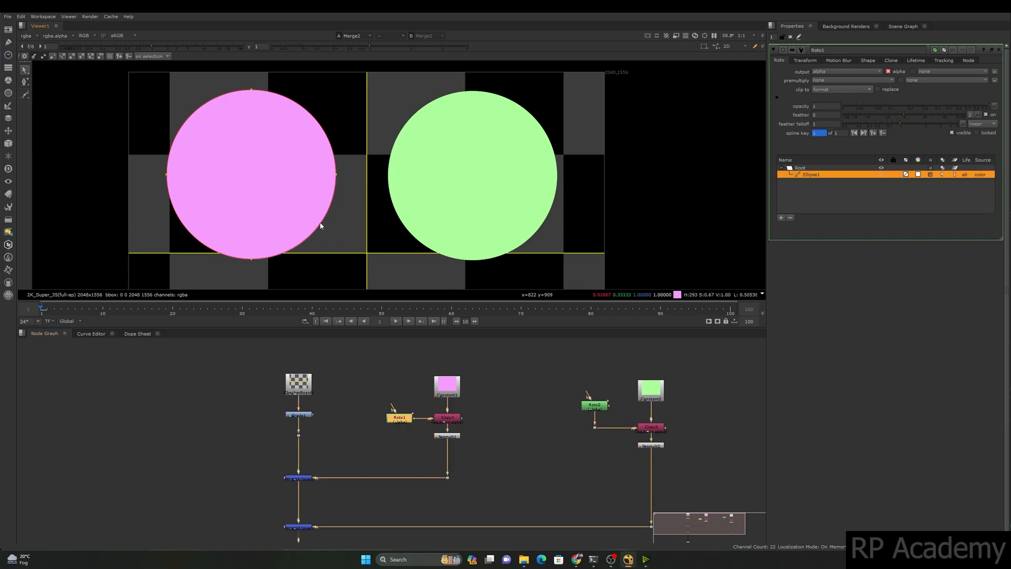
{"action": "scroll", "coordinate": [321, 222], "scroll_direction": "down", "scroll_amount": 2}
{"action": "left_click_drag", "start_coordinate": [134, 74], "coordinate": [410, 286]}
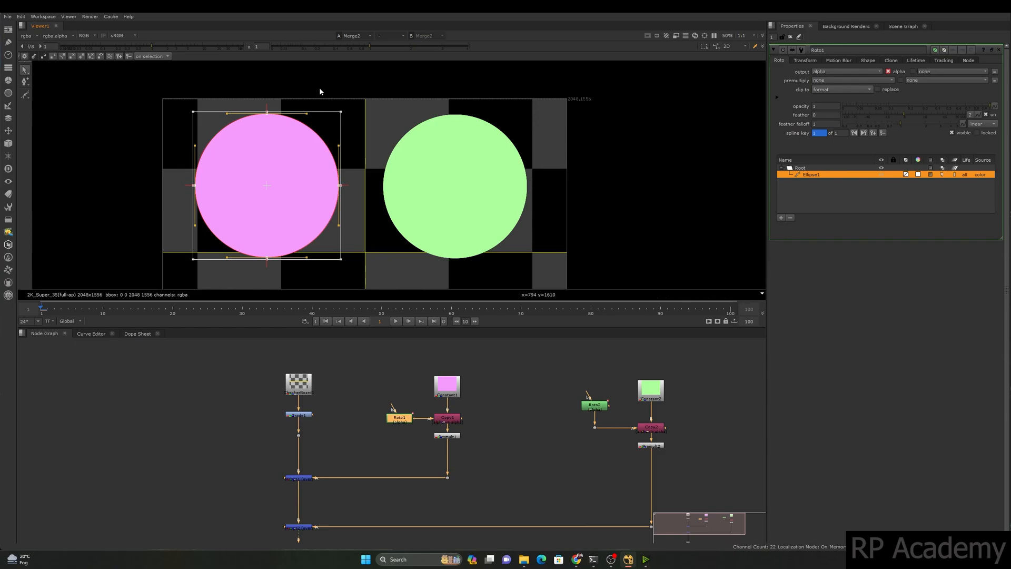
{"action": "left_click_drag", "start_coordinate": [161, 76], "coordinate": [361, 281]}
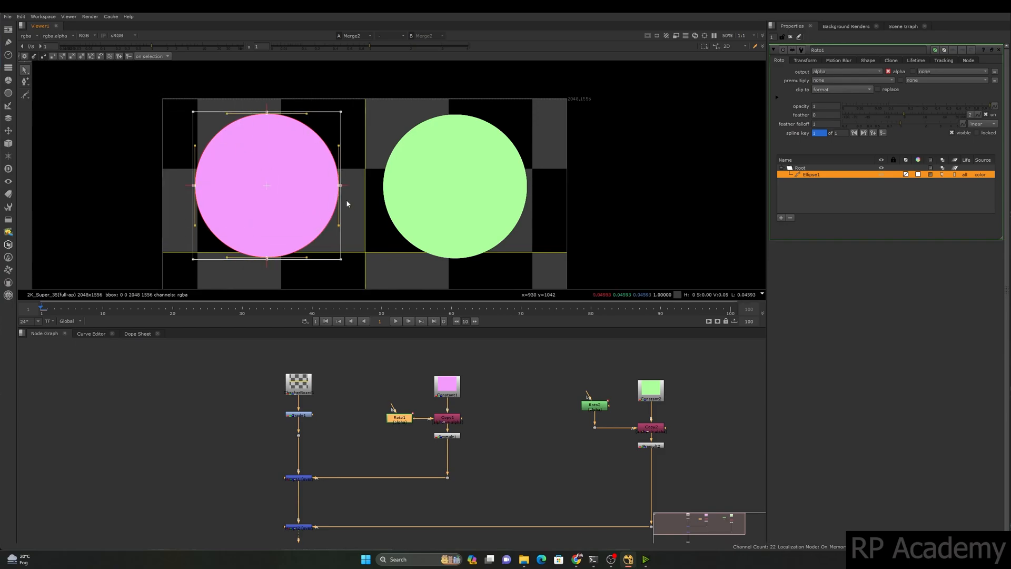
{"action": "left_click_drag", "start_coordinate": [346, 187], "coordinate": [366, 192], "text": "ctrl"}
{"action": "left_click", "coordinate": [396, 81]}
Step: Examine the feathered edge of the pink circle up close and at full extent against the sharp green circle
{"action": "scroll", "coordinate": [320, 144], "scroll_direction": "up", "scroll_amount": 2}
{"action": "scroll", "coordinate": [327, 145], "scroll_direction": "down", "scroll_amount": 2}
{"action": "scroll", "coordinate": [345, 214], "scroll_direction": "up", "scroll_amount": 4}
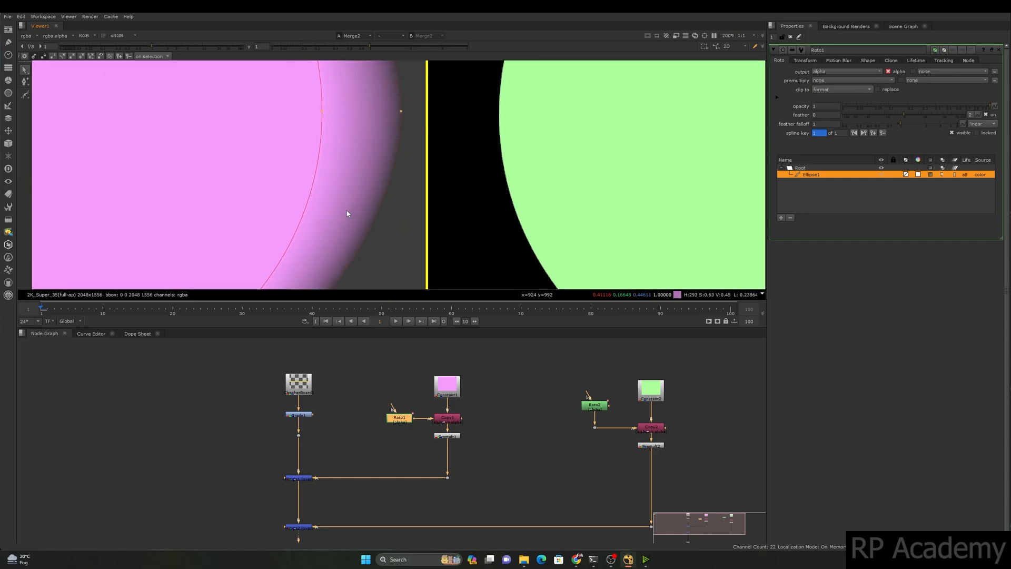
{"action": "scroll", "coordinate": [272, 230], "scroll_direction": "down", "scroll_amount": 1}
{"action": "scroll", "coordinate": [285, 223], "scroll_direction": "down", "scroll_amount": 3}
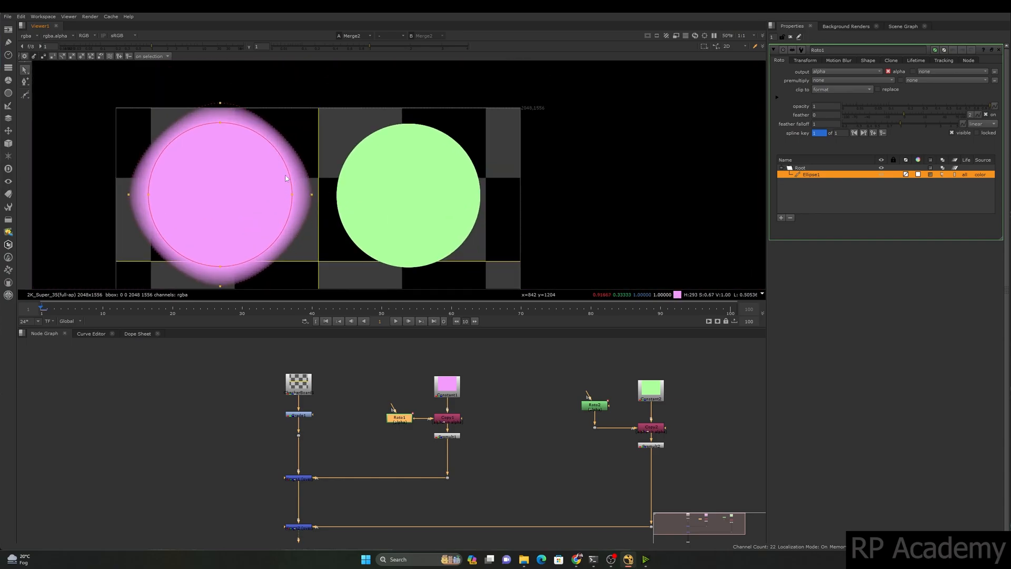
{"action": "left_click", "coordinate": [334, 97]}
{"action": "left_click", "coordinate": [262, 146]}
{"action": "middle_click_drag", "start_coordinate": [298, 198], "coordinate": [298, 187]}
Step: Add an unconnected Blur node with nothing selected and place it beside the Roto2 branch
{"action": "middle_click_drag", "start_coordinate": [405, 377], "coordinate": [357, 366]}
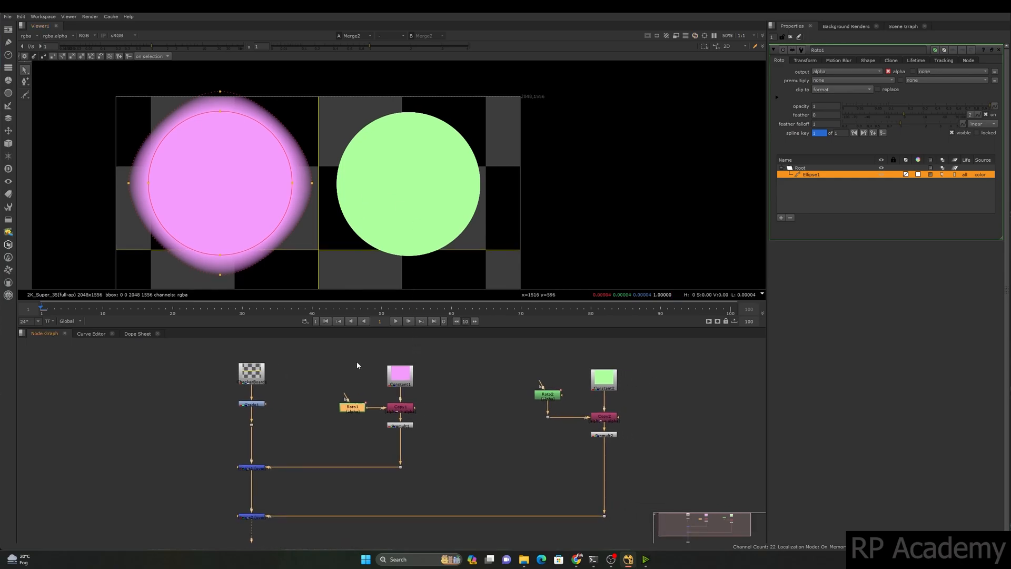
{"action": "scroll", "coordinate": [492, 390], "scroll_direction": "up", "scroll_amount": 1}
{"action": "scroll", "coordinate": [514, 425], "scroll_direction": "up", "scroll_amount": 3}
{"action": "middle_click_drag", "start_coordinate": [575, 410], "coordinate": [445, 431]}
{"action": "left_click", "coordinate": [500, 371]}
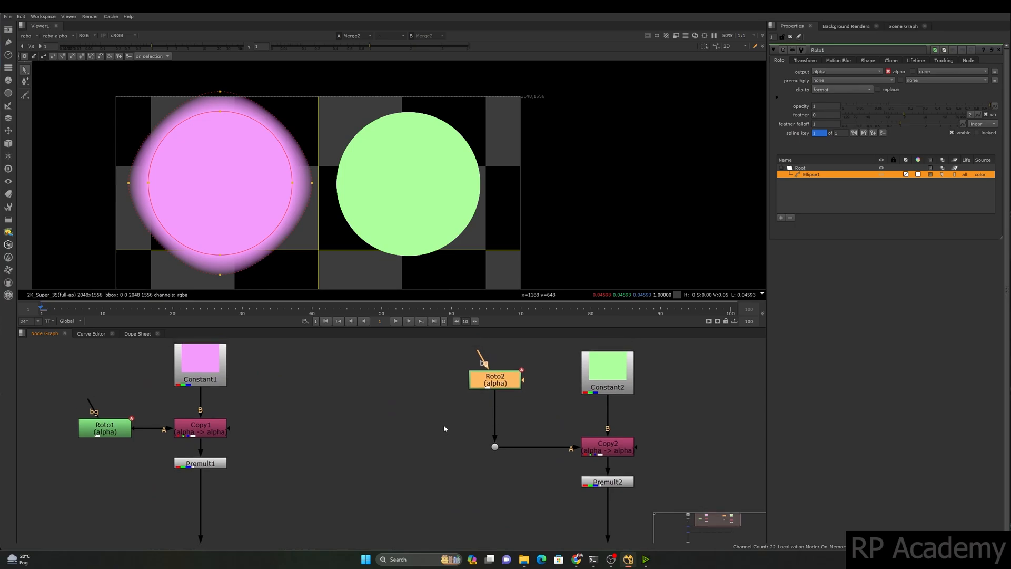
{"action": "left_click", "coordinate": [435, 409]}
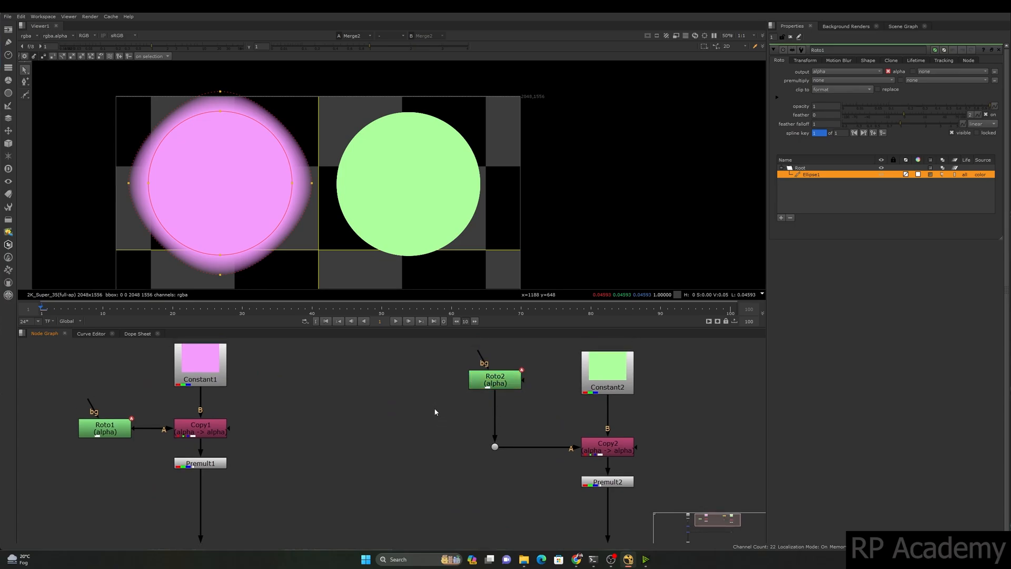
{"action": "key", "text": "b"}
{"action": "mouse_move", "coordinate": [435, 412]}
{"action": "left_mouse_down"}
{"action": "mouse_move", "coordinate": [468, 414]}
{"action": "mouse_move", "coordinate": [447, 413]}
{"action": "left_mouse_up"}
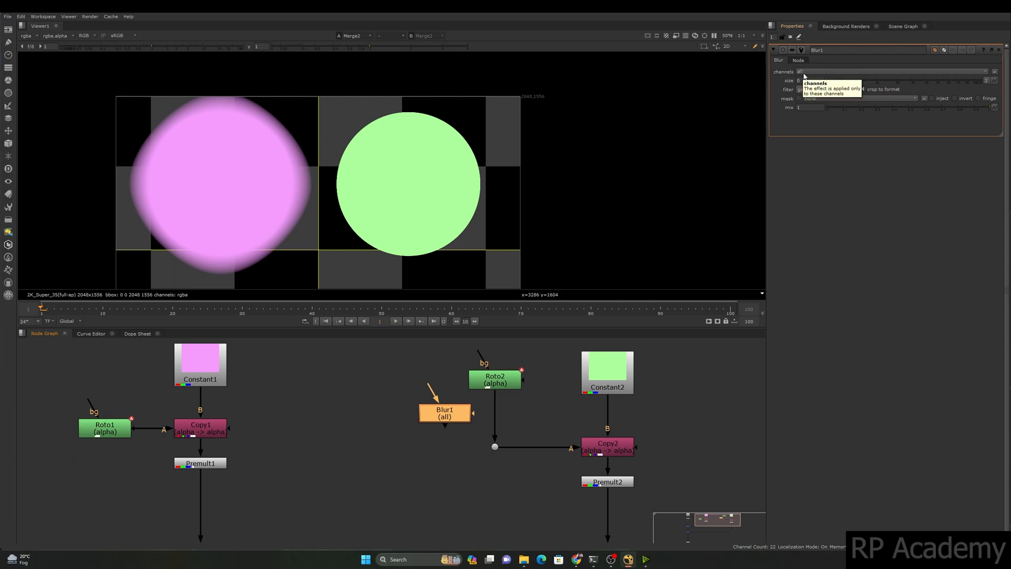
{"action": "mouse_move", "coordinate": [441, 435]}
{"action": "left_mouse_down"}
{"action": "mouse_move", "coordinate": [418, 444]}
{"action": "mouse_move", "coordinate": [424, 432]}
{"action": "left_mouse_up"}
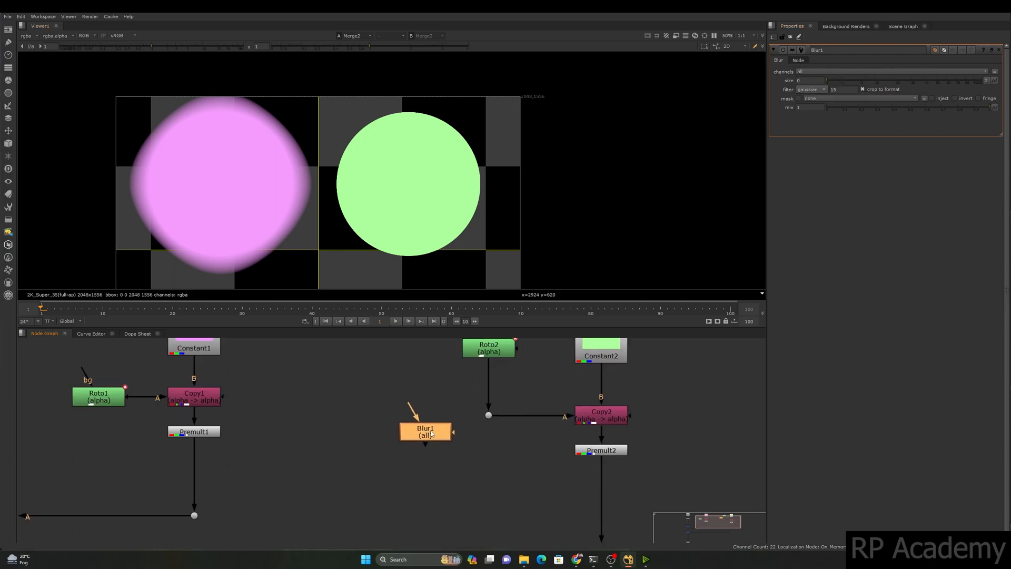
{"action": "middle_click_drag", "start_coordinate": [453, 437], "coordinate": [443, 408]}
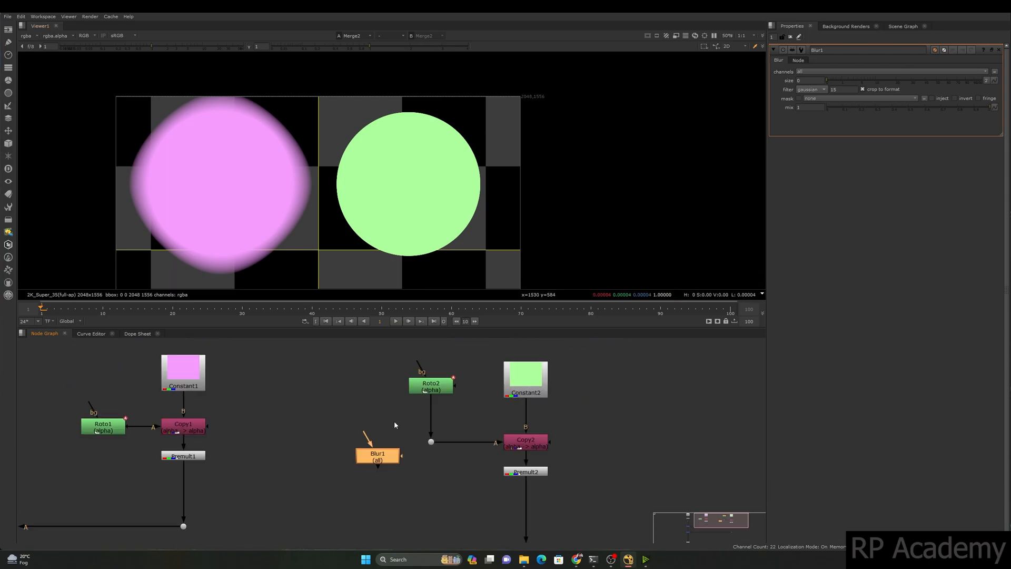
{"action": "left_click_drag", "start_coordinate": [392, 453], "coordinate": [393, 431]}
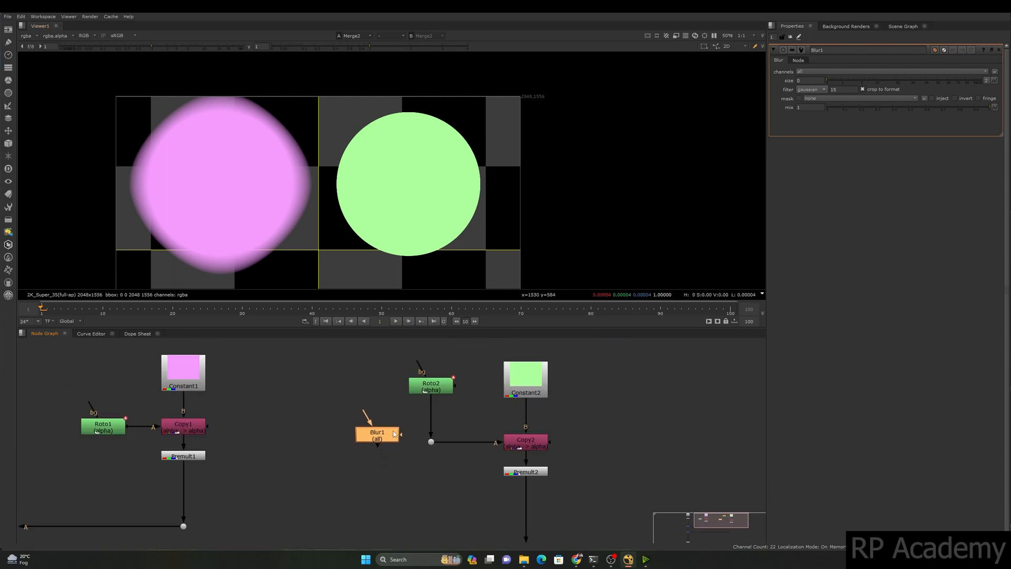
Step: Sample a small area of the green circle's colour and review the Blur node's available channel options
{"action": "left_click_drag", "start_coordinate": [407, 194], "coordinate": [428, 215], "text": "ctrl+shift"}
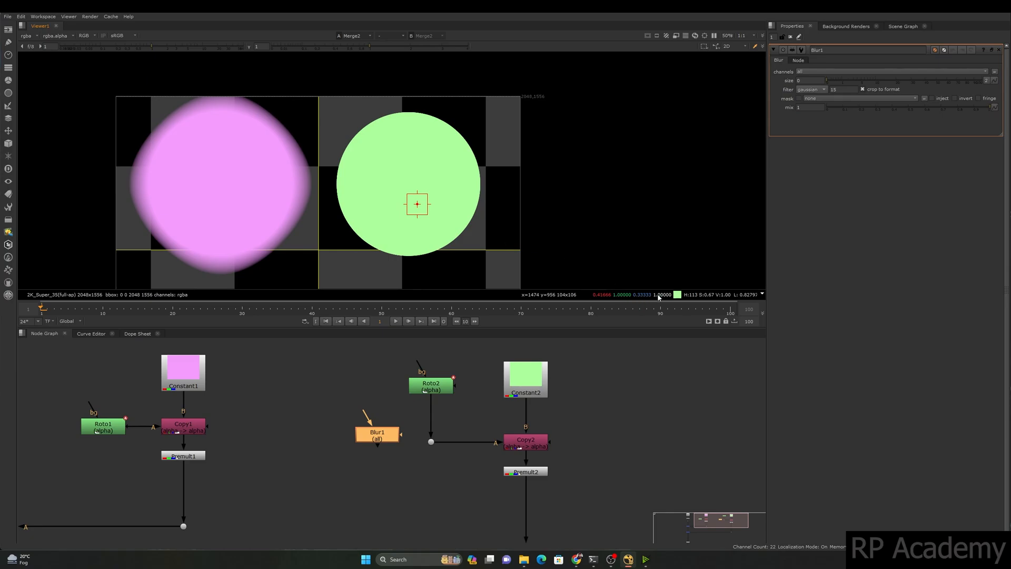
{"action": "left_click", "coordinate": [819, 73]}
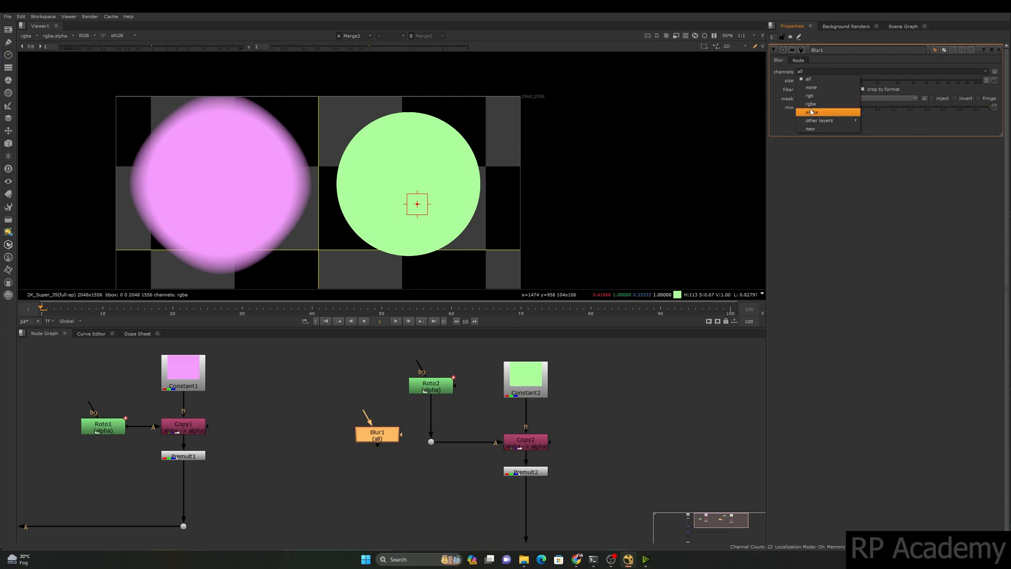
{"action": "mouse_move", "coordinate": [821, 120]}
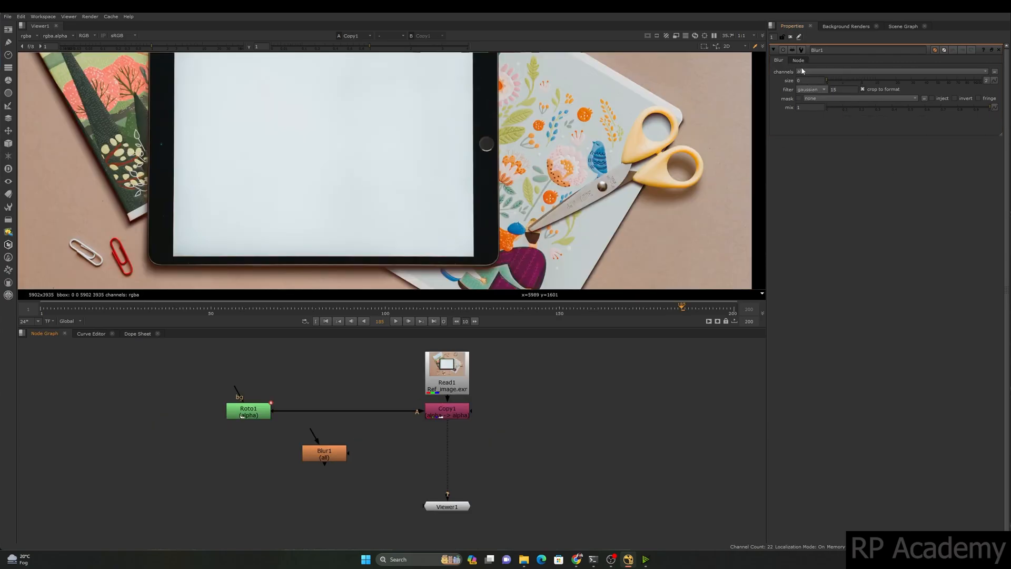
{"action": "left_click", "coordinate": [803, 71]}
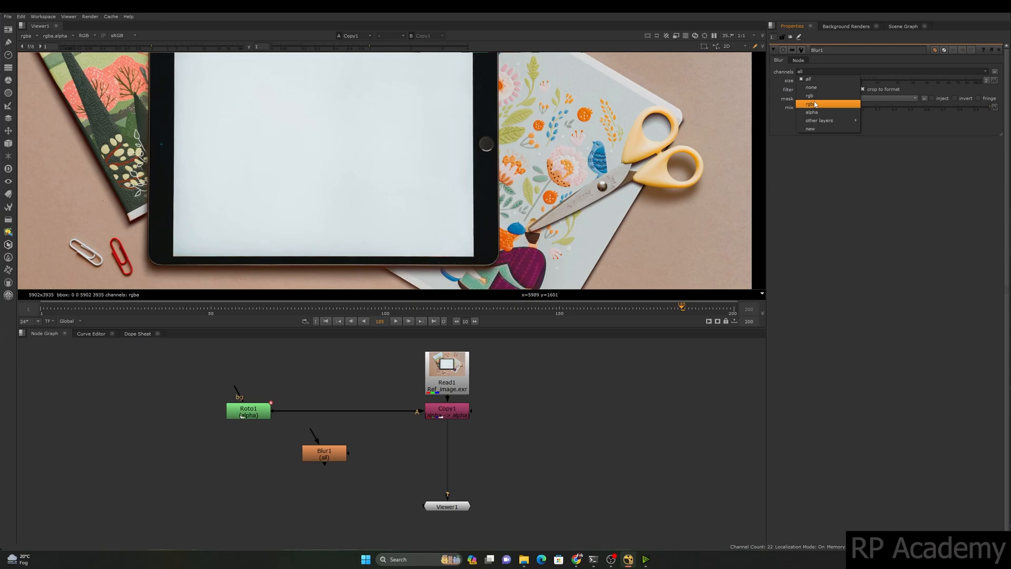
{"action": "left_click", "coordinate": [554, 421]}
Step: Move Viewer1 slightly lower and delete the unconnected Blur1 node from the Ref_image.exr graph
{"action": "left_click_drag", "start_coordinate": [447, 506], "coordinate": [447, 516]}
{"action": "left_click_drag", "start_coordinate": [378, 429], "coordinate": [280, 497]}
{"action": "key", "text": "Delete"}
{"action": "middle_click_drag", "start_coordinate": [388, 469], "coordinate": [381, 466]}
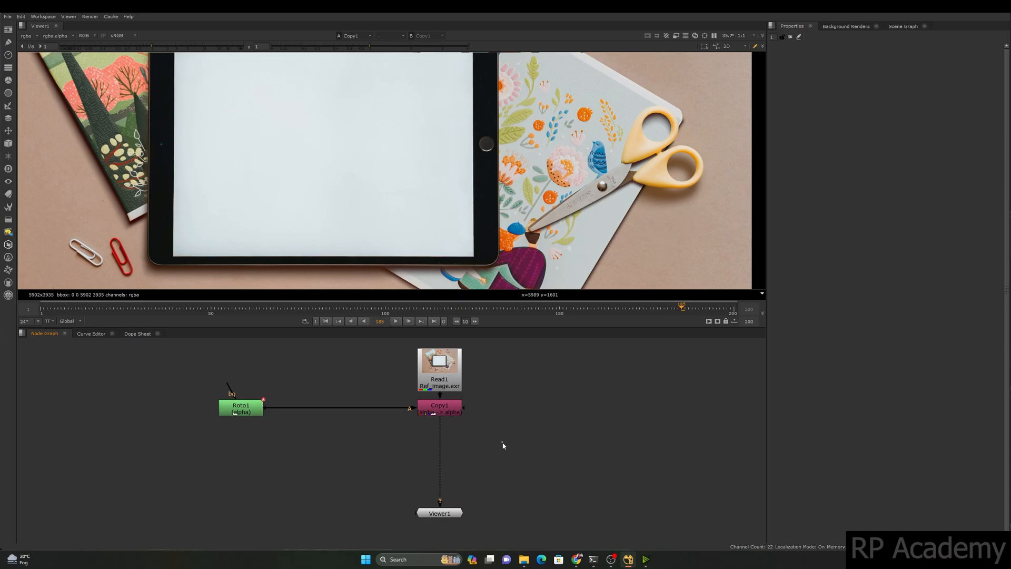
Step: Display the alpha channel of Copy1 in the viewer to examine the tablet's matte
{"action": "middle_click_drag", "start_coordinate": [501, 398], "coordinate": [486, 443]}
{"action": "left_click", "coordinate": [230, 457]}
{"action": "left_click_drag", "start_coordinate": [387, 478], "coordinate": [475, 438]}
{"action": "left_click", "coordinate": [440, 464]}
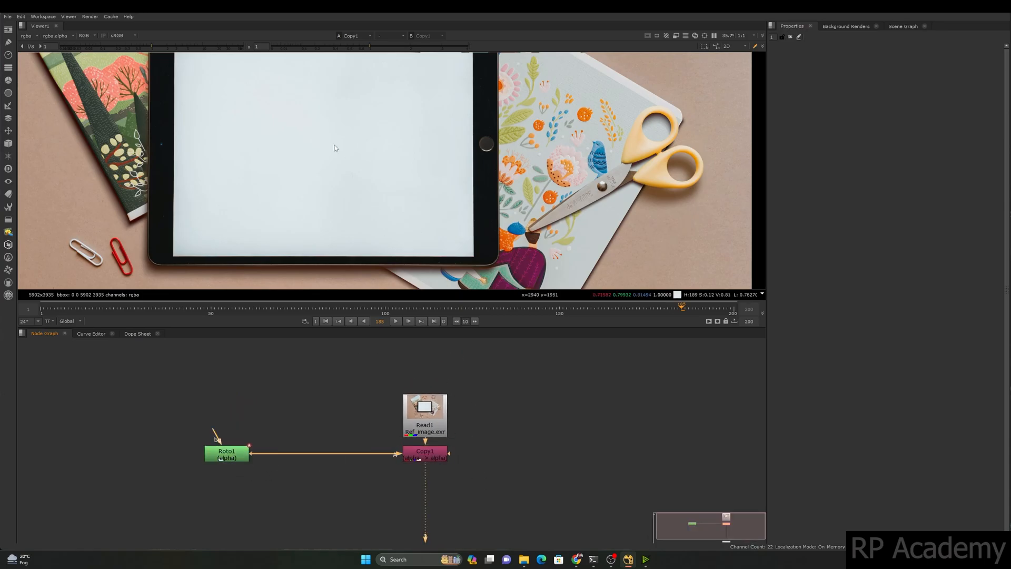
{"action": "scroll", "coordinate": [337, 150], "scroll_direction": "down", "scroll_amount": 4}
{"action": "middle_click_drag", "start_coordinate": [343, 143], "coordinate": [337, 172]}
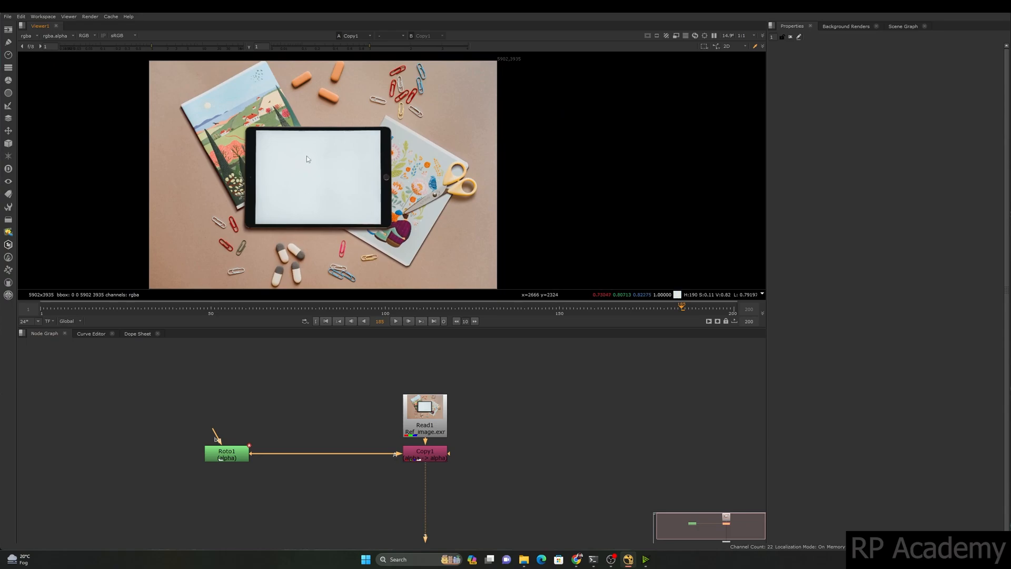
{"action": "key", "text": "a"}
{"action": "scroll", "coordinate": [190, 109], "scroll_direction": "down", "scroll_amount": 2}
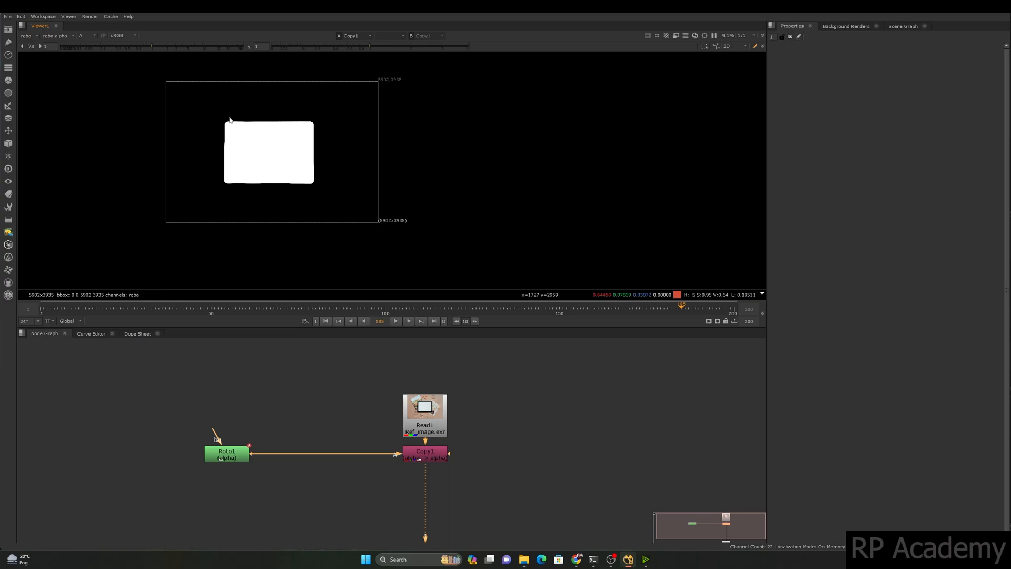
Step: Insert a Premult node in the connection between Copy1 and Viewer1
{"action": "middle_click_drag", "start_coordinate": [475, 453], "coordinate": [456, 374]}
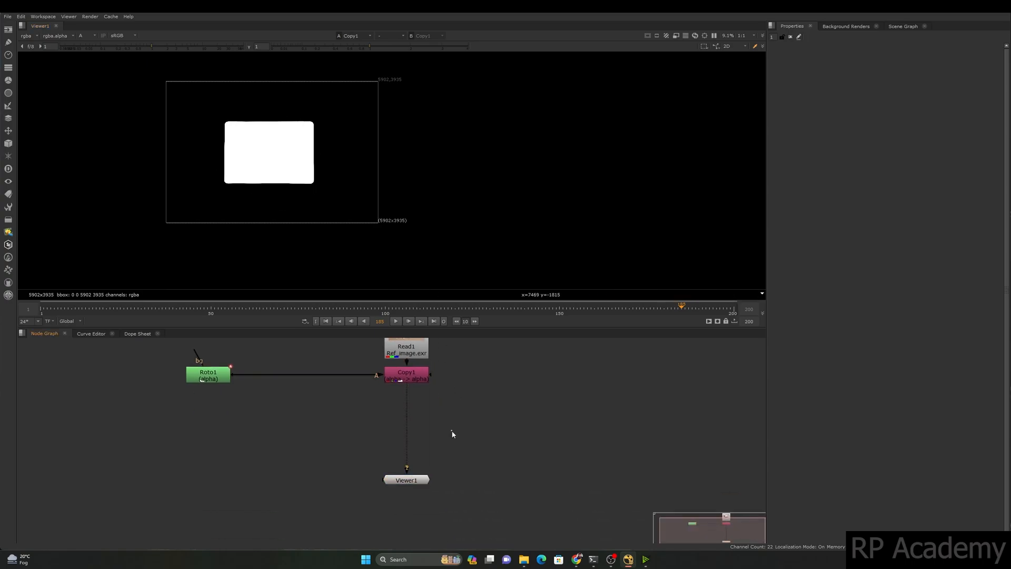
{"action": "key", "text": "Tab"}
{"action": "type", "text": "pr"}
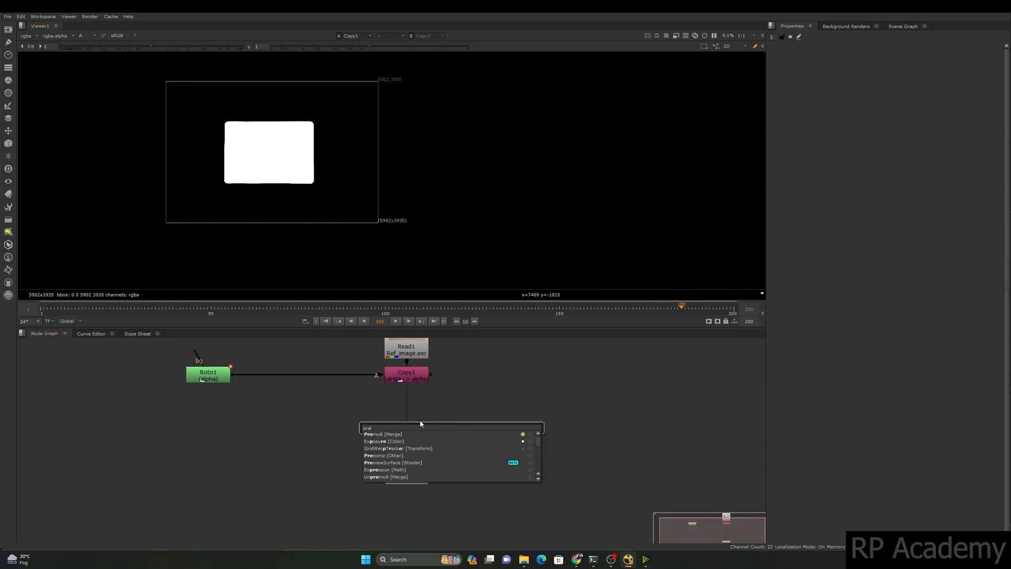
{"action": "key", "text": "Return"}
{"action": "left_click_drag", "start_coordinate": [449, 434], "coordinate": [407, 419]}
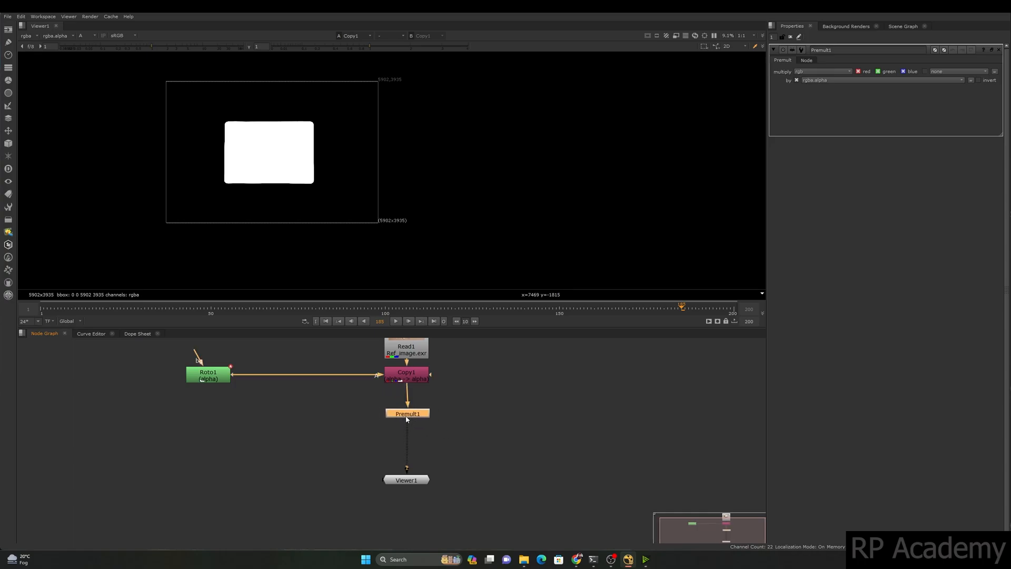
Step: Return the viewer to RGB and show Premult1's output to examine the cut-out tablet
{"action": "key", "text": "a"}
{"action": "scroll", "coordinate": [275, 159], "scroll_direction": "up", "scroll_amount": 1}
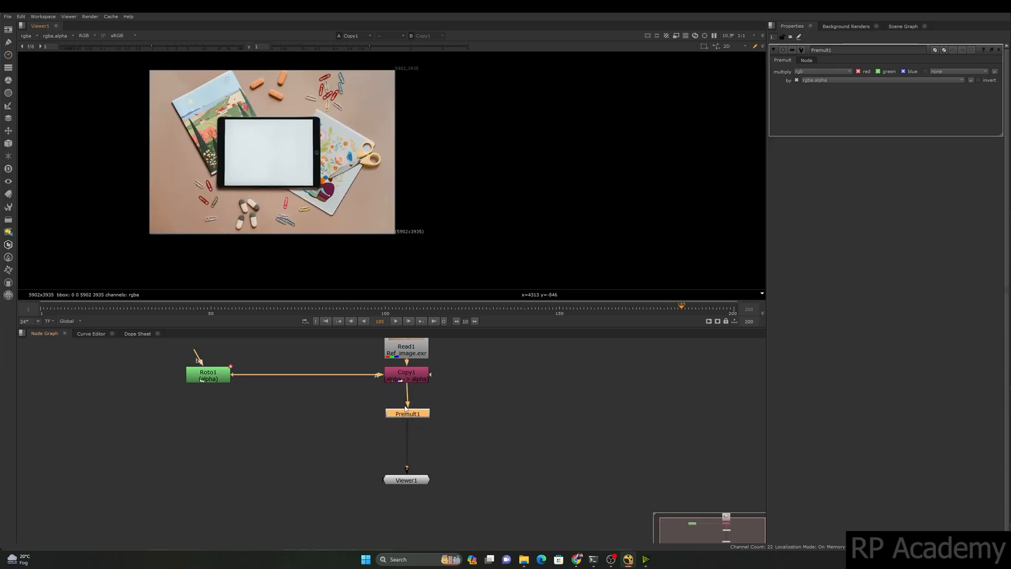
{"action": "key", "text": "1"}
{"action": "left_click_drag", "start_coordinate": [414, 486], "coordinate": [355, 483]}
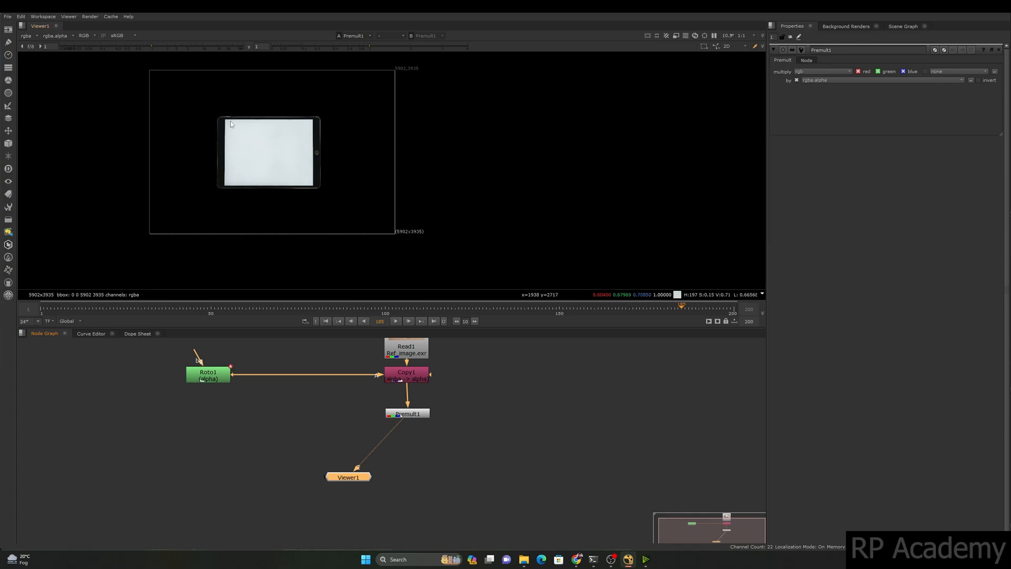
{"action": "scroll", "coordinate": [323, 128], "scroll_direction": "up", "scroll_amount": 2}
Step: Delete Premult1 and realign Viewer1 straight beneath Copy1
{"action": "left_click_drag", "start_coordinate": [470, 395], "coordinate": [315, 445]}
{"action": "key", "text": "Delete"}
{"action": "left_click_drag", "start_coordinate": [353, 485], "coordinate": [410, 493]}
{"action": "left_click", "coordinate": [425, 457]}
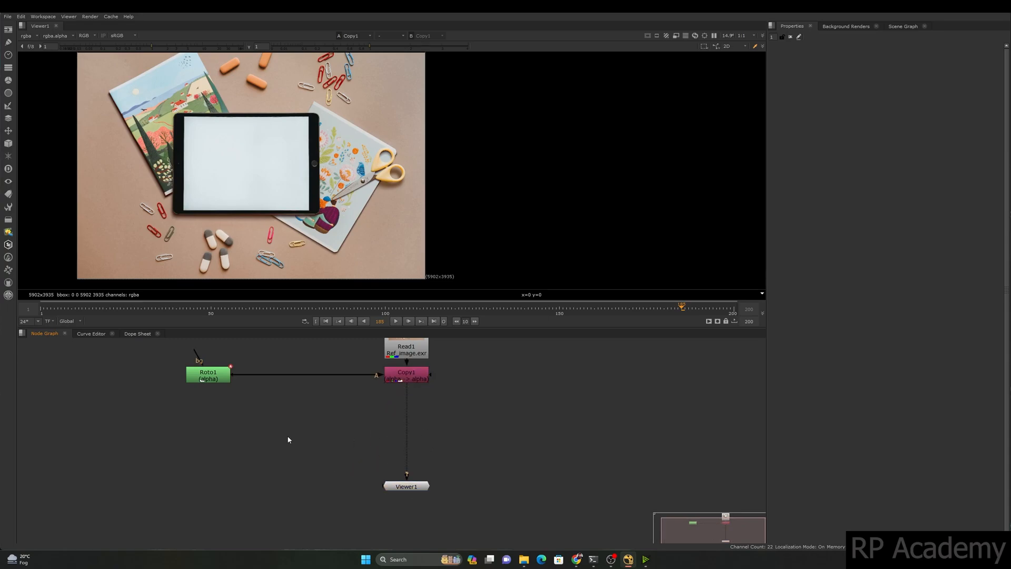
Step: Insert a Blur node between Copy1 and Viewer1 and show its output in the viewer
{"action": "key", "text": "b"}
{"action": "left_click_drag", "start_coordinate": [291, 435], "coordinate": [407, 411]}
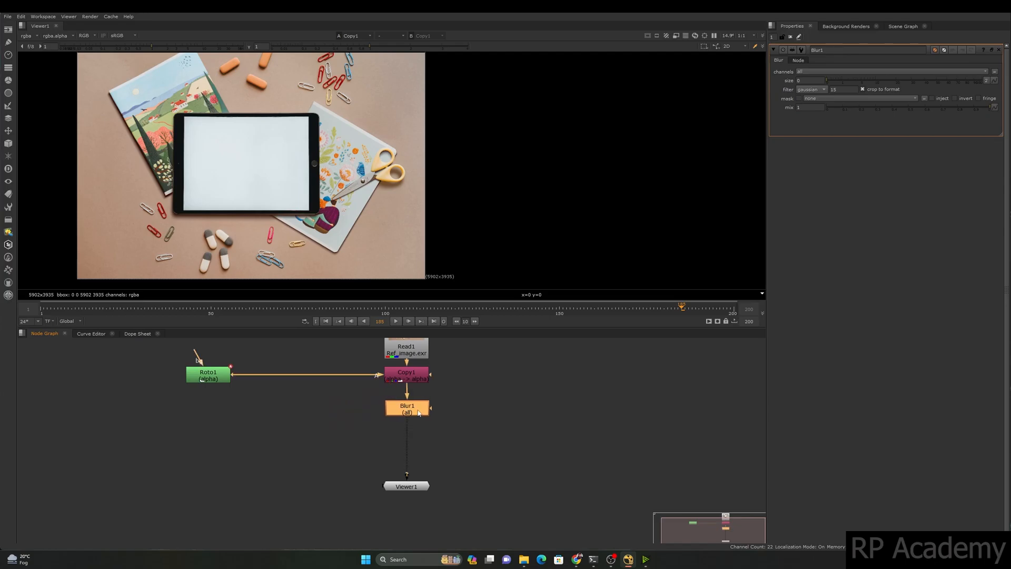
{"action": "scroll", "coordinate": [476, 205], "scroll_direction": "up", "scroll_amount": 3}
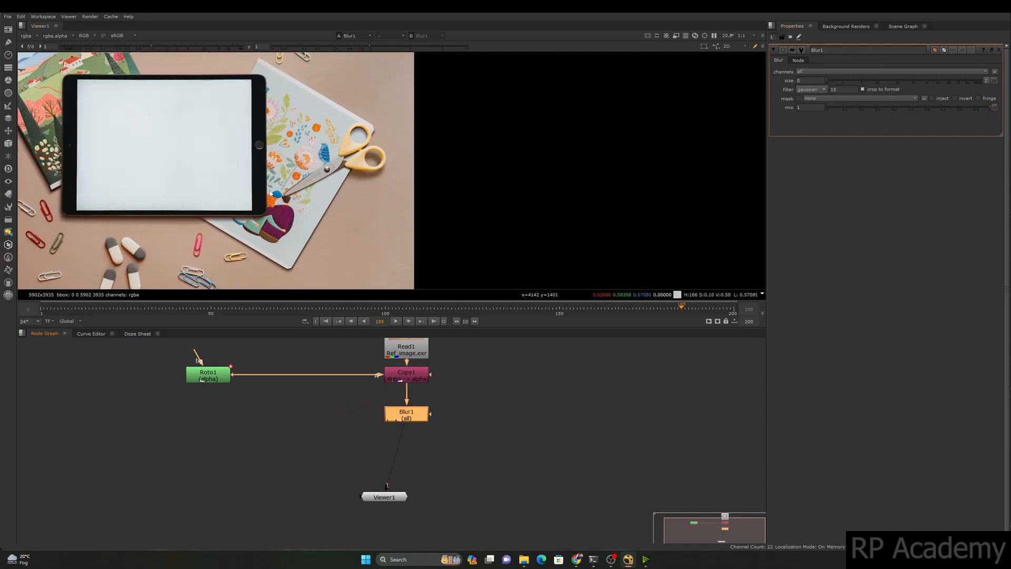
Step: Increase Blur1's size to soften the whole image with channels set to all
{"action": "scroll", "coordinate": [314, 156], "scroll_direction": "up", "scroll_amount": 3}
{"action": "middle_click_drag", "start_coordinate": [336, 151], "coordinate": [355, 196]}
{"action": "scroll", "coordinate": [356, 196], "scroll_direction": "down", "scroll_amount": 2}
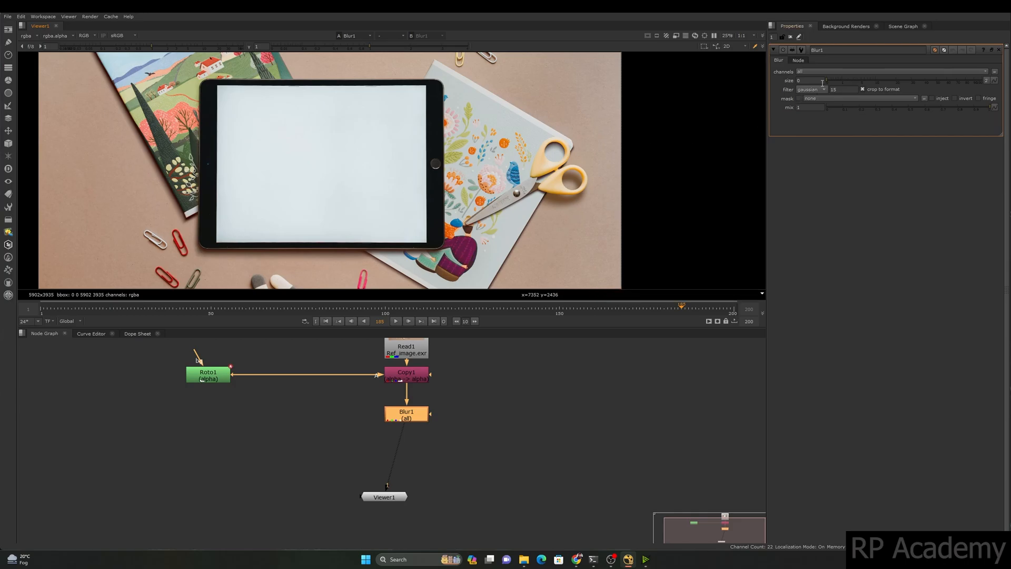
{"action": "left_click_drag", "start_coordinate": [826, 80], "coordinate": [912, 83]}
{"action": "scroll", "coordinate": [207, 131], "scroll_direction": "up", "scroll_amount": 3}
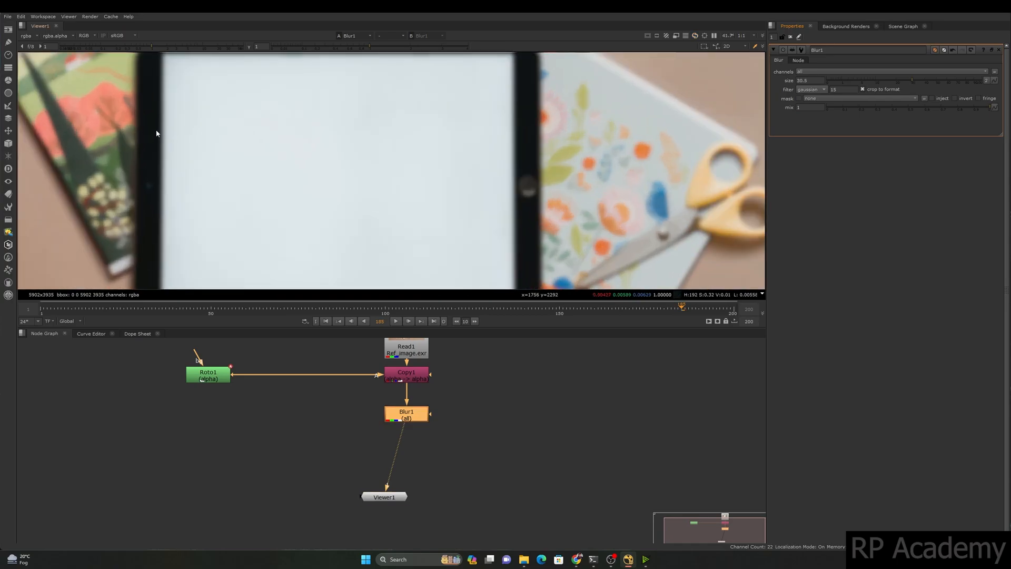
Step: Increase Blur1's size to about 40 and show the alpha channel to examine its softened edges
{"action": "scroll", "coordinate": [561, 180], "scroll_direction": "down", "scroll_amount": 3}
{"action": "mouse_move", "coordinate": [914, 81]}
{"action": "left_mouse_down"}
{"action": "mouse_move", "coordinate": [934, 79]}
{"action": "mouse_move", "coordinate": [923, 79]}
{"action": "left_mouse_up"}
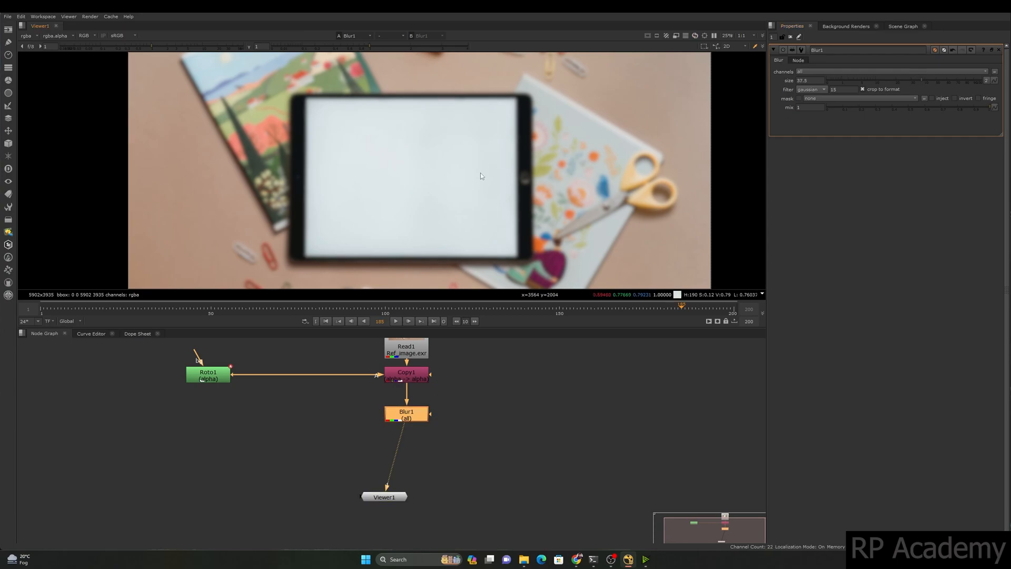
{"action": "key", "text": "a"}
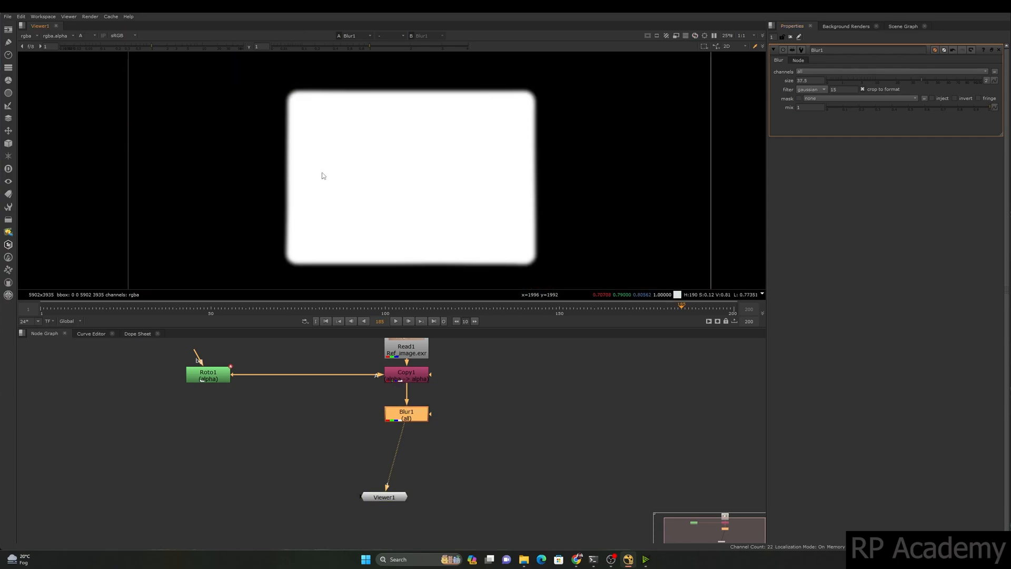
{"action": "scroll", "coordinate": [480, 153], "scroll_direction": "up", "scroll_amount": 1}
{"action": "scroll", "coordinate": [481, 153], "scroll_direction": "up", "scroll_amount": 1}
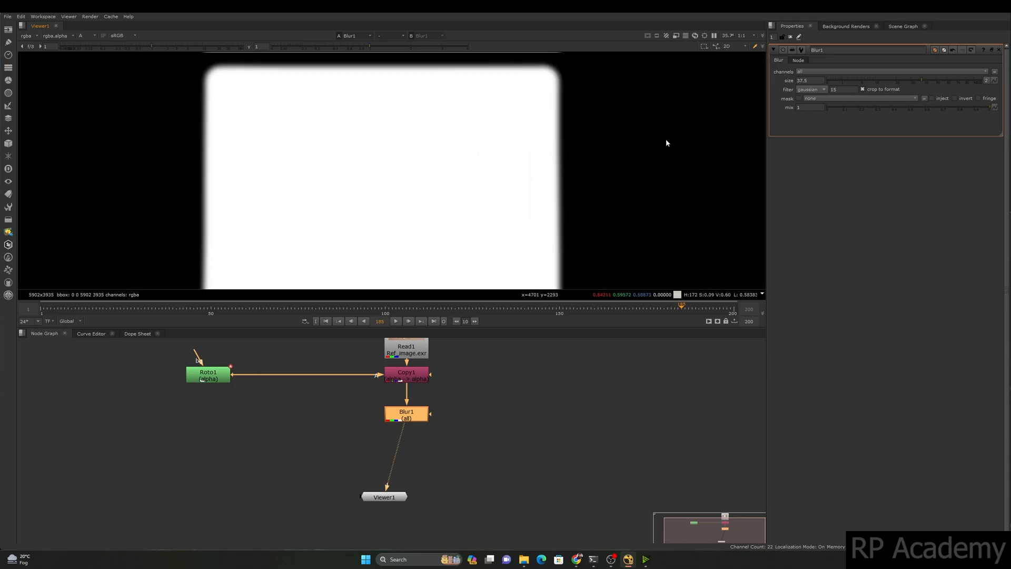
{"action": "mouse_move", "coordinate": [923, 78]}
{"action": "left_mouse_down"}
{"action": "mouse_move", "coordinate": [852, 88]}
{"action": "mouse_move", "coordinate": [949, 88]}
{"action": "mouse_move", "coordinate": [826, 90]}
{"action": "mouse_move", "coordinate": [938, 91]}
{"action": "mouse_move", "coordinate": [925, 80]}
{"action": "left_mouse_up"}
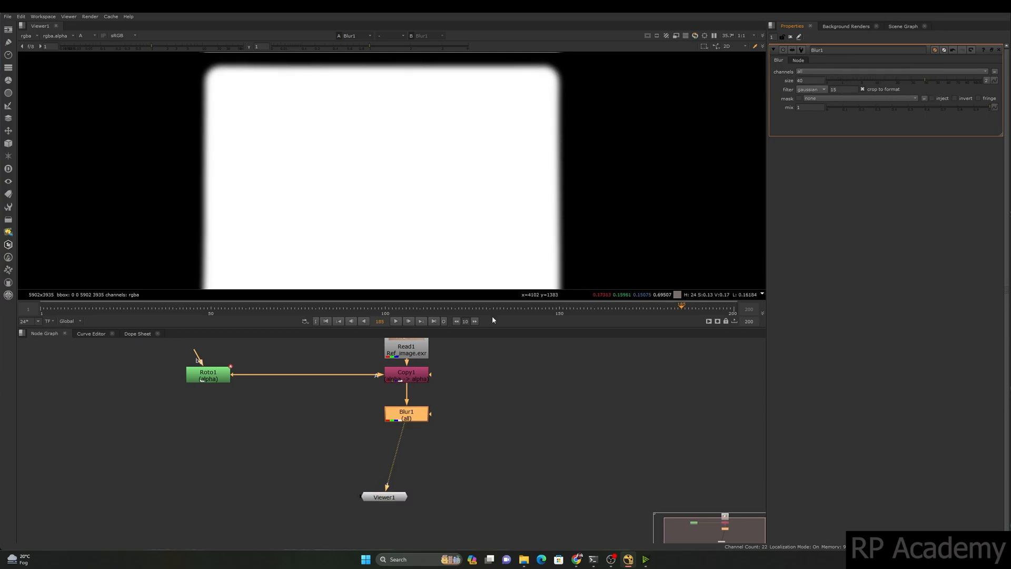
Step: Reset Blur1's size to 0 and return the viewer to the full RGB image
{"action": "left_click", "coordinate": [801, 72]}
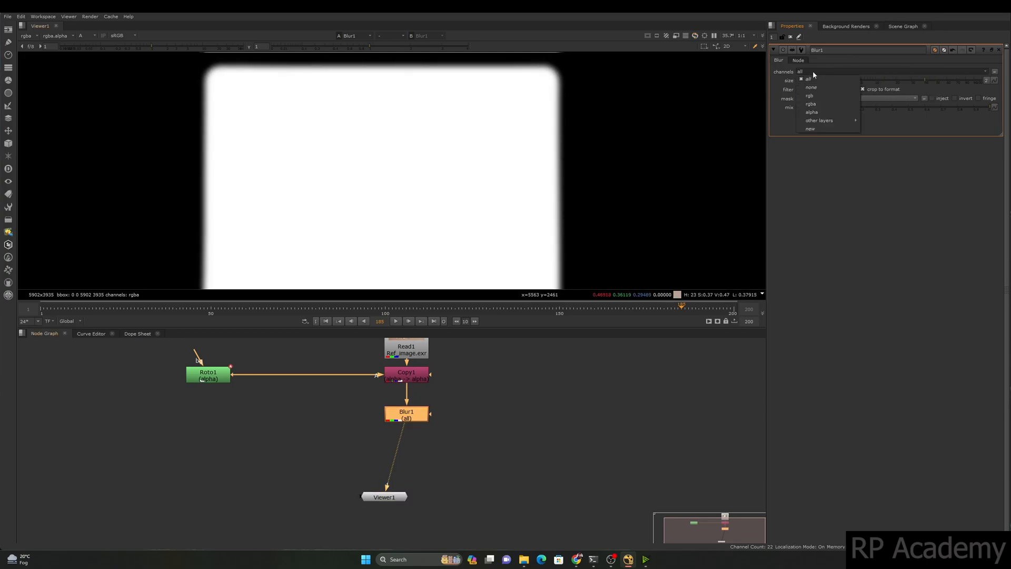
{"action": "left_click", "coordinate": [814, 73]}
{"action": "left_click", "coordinate": [905, 80], "text": "ctrl"}
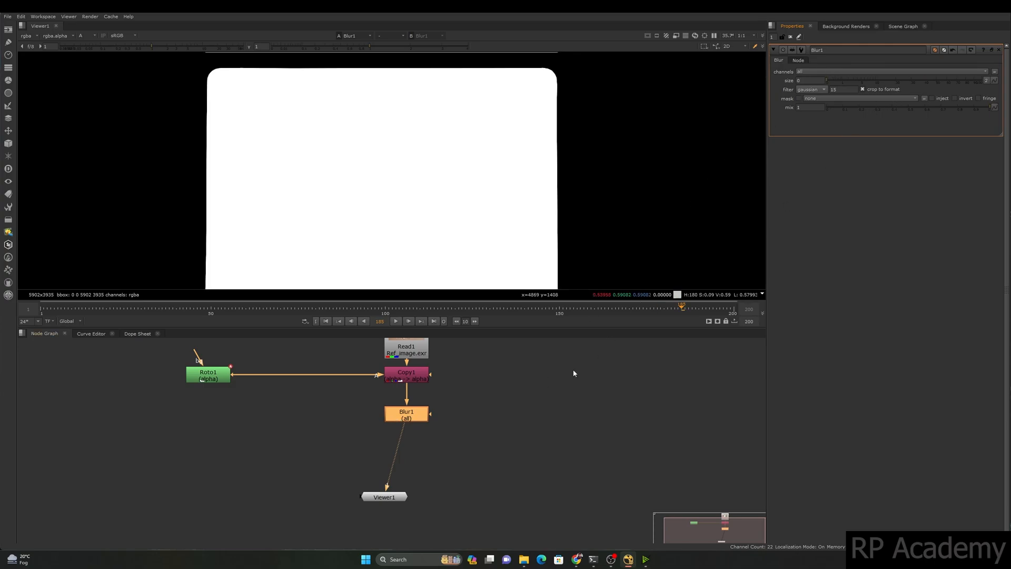
{"action": "left_click", "coordinate": [420, 428]}
{"action": "key", "text": "a"}
{"action": "key", "text": "f"}
Step: Set Blur1's channels to alpha and its size to 55.5, and examine the RGB image
{"action": "left_click", "coordinate": [809, 72]}
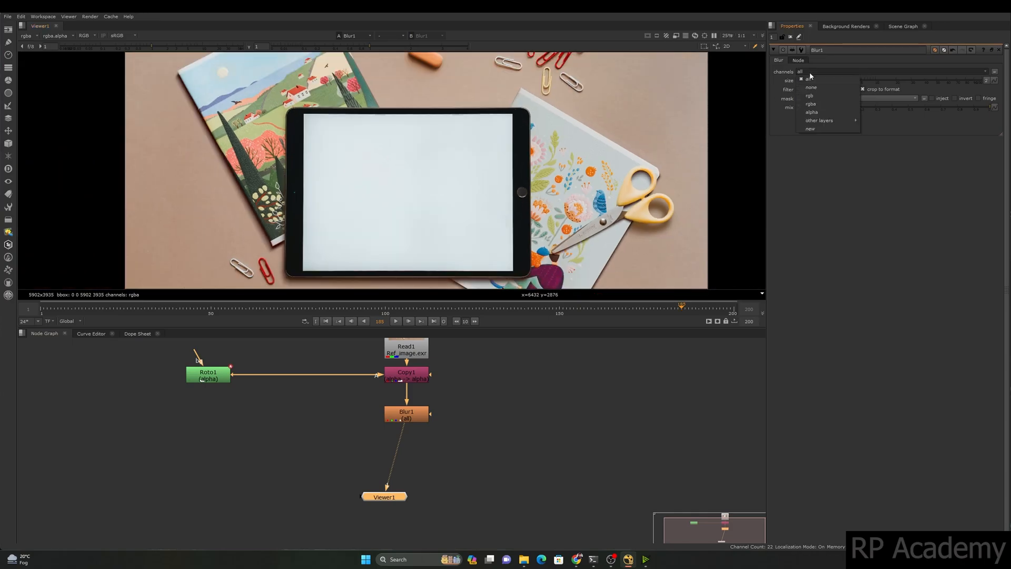
{"action": "left_click", "coordinate": [811, 112]}
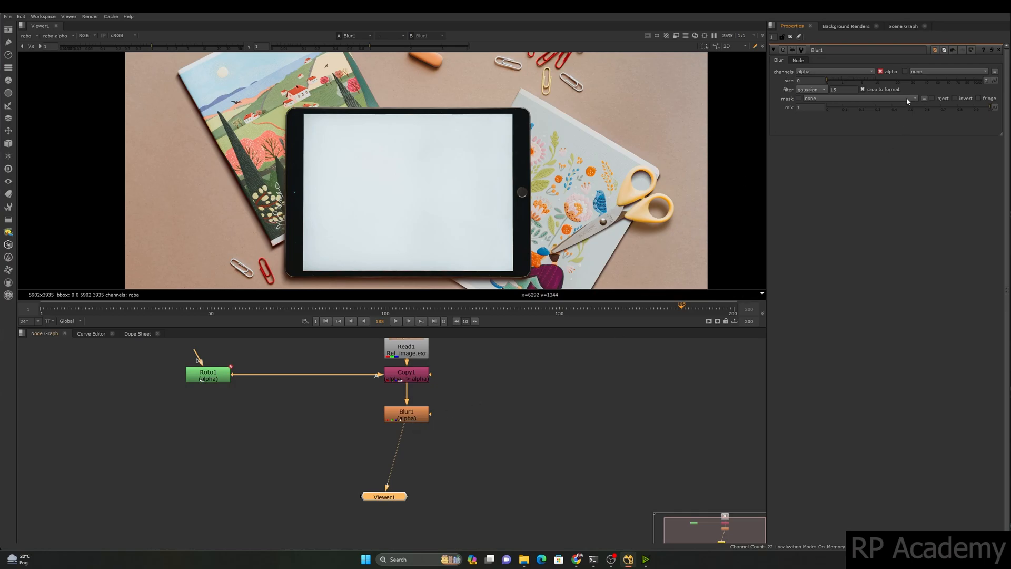
{"action": "left_click_drag", "start_coordinate": [826, 80], "coordinate": [942, 80]}
{"action": "middle_click_drag", "start_coordinate": [632, 174], "coordinate": [632, 124]}
{"action": "left_click_drag", "start_coordinate": [280, 68], "coordinate": [538, 227]}
{"action": "middle_click_drag", "start_coordinate": [472, 181], "coordinate": [468, 192]}
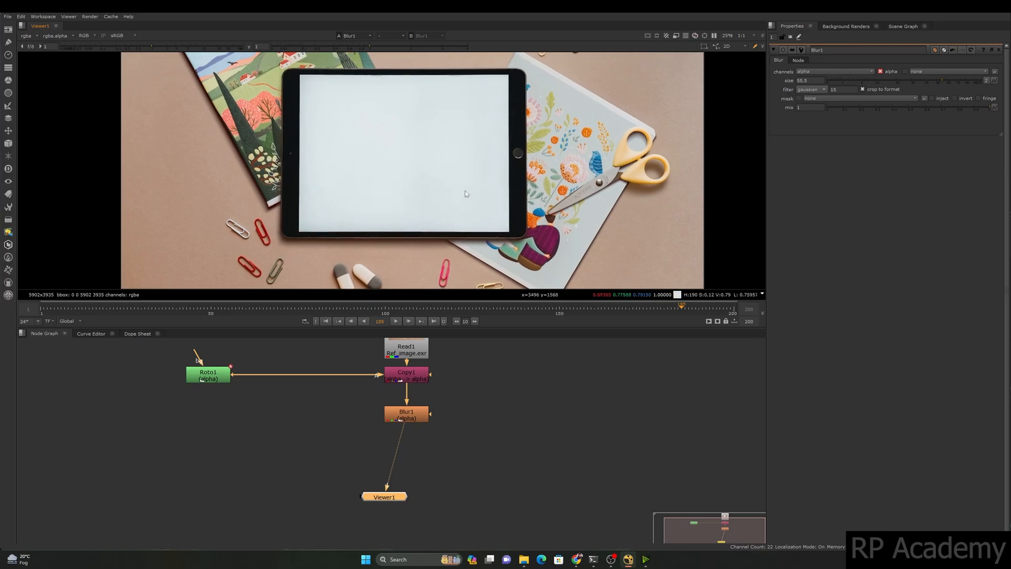
Step: Show the alpha channel, reduce Blur1's size to 20.5, and return the viewer to RGB
{"action": "key", "text": "a"}
{"action": "left_click_drag", "start_coordinate": [942, 82], "coordinate": [897, 80]}
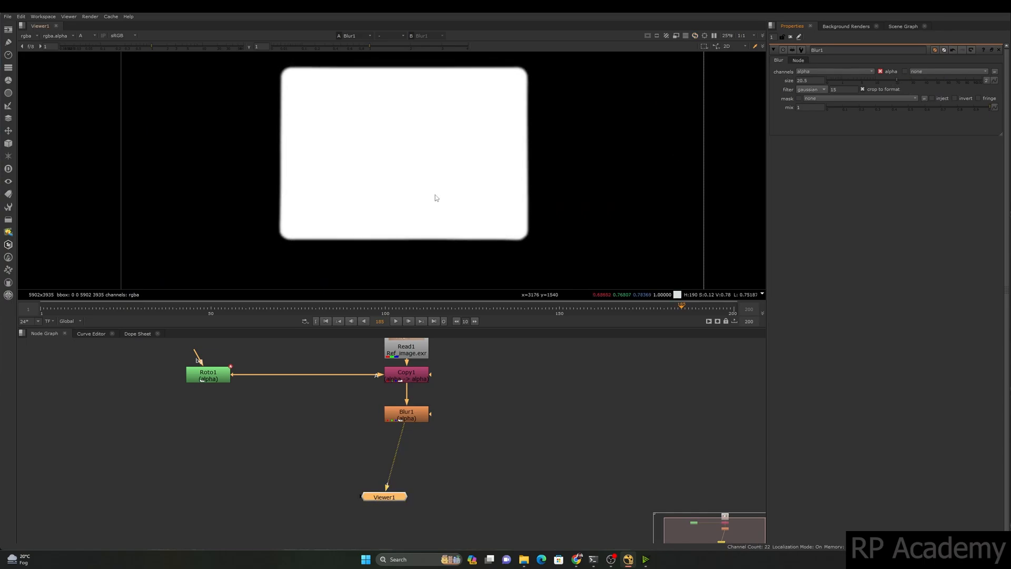
{"action": "key", "text": "a"}
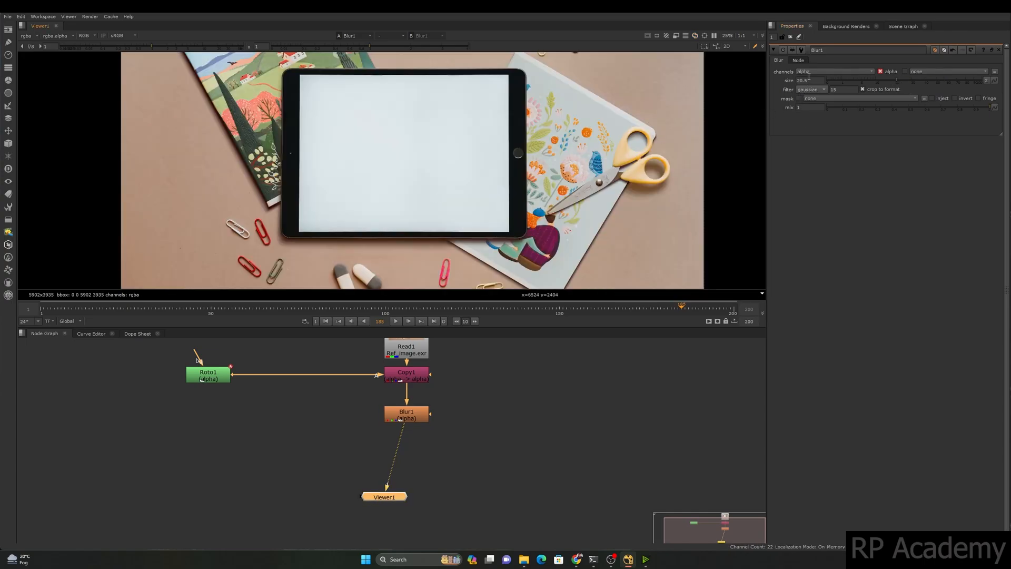
Step: Set Blur1's channels to rgb and increase its size to 36
{"action": "left_click", "coordinate": [809, 72]}
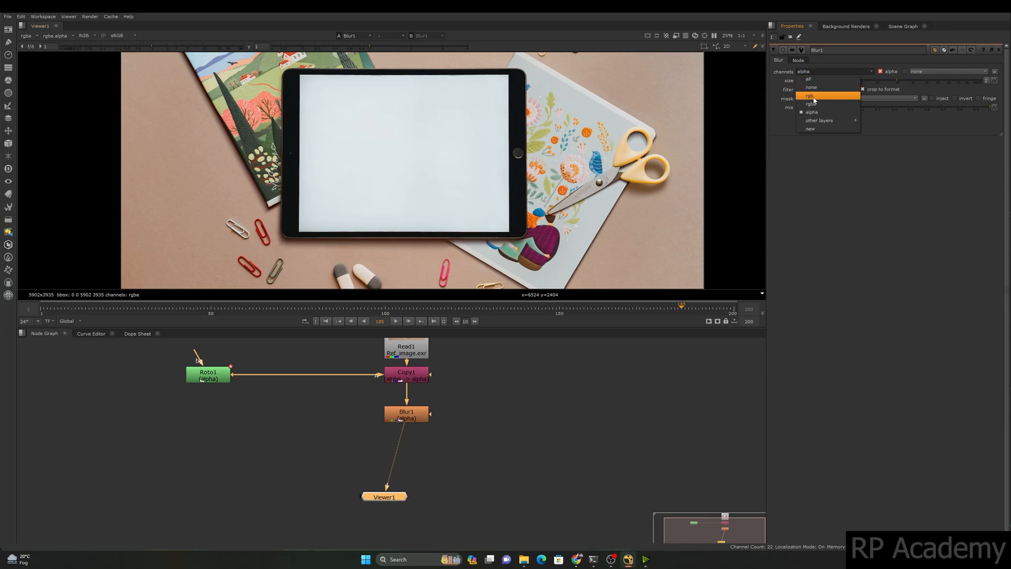
{"action": "left_click", "coordinate": [814, 96]}
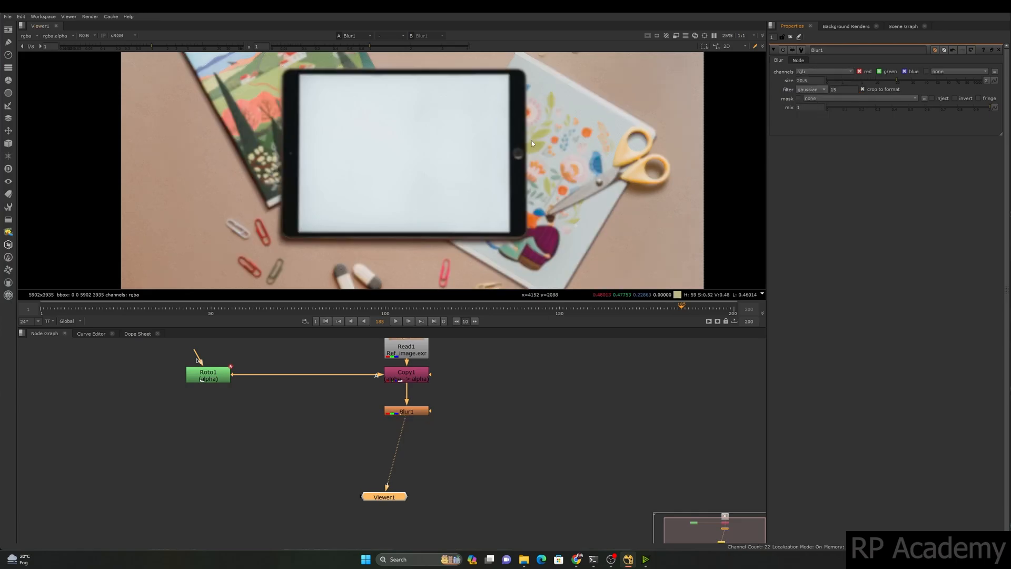
{"action": "left_click_drag", "start_coordinate": [905, 81], "coordinate": [921, 78]}
{"action": "scroll", "coordinate": [532, 145], "scroll_direction": "up", "scroll_amount": 3}
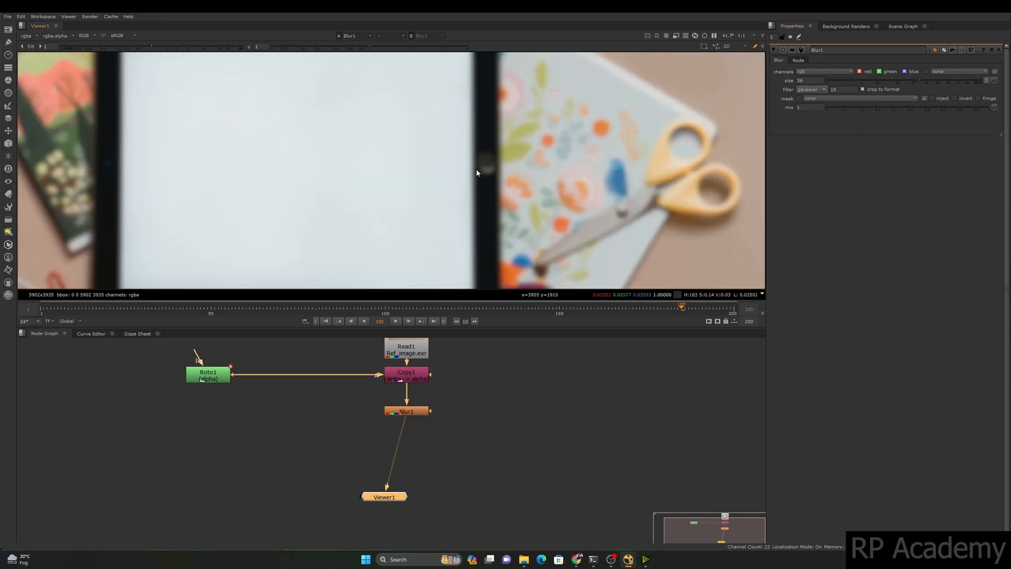
Step: Show the alpha channel and examine the matte edges while Blur1 processes only rgb
{"action": "key", "text": "a"}
{"action": "scroll", "coordinate": [474, 168], "scroll_direction": "down", "scroll_amount": 5}
{"action": "mouse_move", "coordinate": [299, 98]}
{"action": "left_mouse_down", "text": "ctrl+shift"}
{"action": "mouse_move", "coordinate": [384, 137]}
{"action": "mouse_move", "coordinate": [503, 245]}
{"action": "left_mouse_up", "text": "ctrl+shift"}
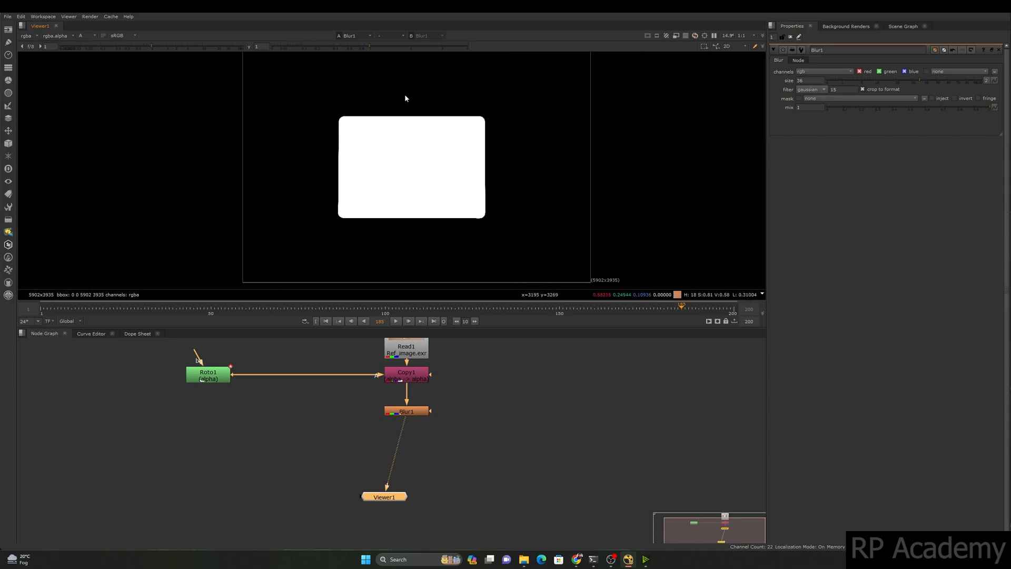
{"action": "left_click_drag", "start_coordinate": [317, 101], "coordinate": [405, 160]}
Step: Set Blur1's channels to rgba, return the viewer to RGB, and reduce the size to 17.5
{"action": "left_click", "coordinate": [810, 71]}
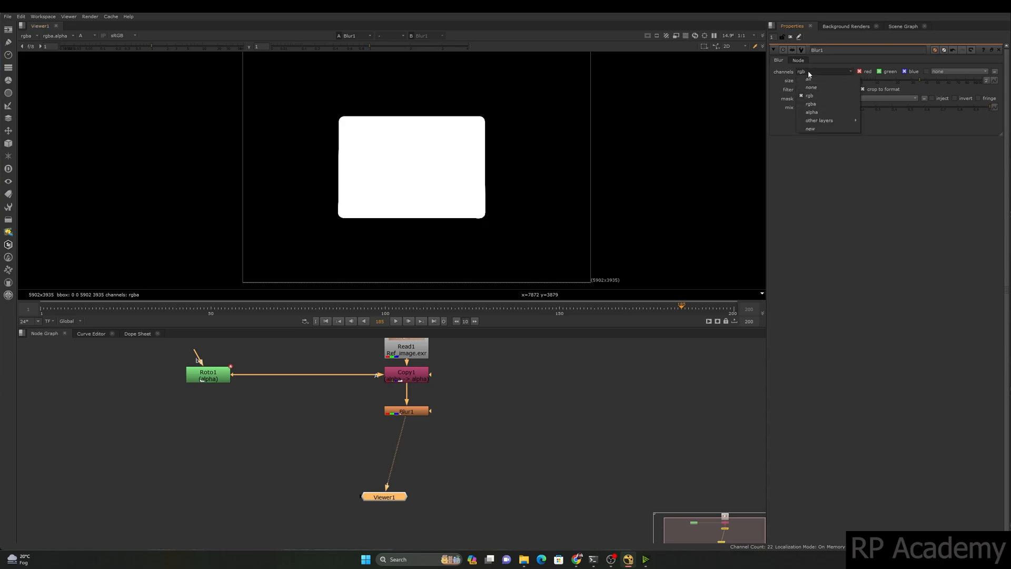
{"action": "left_click", "coordinate": [819, 105]}
{"action": "key", "text": "a"}
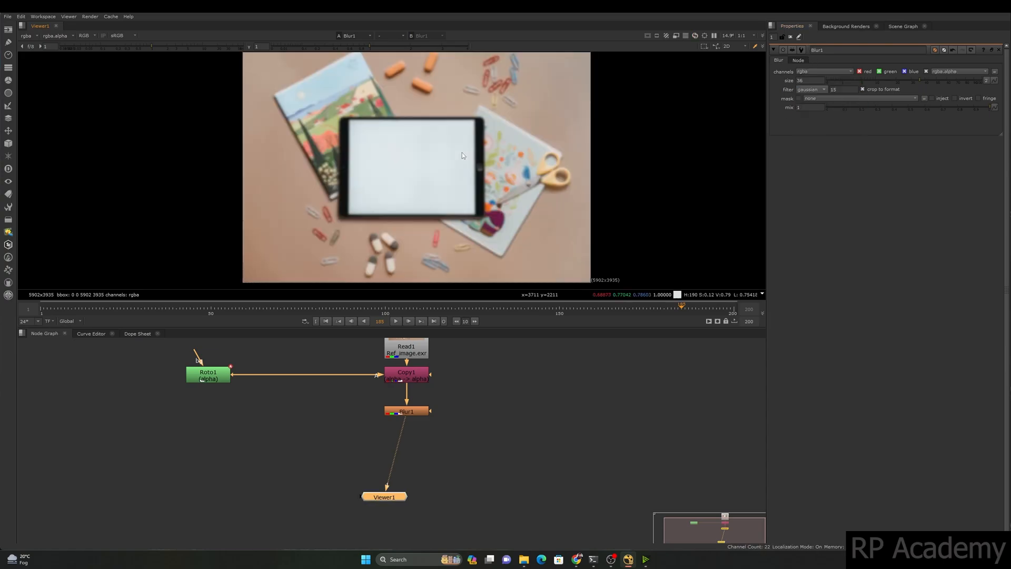
{"action": "scroll", "coordinate": [485, 151], "scroll_direction": "up", "scroll_amount": 3}
{"action": "left_click_drag", "start_coordinate": [919, 80], "coordinate": [898, 81]}
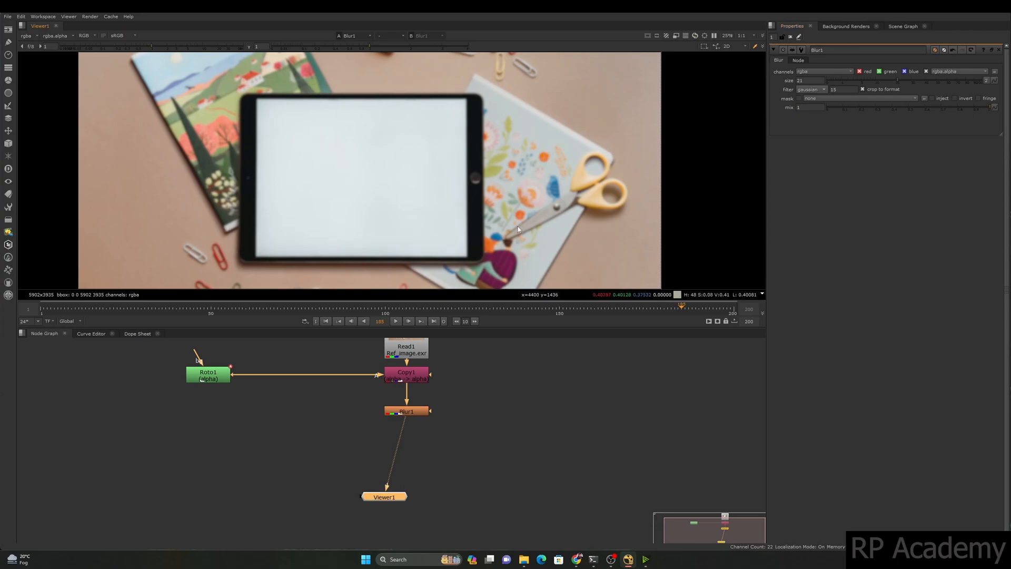
{"action": "left_click_drag", "start_coordinate": [898, 81], "coordinate": [885, 81]}
Step: Switch Blur1's channels between all and rgba to compare them, ending on all
{"action": "left_click", "coordinate": [822, 72]}
{"action": "left_click", "coordinate": [824, 76]}
{"action": "left_click", "coordinate": [824, 72]}
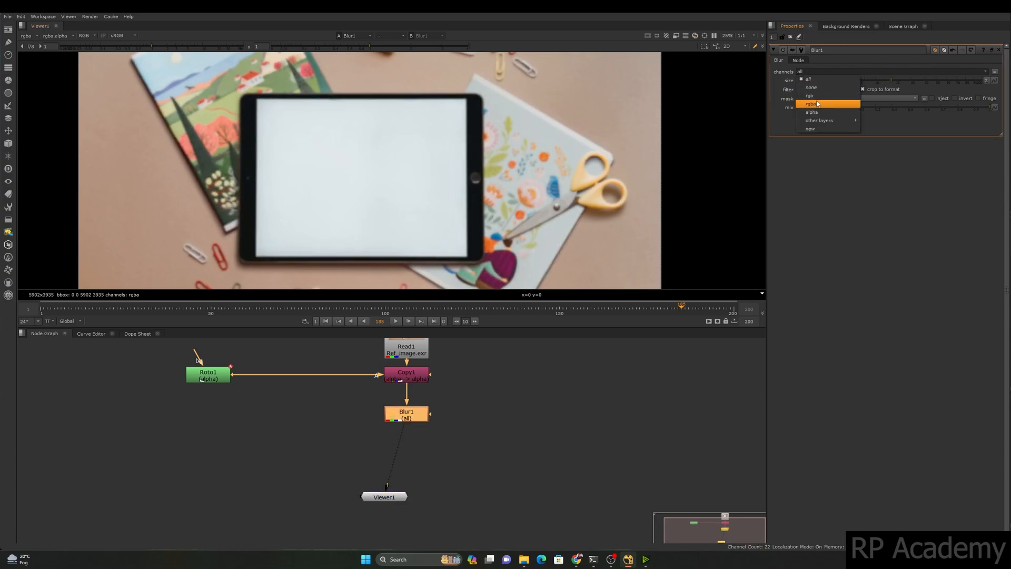
{"action": "left_click", "coordinate": [818, 102]}
{"action": "left_click", "coordinate": [824, 71]}
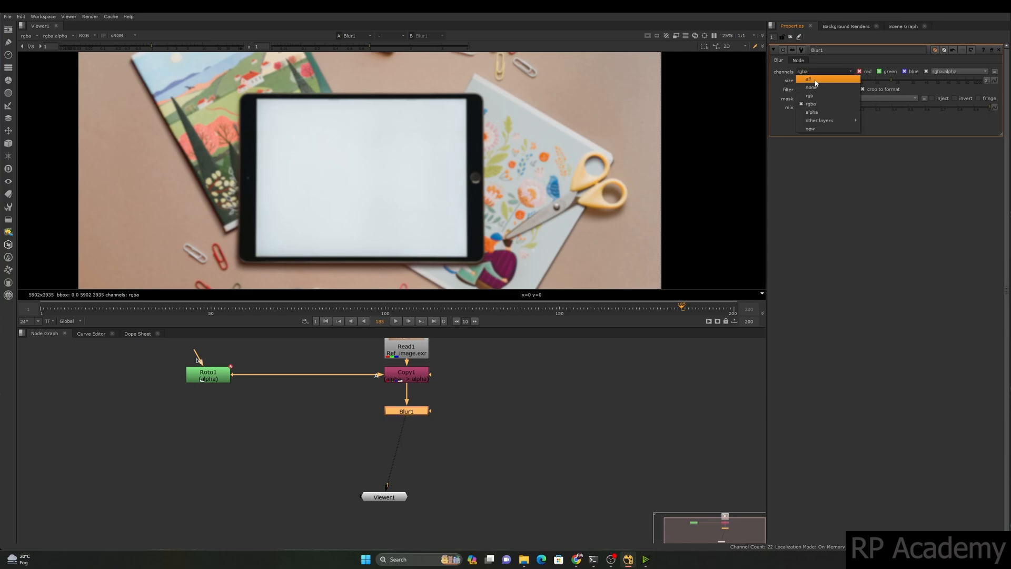
{"action": "left_click", "coordinate": [816, 80]}
Step: Set Blur1's channels to alpha, increase its size to 31, and view the alpha channel
{"action": "left_click", "coordinate": [812, 72]}
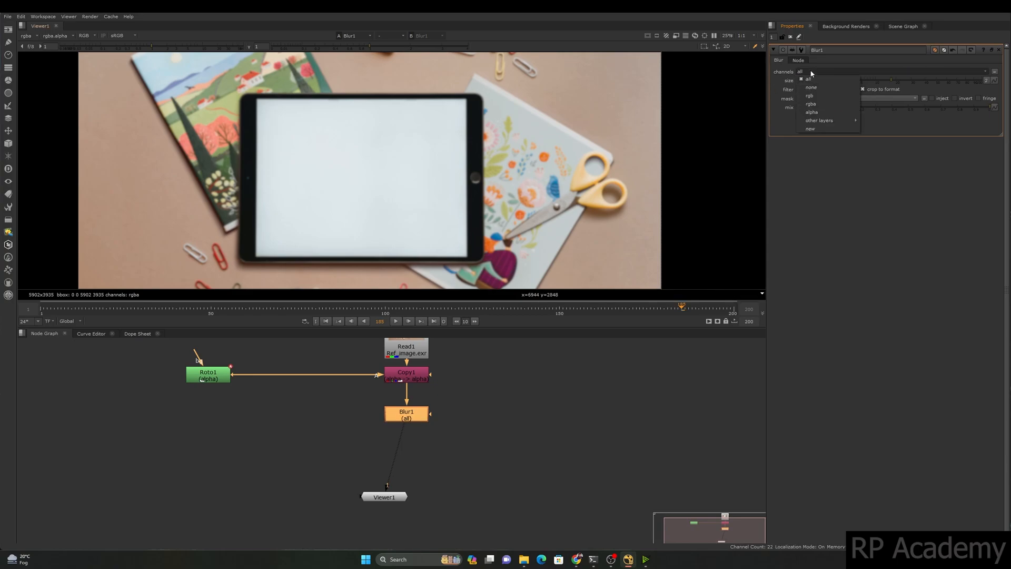
{"action": "left_click", "coordinate": [819, 112]}
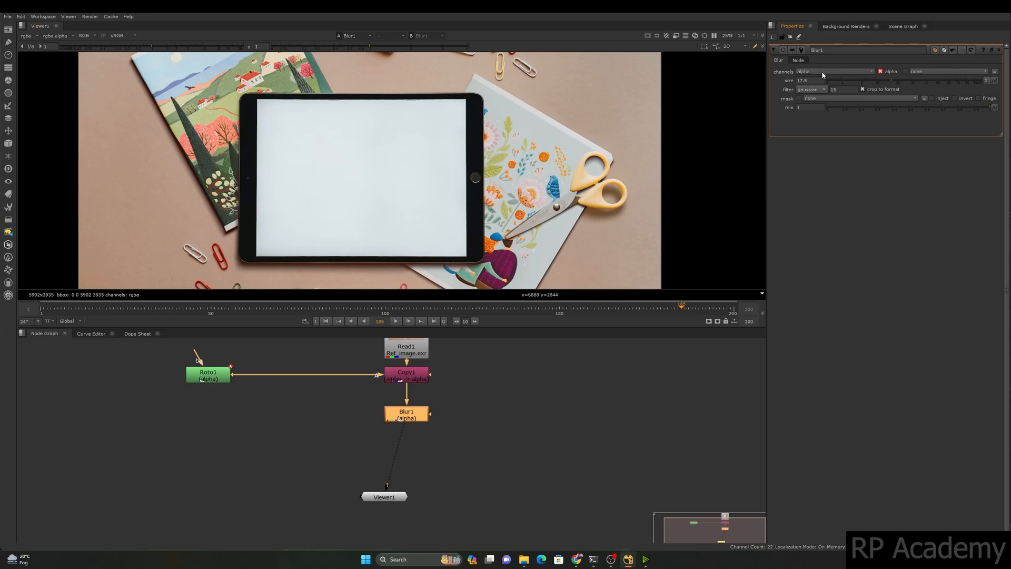
{"action": "left_click_drag", "start_coordinate": [895, 76], "coordinate": [913, 79]}
{"action": "key", "text": "a"}
{"action": "left_click", "coordinate": [879, 81], "text": "ctrl"}
{"action": "left_click", "coordinate": [886, 80], "text": "ctrl"}
Step: Set Blur1's channels back to all and return the viewer to the RGB image
{"action": "left_click", "coordinate": [859, 72]}
{"action": "left_click", "coordinate": [821, 82]}
{"action": "key", "text": "a"}
{"action": "scroll", "coordinate": [480, 191], "scroll_direction": "down", "scroll_amount": 2}
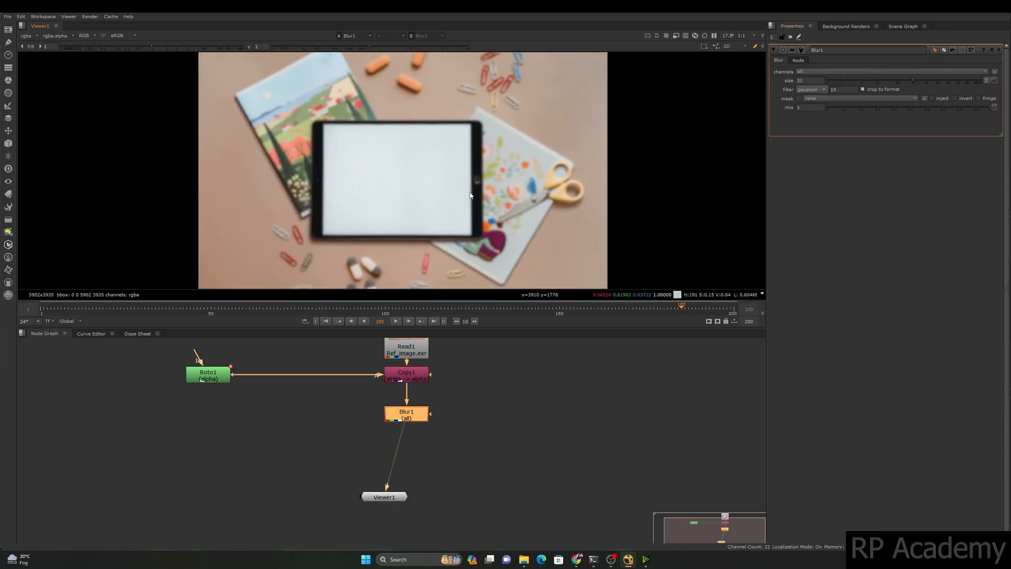
Step: Move Viewer1 down and away from Copy1, and pull Blur1 out of the node chain
{"action": "middle_click_drag", "start_coordinate": [438, 452], "coordinate": [397, 430]}
{"action": "left_click_drag", "start_coordinate": [395, 462], "coordinate": [345, 512]}
{"action": "middle_click_drag", "start_coordinate": [413, 426], "coordinate": [406, 457]}
{"action": "left_click_drag", "start_coordinate": [407, 415], "coordinate": [334, 432]}
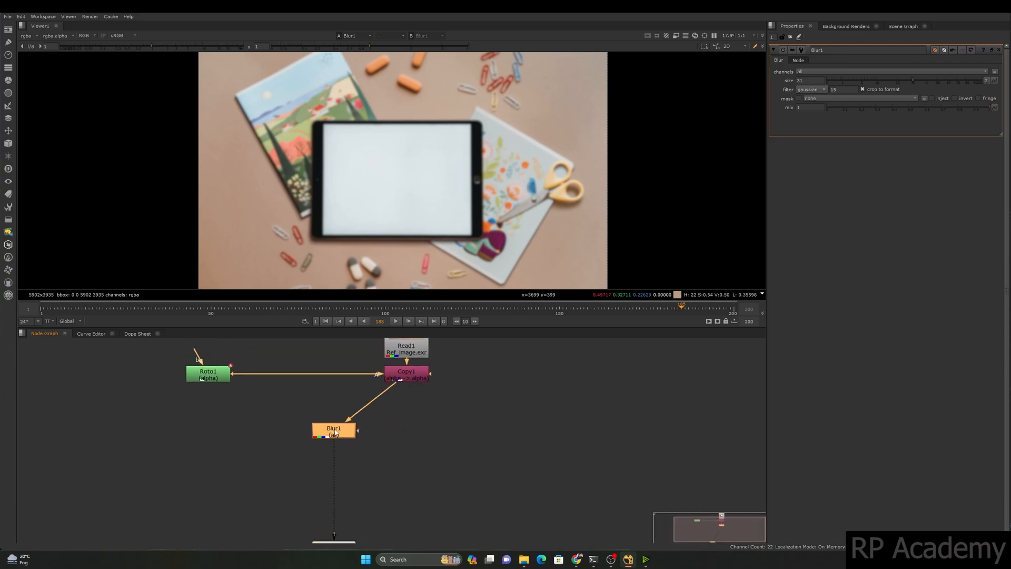
{"action": "left_click_drag", "start_coordinate": [393, 387], "coordinate": [326, 429]}
Step: Add a Premult node between Copy1 and Viewer1 and place it lower beneath Copy1
{"action": "left_click", "coordinate": [410, 416]}
{"action": "key", "text": "p"}
{"action": "left_click_drag", "start_coordinate": [471, 383], "coordinate": [362, 440]}
{"action": "left_click_drag", "start_coordinate": [414, 399], "coordinate": [415, 469]}
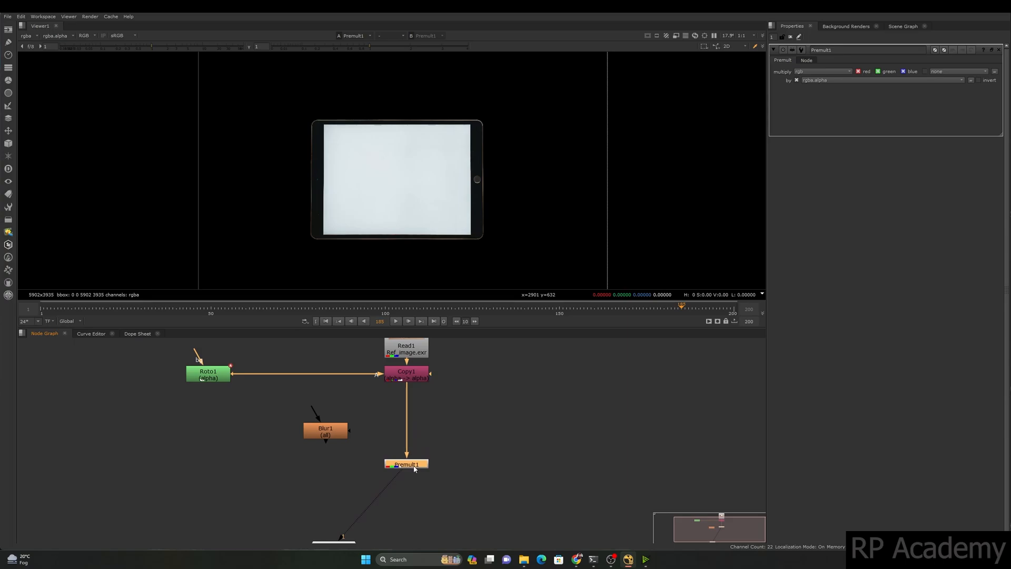
Step: Insert Blur1 between Copy1 and Premult1 and examine the edges of the cut-out tablet
{"action": "scroll", "coordinate": [368, 416], "scroll_direction": "up", "scroll_amount": 2}
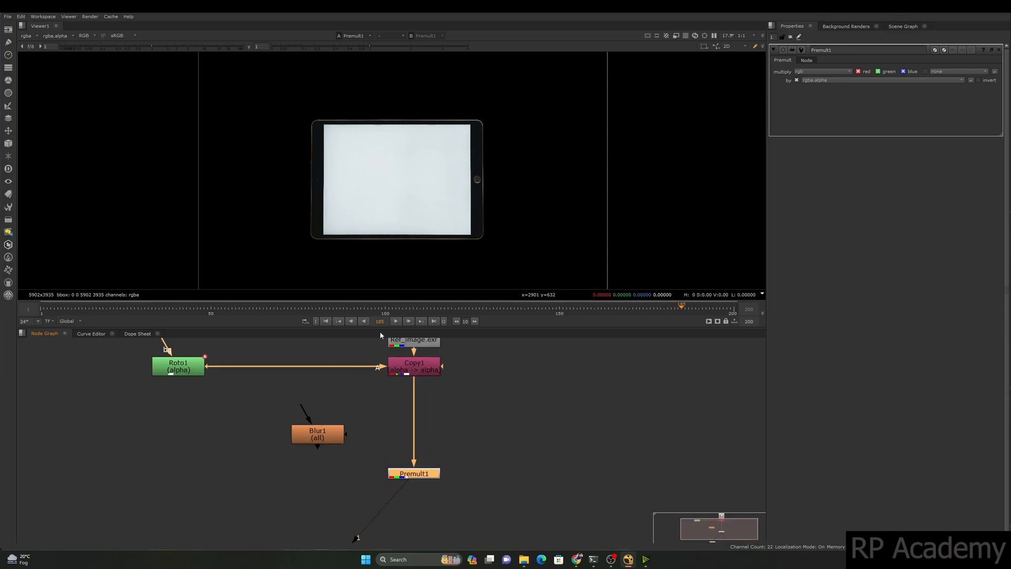
{"action": "left_click_drag", "start_coordinate": [319, 442], "coordinate": [414, 417]}
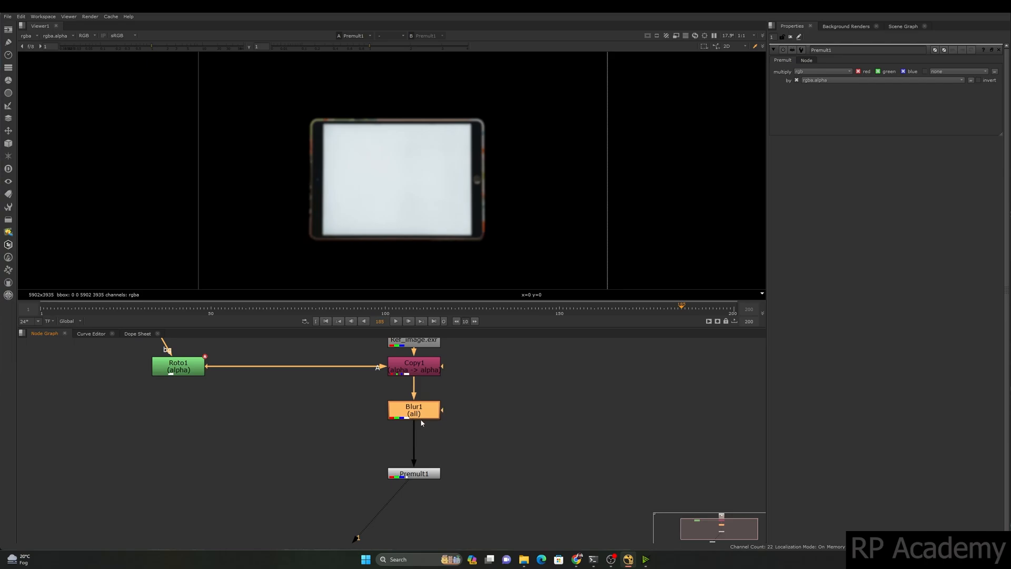
{"action": "scroll", "coordinate": [422, 422], "scroll_direction": "up", "scroll_amount": 3}
{"action": "scroll", "coordinate": [459, 175], "scroll_direction": "up", "scroll_amount": 3}
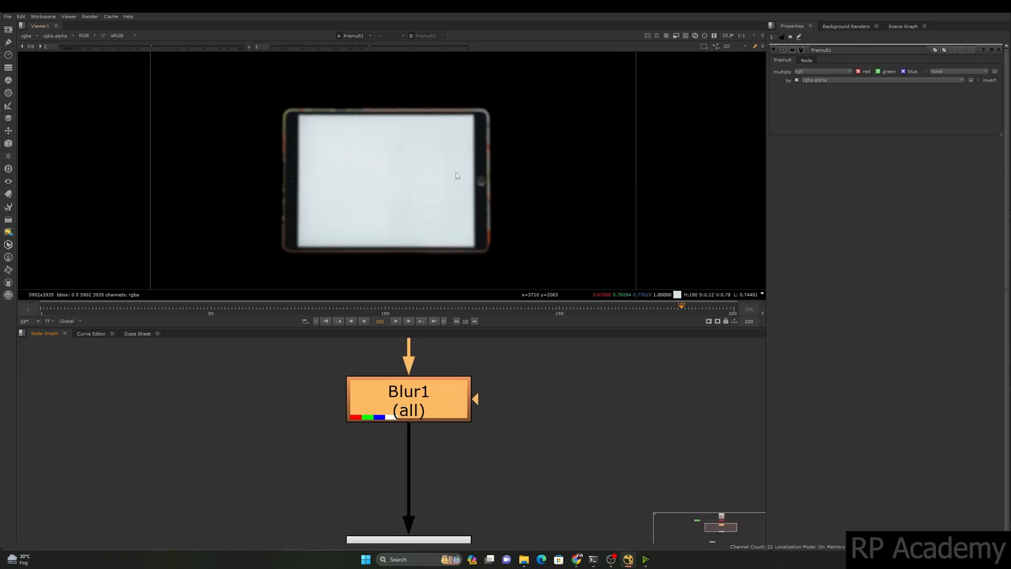
{"action": "scroll", "coordinate": [411, 113], "scroll_direction": "down", "scroll_amount": 1}
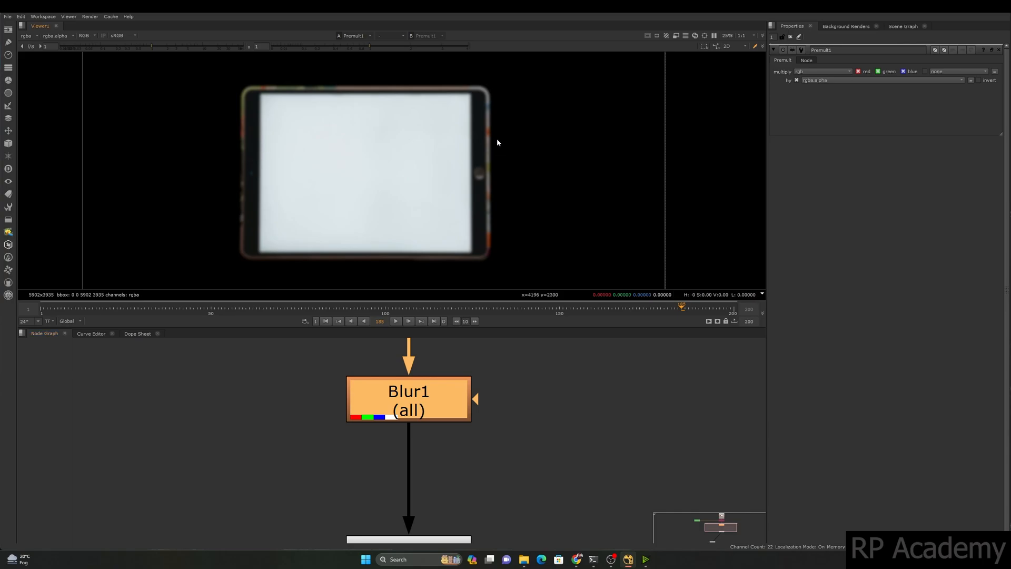
Step: Open Blur1's properties, increase its size to 71.5, and inspect the tablet's side edges up close
{"action": "double_click", "coordinate": [406, 399]}
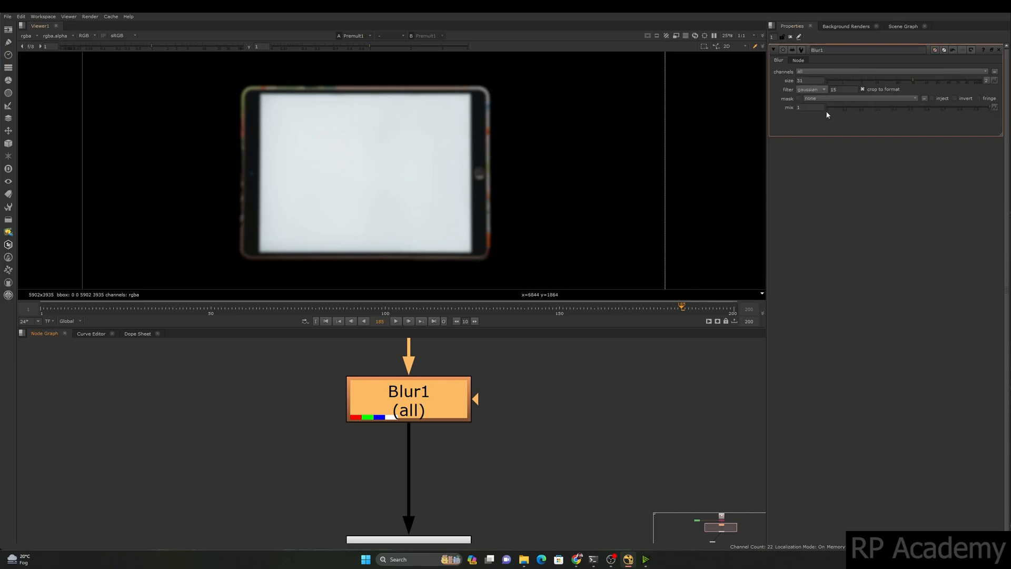
{"action": "left_click_drag", "start_coordinate": [914, 80], "coordinate": [958, 85]}
{"action": "scroll", "coordinate": [474, 129], "scroll_direction": "up", "scroll_amount": 3}
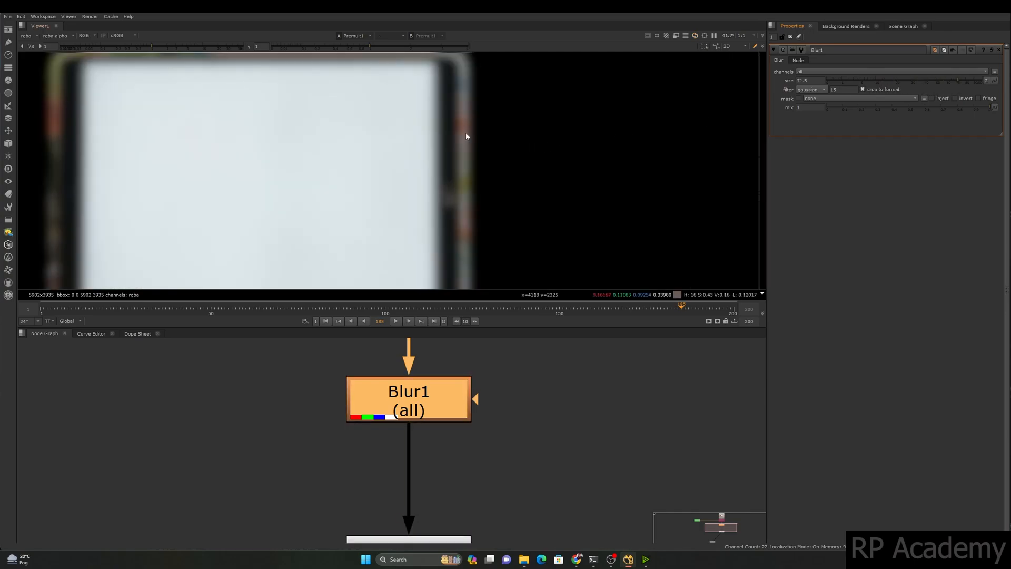
{"action": "left_click_drag", "start_coordinate": [480, 126], "coordinate": [468, 143]}
{"action": "middle_click_drag", "start_coordinate": [469, 144], "coordinate": [532, 120]}
{"action": "scroll", "coordinate": [230, 182], "scroll_direction": "up", "scroll_amount": 1}
{"action": "left_click_drag", "start_coordinate": [171, 134], "coordinate": [128, 183]}
Step: Set Blur1's channels to rgb, reduce its size to 6.8, and examine the tablet's edges
{"action": "left_click", "coordinate": [839, 72]}
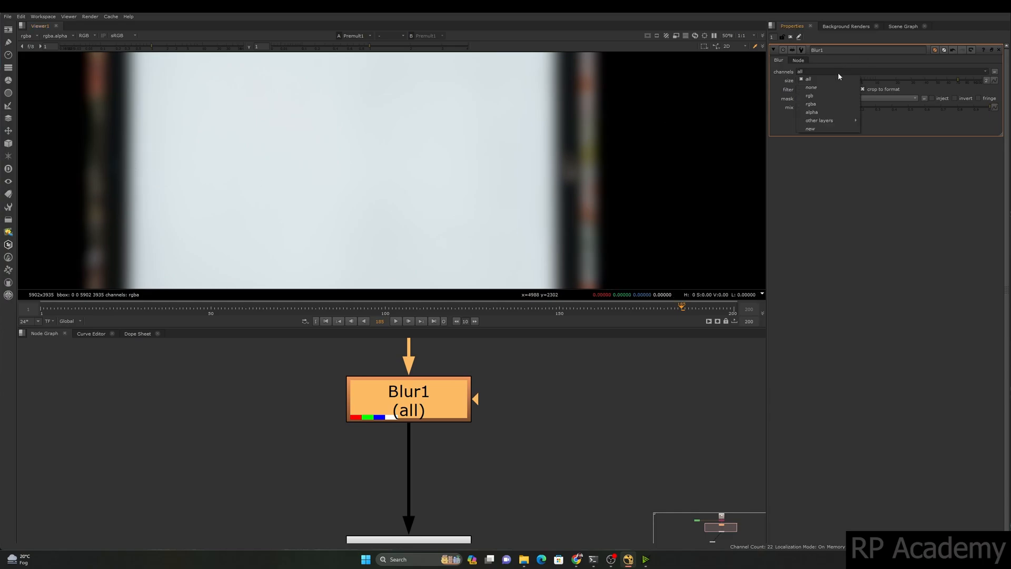
{"action": "left_click", "coordinate": [812, 98]}
{"action": "scroll", "coordinate": [589, 201], "scroll_direction": "down", "scroll_amount": 3}
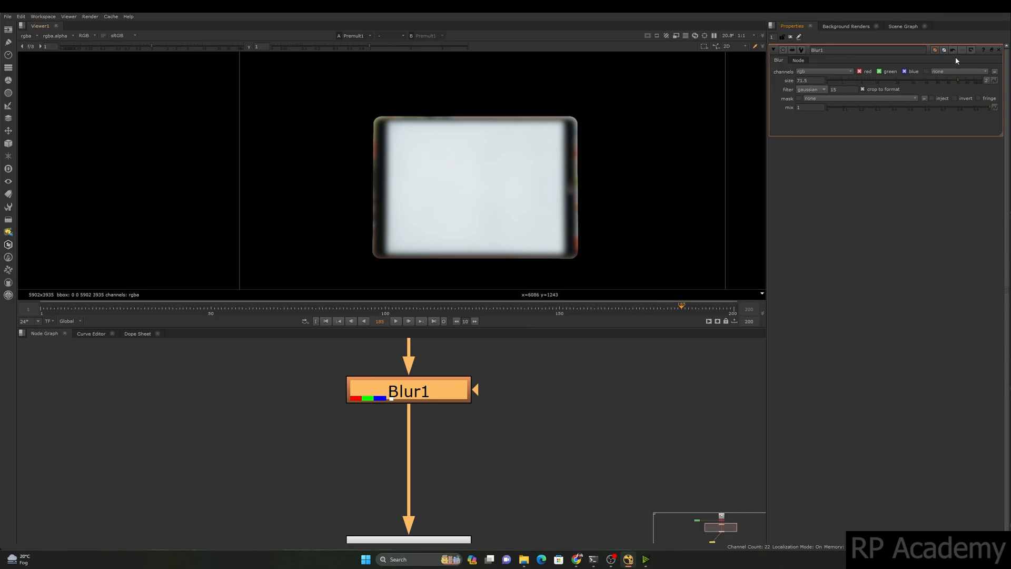
{"action": "left_click_drag", "start_coordinate": [935, 83], "coordinate": [867, 80]}
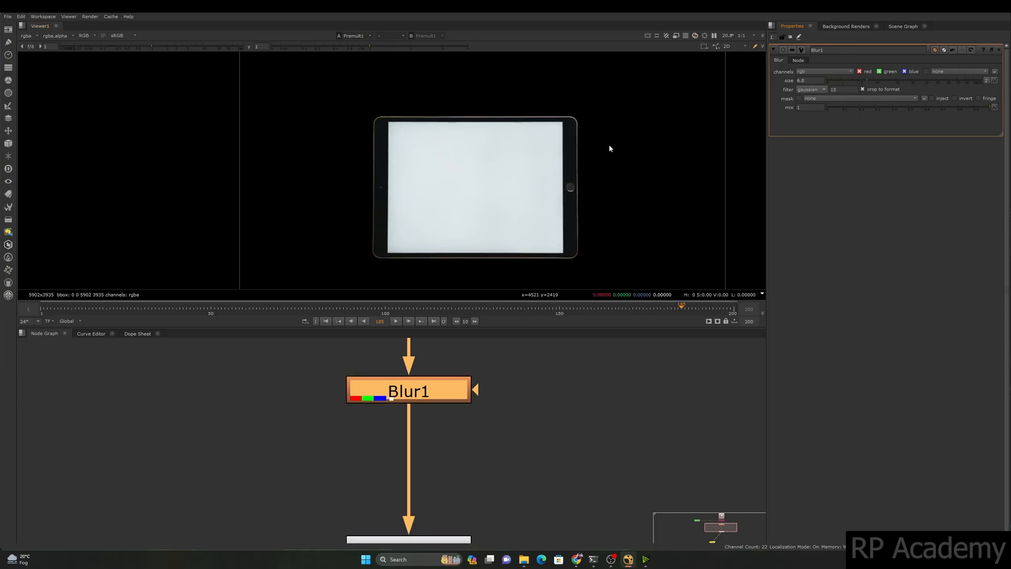
{"action": "left_click_drag", "start_coordinate": [586, 156], "coordinate": [578, 256]}
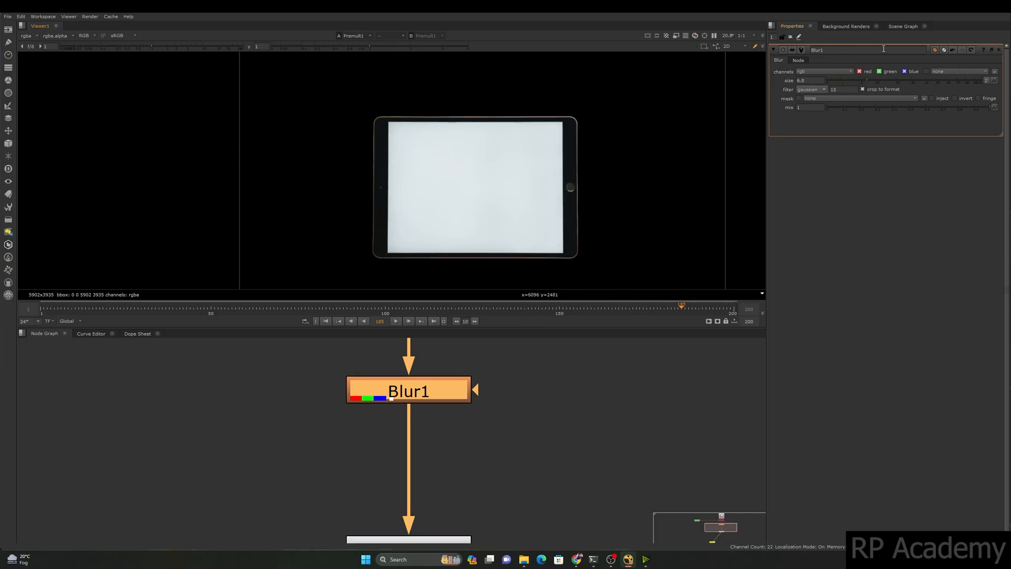
Step: Try a size of 57 on Blur1's rgb channels and reset the size to 0
{"action": "left_click_drag", "start_coordinate": [885, 84], "coordinate": [945, 99]}
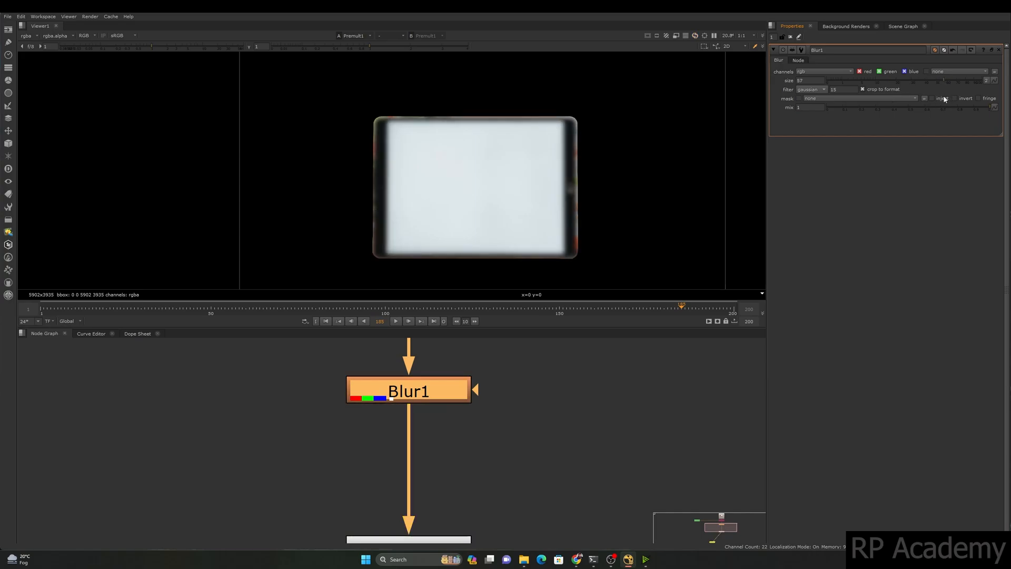
{"action": "key", "text": "ctrl+z"}
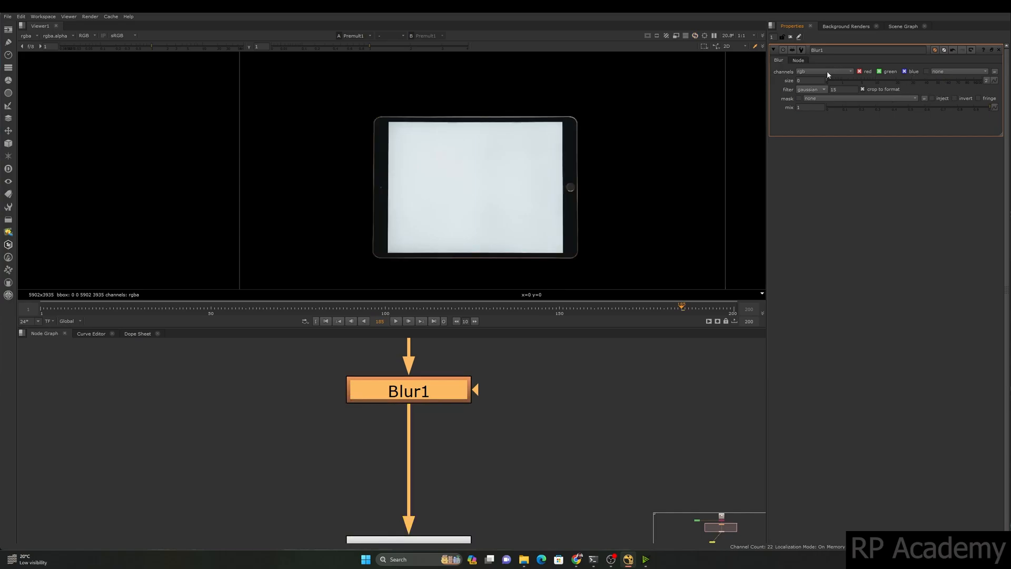
Step: Set Blur1's channels to alpha, increase its size to 100, and inspect the tablet's side edges up close
{"action": "left_click", "coordinate": [827, 70]}
{"action": "left_click", "coordinate": [814, 112]}
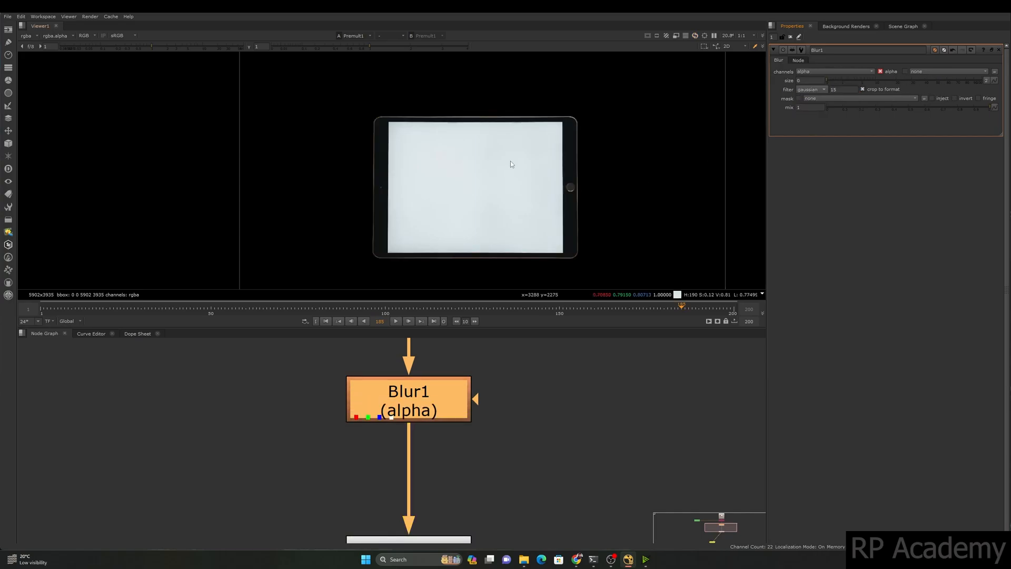
{"action": "left_click_drag", "start_coordinate": [830, 80], "coordinate": [991, 103]}
{"action": "scroll", "coordinate": [611, 171], "scroll_direction": "up", "scroll_amount": 3}
{"action": "left_click_drag", "start_coordinate": [567, 127], "coordinate": [534, 200]}
{"action": "left_click_drag", "start_coordinate": [153, 121], "coordinate": [178, 150]}
{"action": "left_click_drag", "start_coordinate": [156, 129], "coordinate": [184, 158]}
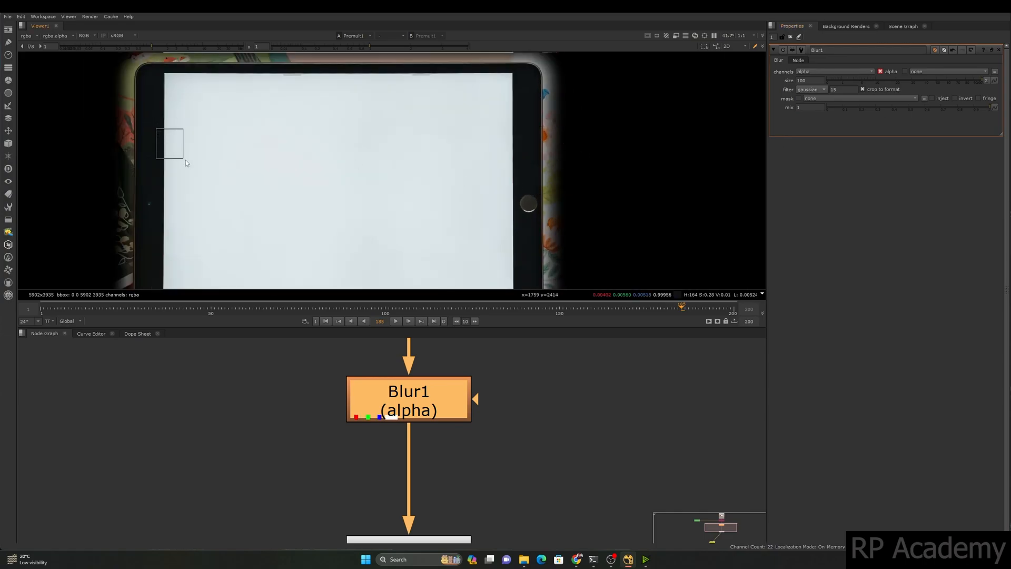
Step: Reset Blur1's size to 0 and place the node lower between Copy1 and Premult1
{"action": "left_click_drag", "start_coordinate": [916, 82], "coordinate": [891, 80]}
{"action": "left_click", "coordinate": [902, 80], "text": "ctrl"}
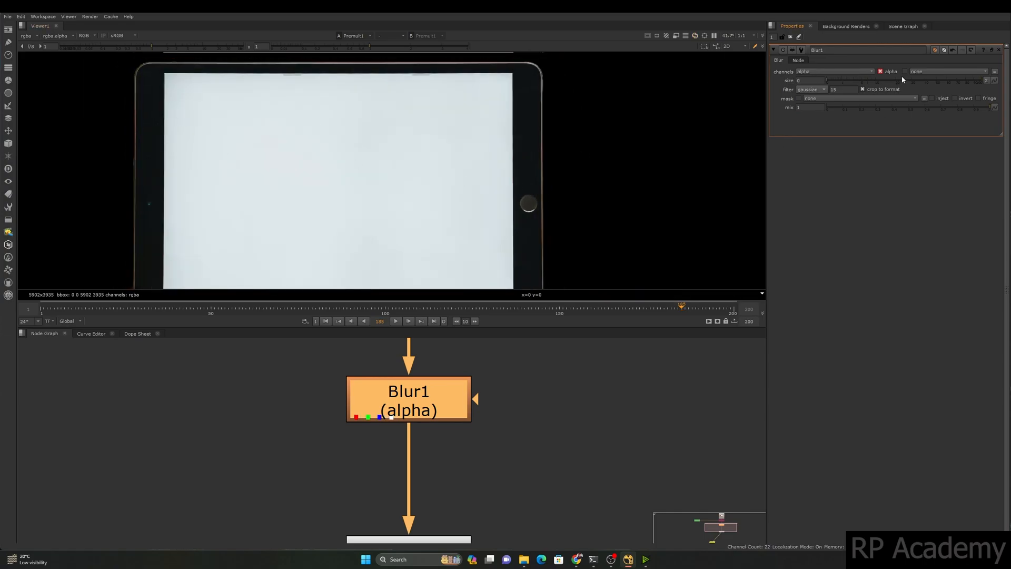
{"action": "scroll", "coordinate": [423, 310], "scroll_direction": "down", "scroll_amount": 1}
{"action": "scroll", "coordinate": [444, 368], "scroll_direction": "down", "scroll_amount": 4}
{"action": "middle_click_drag", "start_coordinate": [491, 369], "coordinate": [473, 415]}
{"action": "left_click_drag", "start_coordinate": [473, 412], "coordinate": [347, 471]}
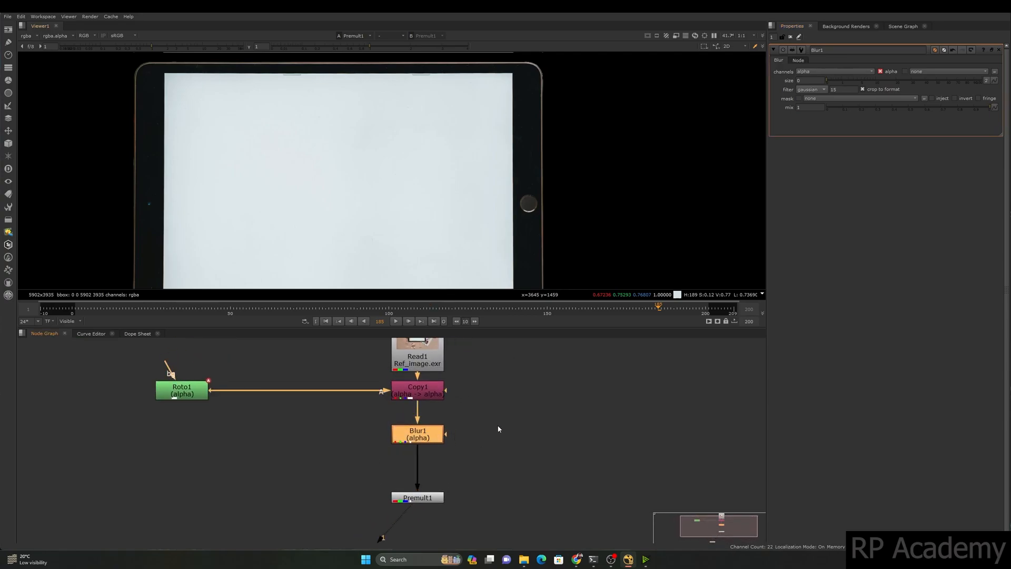
{"action": "middle_click_drag", "start_coordinate": [461, 428], "coordinate": [466, 452]}
{"action": "left_click_drag", "start_coordinate": [479, 435], "coordinate": [121, 340]}
{"action": "middle_click_drag", "start_coordinate": [469, 405], "coordinate": [474, 385]}
{"action": "left_click_drag", "start_coordinate": [504, 384], "coordinate": [427, 464]}
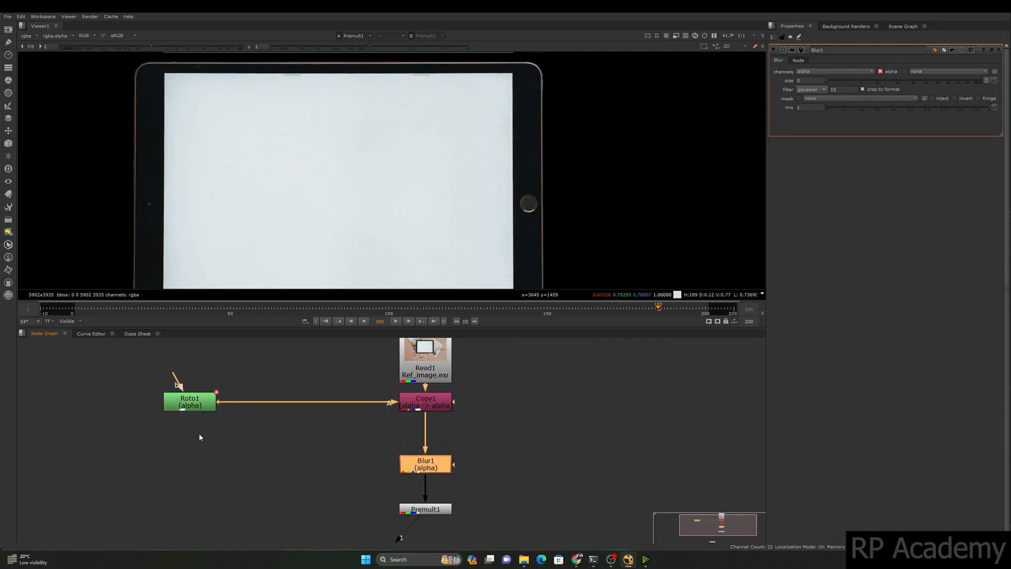
Step: Move Roto1 close to Copy1, level with it, and review the Copy1 and Blur1 nodes
{"action": "left_click_drag", "start_coordinate": [185, 406], "coordinate": [346, 407]}
{"action": "left_click_drag", "start_coordinate": [295, 433], "coordinate": [522, 322]}
{"action": "left_click", "coordinate": [427, 463]}
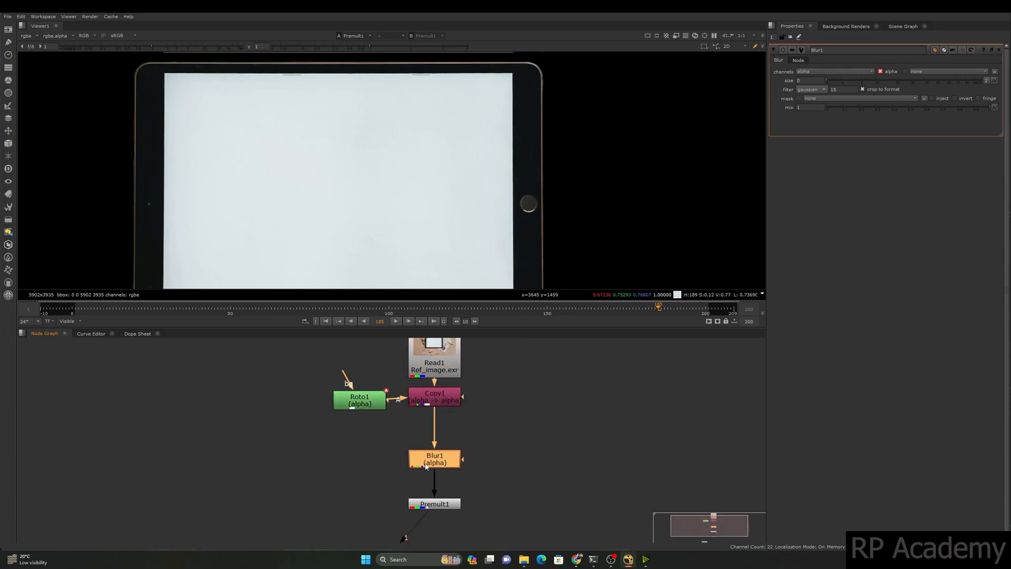
{"action": "left_click", "coordinate": [460, 423]}
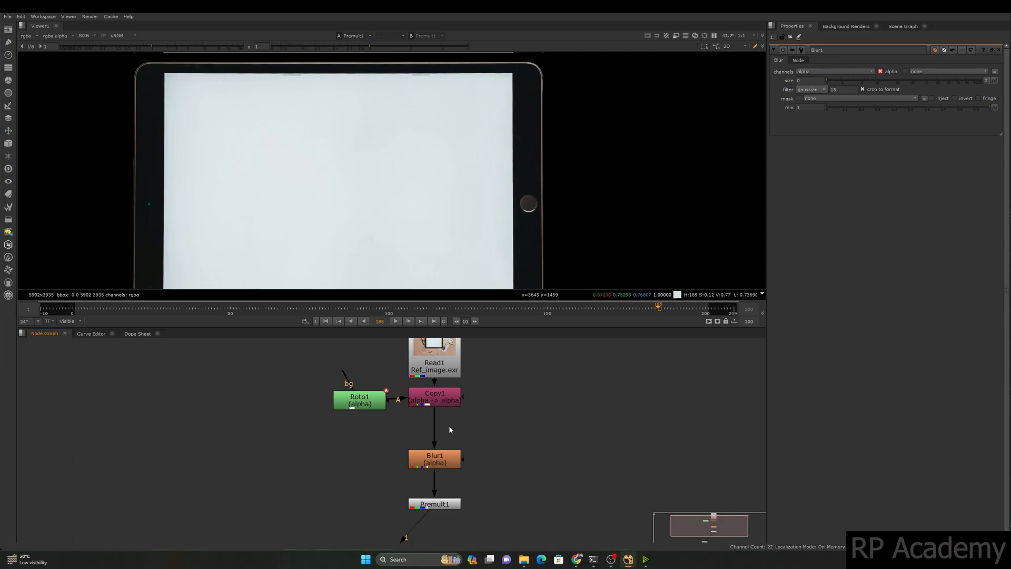
{"action": "left_click_drag", "start_coordinate": [361, 403], "coordinate": [360, 399]}
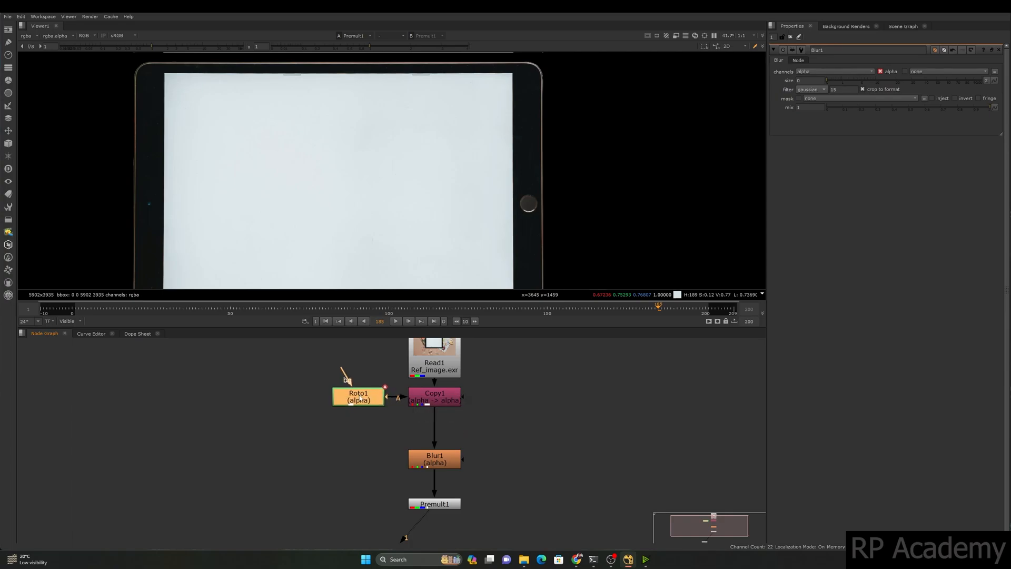
{"action": "left_click_drag", "start_coordinate": [493, 424], "coordinate": [421, 408]}
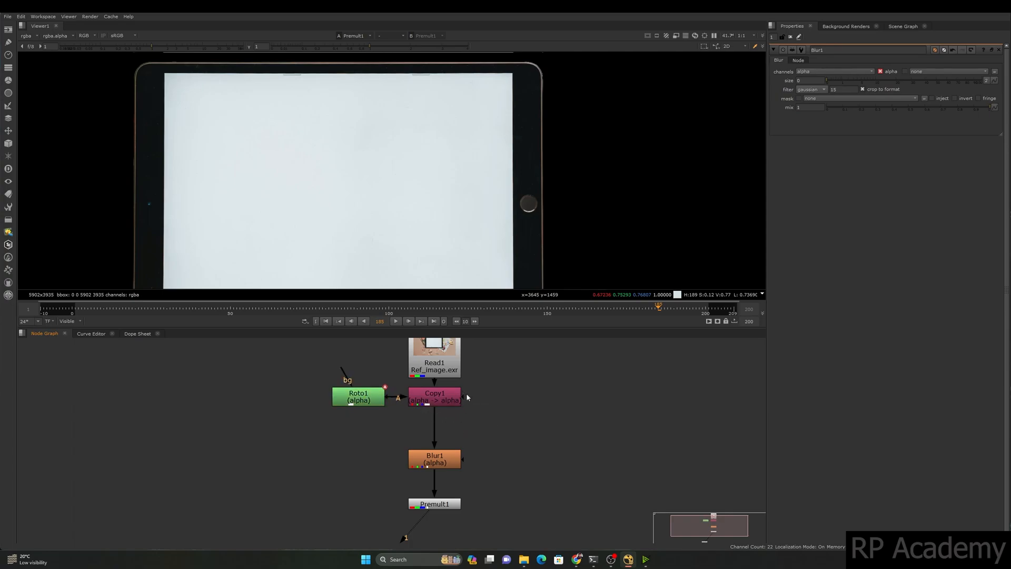
{"action": "left_click_drag", "start_coordinate": [484, 433], "coordinate": [405, 474]}
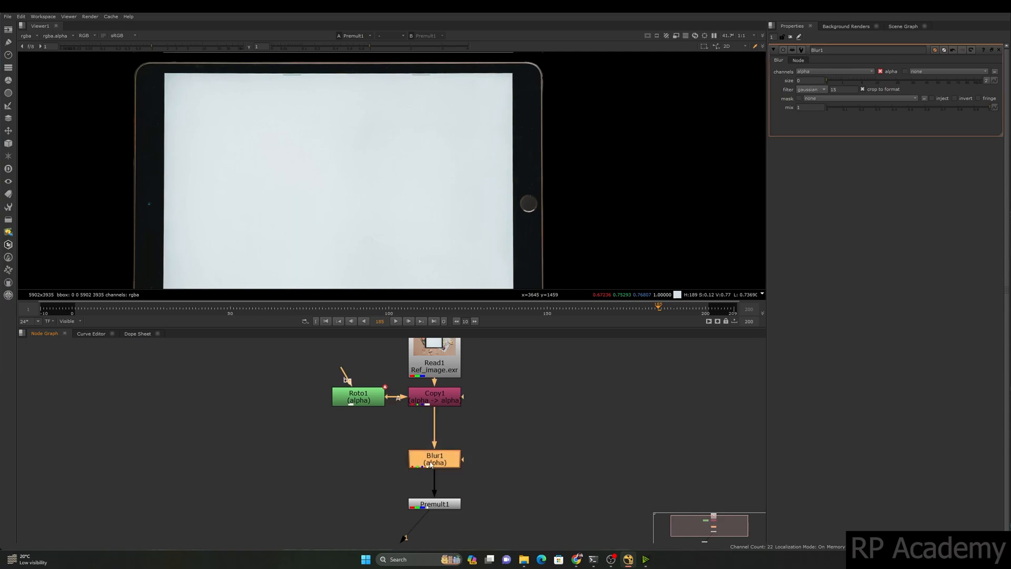
{"action": "left_click_drag", "start_coordinate": [499, 436], "coordinate": [430, 471]}
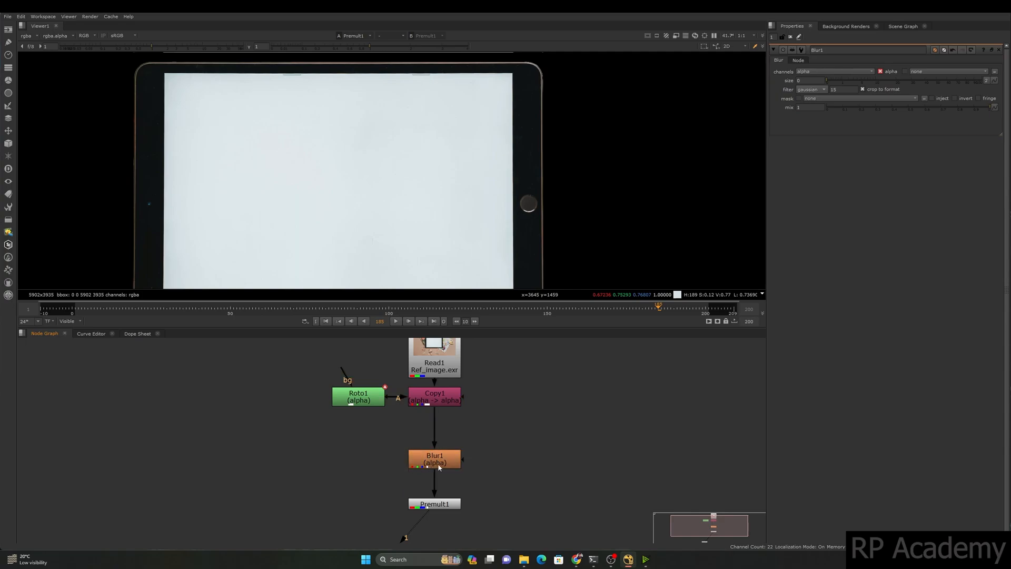
Step: Move Blur1 out of the main branch, insert it between Roto1 and Copy1, and set its size to 43
{"action": "left_click", "coordinate": [439, 465]}
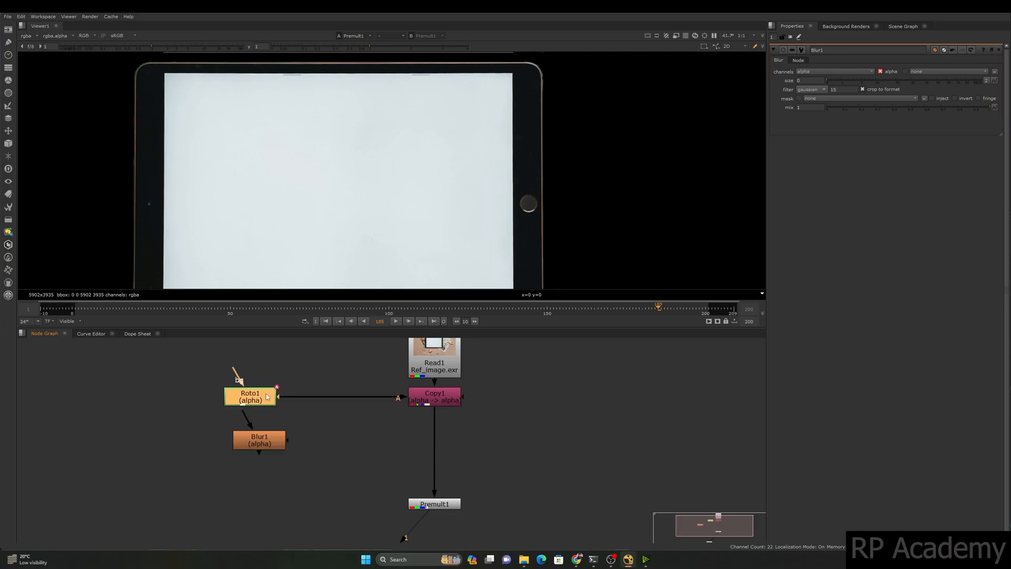
{"action": "left_click_drag", "start_coordinate": [260, 441], "coordinate": [319, 397]}
{"action": "scroll", "coordinate": [422, 227], "scroll_direction": "down", "scroll_amount": 2}
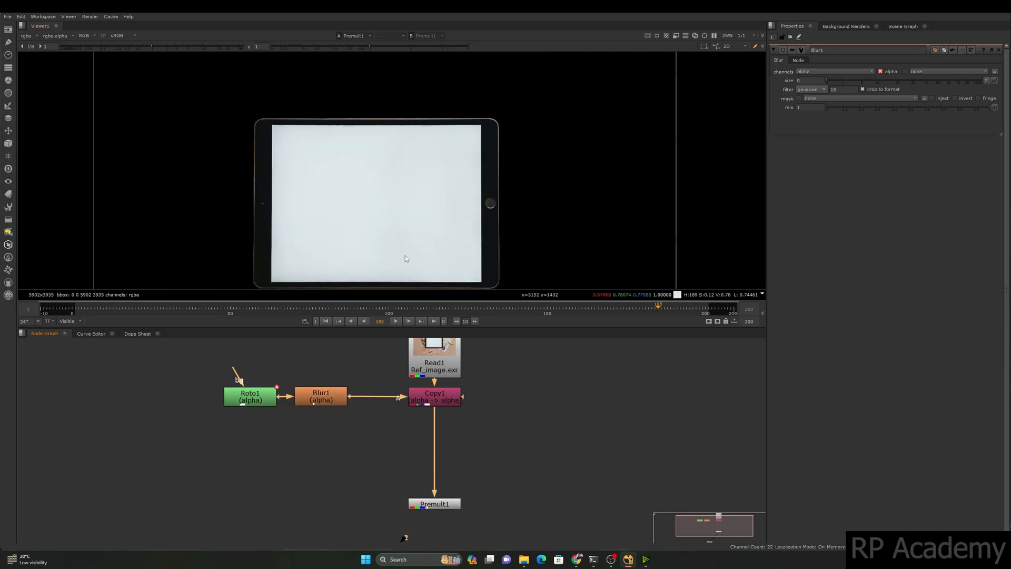
{"action": "left_click_drag", "start_coordinate": [841, 81], "coordinate": [928, 81]}
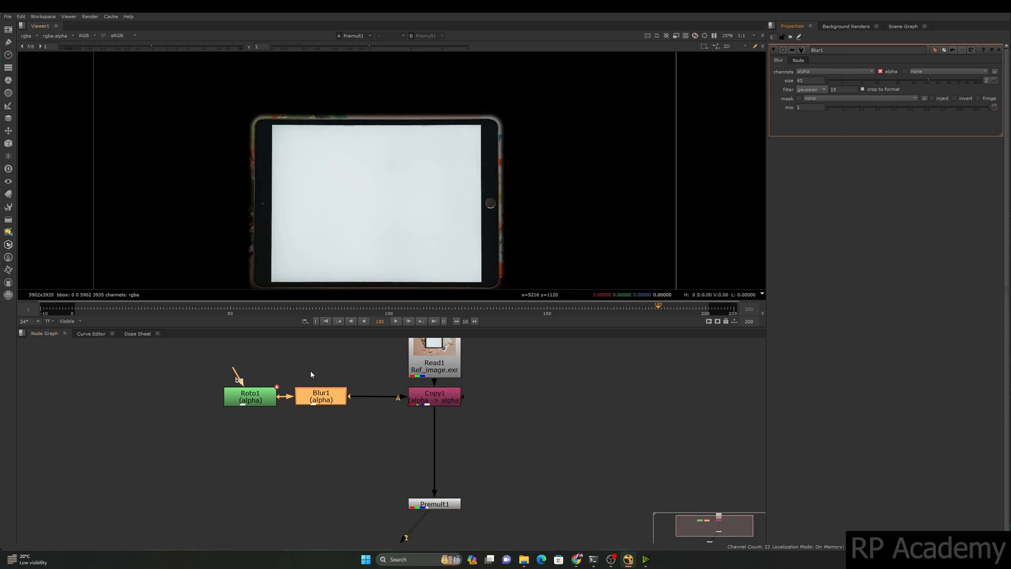
Step: Set Blur1's channels to all and increase its size to 89
{"action": "left_click_drag", "start_coordinate": [290, 358], "coordinate": [334, 429]}
{"action": "left_click", "coordinate": [330, 400]}
{"action": "left_click", "coordinate": [818, 70]}
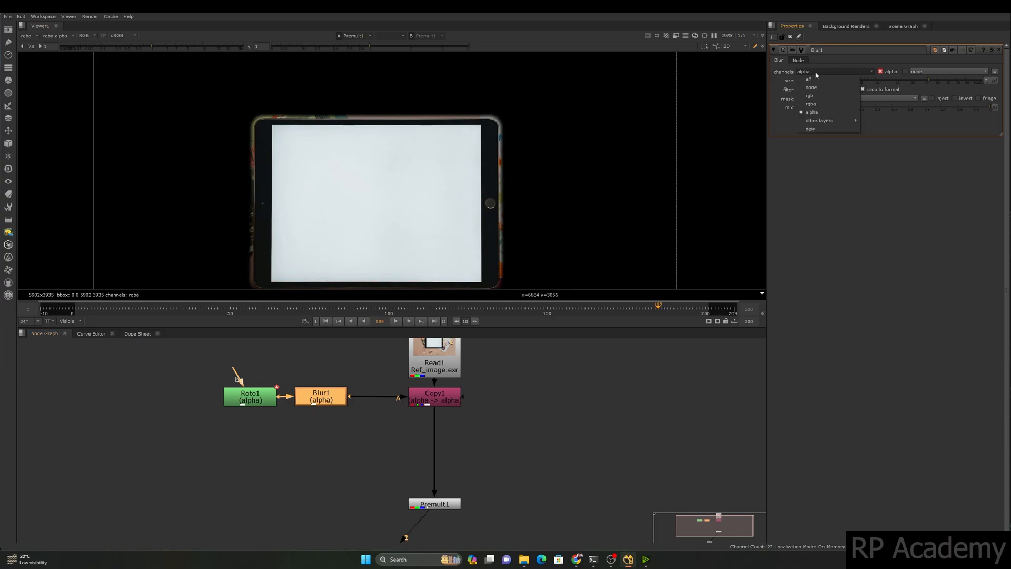
{"action": "left_click", "coordinate": [813, 82]}
{"action": "left_click_drag", "start_coordinate": [915, 79], "coordinate": [973, 108]}
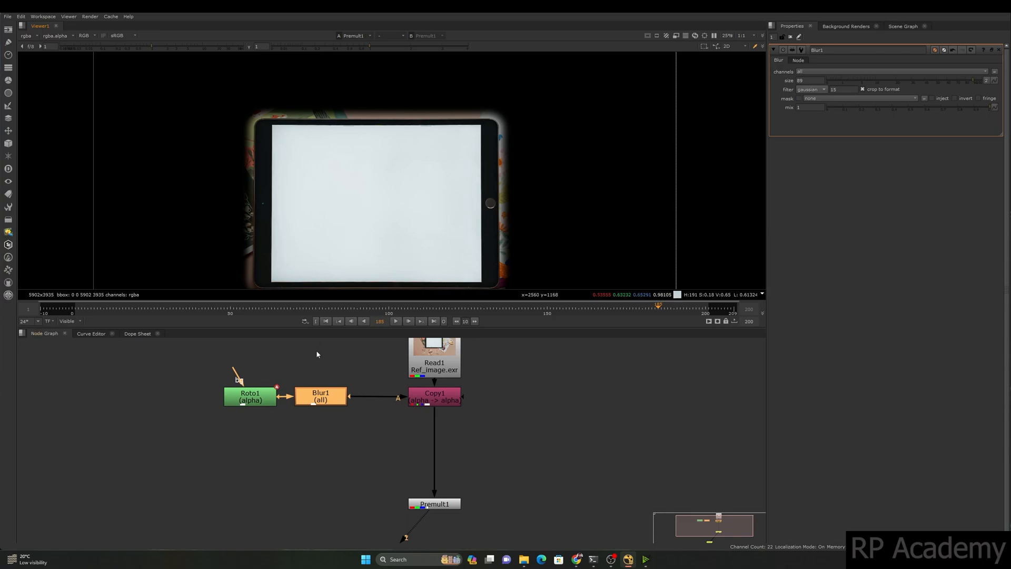
Step: Move Read1 higher above Copy1 and shift Roto1 and Blur1 together slightly farther away from Copy1
{"action": "left_click", "coordinate": [430, 401]}
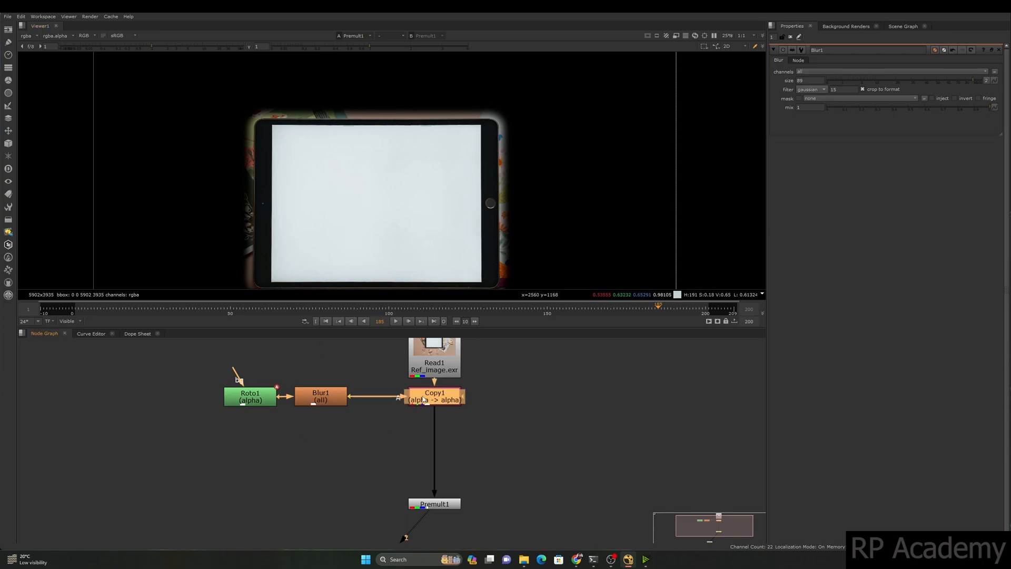
{"action": "left_click_drag", "start_coordinate": [437, 371], "coordinate": [436, 338]}
{"action": "middle_click_drag", "start_coordinate": [435, 362], "coordinate": [422, 413]}
{"action": "left_click_drag", "start_coordinate": [485, 406], "coordinate": [385, 322]}
{"action": "middle_click_drag", "start_coordinate": [376, 491], "coordinate": [384, 419]}
{"action": "left_click", "coordinate": [376, 386]}
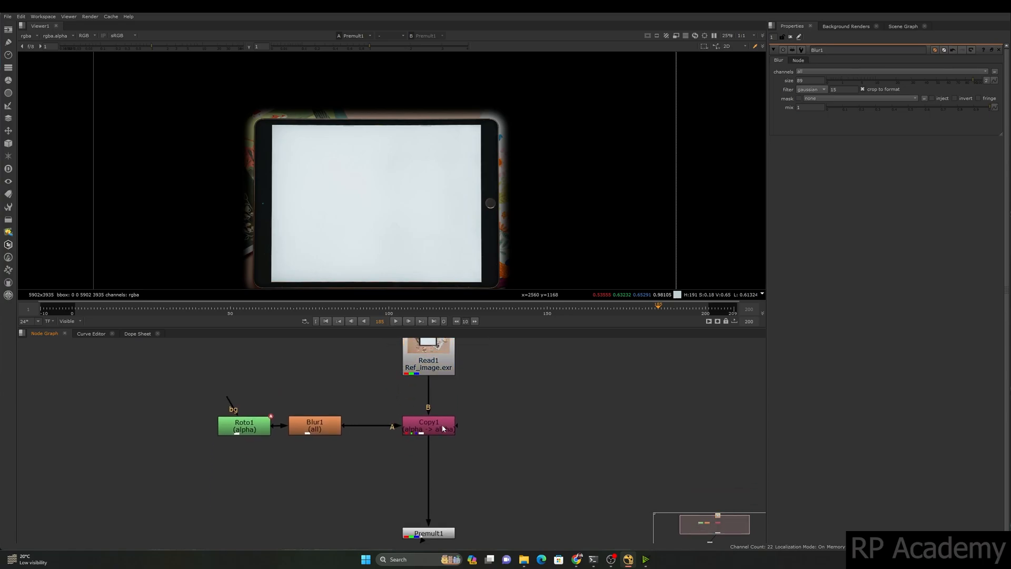
{"action": "left_click_drag", "start_coordinate": [382, 405], "coordinate": [403, 432]}
{"action": "left_click_drag", "start_coordinate": [358, 377], "coordinate": [193, 453]}
{"action": "left_click_drag", "start_coordinate": [315, 415], "coordinate": [301, 418]}
{"action": "left_click_drag", "start_coordinate": [373, 379], "coordinate": [221, 454]}
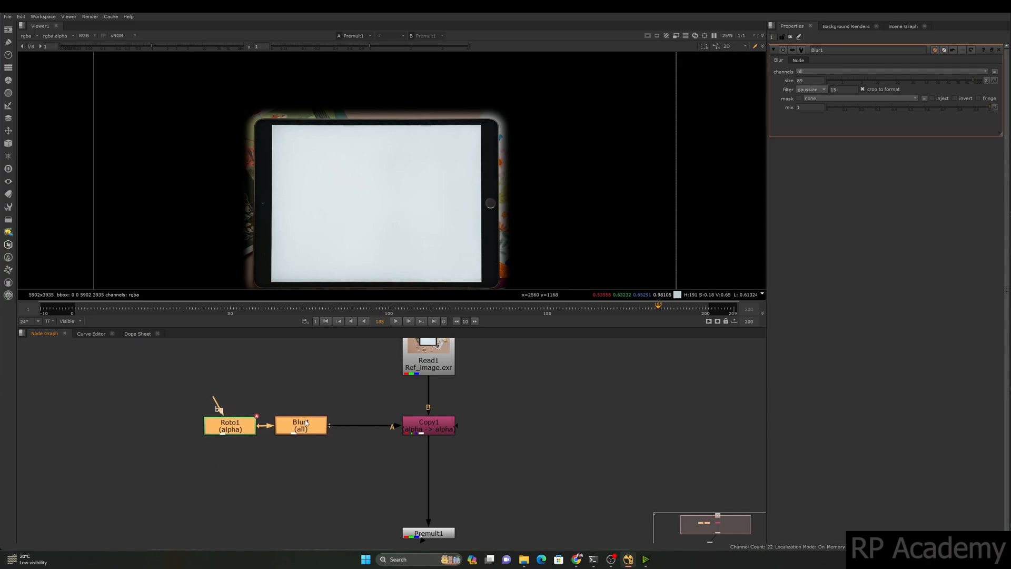
Step: Examine how the alpha channel passes from Roto1 through Blur1 into Copy1's A input
{"action": "scroll", "coordinate": [304, 424], "scroll_direction": "up", "scroll_amount": 5}
{"action": "scroll", "coordinate": [304, 425], "scroll_direction": "up", "scroll_amount": 2}
{"action": "scroll", "coordinate": [304, 425], "scroll_direction": "down", "scroll_amount": 5}
{"action": "left_click_drag", "start_coordinate": [113, 375], "coordinate": [258, 502]}
{"action": "left_click_drag", "start_coordinate": [150, 397], "coordinate": [248, 495]}
{"action": "left_click_drag", "start_coordinate": [260, 397], "coordinate": [356, 517]}
{"action": "left_click_drag", "start_coordinate": [401, 384], "coordinate": [126, 506]}
{"action": "left_click_drag", "start_coordinate": [486, 422], "coordinate": [548, 482]}
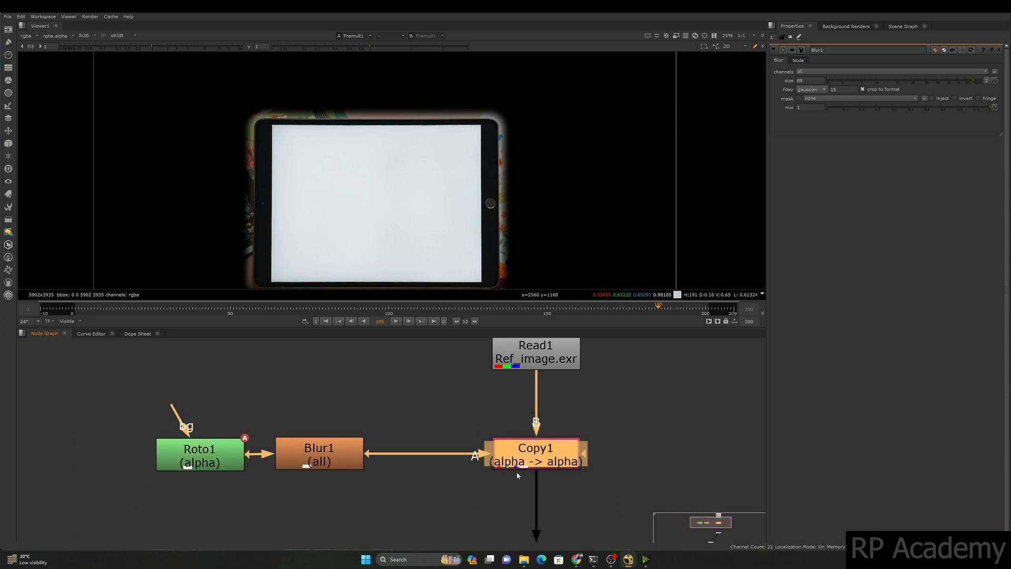
{"action": "left_click_drag", "start_coordinate": [381, 421], "coordinate": [323, 476]}
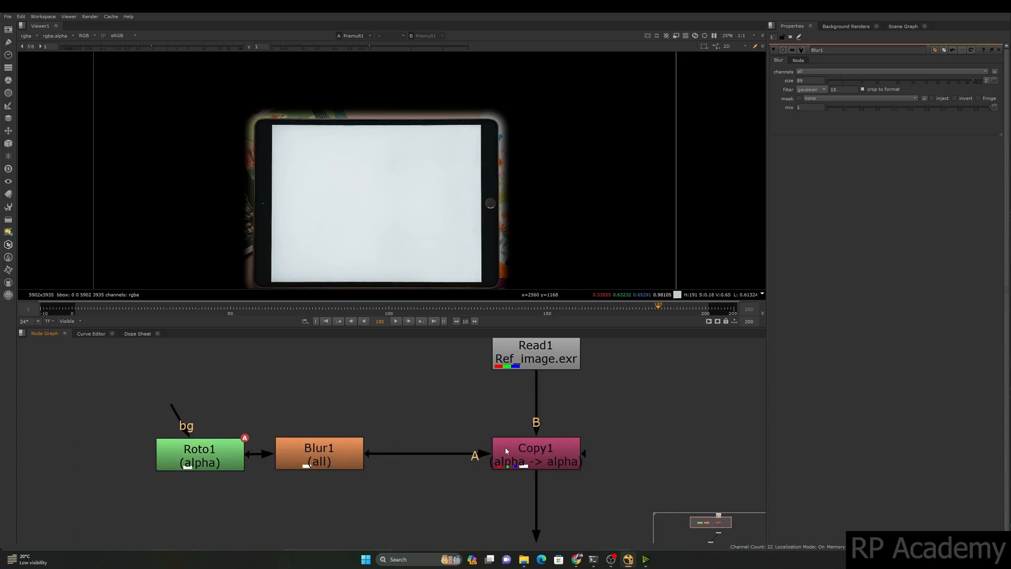
{"action": "left_click_drag", "start_coordinate": [376, 399], "coordinate": [184, 481]}
{"action": "left_click_drag", "start_coordinate": [289, 382], "coordinate": [353, 488]}
{"action": "left_click_drag", "start_coordinate": [394, 382], "coordinate": [171, 501]}
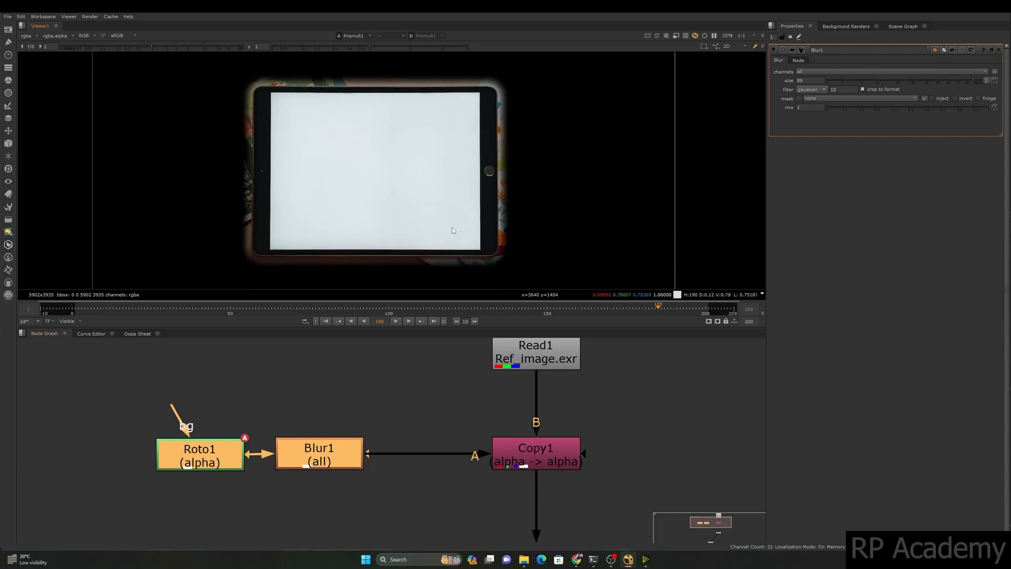
Step: Set Blur1's channels to alpha and reduce its size to 10
{"action": "left_click_drag", "start_coordinate": [973, 80], "coordinate": [865, 85]}
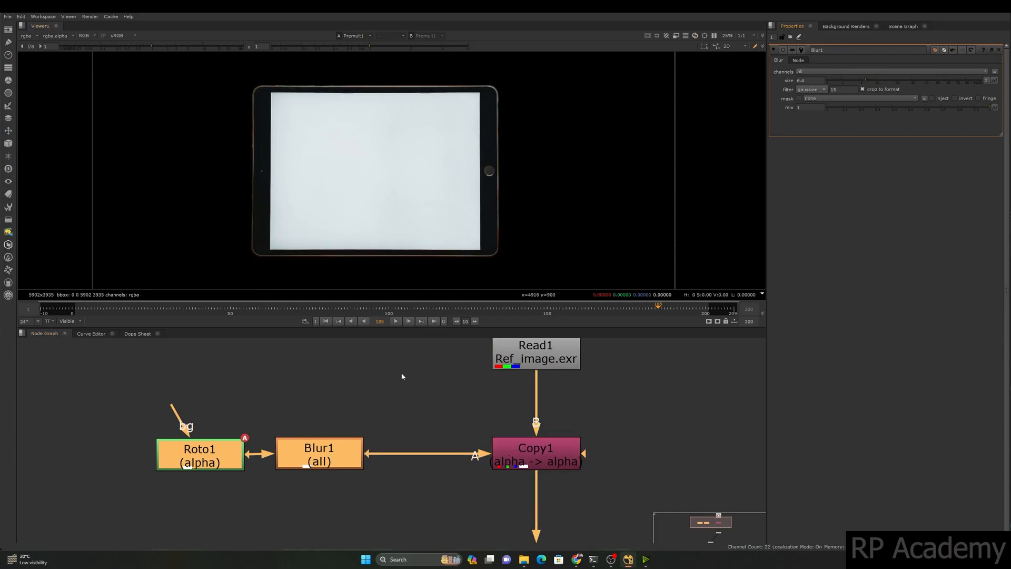
{"action": "left_click", "coordinate": [311, 446]}
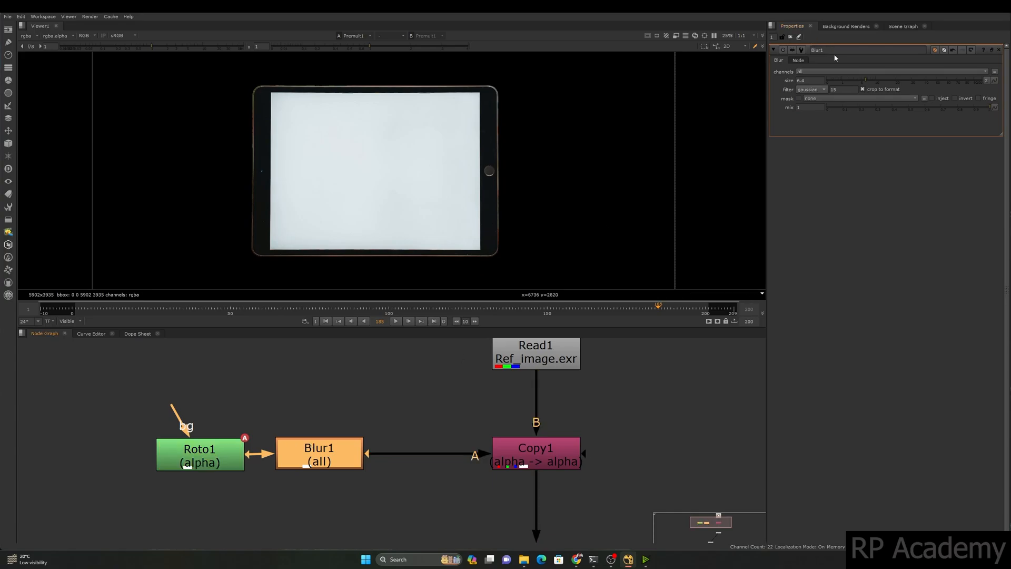
{"action": "left_click", "coordinate": [825, 73]}
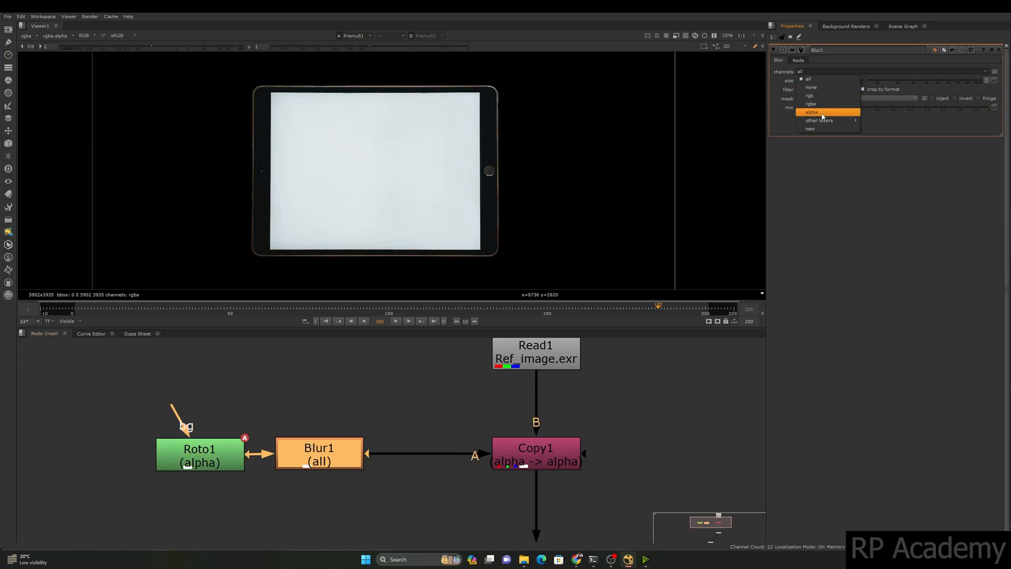
{"action": "left_click", "coordinate": [823, 113]}
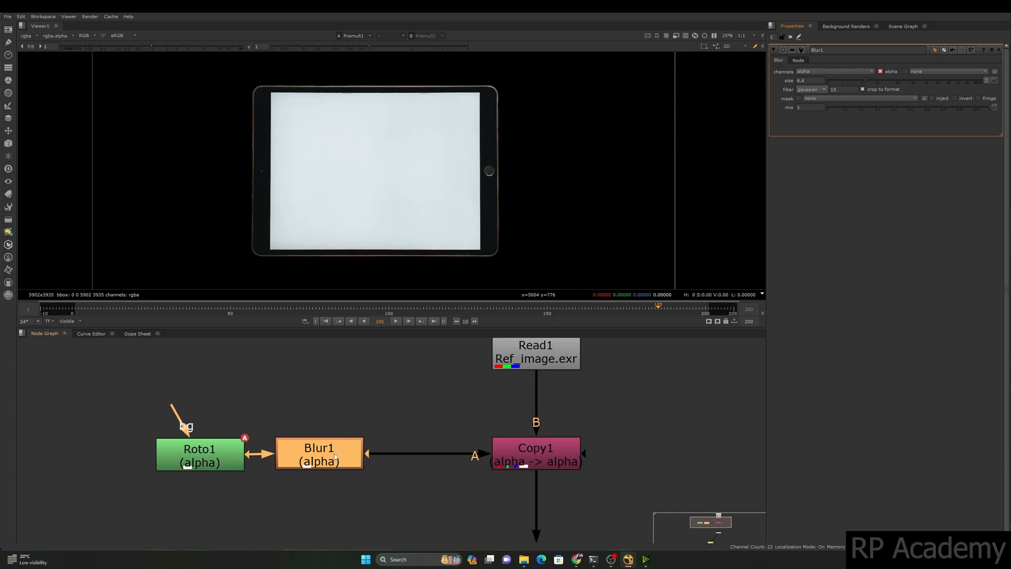
{"action": "left_click_drag", "start_coordinate": [859, 83], "coordinate": [876, 81]}
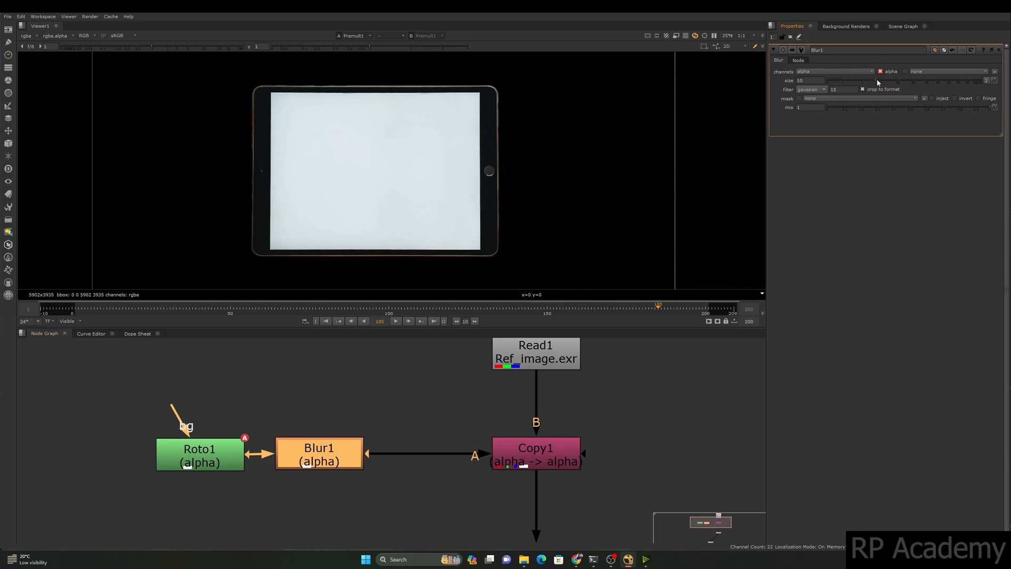
Step: Review the whole tablet node tree and switch to the other Nuke script with the pink and green circles
{"action": "scroll", "coordinate": [412, 187], "scroll_direction": "down", "scroll_amount": 3}
{"action": "scroll", "coordinate": [465, 390], "scroll_direction": "down", "scroll_amount": 3}
{"action": "middle_click_drag", "start_coordinate": [476, 419], "coordinate": [421, 402]}
{"action": "scroll", "coordinate": [400, 468], "scroll_direction": "down", "scroll_amount": 3}
{"action": "scroll", "coordinate": [422, 402], "scroll_direction": "up", "scroll_amount": 1}
{"action": "left_click", "coordinate": [428, 496]}
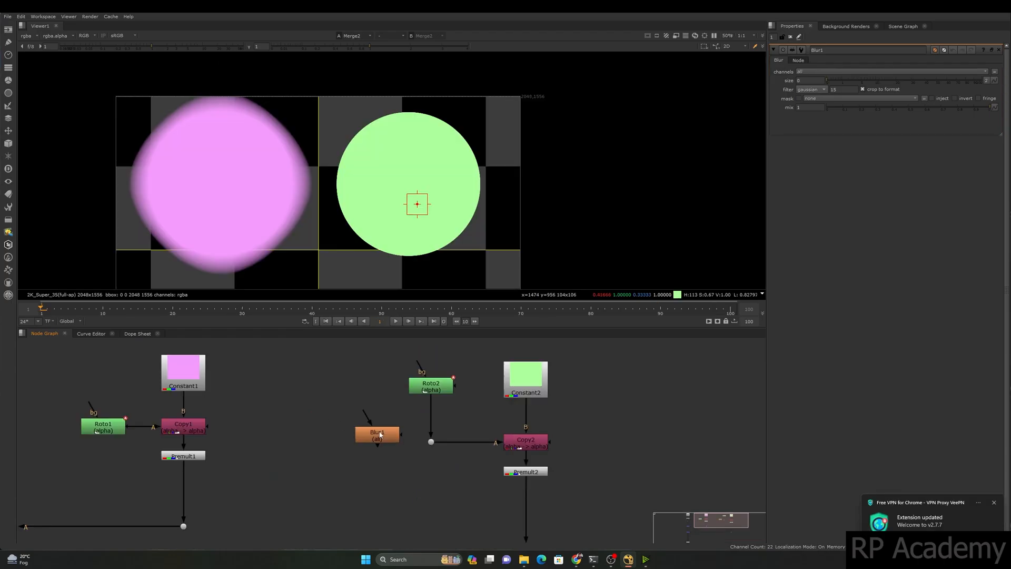
Step: Reposition the unconnected Blur1 near Roto2 and examine the Constant1 and Constant2 branches
{"action": "left_click_drag", "start_coordinate": [377, 431], "coordinate": [330, 402]}
{"action": "middle_click_drag", "start_coordinate": [452, 438], "coordinate": [383, 439]}
{"action": "scroll", "coordinate": [387, 432], "scroll_direction": "up", "scroll_amount": 1}
{"action": "left_click_drag", "start_coordinate": [270, 398], "coordinate": [296, 408]}
{"action": "middle_click_drag", "start_coordinate": [297, 410], "coordinate": [468, 423]}
{"action": "scroll", "coordinate": [239, 439], "scroll_direction": "up", "scroll_amount": 1}
{"action": "left_click_drag", "start_coordinate": [172, 429], "coordinate": [141, 428]}
{"action": "mouse_move", "coordinate": [180, 374]}
{"action": "left_mouse_down"}
{"action": "mouse_move", "coordinate": [50, 482]}
{"action": "mouse_move", "coordinate": [94, 462]}
{"action": "mouse_move", "coordinate": [175, 379]}
{"action": "left_mouse_up"}
{"action": "middle_click_drag", "start_coordinate": [536, 451], "coordinate": [413, 473]}
{"action": "left_click_drag", "start_coordinate": [385, 437], "coordinate": [432, 442]}
{"action": "middle_click_drag", "start_coordinate": [506, 453], "coordinate": [461, 421]}
{"action": "left_click_drag", "start_coordinate": [358, 490], "coordinate": [497, 341]}
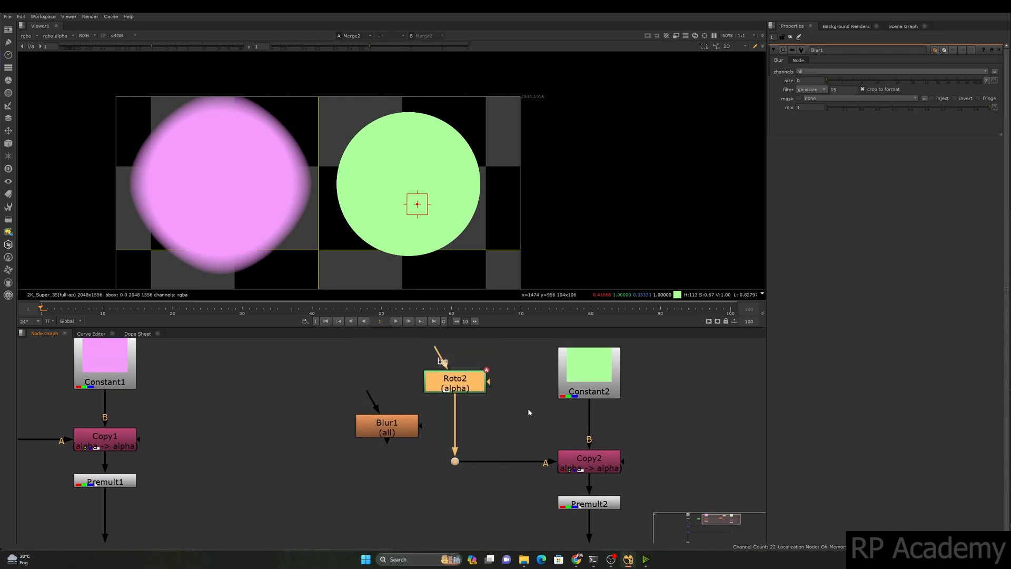
Step: Examine the connection from Roto2 to Copy2's A input beside the unconnected Blur1
{"action": "middle_click_drag", "start_coordinate": [529, 410], "coordinate": [471, 375]}
{"action": "left_click_drag", "start_coordinate": [481, 402], "coordinate": [517, 445]}
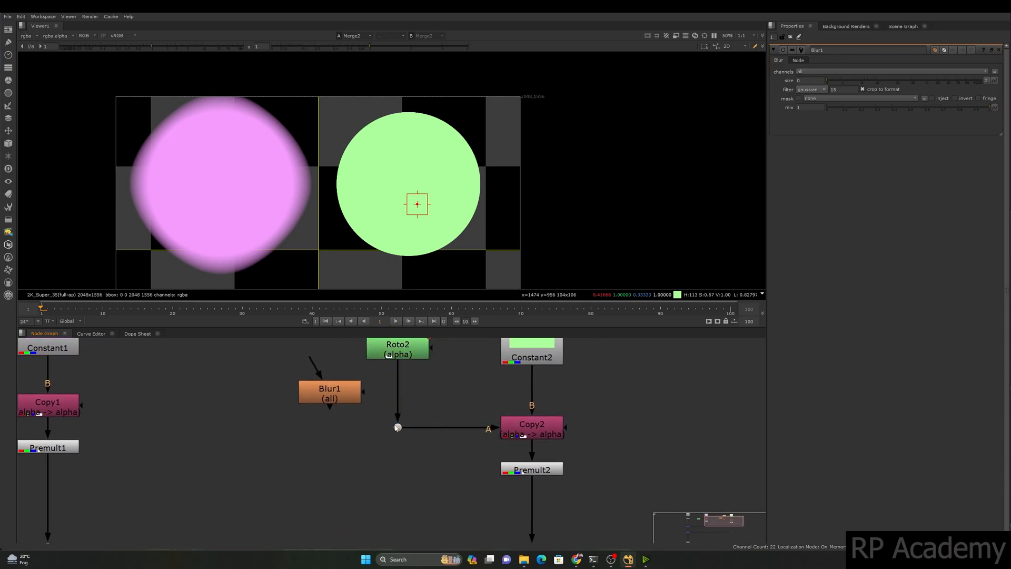
{"action": "left_click", "coordinate": [344, 394]}
{"action": "middle_click_drag", "start_coordinate": [352, 375], "coordinate": [345, 415]}
{"action": "left_click_drag", "start_coordinate": [332, 358], "coordinate": [426, 473]}
{"action": "middle_click_drag", "start_coordinate": [417, 457], "coordinate": [416, 411]}
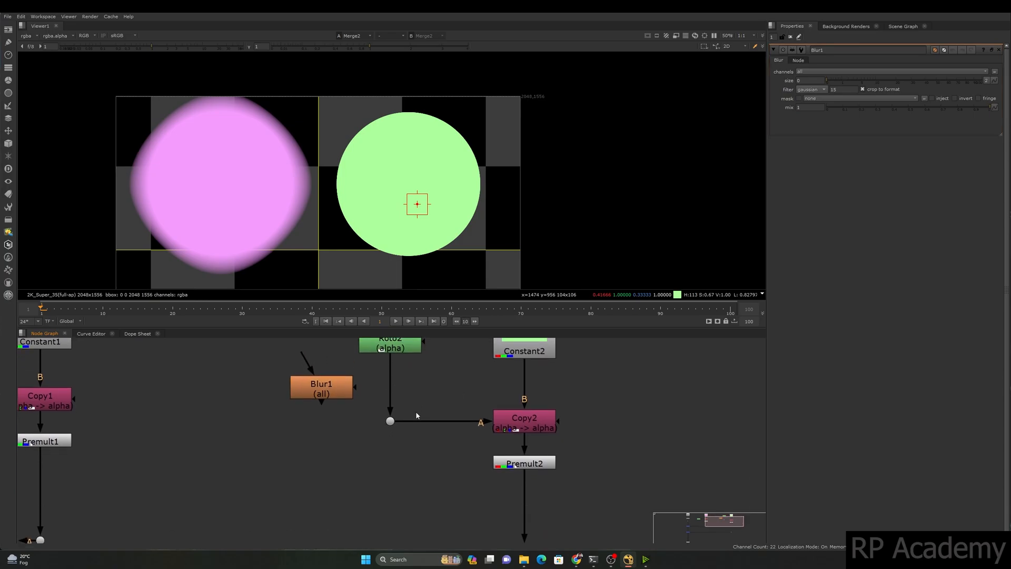
{"action": "left_click_drag", "start_coordinate": [340, 383], "coordinate": [335, 391]}
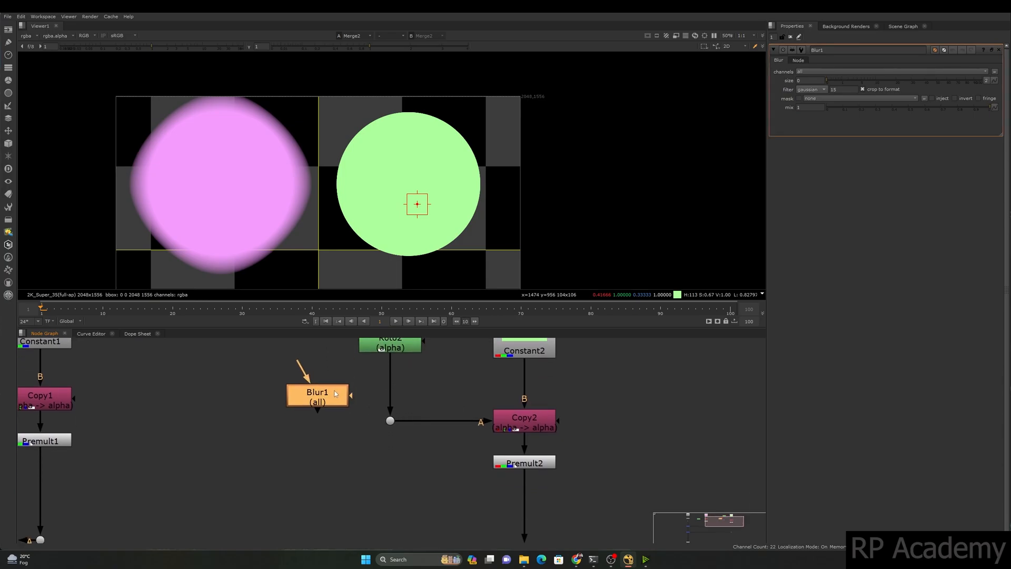
Step: Try Blur1's channels on alpha, then return them to all
{"action": "left_click", "coordinate": [805, 72]}
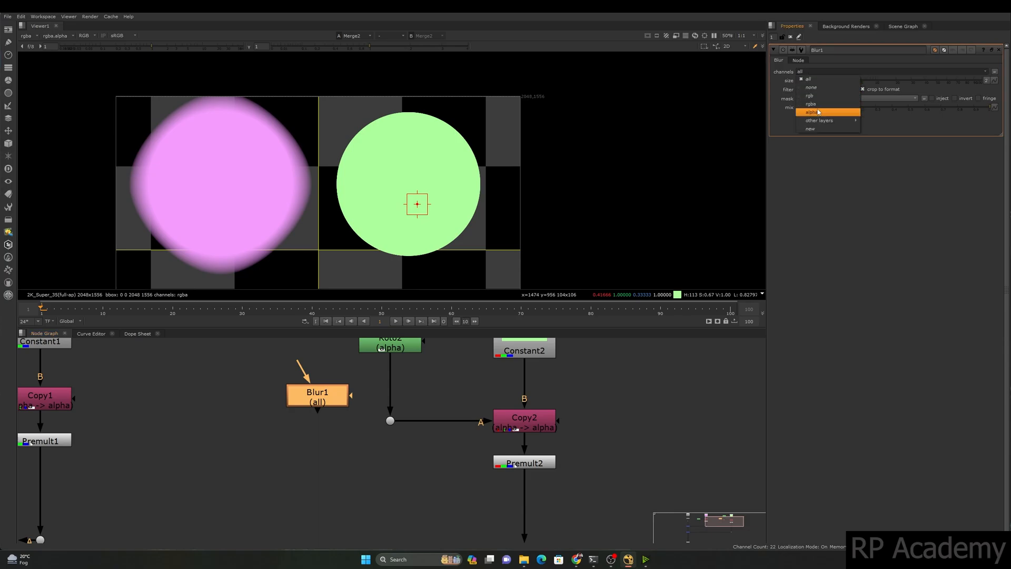
{"action": "left_click", "coordinate": [805, 109]}
{"action": "left_click", "coordinate": [266, 439]}
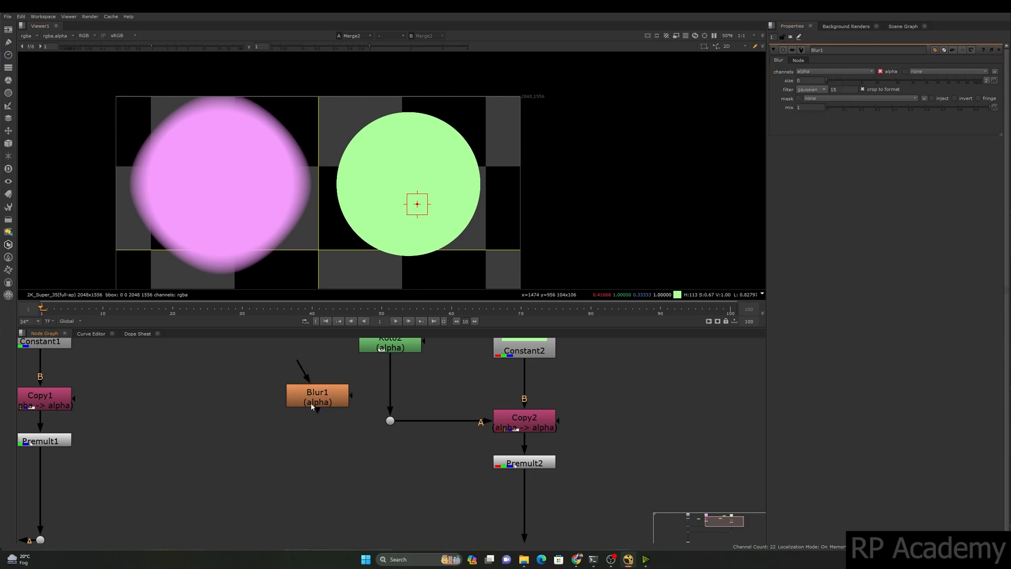
{"action": "left_click", "coordinate": [324, 395]}
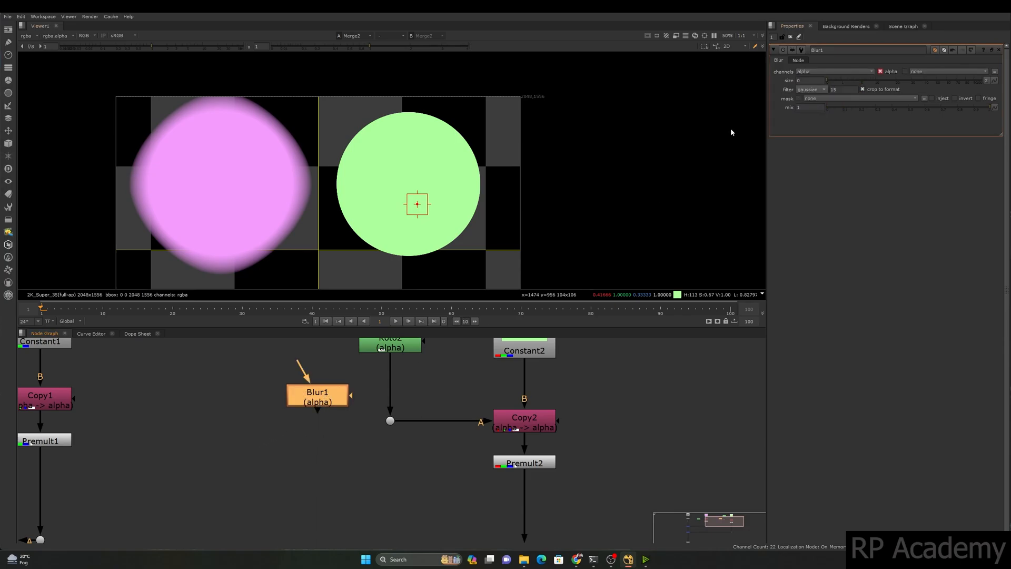
{"action": "left_click", "coordinate": [815, 72]}
{"action": "left_click", "coordinate": [821, 83]}
Step: Insert Blur1 between Roto2 and the dot feeding Copy2's A input, and raise its size to about 85
{"action": "left_click_drag", "start_coordinate": [319, 404], "coordinate": [396, 389]}
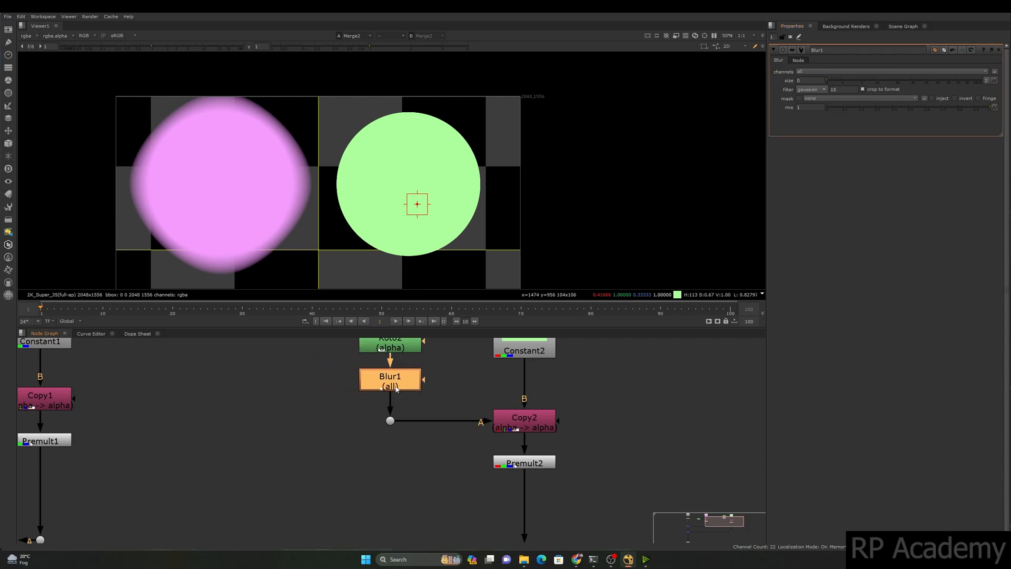
{"action": "scroll", "coordinate": [298, 493], "scroll_direction": "down", "scroll_amount": 5}
{"action": "middle_click_drag", "start_coordinate": [298, 492], "coordinate": [327, 431]}
{"action": "scroll", "coordinate": [363, 398], "scroll_direction": "up", "scroll_amount": 3}
{"action": "left_click", "coordinate": [799, 82]}
{"action": "type", "text": "2.1"}
{"action": "key", "text": "Return"}
{"action": "left_click_drag", "start_coordinate": [851, 81], "coordinate": [970, 80]}
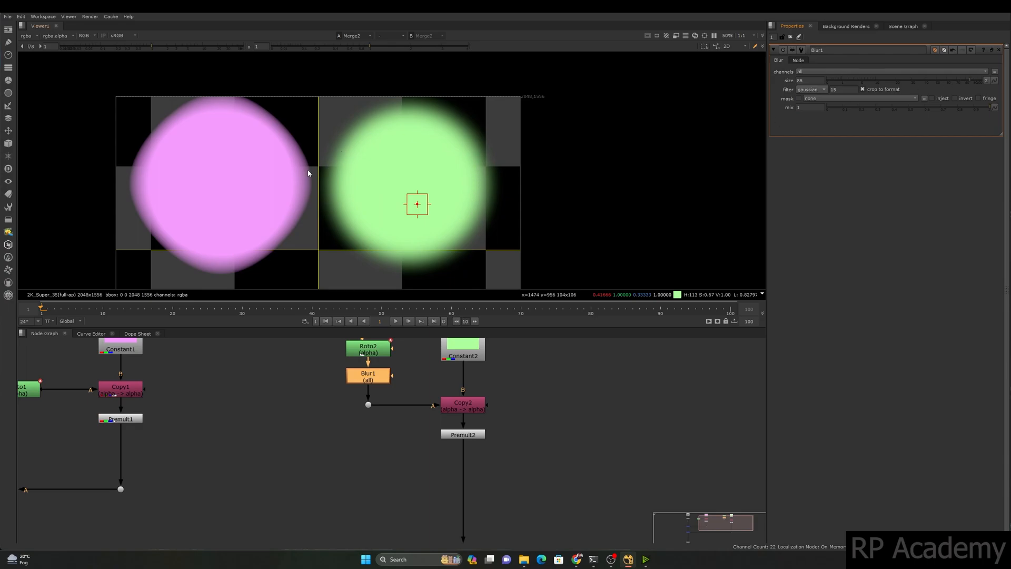
Step: Open the properties of Roto2 and Roto1, and compare each circle's soft edge with its shape outline
{"action": "middle_click_drag", "start_coordinate": [276, 180], "coordinate": [264, 157]}
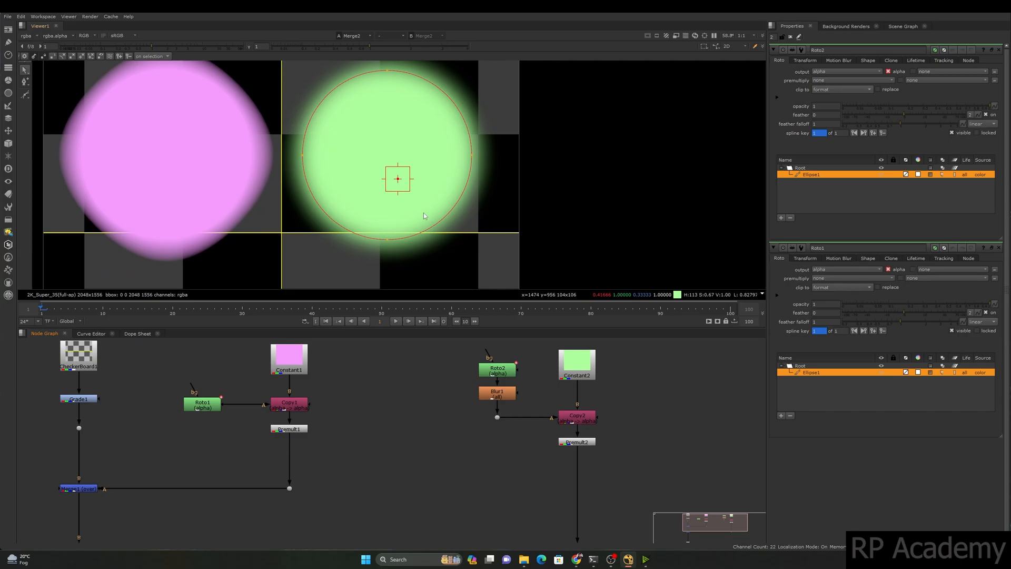
{"action": "middle_click_drag", "start_coordinate": [365, 199], "coordinate": [367, 236]}
{"action": "double_click", "coordinate": [210, 406]}
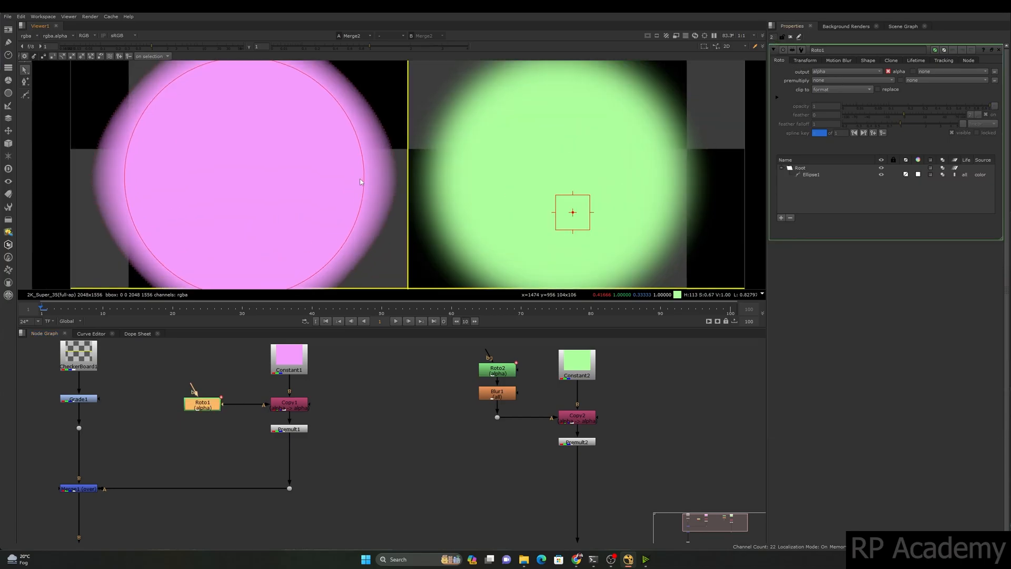
{"action": "scroll", "coordinate": [363, 175], "scroll_direction": "up", "scroll_amount": 2}
{"action": "scroll", "coordinate": [367, 173], "scroll_direction": "down", "scroll_amount": 3}
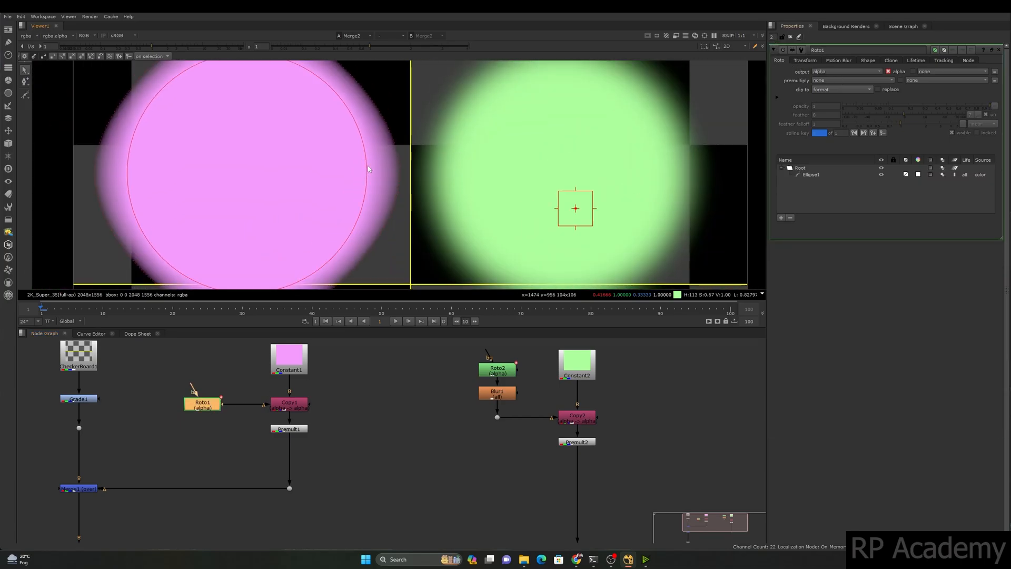
{"action": "key", "text": "a"}
{"action": "scroll", "coordinate": [368, 170], "scroll_direction": "down", "scroll_amount": 2}
{"action": "key", "text": "a"}
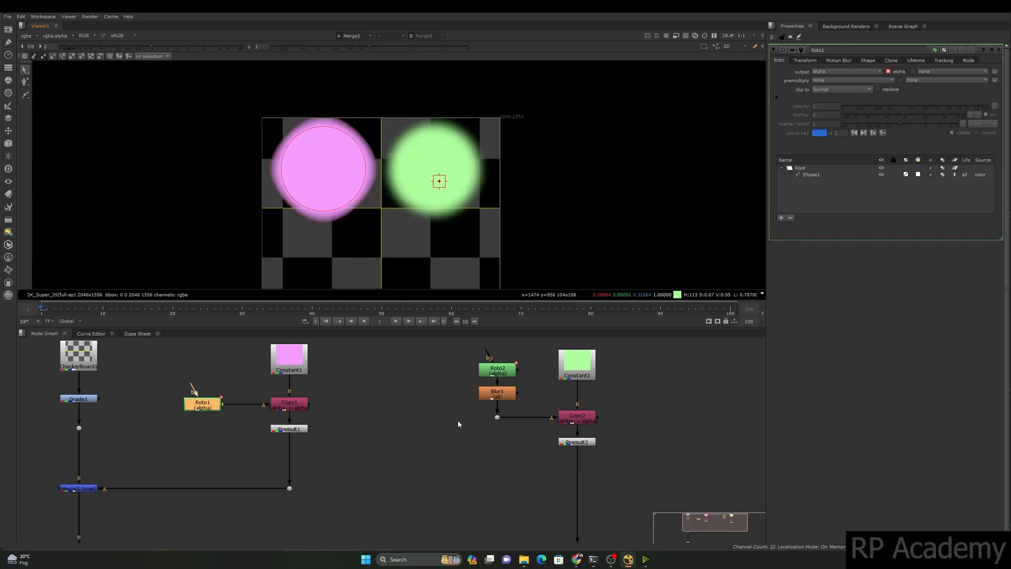
Step: View Premult1's output as alpha and examine the feathered edge around Roto1's ellipse
{"action": "scroll", "coordinate": [457, 415], "scroll_direction": "up", "scroll_amount": 1}
{"action": "middle_click_drag", "start_coordinate": [317, 433], "coordinate": [369, 438]}
{"action": "left_click_drag", "start_coordinate": [352, 417], "coordinate": [303, 446]}
{"action": "key", "text": "1"}
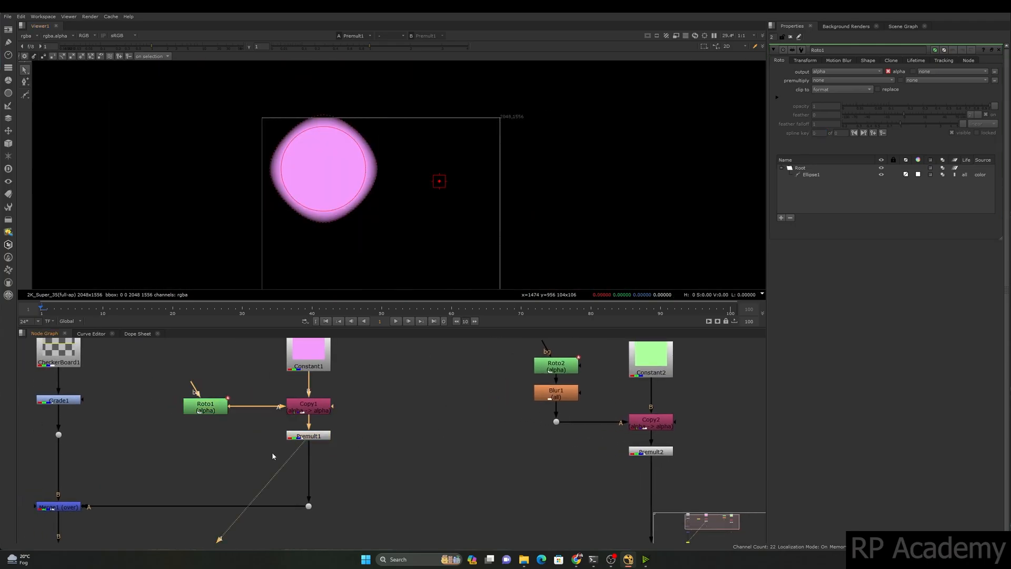
{"action": "key", "text": "a"}
{"action": "scroll", "coordinate": [363, 185], "scroll_direction": "up", "scroll_amount": 3}
{"action": "scroll", "coordinate": [366, 187], "scroll_direction": "down", "scroll_amount": 2}
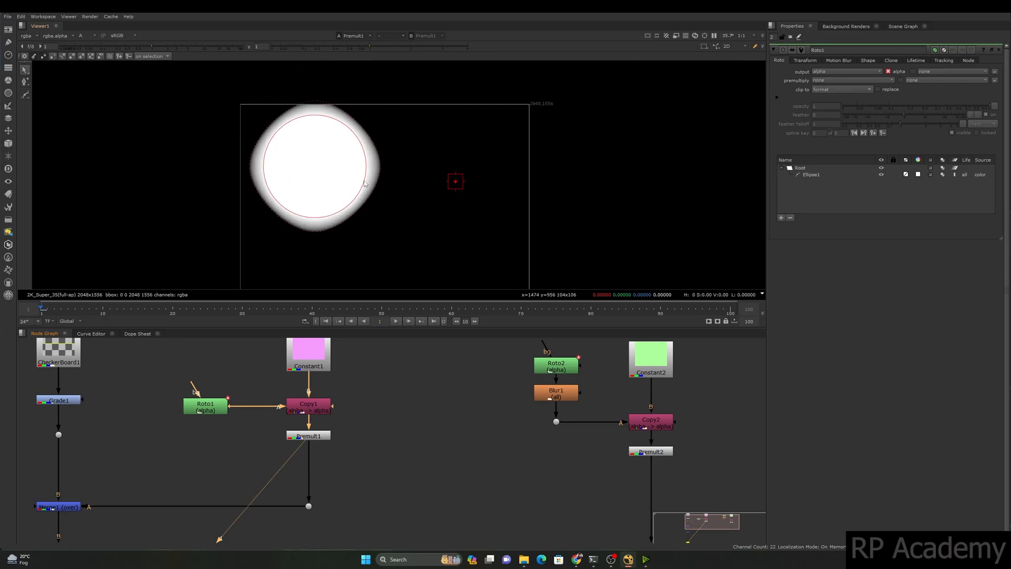
{"action": "middle_click_drag", "start_coordinate": [327, 425], "coordinate": [317, 456]}
{"action": "scroll", "coordinate": [348, 169], "scroll_direction": "up", "scroll_amount": 5}
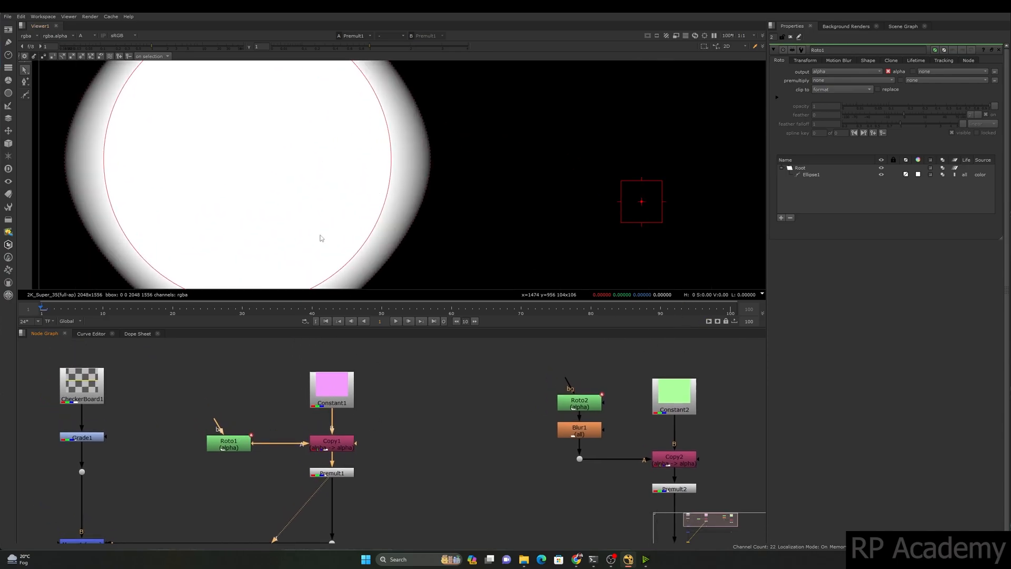
Step: Sample alpha pixels across Roto1's feathered edge, from the ellipse outline outward
{"action": "right_click", "coordinate": [508, 182], "text": "ctrl"}
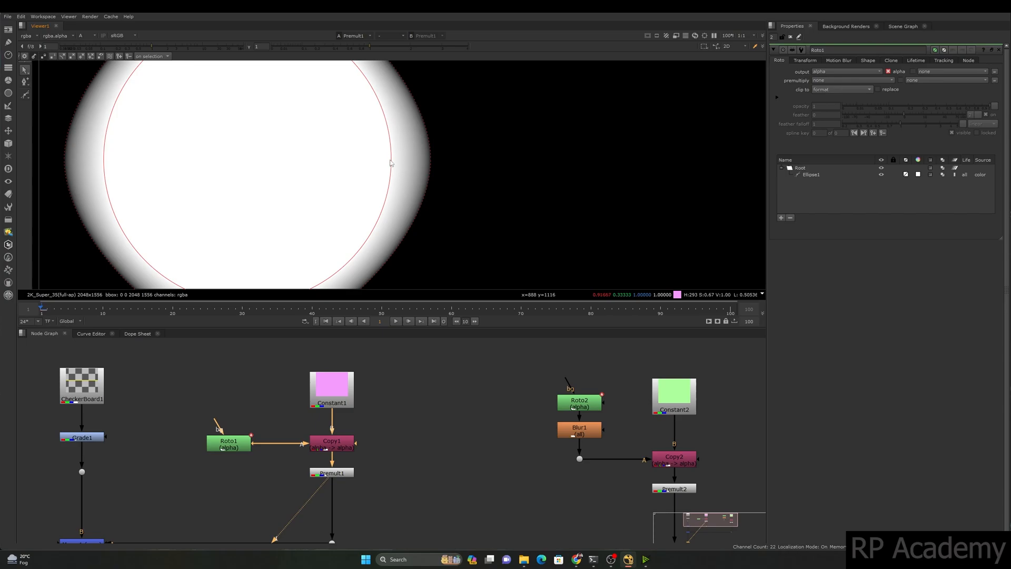
{"action": "left_click_drag", "start_coordinate": [383, 155], "coordinate": [392, 168], "text": "ctrl+shift"}
{"action": "left_click_drag", "start_coordinate": [388, 162], "coordinate": [385, 162]}
{"action": "left_click_drag", "start_coordinate": [386, 163], "coordinate": [391, 164]}
{"action": "left_click_drag", "start_coordinate": [395, 164], "coordinate": [425, 168]}
Step: Open Roto2's properties and view Premult2's alpha close up at the blurred circle's edge
{"action": "scroll", "coordinate": [454, 181], "scroll_direction": "down", "scroll_amount": 2}
{"action": "scroll", "coordinate": [453, 181], "scroll_direction": "down", "scroll_amount": 2}
{"action": "scroll", "coordinate": [501, 465], "scroll_direction": "down", "scroll_amount": 3}
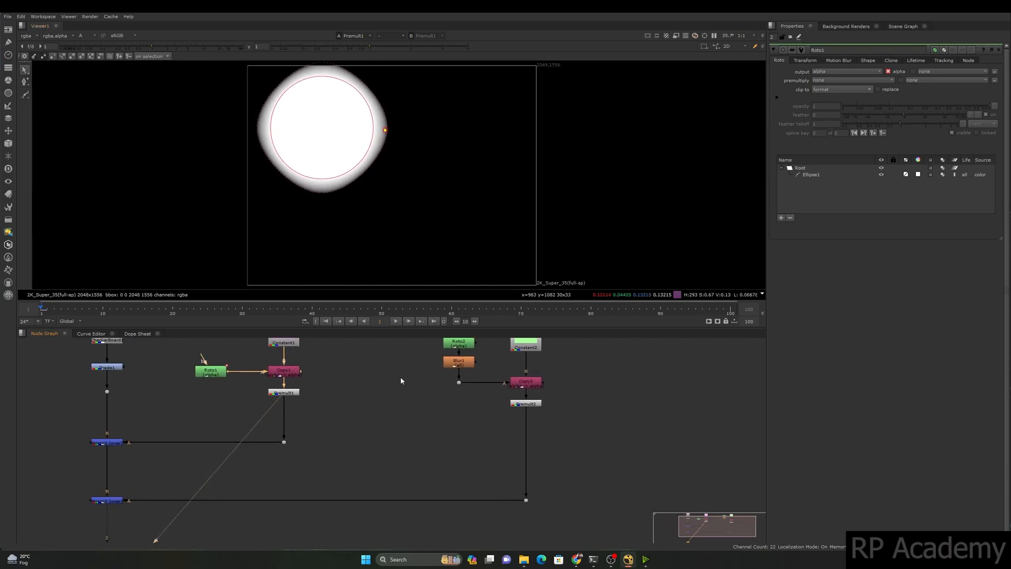
{"action": "scroll", "coordinate": [544, 397], "scroll_direction": "up", "scroll_amount": 2}
{"action": "double_click", "coordinate": [419, 343]}
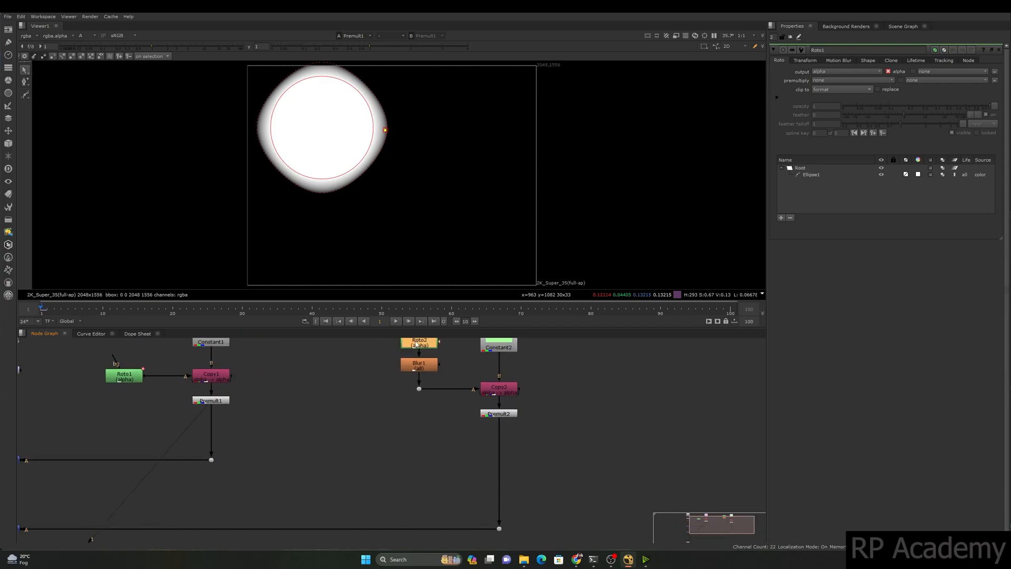
{"action": "left_click_drag", "start_coordinate": [542, 406], "coordinate": [438, 461]}
{"action": "key", "text": "1"}
{"action": "scroll", "coordinate": [384, 163], "scroll_direction": "up", "scroll_amount": 8}
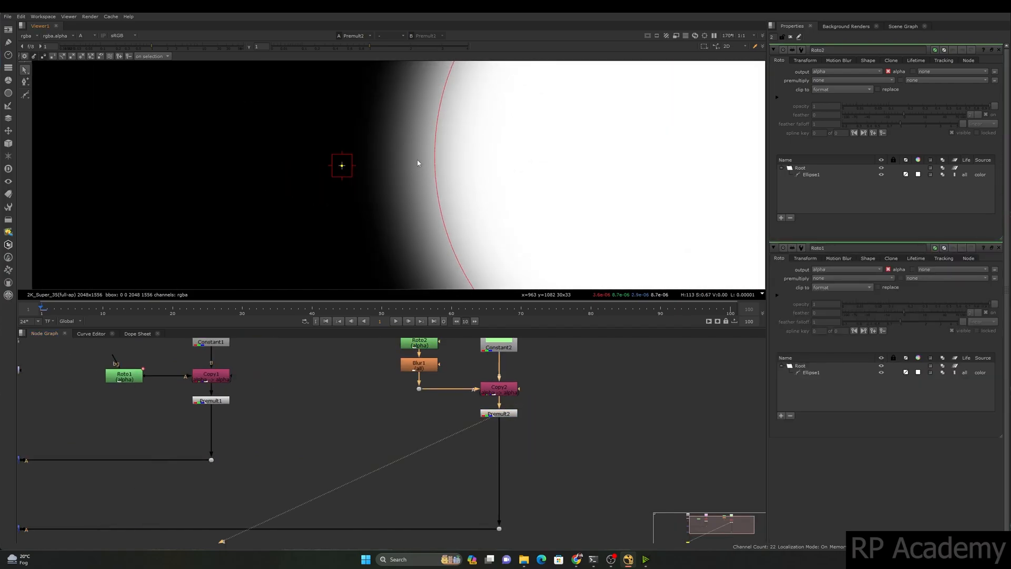
Step: Sample alpha pixels across the blurred edge, from outside Roto2's ellipse outline to inside the circle
{"action": "left_click_drag", "start_coordinate": [344, 166], "coordinate": [436, 162], "text": "ctrl"}
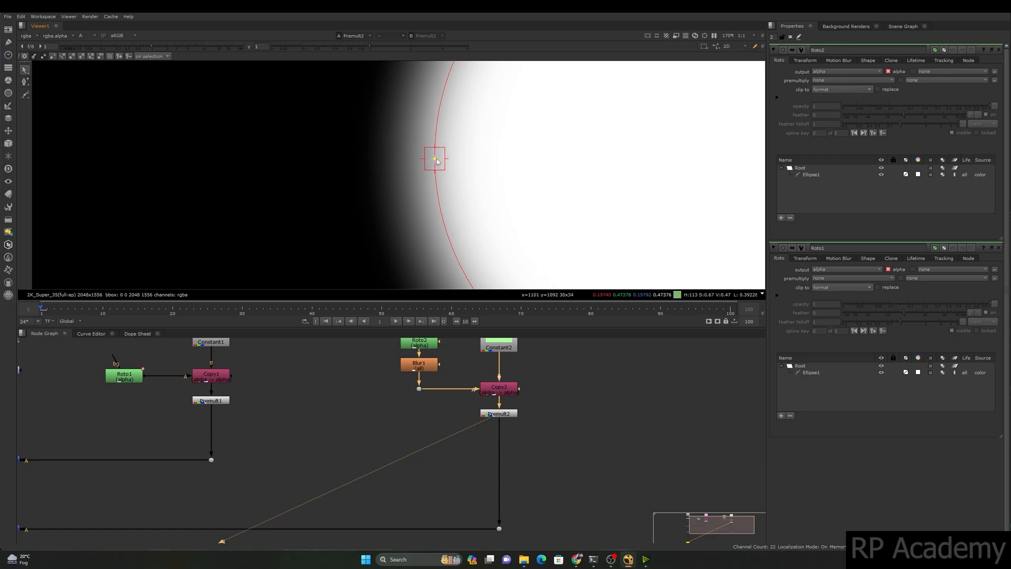
{"action": "middle_click_drag", "start_coordinate": [433, 157], "coordinate": [424, 148]}
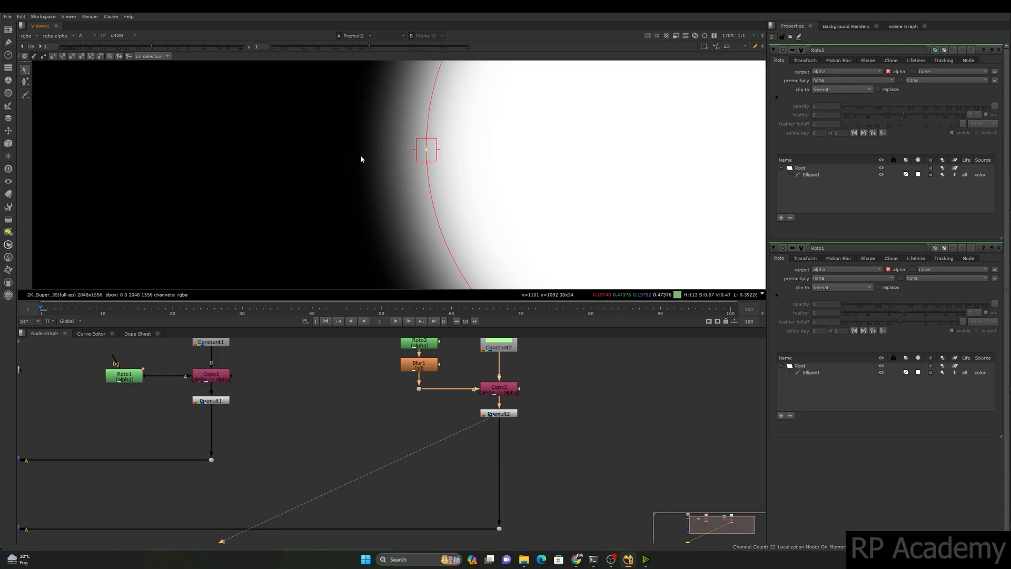
{"action": "scroll", "coordinate": [411, 147], "scroll_direction": "down", "scroll_amount": 3}
{"action": "middle_click_drag", "start_coordinate": [413, 148], "coordinate": [340, 154]}
{"action": "scroll", "coordinate": [341, 154], "scroll_direction": "up", "scroll_amount": 1}
{"action": "left_click_drag", "start_coordinate": [345, 154], "coordinate": [416, 153]}
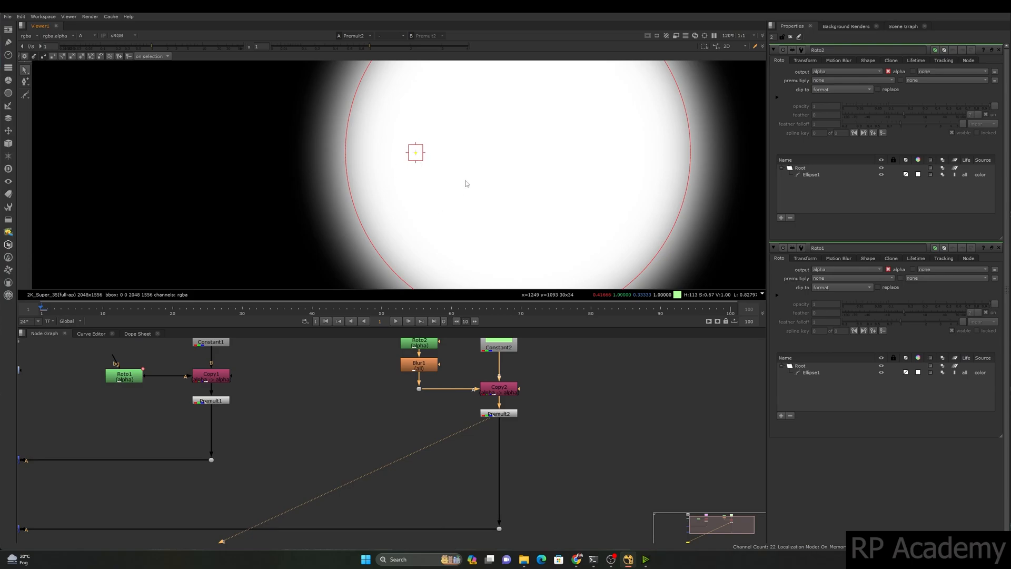
Step: Switch Premult2's view back to colour and examine how the blur spreads on both sides of Roto2's outline
{"action": "scroll", "coordinate": [465, 182], "scroll_direction": "down", "scroll_amount": 2}
{"action": "middle_click_drag", "start_coordinate": [416, 408], "coordinate": [412, 452]}
{"action": "left_click", "coordinate": [366, 429]}
{"action": "left_click_drag", "start_coordinate": [365, 428], "coordinate": [449, 397]}
{"action": "left_click_drag", "start_coordinate": [542, 439], "coordinate": [505, 466]}
{"action": "key", "text": "a"}
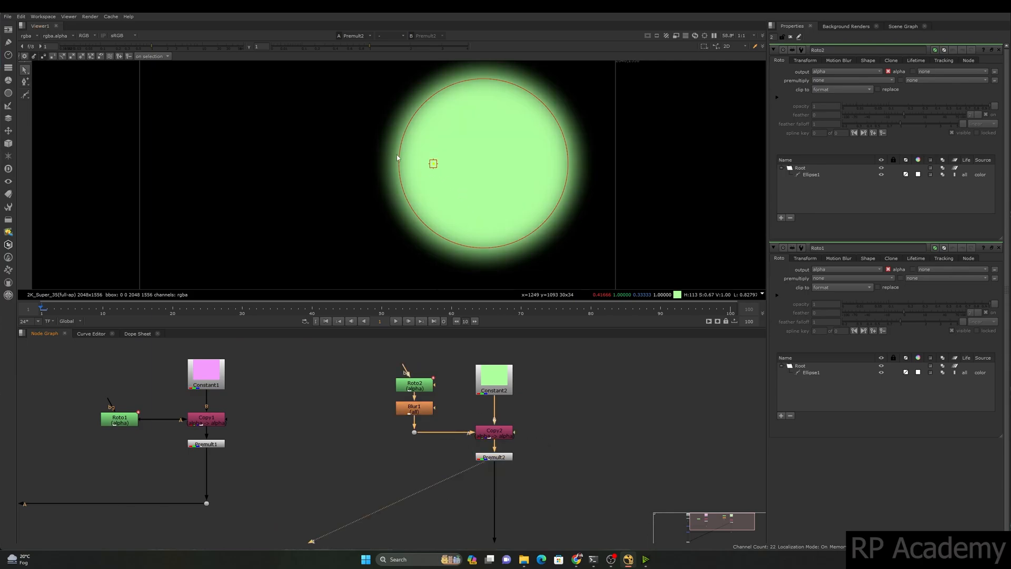
{"action": "scroll", "coordinate": [393, 154], "scroll_direction": "down", "scroll_amount": 1}
{"action": "mouse_move", "coordinate": [393, 153]}
{"action": "middle_mouse_down"}
{"action": "mouse_move", "coordinate": [368, 208]}
{"action": "mouse_move", "coordinate": [393, 178]}
{"action": "mouse_move", "coordinate": [393, 156]}
{"action": "middle_mouse_up"}
{"action": "scroll", "coordinate": [353, 204], "scroll_direction": "up", "scroll_amount": 3}
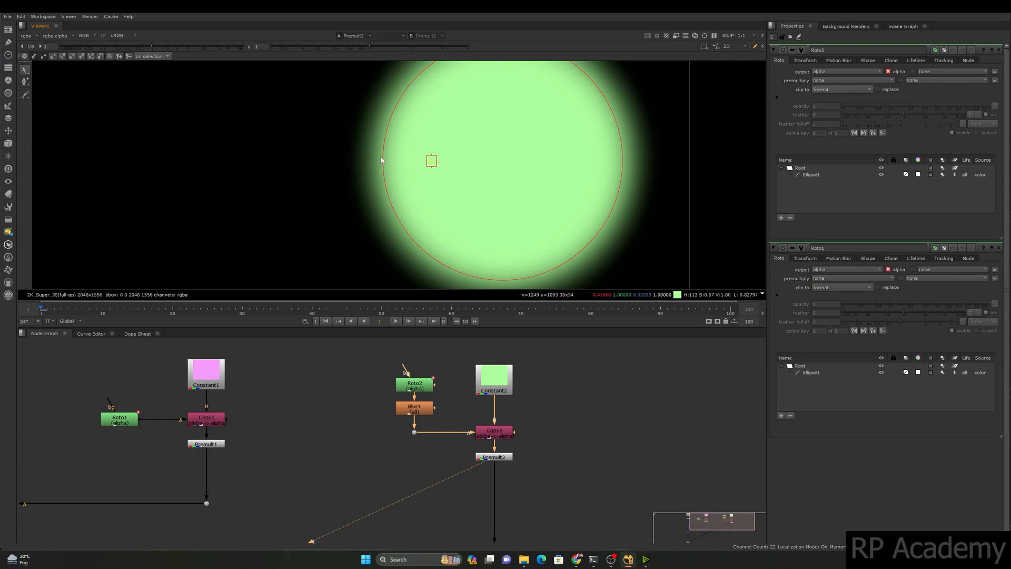
{"action": "scroll", "coordinate": [400, 175], "scroll_direction": "down", "scroll_amount": 2}
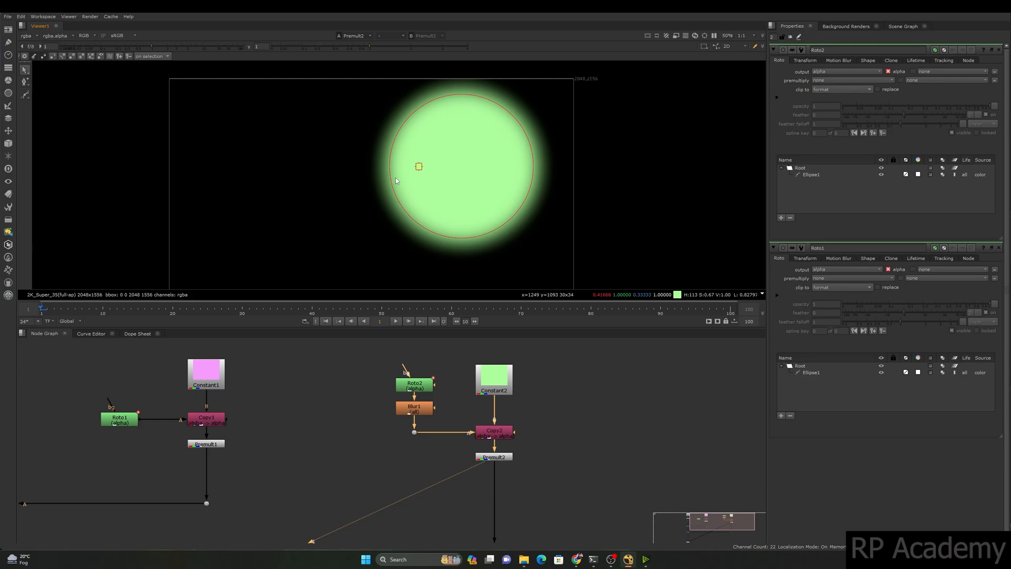
Step: Bring up Roto1's ellipse and compare the feathered pink circle with the blurred green circle in Merge2's output
{"action": "left_click_drag", "start_coordinate": [362, 396], "coordinate": [450, 427]}
{"action": "middle_click_drag", "start_coordinate": [284, 432], "coordinate": [415, 432]}
{"action": "middle_click_drag", "start_coordinate": [252, 429], "coordinate": [273, 451]}
{"action": "double_click", "coordinate": [272, 443]}
{"action": "scroll", "coordinate": [342, 169], "scroll_direction": "up", "scroll_amount": 2}
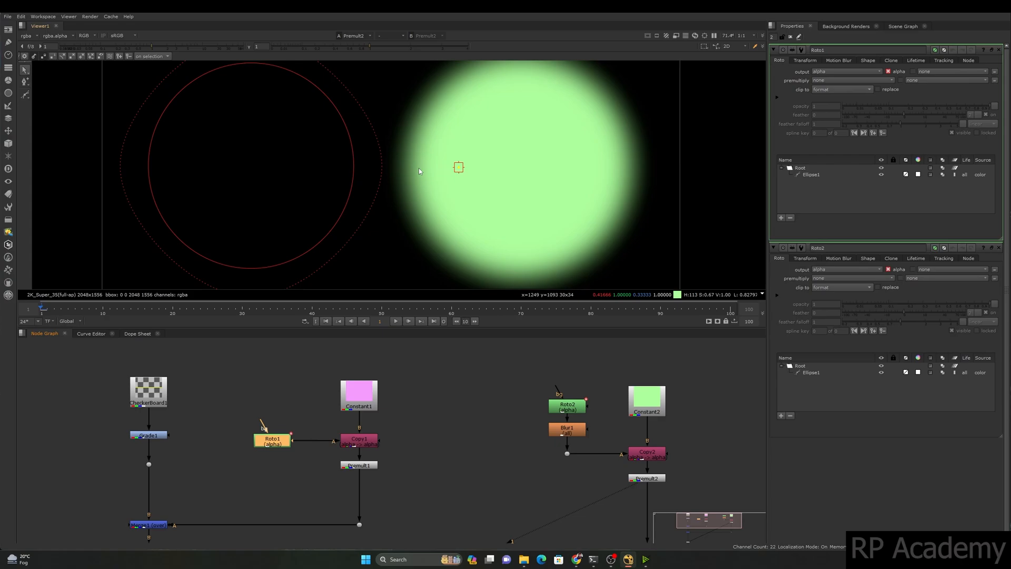
{"action": "scroll", "coordinate": [418, 181], "scroll_direction": "down", "scroll_amount": 2}
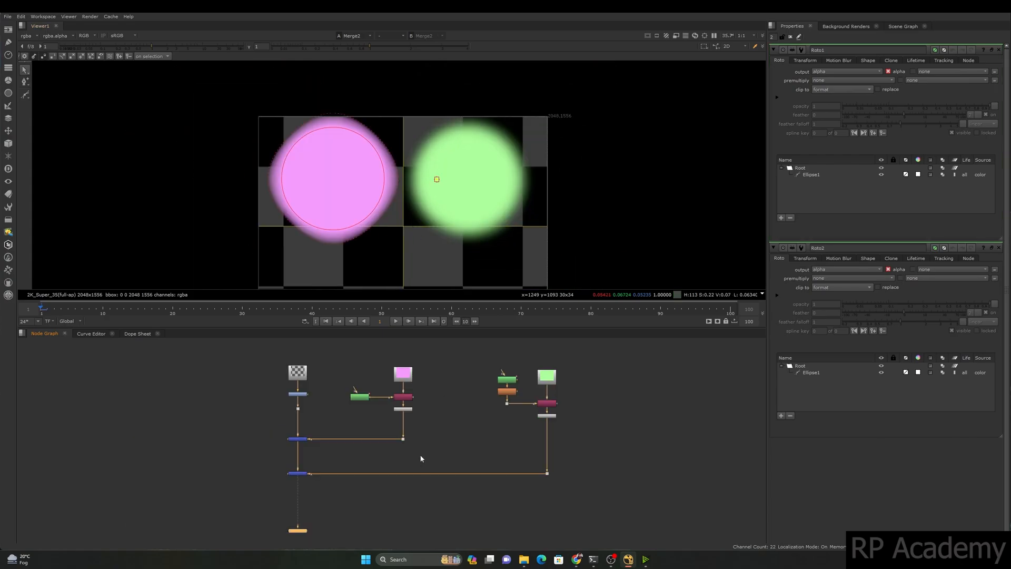
{"action": "scroll", "coordinate": [364, 383], "scroll_direction": "up", "scroll_amount": 3}
{"action": "scroll", "coordinate": [434, 207], "scroll_direction": "down", "scroll_amount": 4}
{"action": "scroll", "coordinate": [461, 224], "scroll_direction": "up", "scroll_amount": 3}
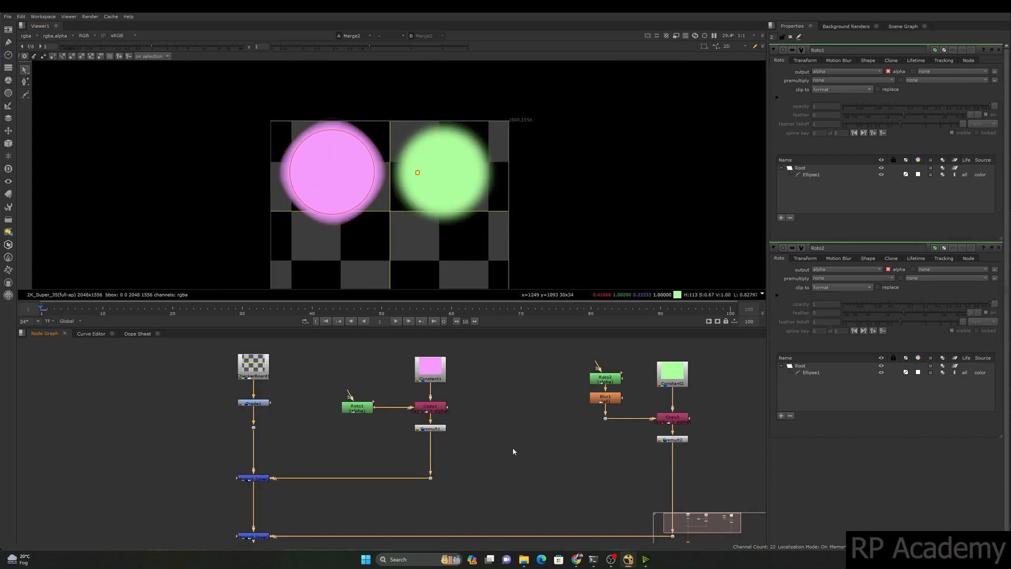
Step: Delete Merge2 and the dot connecting it to Premult2, and view Merge1's output
{"action": "middle_click_drag", "start_coordinate": [515, 452], "coordinate": [520, 429]}
{"action": "middle_click_drag", "start_coordinate": [594, 433], "coordinate": [480, 393]}
{"action": "scroll", "coordinate": [471, 396], "scroll_direction": "down", "scroll_amount": 3}
{"action": "scroll", "coordinate": [499, 402], "scroll_direction": "down", "scroll_amount": 1}
{"action": "scroll", "coordinate": [371, 448], "scroll_direction": "up", "scroll_amount": 2}
{"action": "left_click", "coordinate": [291, 431]}
{"action": "left_click_drag", "start_coordinate": [289, 424], "coordinate": [346, 434]}
{"action": "left_click_drag", "start_coordinate": [298, 431], "coordinate": [512, 418]}
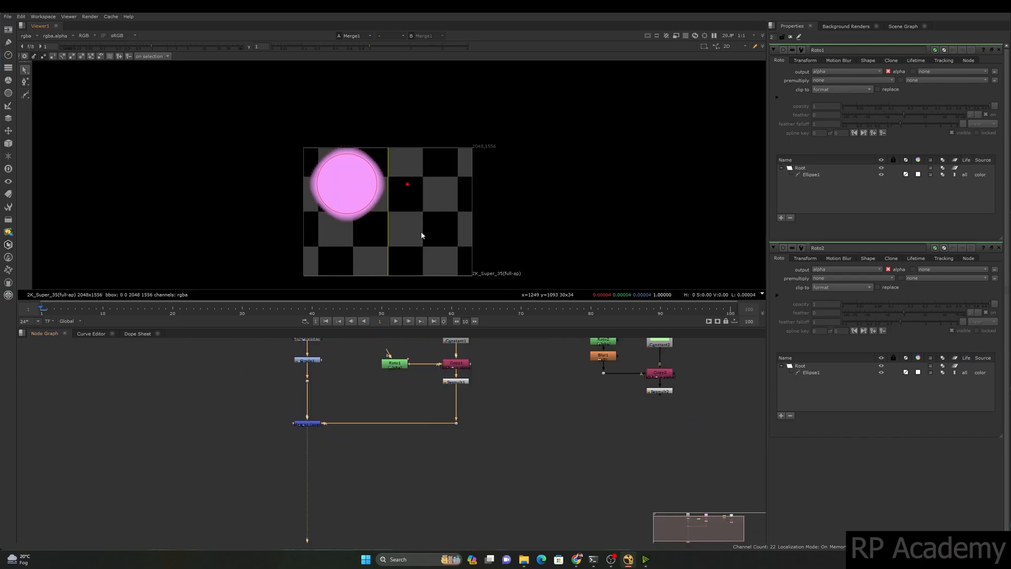
{"action": "middle_click_drag", "start_coordinate": [377, 407], "coordinate": [375, 456]}
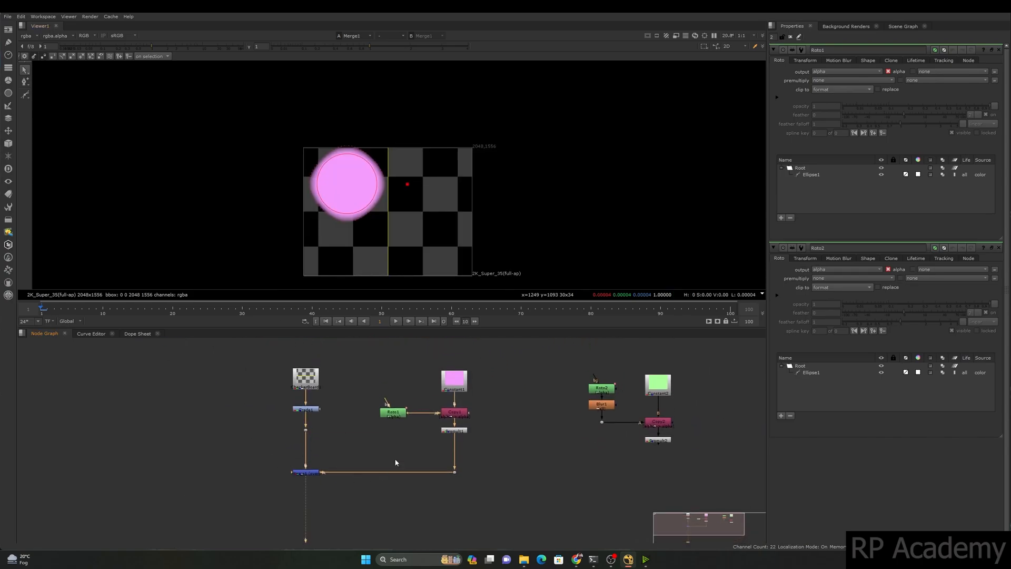
Step: Close all open node properties and examine the pink circle over the checkerboard without overlays
{"action": "scroll", "coordinate": [433, 237], "scroll_direction": "up", "scroll_amount": 1}
{"action": "middle_click_drag", "start_coordinate": [387, 199], "coordinate": [392, 165]}
{"action": "left_click_drag", "start_coordinate": [393, 81], "coordinate": [358, 126]}
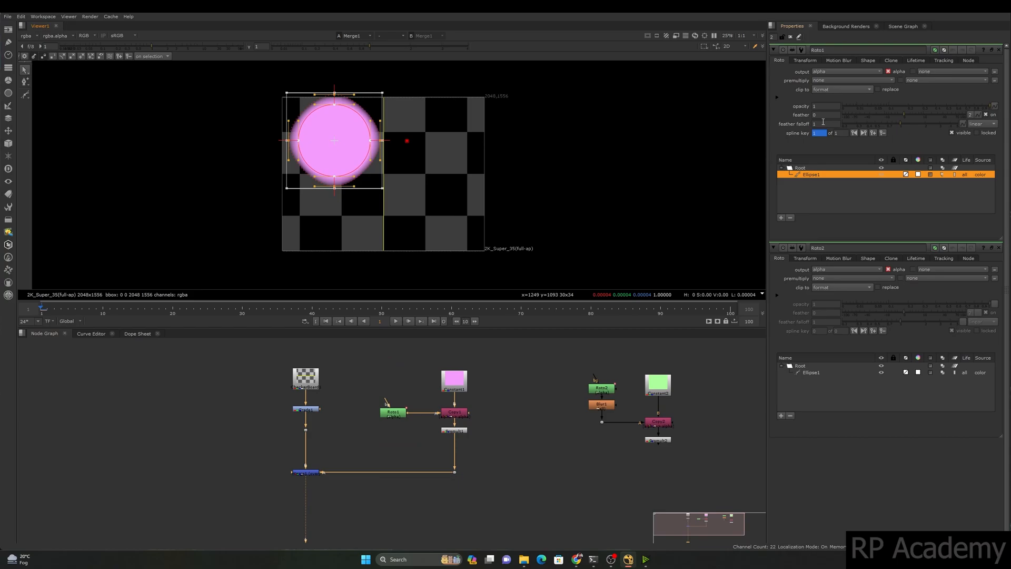
{"action": "left_click", "coordinate": [782, 37]}
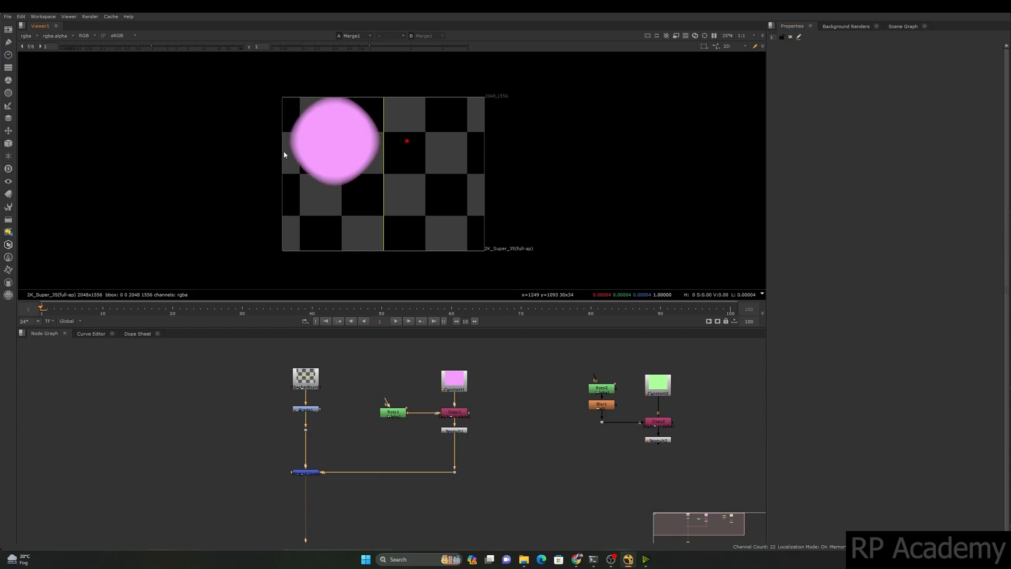
{"action": "scroll", "coordinate": [290, 152], "scroll_direction": "up", "scroll_amount": 1}
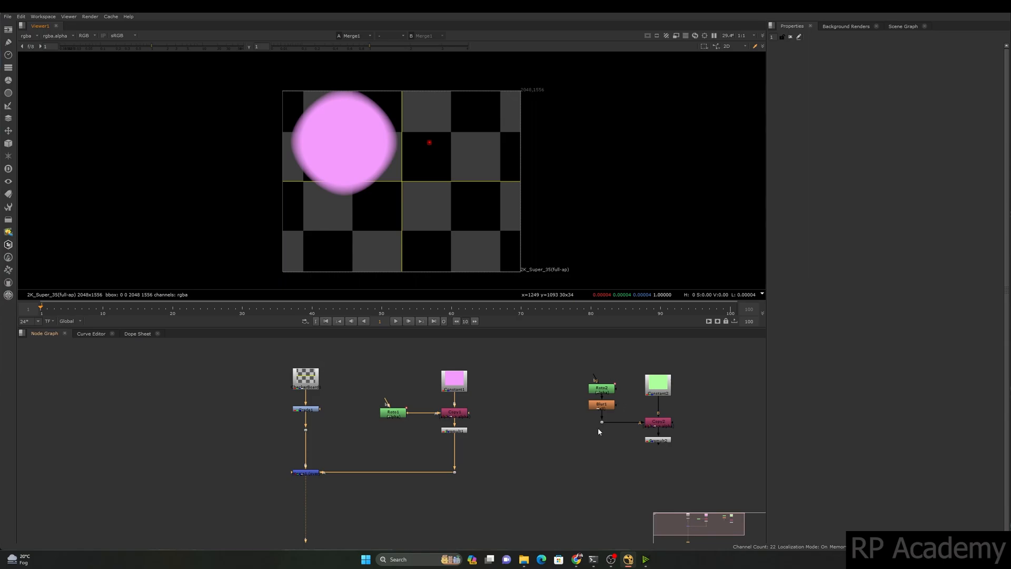
Step: Add an unconnected Transform node beside the pipe between Grade1 and Merge1
{"action": "middle_click_drag", "start_coordinate": [259, 451], "coordinate": [282, 452]}
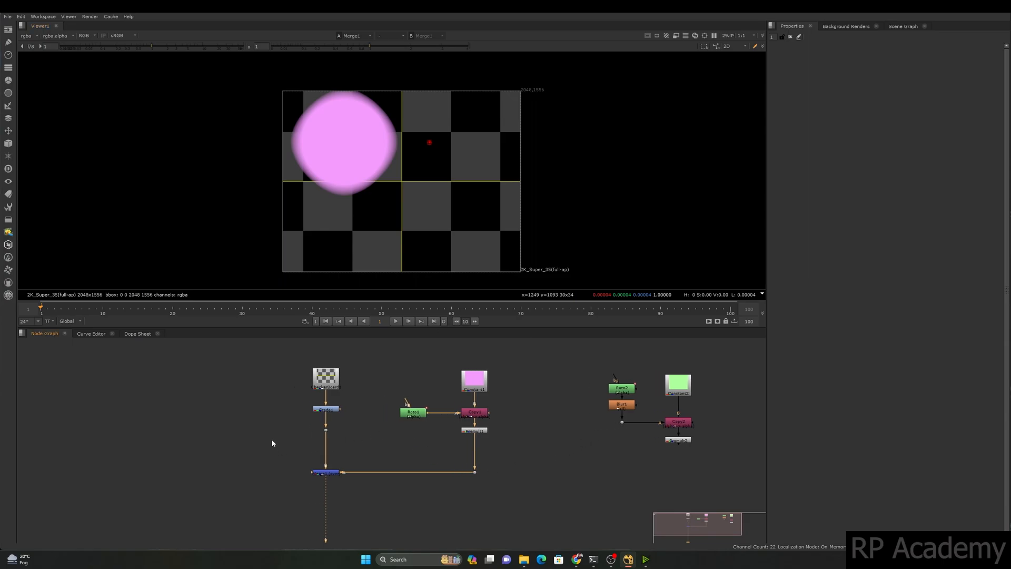
{"action": "left_click", "coordinate": [273, 444]}
{"action": "key", "text": "t"}
{"action": "scroll", "coordinate": [273, 443], "scroll_direction": "up", "scroll_amount": 5}
{"action": "left_click_drag", "start_coordinate": [272, 437], "coordinate": [311, 430]}
{"action": "left_click", "coordinate": [272, 396]}
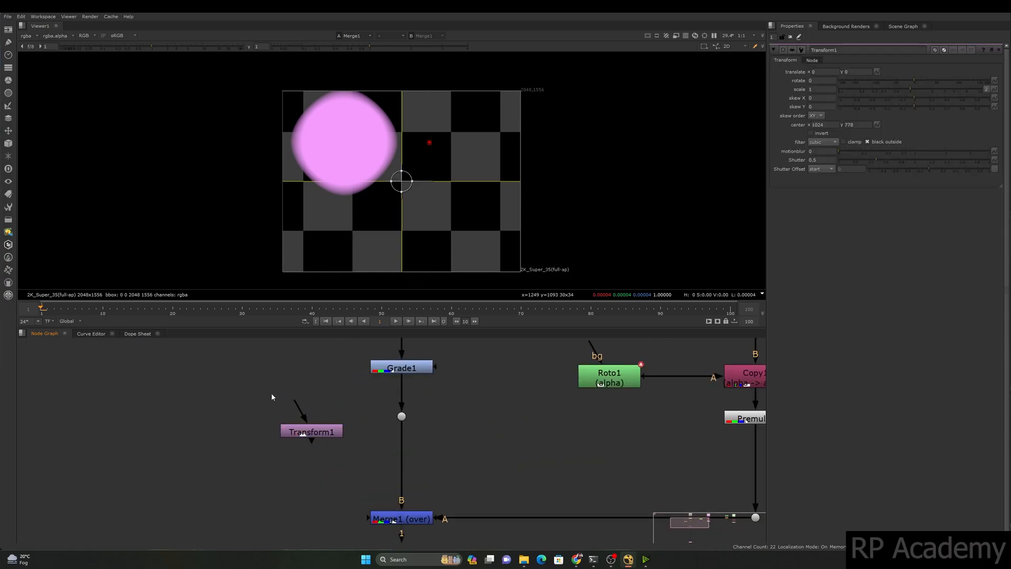
Step: Add a second unconnected Transform node by name search and place it beside Transform1
{"action": "key", "text": "Tab"}
{"action": "type", "text": "trans"}
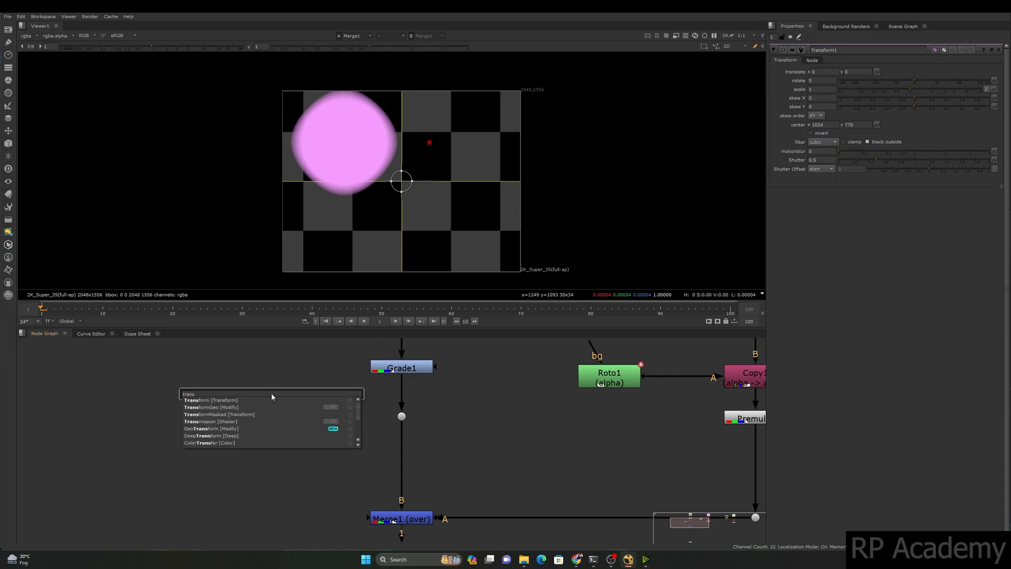
{"action": "key", "text": "Down"}
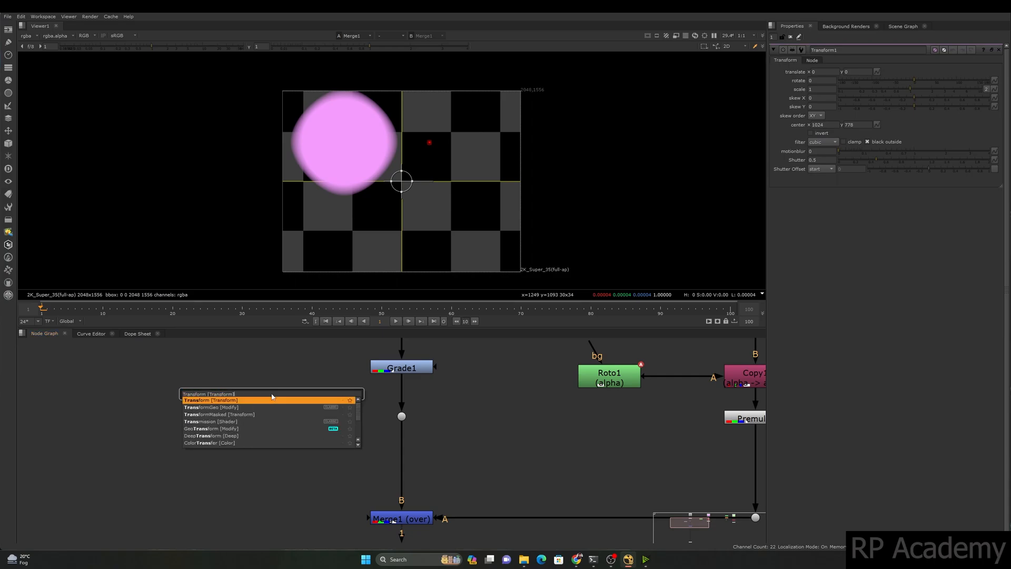
{"action": "key", "text": "Return"}
{"action": "left_click_drag", "start_coordinate": [273, 399], "coordinate": [218, 402]}
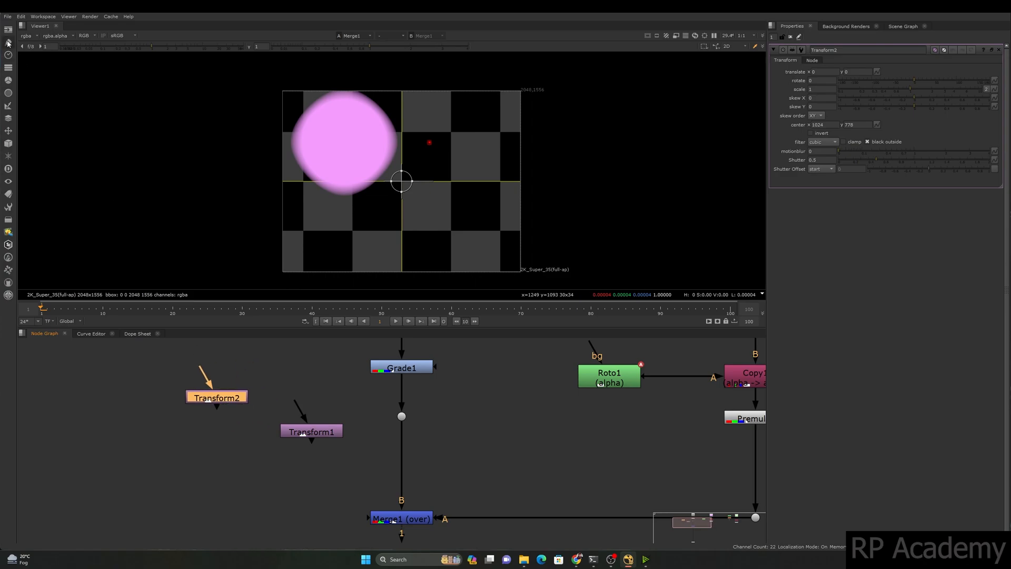
Step: Add another Transform node from the transform node category, and delete both extra Transform nodes
{"action": "left_click", "coordinate": [8, 118]}
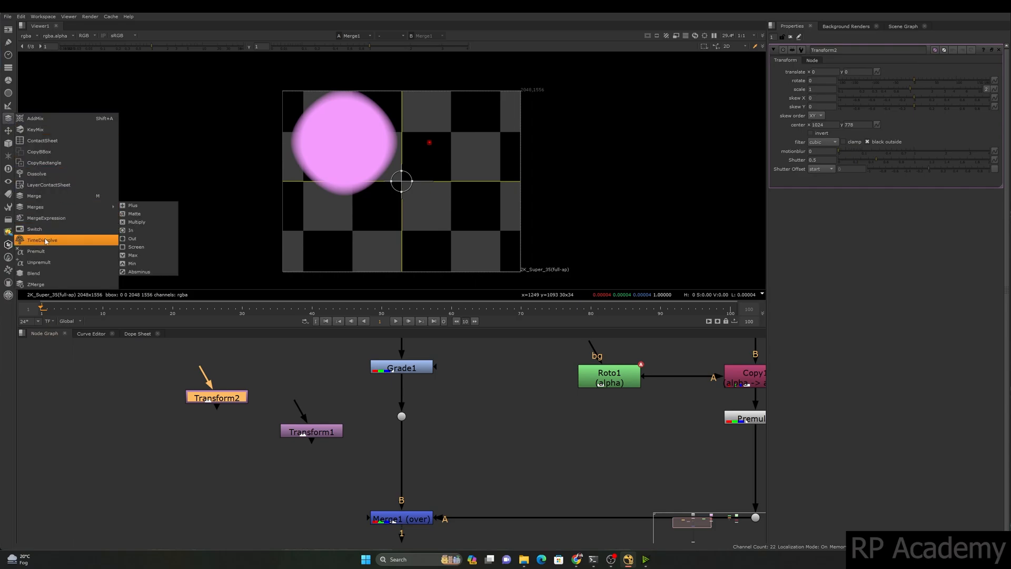
{"action": "left_click", "coordinate": [7, 131]}
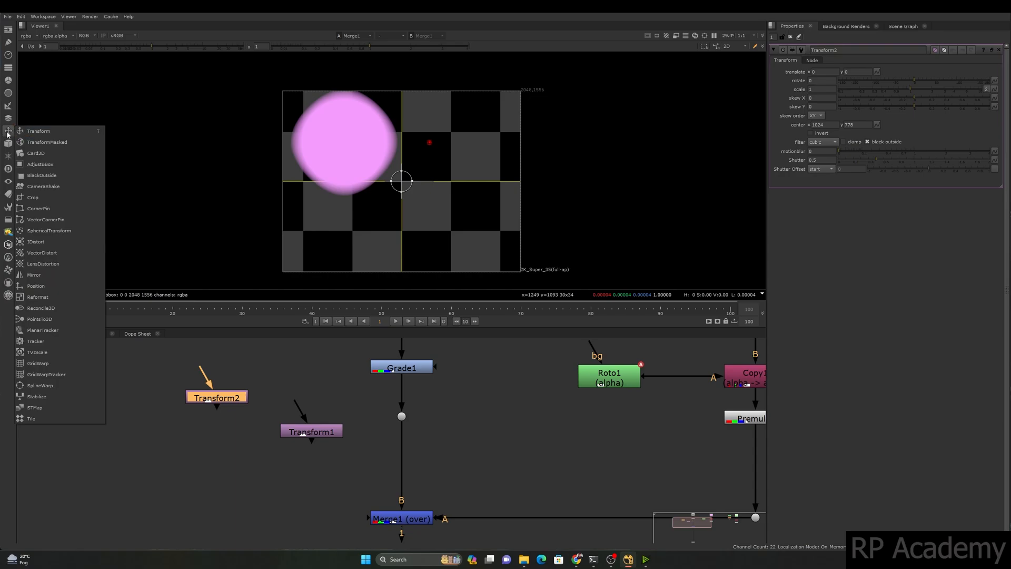
{"action": "left_click", "coordinate": [37, 131]}
{"action": "left_click_drag", "start_coordinate": [227, 415], "coordinate": [169, 441]}
{"action": "scroll", "coordinate": [169, 440], "scroll_direction": "down", "scroll_amount": 2}
{"action": "left_click_drag", "start_coordinate": [219, 390], "coordinate": [99, 487]}
{"action": "key", "text": "Delete"}
Step: Move CheckerBoard1 away from the Grade1 pipe, view its output directly, and reposition Viewer1 below Transform1
{"action": "scroll", "coordinate": [229, 445], "scroll_direction": "up", "scroll_amount": 2}
{"action": "left_click_drag", "start_coordinate": [248, 418], "coordinate": [208, 421]}
{"action": "scroll", "coordinate": [280, 438], "scroll_direction": "down", "scroll_amount": 4}
{"action": "middle_click_drag", "start_coordinate": [241, 401], "coordinate": [342, 449]}
{"action": "scroll", "coordinate": [379, 437], "scroll_direction": "up", "scroll_amount": 3}
{"action": "scroll", "coordinate": [421, 424], "scroll_direction": "up", "scroll_amount": 1}
{"action": "scroll", "coordinate": [445, 417], "scroll_direction": "down", "scroll_amount": 3}
{"action": "left_click_drag", "start_coordinate": [407, 401], "coordinate": [379, 400]}
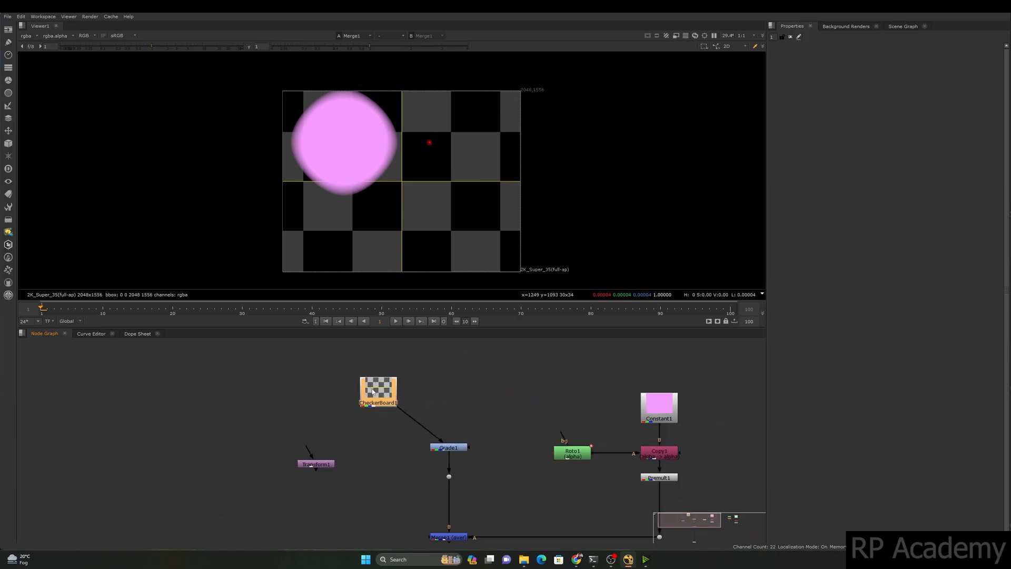
{"action": "key", "text": "1"}
{"action": "scroll", "coordinate": [400, 460], "scroll_direction": "down", "scroll_amount": 3}
{"action": "left_click_drag", "start_coordinate": [430, 534], "coordinate": [375, 421]}
{"action": "scroll", "coordinate": [374, 419], "scroll_direction": "up", "scroll_amount": 8}
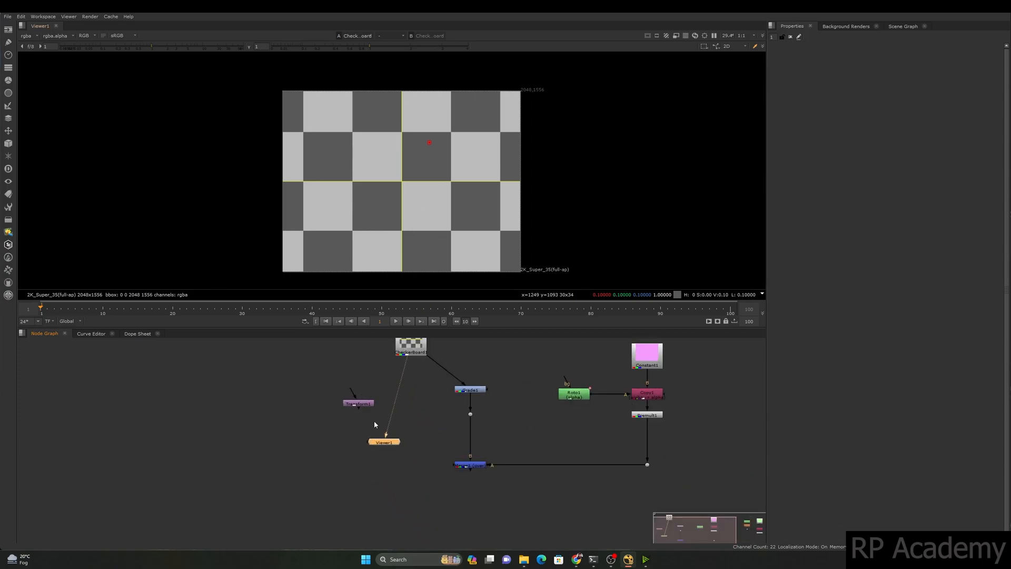
Step: Insert Transform1 between CheckerBoard1 and the viewer, and open its properties
{"action": "left_click_drag", "start_coordinate": [288, 495], "coordinate": [360, 454]}
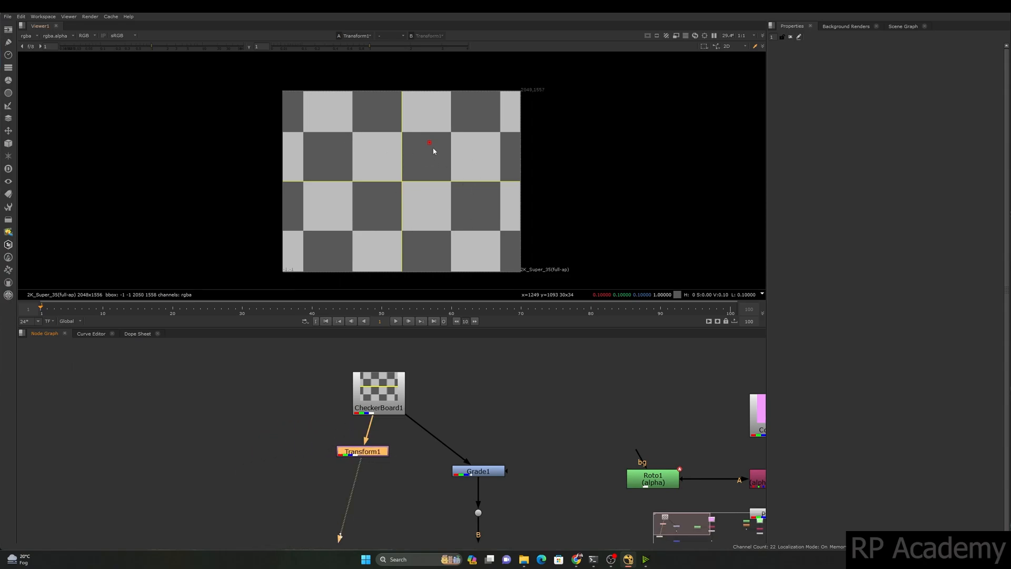
{"action": "double_click", "coordinate": [371, 454]}
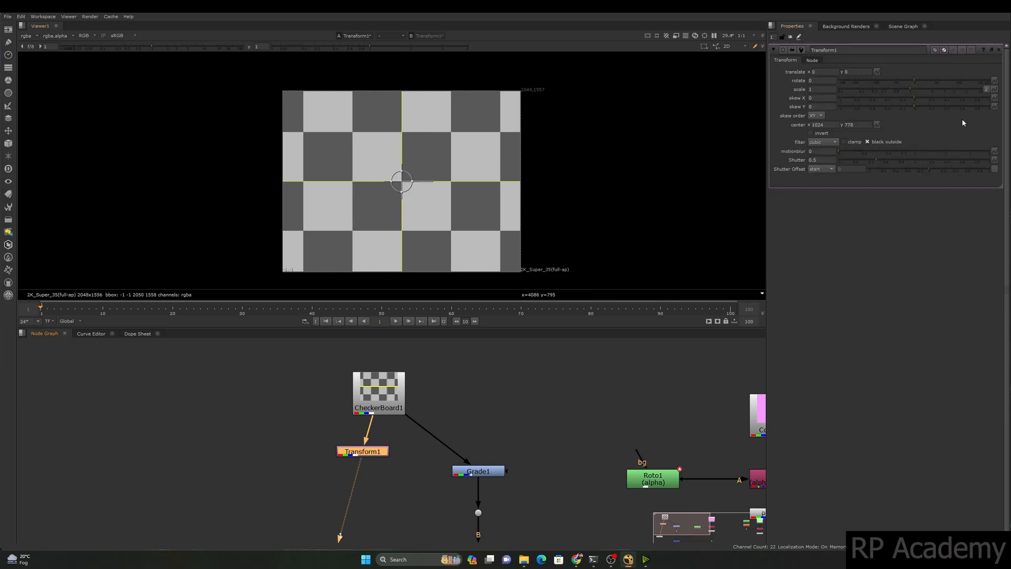
Step: Examine the transform pivot over the checkerboard and the matching center x and y fields of Transform1
{"action": "left_click_drag", "start_coordinate": [618, 112], "coordinate": [253, 259]}
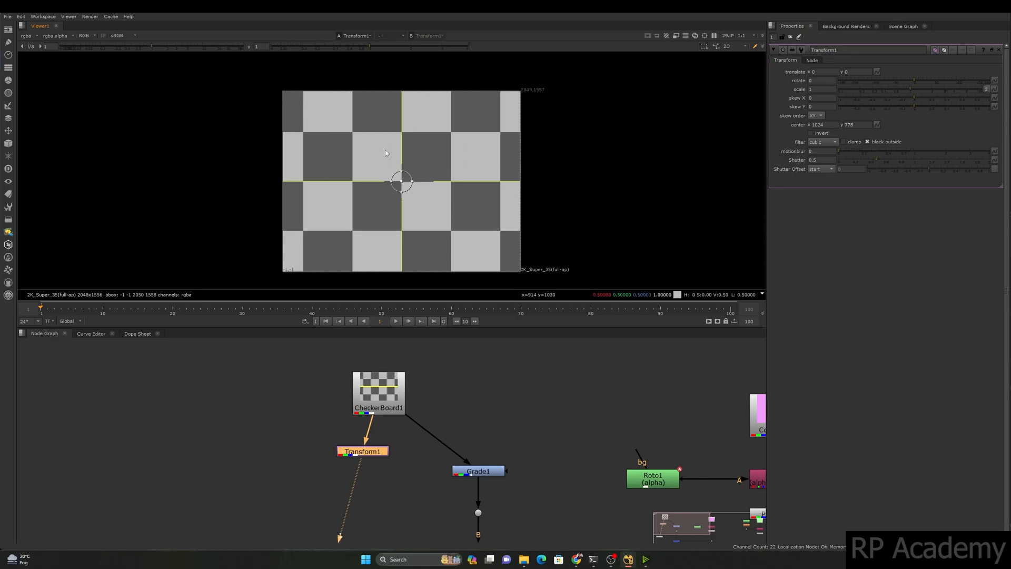
{"action": "left_click_drag", "start_coordinate": [236, 105], "coordinate": [571, 251]}
{"action": "scroll", "coordinate": [401, 181], "scroll_direction": "up", "scroll_amount": 2}
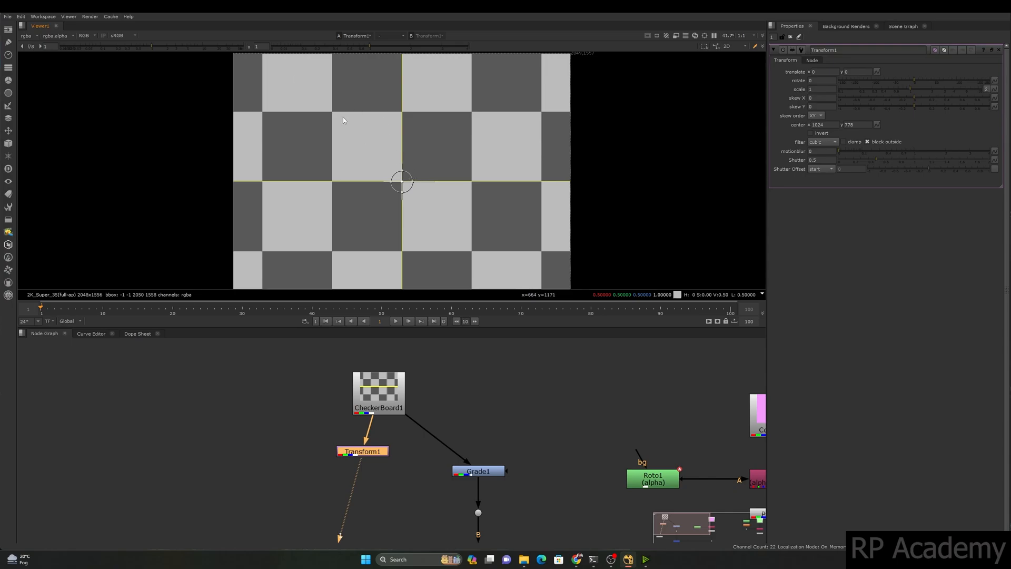
{"action": "left_click_drag", "start_coordinate": [508, 127], "coordinate": [347, 210]}
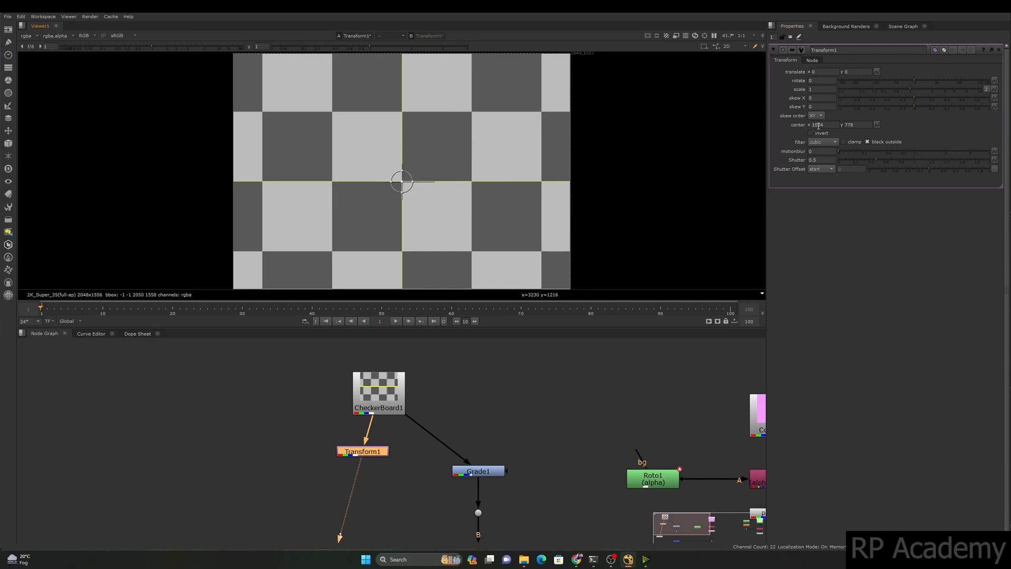
{"action": "left_click", "coordinate": [856, 124]}
{"action": "left_click", "coordinate": [815, 127]}
{"action": "left_click", "coordinate": [850, 126]}
{"action": "left_click_drag", "start_coordinate": [511, 132], "coordinate": [363, 213]}
Step: Shift Transform1's pivot sideways by lowering center x in steps of 10 to 904
{"action": "left_click", "coordinate": [824, 123]}
{"action": "key", "text": "Down"}
{"action": "key", "text": "Down"}
{"action": "key", "text": "Down"}
{"action": "key", "text": "Down"}
{"action": "key", "text": "Down"}
{"action": "key", "text": "Down"}
{"action": "key", "text": "Down"}
{"action": "key", "text": "Down"}
{"action": "key", "text": "Down"}
{"action": "key", "text": "Down"}
{"action": "key", "text": "Down"}
{"action": "key", "text": "Down"}
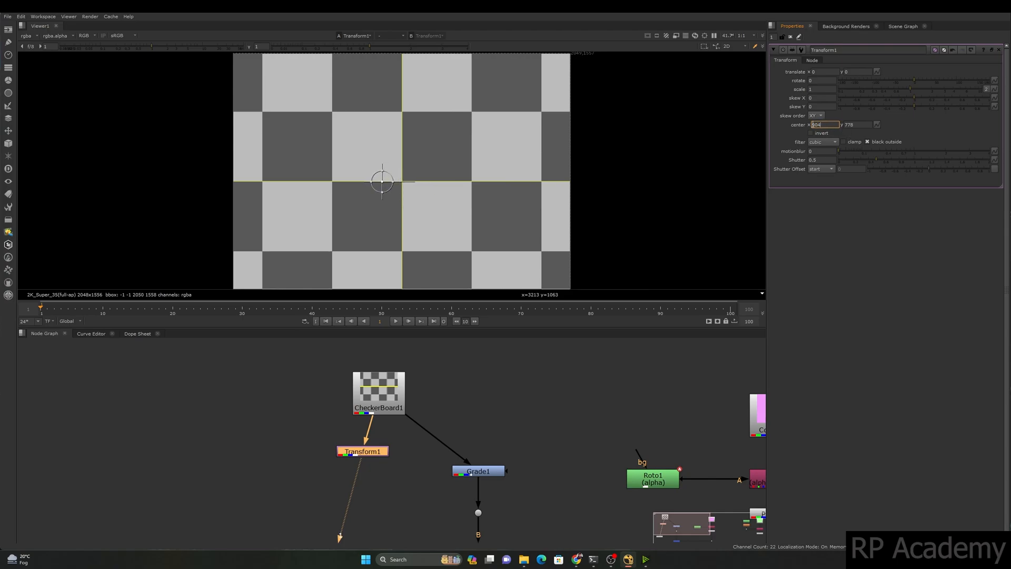
Step: Nudge the pivot sideways in both directions and reset Transform1's center x to 1024
{"action": "left_click_drag", "start_coordinate": [163, 166], "coordinate": [690, 155]}
{"action": "left_click", "coordinate": [814, 124]}
{"action": "key", "text": "Down"}
{"action": "key", "text": "Down"}
{"action": "key", "text": "Down"}
{"action": "key", "text": "Up"}
{"action": "key", "text": "Up"}
{"action": "key", "text": "Up"}
{"action": "key", "text": "Up"}
{"action": "key", "text": "Up"}
{"action": "key", "text": "Up"}
{"action": "key", "text": "Up"}
{"action": "key", "text": "Up"}
{"action": "key", "text": "Up"}
{"action": "type", "text": "1024"}
{"action": "key", "text": "Return"}
Step: Move Transform1's pivot down and up over the checkerboard by stepping the center y value
{"action": "scroll", "coordinate": [422, 179], "scroll_direction": "down", "scroll_amount": 4}
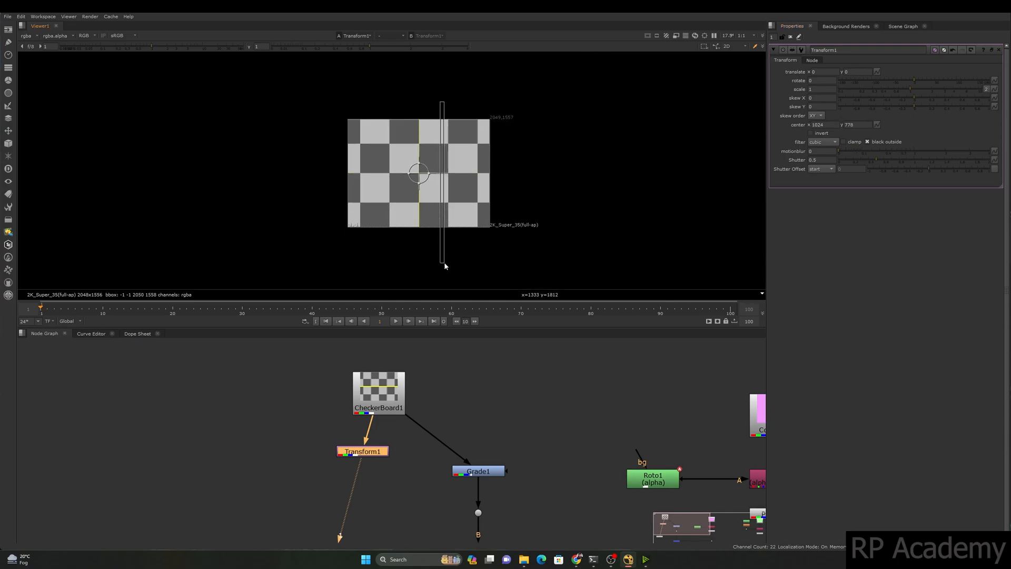
{"action": "scroll", "coordinate": [421, 194], "scroll_direction": "up", "scroll_amount": 3}
{"action": "middle_click_drag", "start_coordinate": [428, 180], "coordinate": [419, 210]}
{"action": "left_click", "coordinate": [846, 126]}
{"action": "key", "text": "Down"}
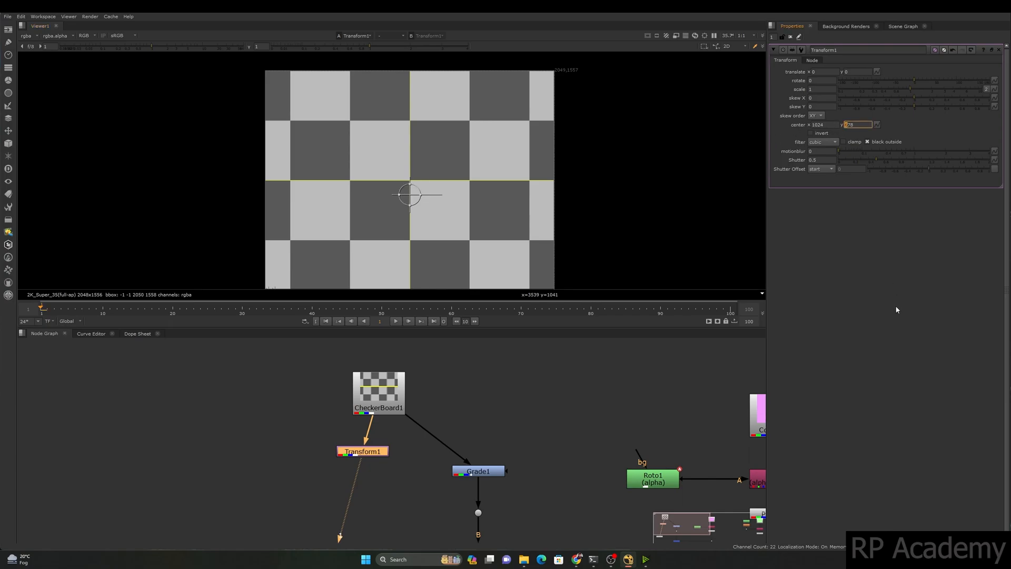
{"action": "key", "text": "Down"}
{"action": "key", "text": "Down"}
{"action": "key", "text": "Down"}
{"action": "key", "text": "Down"}
{"action": "key", "text": "Up"}
{"action": "key", "text": "Up"}
{"action": "key", "text": "Up"}
{"action": "key", "text": "Up"}
{"action": "key", "text": "Up"}
{"action": "key", "text": "Up"}
{"action": "key", "text": "Up"}
{"action": "key", "text": "Up"}
{"action": "key", "text": "Up"}
{"action": "left_click", "coordinate": [854, 182]}
Step: Step Transform1's center y up and down once more and return it to 778
{"action": "left_click", "coordinate": [847, 125]}
{"action": "key", "text": "Down"}
{"action": "key", "text": "Down"}
{"action": "key", "text": "Up"}
{"action": "key", "text": "Up"}
{"action": "key", "text": "Down"}
{"action": "key", "text": "Down"}
{"action": "key", "text": "Down"}
{"action": "key", "text": "Down"}
{"action": "scroll", "coordinate": [510, 163], "scroll_direction": "up", "scroll_amount": 1}
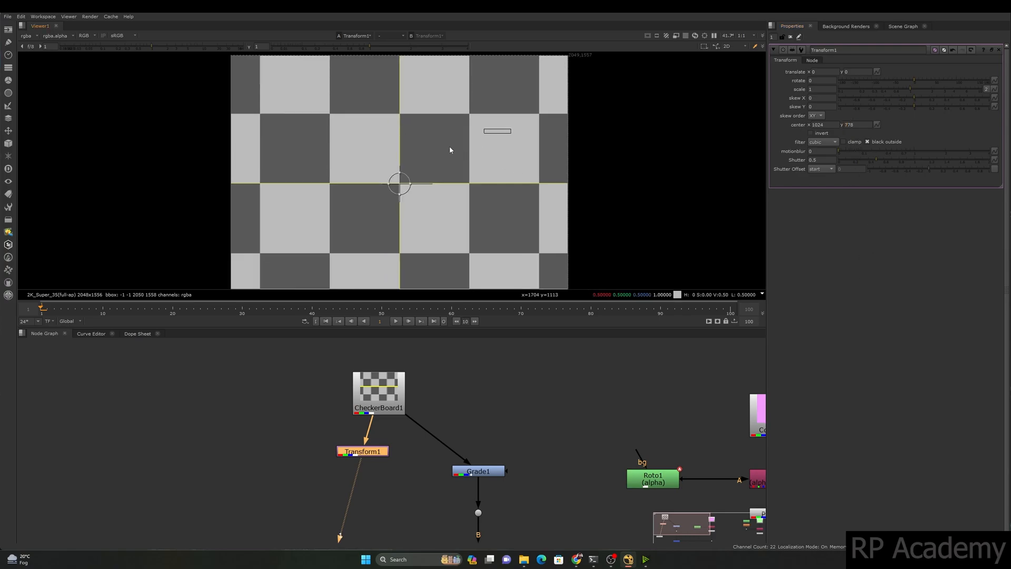
{"action": "left_click_drag", "start_coordinate": [312, 155], "coordinate": [510, 231]}
{"action": "scroll", "coordinate": [459, 229], "scroll_direction": "down", "scroll_amount": 2}
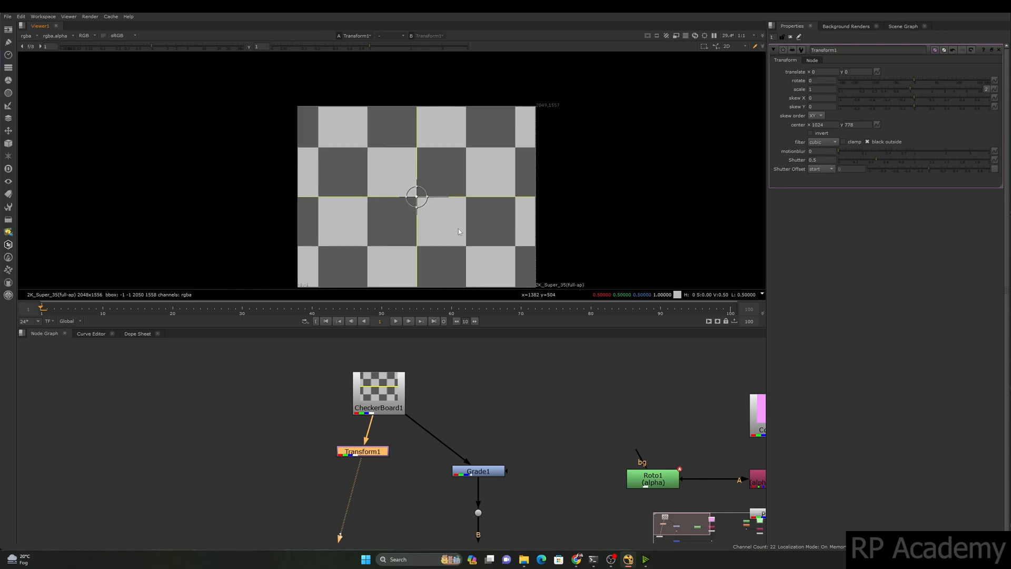
{"action": "left_click_drag", "start_coordinate": [508, 131], "coordinate": [349, 244]}
{"action": "scroll", "coordinate": [381, 196], "scroll_direction": "up", "scroll_amount": 2}
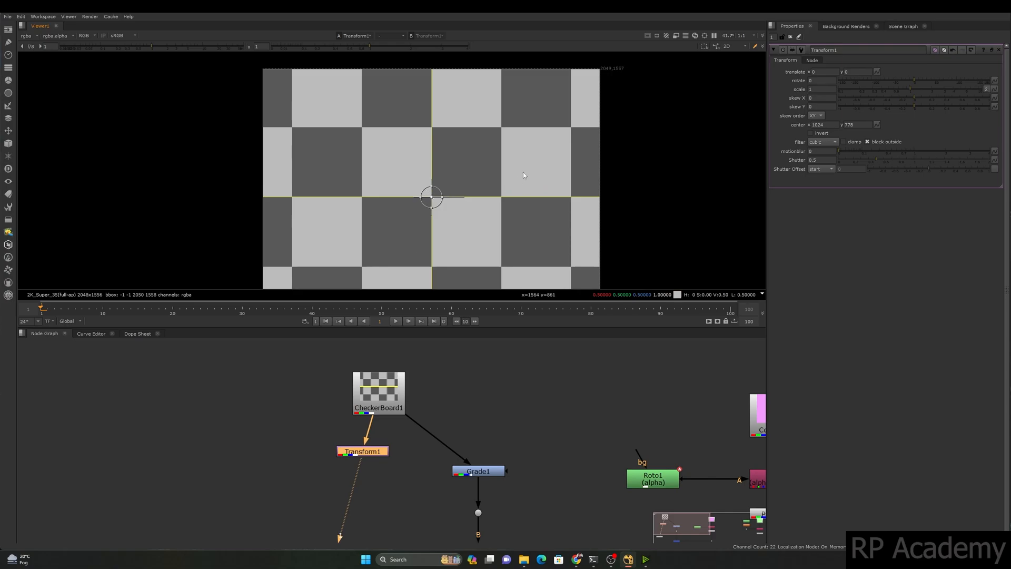
{"action": "left_click_drag", "start_coordinate": [487, 166], "coordinate": [388, 228]}
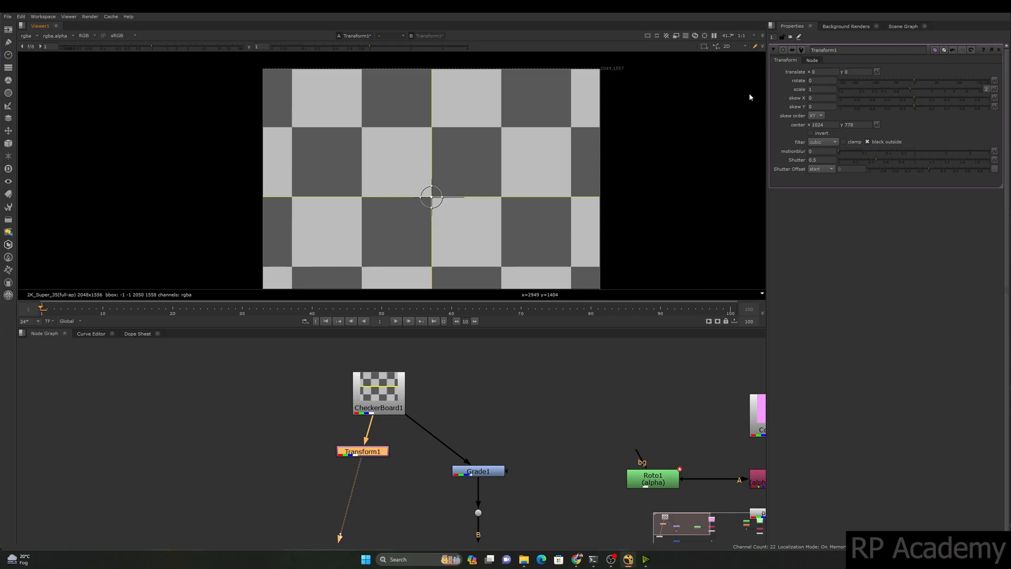
Step: Slide the checkerboard sideways by stepping Transform1's translate x into negative values, and reset it to 0
{"action": "left_click", "coordinate": [819, 71]}
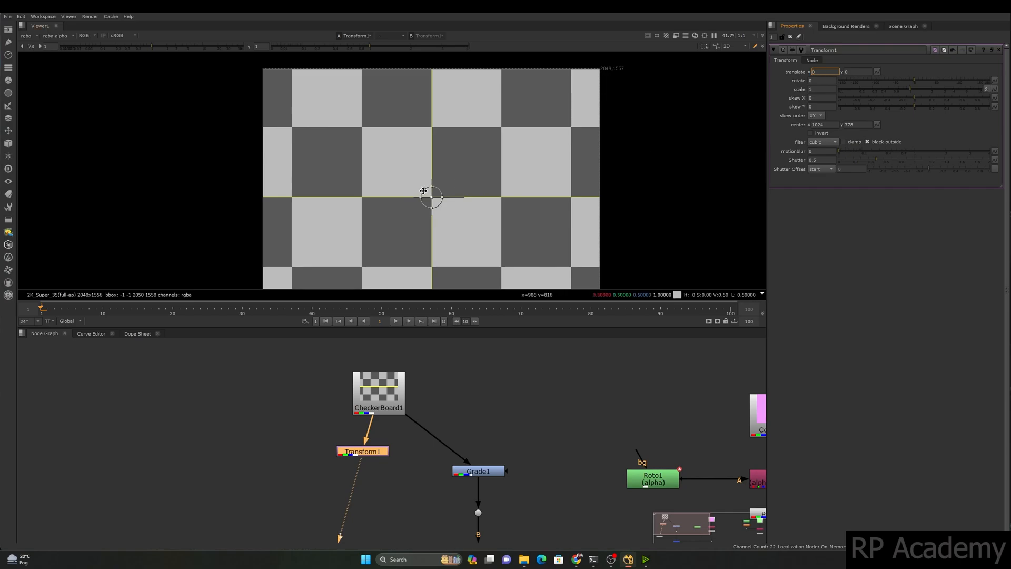
{"action": "key", "text": "Down"}
{"action": "key", "text": "Down"}
{"action": "key", "text": "Down"}
{"action": "key", "text": "Down"}
{"action": "key", "text": "Down"}
{"action": "key", "text": "Down"}
{"action": "key", "text": "Down"}
{"action": "key", "text": "Down"}
{"action": "key", "text": "Down"}
{"action": "key", "text": "Down"}
{"action": "key", "text": "Down"}
{"action": "key", "text": "Down"}
{"action": "key", "text": "Down"}
{"action": "key", "text": "Down"}
{"action": "key", "text": "Down"}
{"action": "key", "text": "Down"}
{"action": "key", "text": "Down"}
{"action": "key", "text": "Down"}
{"action": "key", "text": "Down"}
{"action": "key", "text": "Down"}
{"action": "key", "text": "Down"}
{"action": "key", "text": "Down"}
{"action": "key", "text": "Down"}
{"action": "key", "text": "Down"}
{"action": "key", "text": "Down"}
{"action": "key", "text": "Down"}
{"action": "key", "text": "Down"}
{"action": "key", "text": "Down"}
{"action": "key", "text": "Down"}
{"action": "key", "text": "Down"}
{"action": "key", "text": "Down"}
{"action": "key", "text": "Down"}
{"action": "key", "text": "Down"}
{"action": "key", "text": "Down"}
{"action": "key", "text": "Down"}
{"action": "key", "text": "Down"}
{"action": "key", "text": "Down"}
{"action": "key", "text": "Down"}
{"action": "key", "text": "Down"}
{"action": "key", "text": "Down"}
{"action": "key", "text": "Down"}
{"action": "key", "text": "Down"}
{"action": "key", "text": "Down"}
{"action": "key", "text": "Down"}
{"action": "key", "text": "Down"}
{"action": "key", "text": "Down"}
{"action": "key", "text": "Down"}
{"action": "key", "text": "Down"}
{"action": "key", "text": "Down"}
{"action": "key", "text": "Down"}
{"action": "key", "text": "Down"}
{"action": "key", "text": "Down"}
{"action": "key", "text": "Down"}
{"action": "key", "text": "Down"}
{"action": "key", "text": "Down"}
{"action": "key", "text": "Down"}
{"action": "key", "text": "Down"}
{"action": "key", "text": "Down"}
{"action": "key", "text": "Down"}
{"action": "key", "text": "Down"}
{"action": "key", "text": "Down"}
{"action": "key", "text": "Down"}
{"action": "key", "text": "Down"}
{"action": "key", "text": "Down"}
{"action": "key", "text": "Down"}
{"action": "key", "text": "Down"}
{"action": "key", "text": "Down"}
{"action": "key", "text": "Down"}
{"action": "key", "text": "Down"}
{"action": "key", "text": "Down"}
{"action": "key", "text": "Down"}
{"action": "key", "text": "Down"}
{"action": "key", "text": "Down"}
{"action": "key", "text": "Down"}
{"action": "key", "text": "Down"}
{"action": "key", "text": "Down"}
{"action": "key", "text": "Down"}
{"action": "key", "text": "Down"}
{"action": "key", "text": "Down"}
{"action": "key", "text": "Down"}
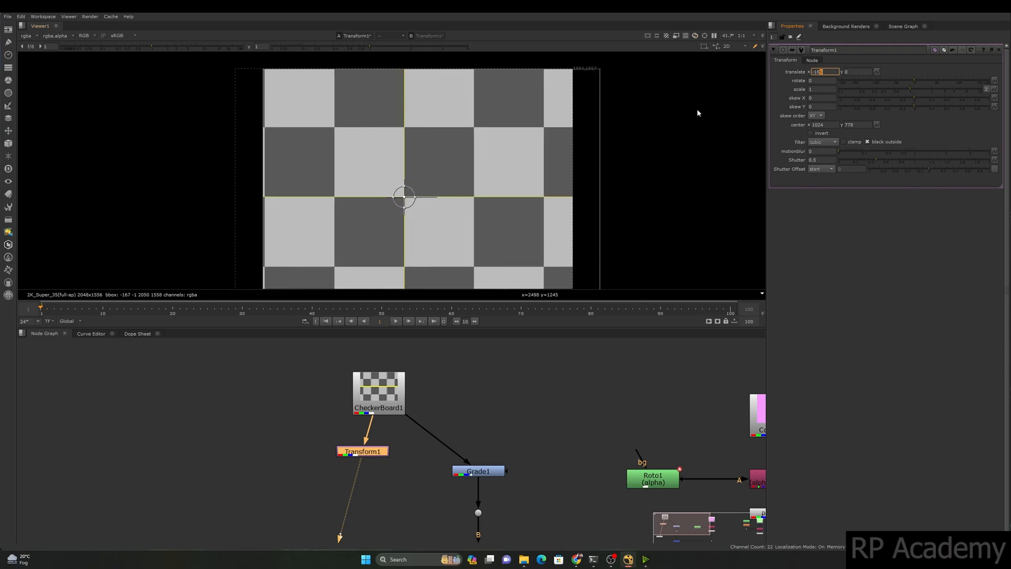
{"action": "key", "text": "Return"}
Step: Move the checkerboard down by stepping Transform1's translate y into negative values, and reset it to 0
{"action": "left_click", "coordinate": [859, 70]}
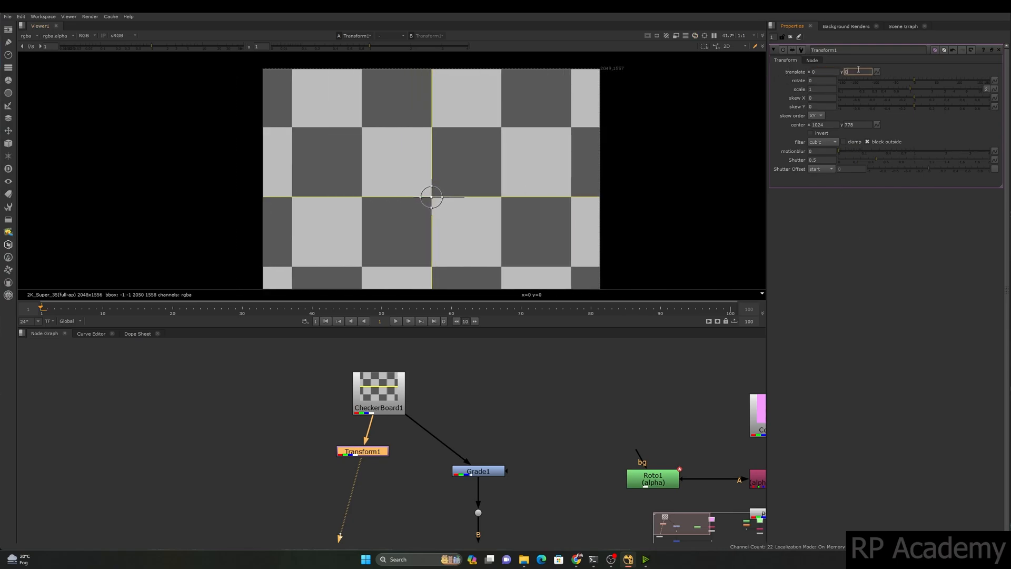
{"action": "key", "text": "Down"}
{"action": "key", "text": "Down"}
{"action": "key", "text": "Down"}
{"action": "key", "text": "Down"}
{"action": "key", "text": "Down"}
{"action": "key", "text": "Down"}
{"action": "key", "text": "Down"}
{"action": "key", "text": "Down"}
{"action": "key", "text": "Down"}
{"action": "key", "text": "Down"}
{"action": "key", "text": "Down"}
{"action": "key", "text": "Down"}
{"action": "key", "text": "Down"}
{"action": "key", "text": "Down"}
{"action": "key", "text": "Down"}
{"action": "key", "text": "Down"}
{"action": "key", "text": "Down"}
{"action": "key", "text": "Down"}
{"action": "key", "text": "Down"}
{"action": "key", "text": "Down"}
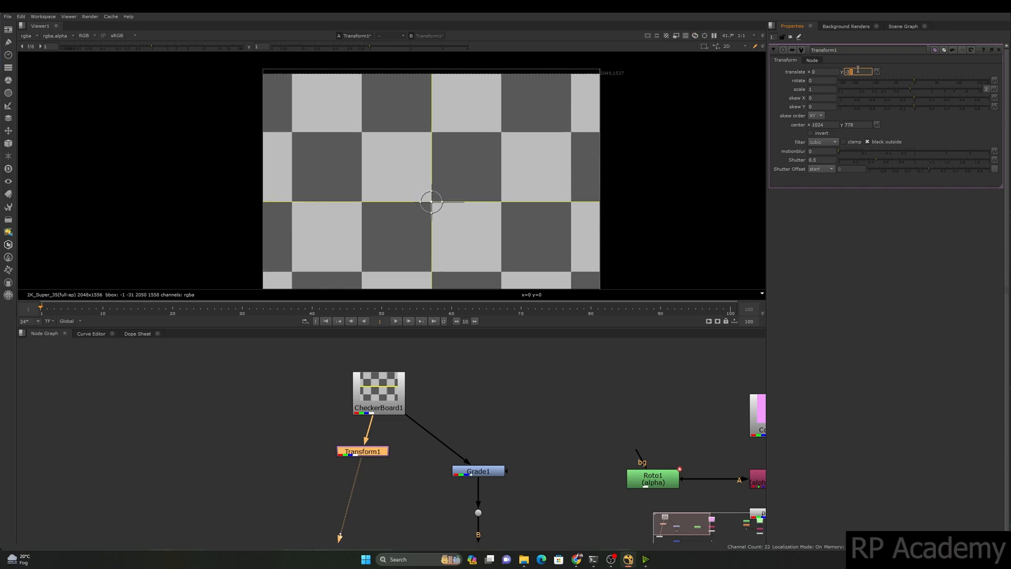
{"action": "key", "text": "Down"}
{"action": "key", "text": "Down"}
{"action": "key", "text": "Down"}
{"action": "key", "text": "Down"}
{"action": "key", "text": "Down"}
{"action": "key", "text": "Down"}
{"action": "key", "text": "Down"}
{"action": "key", "text": "Down"}
{"action": "key", "text": "Down"}
{"action": "key", "text": "Down"}
{"action": "key", "text": "Down"}
{"action": "key", "text": "Down"}
{"action": "key", "text": "Down"}
{"action": "key", "text": "Down"}
{"action": "key", "text": "Down"}
{"action": "key", "text": "Down"}
{"action": "key", "text": "Down"}
{"action": "key", "text": "Down"}
{"action": "key", "text": "Down"}
{"action": "key", "text": "Down"}
{"action": "left_click_drag", "start_coordinate": [858, 70], "coordinate": [843, 76]}
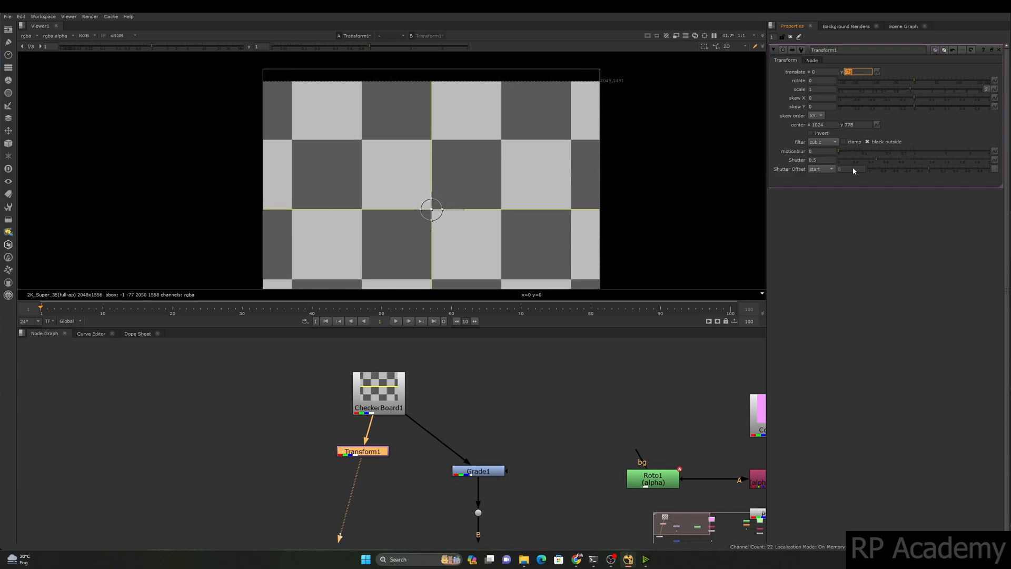
{"action": "type", "text": "0"}
{"action": "key", "text": "Return"}
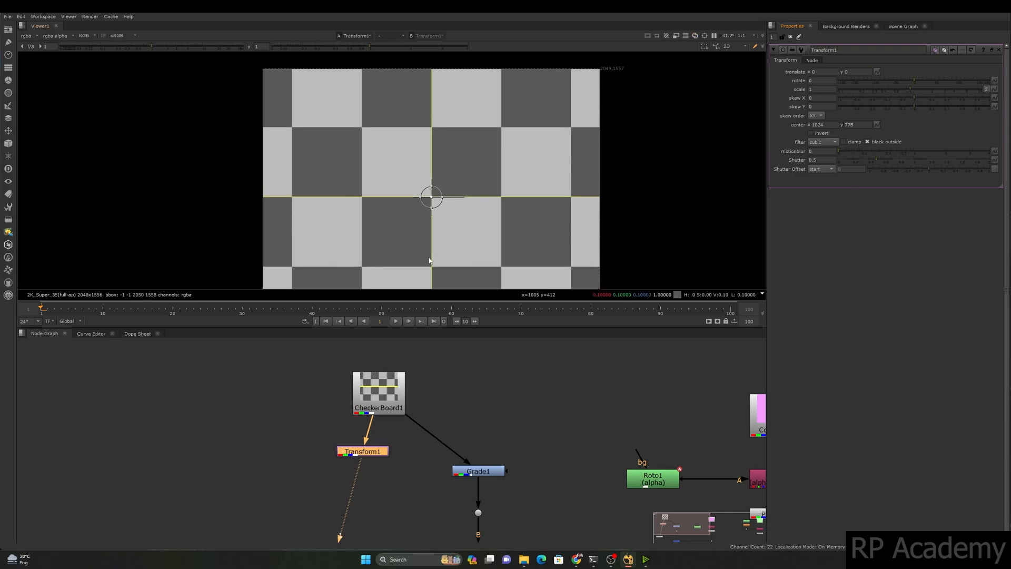
{"action": "left_click_drag", "start_coordinate": [355, 156], "coordinate": [479, 233]}
{"action": "left_click_drag", "start_coordinate": [363, 133], "coordinate": [509, 235]}
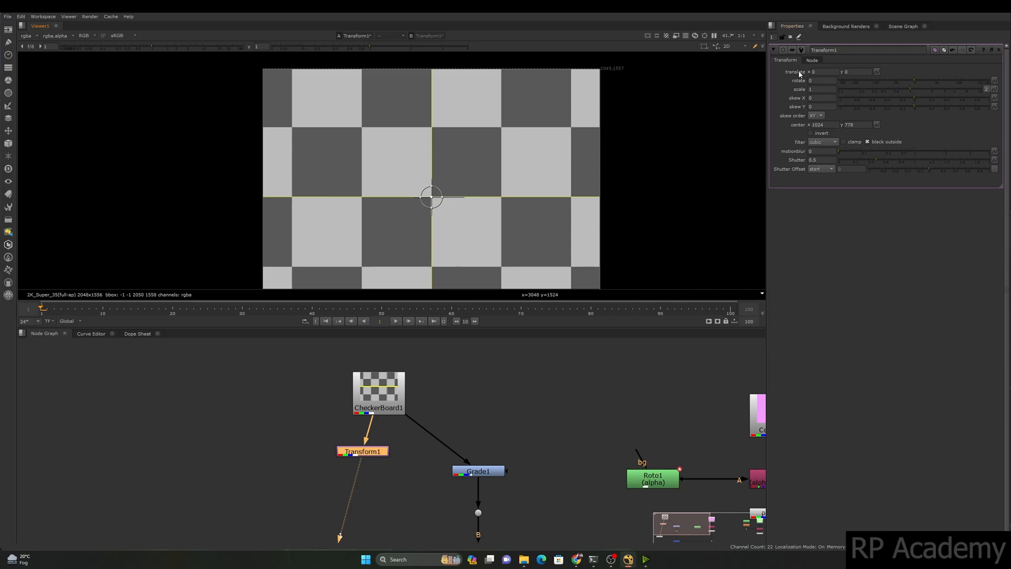
Step: Move the checkerboard sideways, down and diagonally with Transform1's on-screen handle, undoing each move
{"action": "left_click_drag", "start_coordinate": [432, 197], "coordinate": [371, 189]}
{"action": "key", "text": "ctrl+z"}
{"action": "left_click_drag", "start_coordinate": [432, 197], "coordinate": [501, 199]}
{"action": "key", "text": "ctrl+z"}
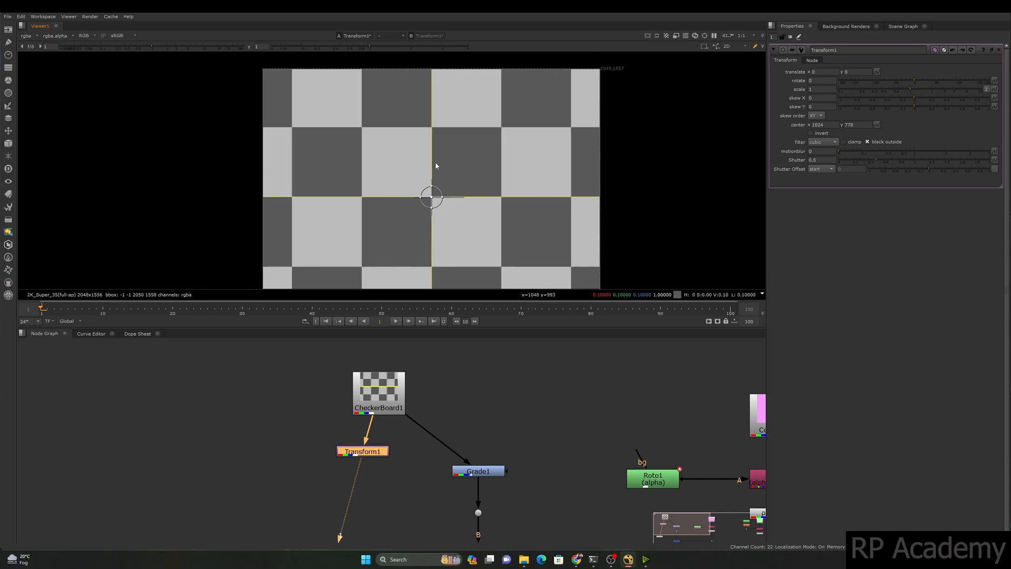
{"action": "left_click_drag", "start_coordinate": [430, 198], "coordinate": [432, 252]}
{"action": "key", "text": "ctrl+z"}
{"action": "left_click_drag", "start_coordinate": [432, 197], "coordinate": [403, 229]}
{"action": "key", "text": "ctrl+z"}
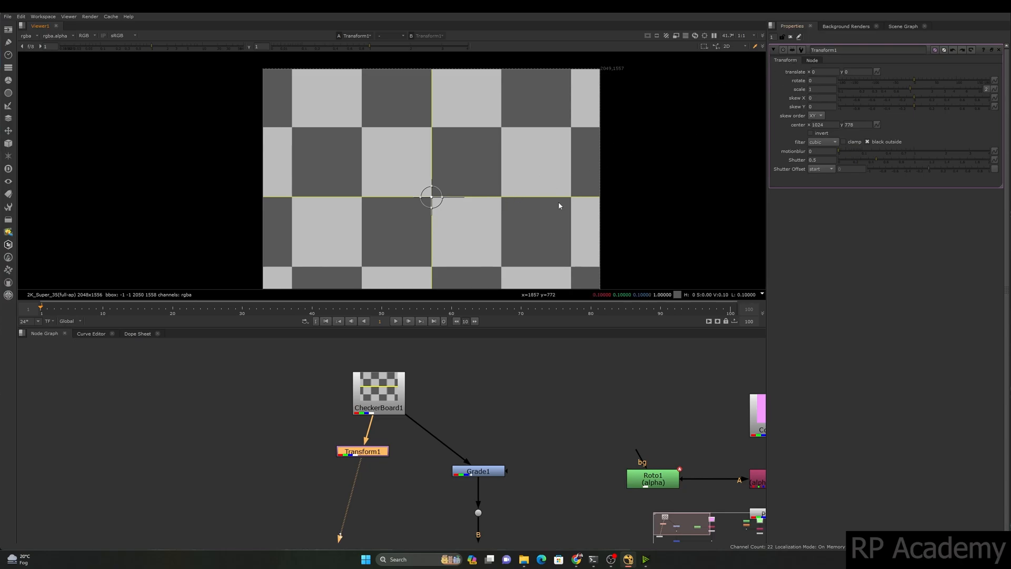
{"action": "left_click_drag", "start_coordinate": [653, 141], "coordinate": [296, 245]}
{"action": "left_click_drag", "start_coordinate": [209, 174], "coordinate": [511, 226]}
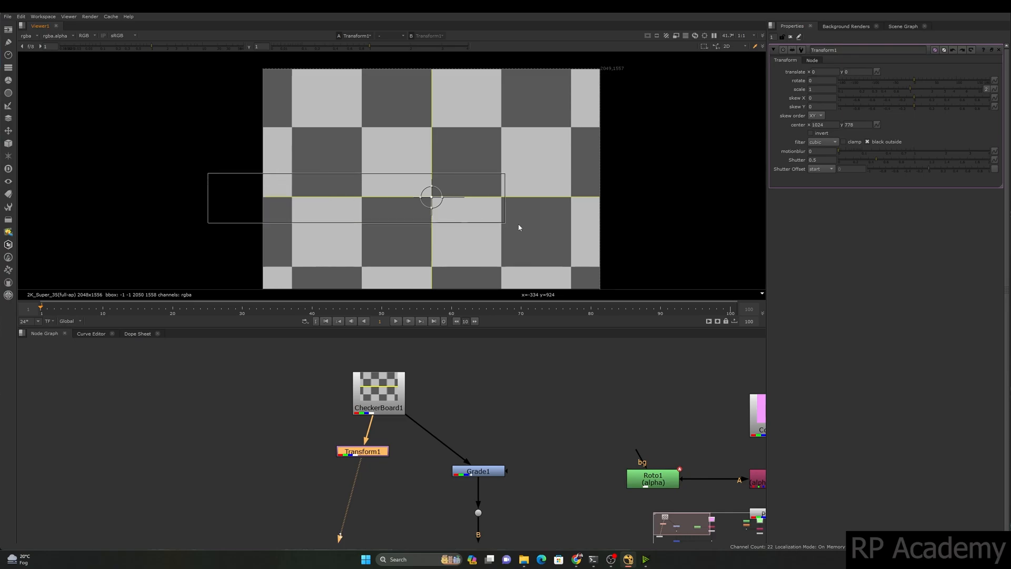
{"action": "left_click_drag", "start_coordinate": [634, 142], "coordinate": [309, 229]}
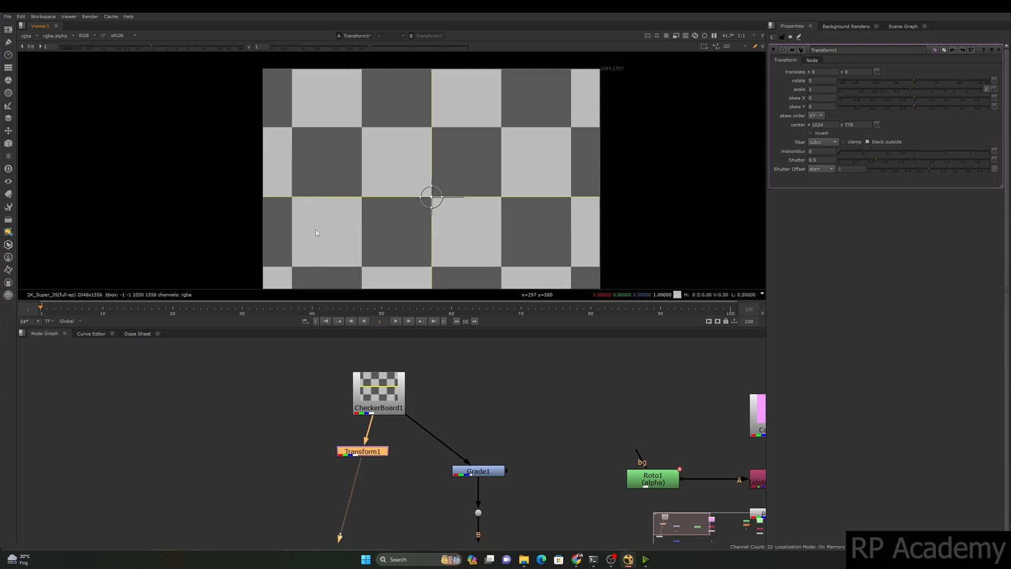
Step: Rotate the checkerboard around its central pivot by stepping Transform1's rotate into positive values, and reset rotate to 0
{"action": "left_click", "coordinate": [817, 81]}
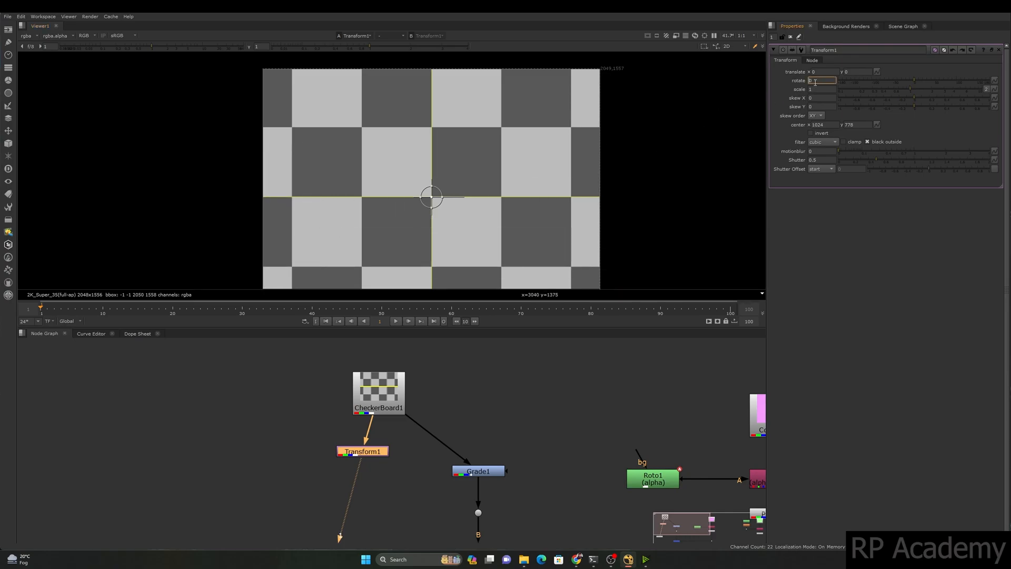
{"action": "key", "text": "Up"}
{"action": "key", "text": "Up"}
{"action": "key", "text": "Up"}
{"action": "key", "text": "Up"}
{"action": "key", "text": "Up"}
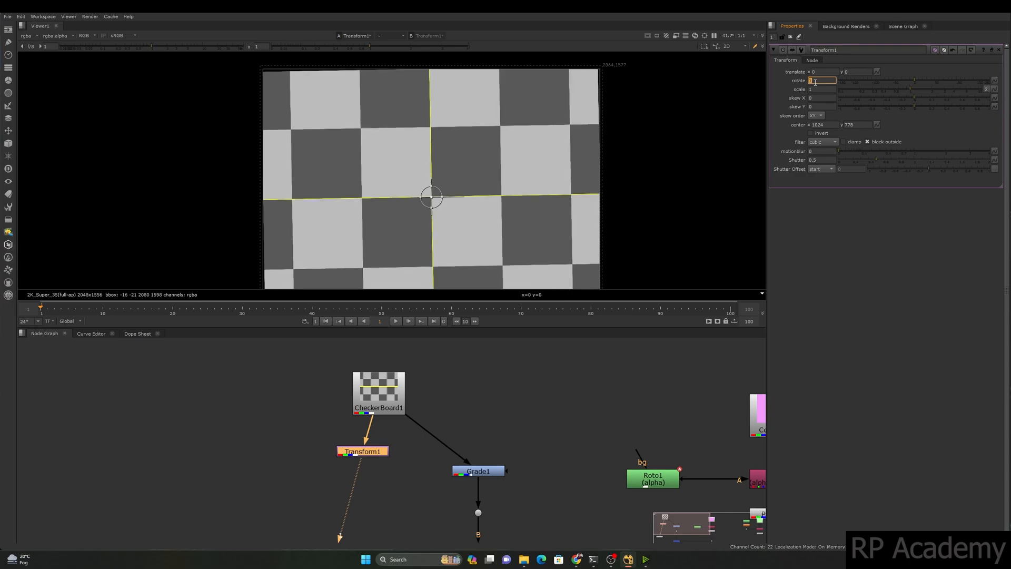
{"action": "key", "text": "Up"}
{"action": "key", "text": "Up"}
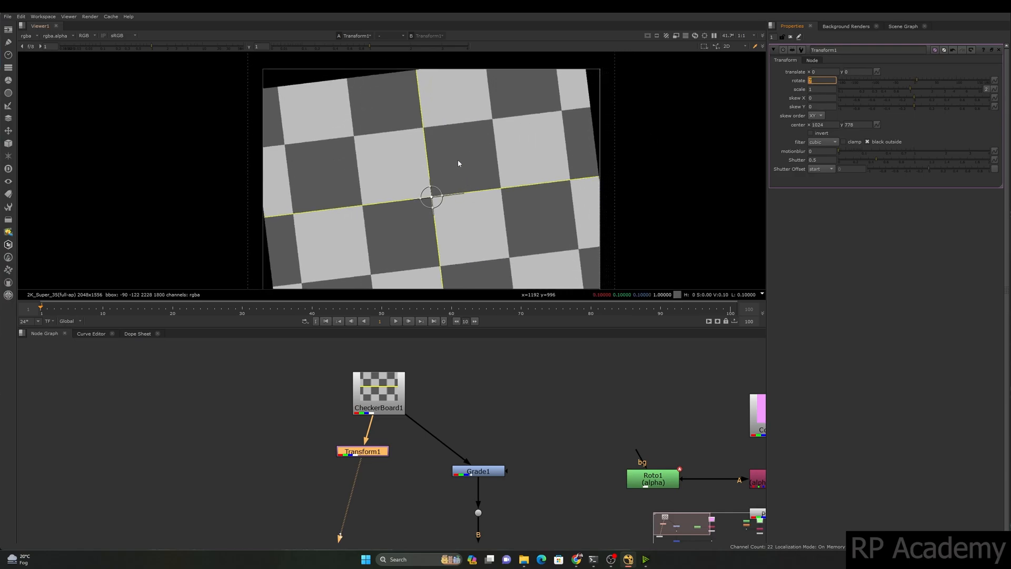
{"action": "key", "text": "Up"}
{"action": "key", "text": "Up"}
{"action": "key", "text": "Up"}
{"action": "key", "text": "Up"}
{"action": "key", "text": "Up"}
{"action": "key", "text": "Up"}
{"action": "key", "text": "Return"}
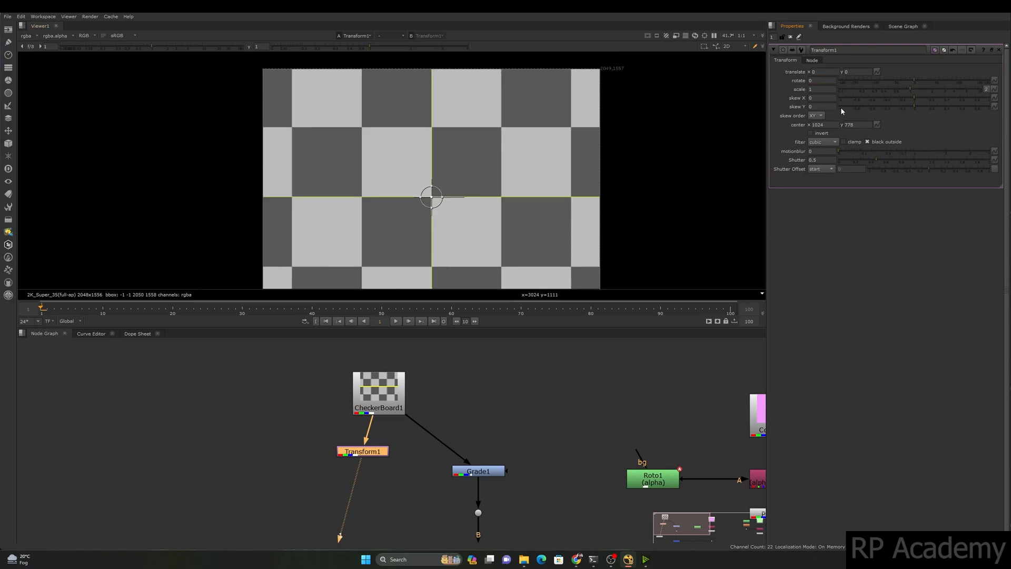
Step: Move Transform1's pivot sideways away from the checkerboard's middle by stepping center x to 529
{"action": "left_click", "coordinate": [813, 126]}
{"action": "key", "text": "Down"}
{"action": "key", "text": "Down"}
{"action": "key", "text": "Up"}
{"action": "key", "text": "Up"}
{"action": "key", "text": "Down"}
{"action": "key", "text": "Down"}
{"action": "key", "text": "Down"}
{"action": "key", "text": "Down"}
{"action": "key", "text": "Down"}
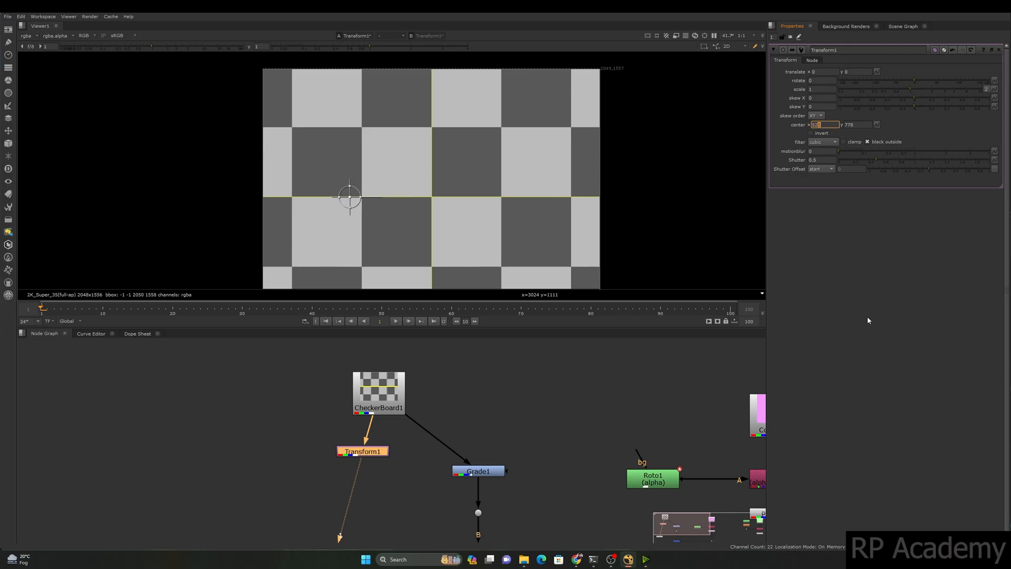
{"action": "left_click", "coordinate": [684, 276]}
Step: Rotate the checkerboard around the off-center pivot through negative and positive rotate values, and reset rotate to 0
{"action": "left_click", "coordinate": [825, 81]}
{"action": "key", "text": "Down"}
{"action": "key", "text": "Down"}
{"action": "key", "text": "Down"}
{"action": "key", "text": "Down"}
{"action": "key", "text": "Down"}
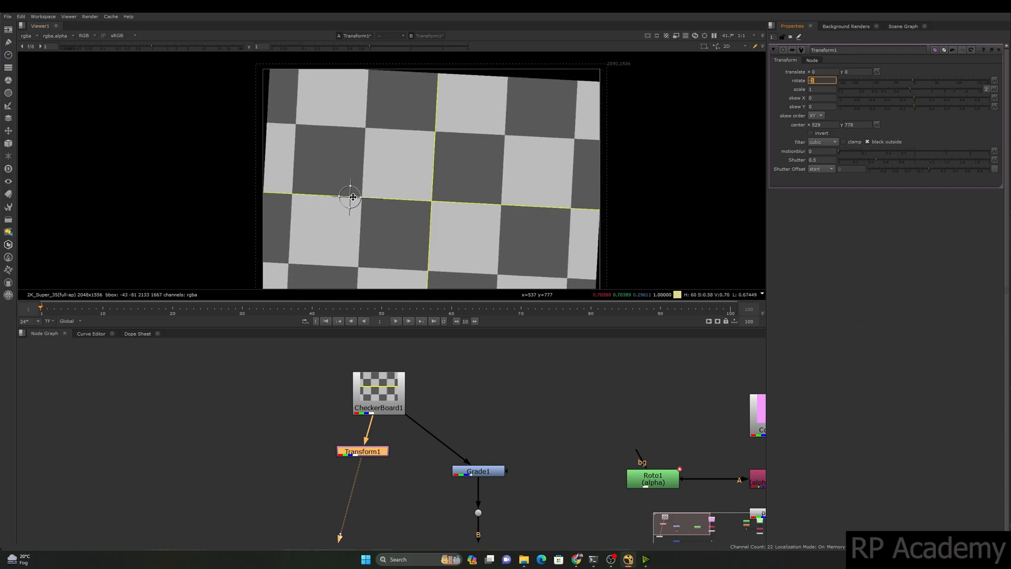
{"action": "key", "text": "Up"}
{"action": "key", "text": "Up"}
{"action": "key", "text": "Up"}
{"action": "key", "text": "Up"}
{"action": "key", "text": "Up"}
{"action": "key", "text": "Up"}
{"action": "key", "text": "Up"}
{"action": "key", "text": "Up"}
{"action": "key", "text": "Up"}
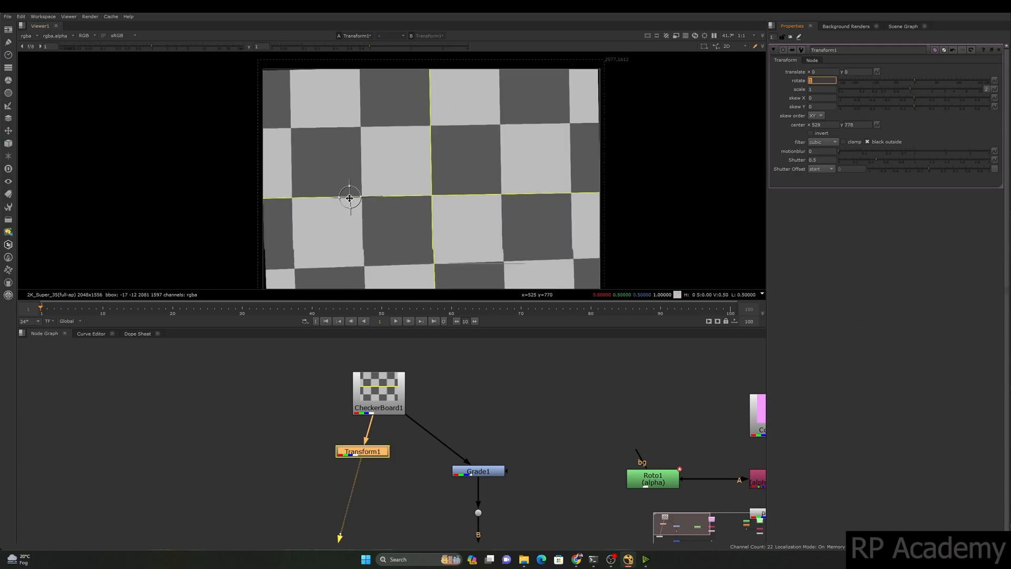
{"action": "key", "text": "Down"}
{"action": "key", "text": "Down"}
{"action": "key", "text": "Down"}
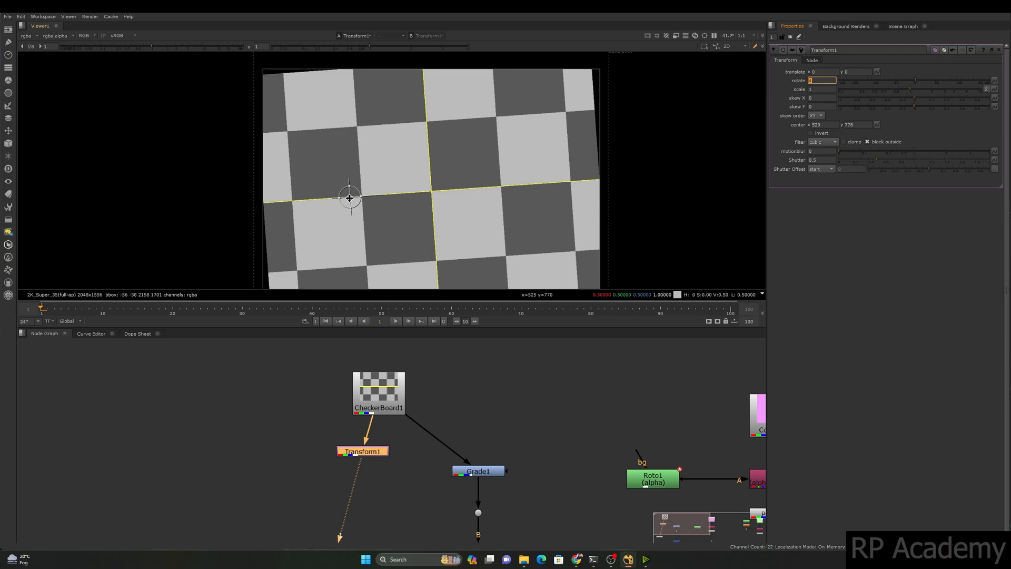
{"action": "key", "text": "Return"}
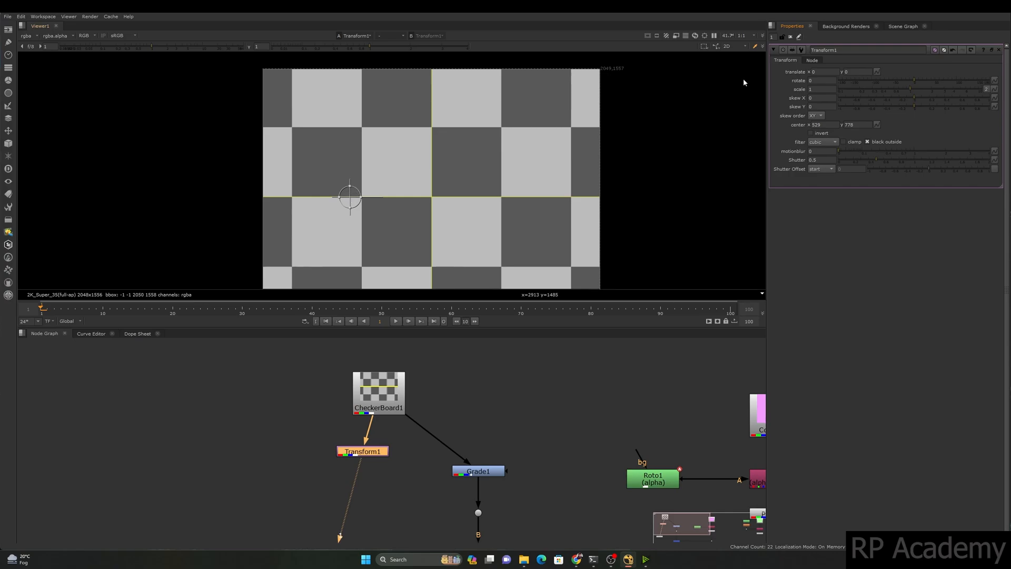
Step: Scale the checkerboard around the off-center pivot to 2, and return the scale to 1
{"action": "double_click", "coordinate": [817, 89]}
{"action": "type", "text": "2"}
{"action": "key", "text": "Return"}
{"action": "type", "text": "1"}
{"action": "key", "text": "Return"}
Step: Step Transform1's scale up and down around the off-center pivot, and reset it to 1
{"action": "key", "text": "Up"}
{"action": "key", "text": "Up"}
{"action": "key", "text": "Down"}
{"action": "key", "text": "Down"}
{"action": "key", "text": "Down"}
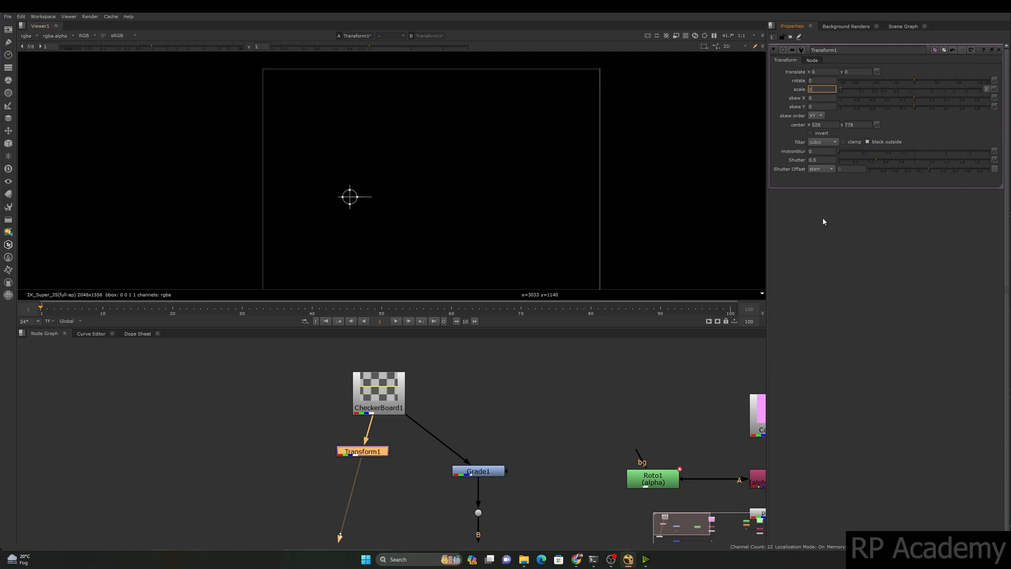
{"action": "type", "text": "1"}
{"action": "key", "text": "Return"}
Step: Return Transform1's center x to 1024 so the pivot sits in the checkerboard's middle
{"action": "left_click_drag", "start_coordinate": [470, 129], "coordinate": [272, 247]}
{"action": "left_click_drag", "start_coordinate": [197, 161], "coordinate": [460, 242]}
{"action": "left_click_drag", "start_coordinate": [822, 124], "coordinate": [789, 124]}
{"action": "key", "text": "Return"}
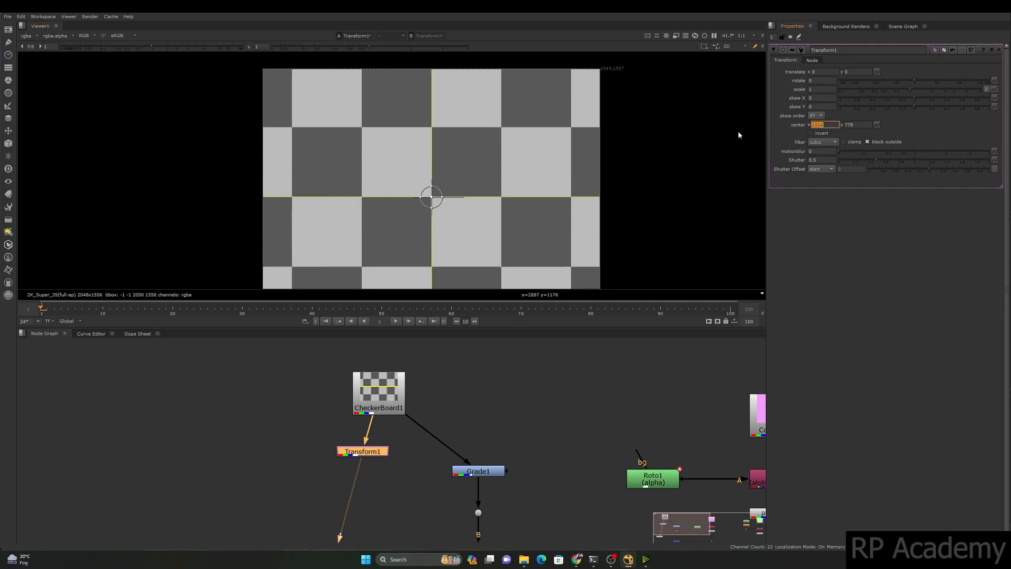
{"action": "scroll", "coordinate": [462, 141], "scroll_direction": "down", "scroll_amount": 1}
{"action": "left_click_drag", "start_coordinate": [511, 140], "coordinate": [403, 209]}
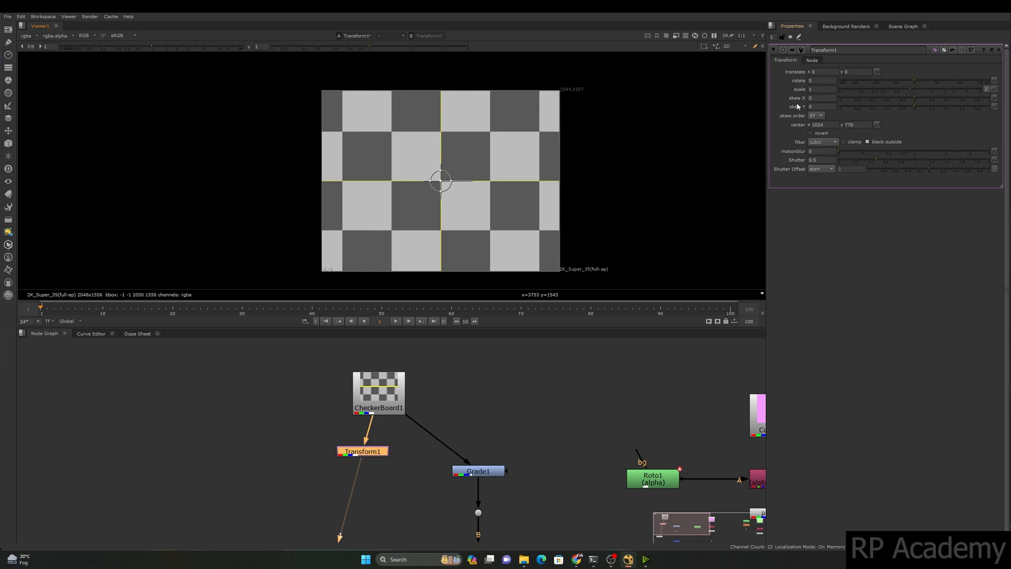
{"action": "left_click_drag", "start_coordinate": [605, 116], "coordinate": [316, 211]}
{"action": "scroll", "coordinate": [387, 204], "scroll_direction": "up", "scroll_amount": 1}
{"action": "left_click_drag", "start_coordinate": [621, 94], "coordinate": [372, 211]}
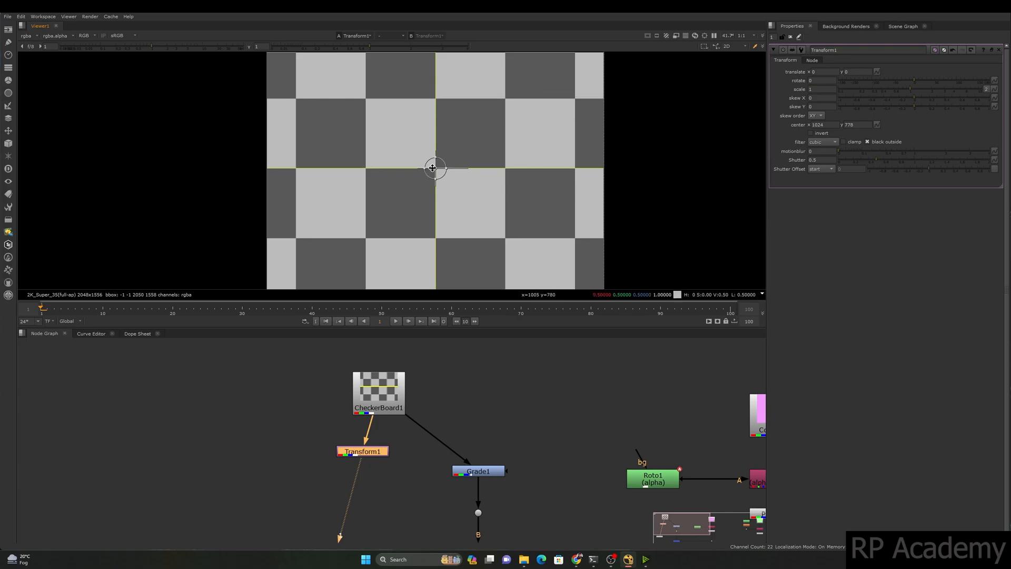
Step: Move only the pivot to a neighbouring checker corner, and translate the whole checkerboard to about -312, 286, undoing each move
{"action": "left_click_drag", "start_coordinate": [436, 167], "coordinate": [364, 99], "text": "ctrl"}
{"action": "key", "text": "ctrl+z"}
{"action": "left_click_drag", "start_coordinate": [435, 168], "coordinate": [384, 121]}
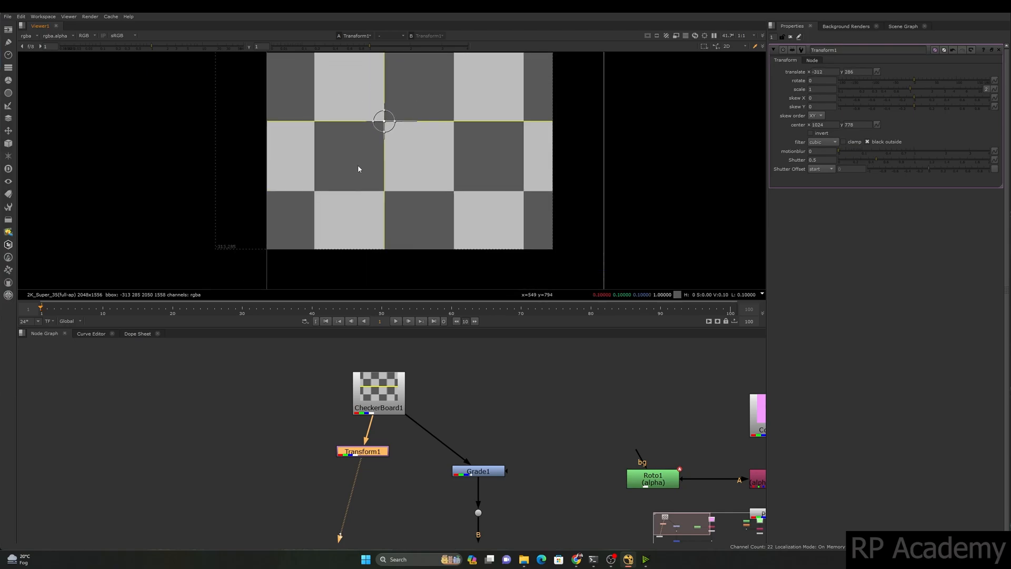
{"action": "key", "text": "ctrl+z"}
Step: Move only Transform1's pivot to a checker corner at 596, 1200, try the rotation handle there, and undo the handle change
{"action": "left_click_drag", "start_coordinate": [435, 168], "coordinate": [364, 98], "text": "ctrl"}
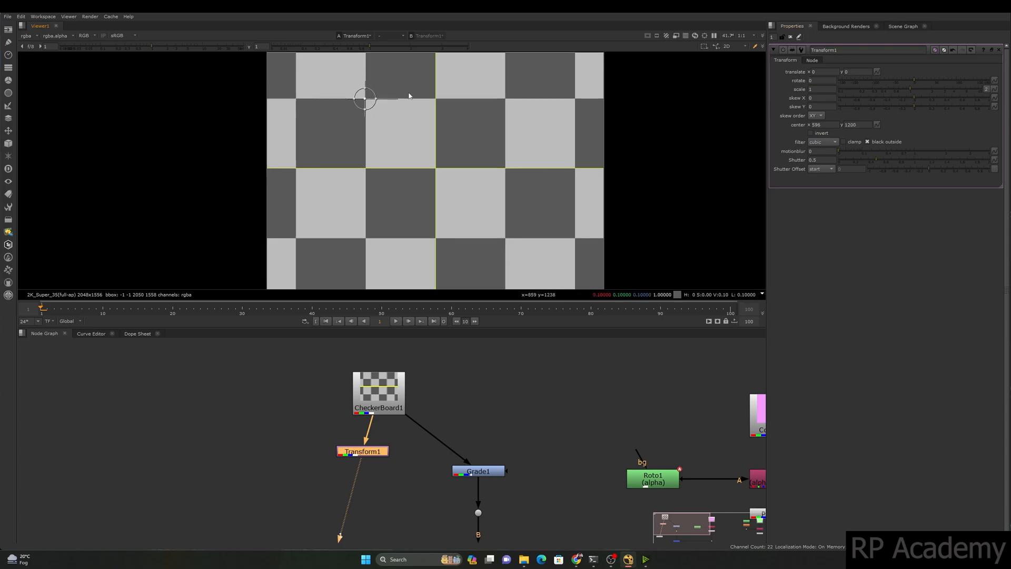
{"action": "left_click_drag", "start_coordinate": [398, 98], "coordinate": [367, 129]}
{"action": "key", "text": "ctrl+z"}
{"action": "key", "text": "ctrl+z"}
{"action": "key", "text": "ctrl+z"}
{"action": "key", "text": "ctrl+z"}
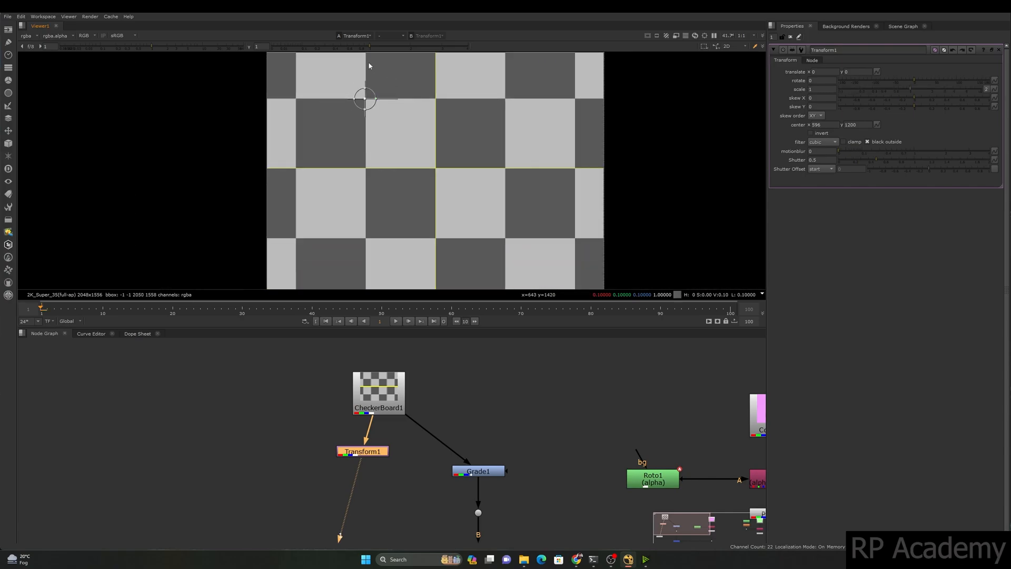
Step: Rotate the checkerboard back and forth around the pivot at 596, 1200, and reset rotate to 0
{"action": "left_click", "coordinate": [814, 81]}
{"action": "scroll", "coordinate": [815, 83], "scroll_direction": "up", "scroll_amount": 5}
{"action": "scroll", "coordinate": [821, 82], "scroll_direction": "down", "scroll_amount": 7}
{"action": "type", "text": "0"}
{"action": "key", "text": "Return"}
Step: Skew the checkerboard with skew X at 0.1, return skew X to 0, and set skew Y to 0.09
{"action": "mouse_move", "coordinate": [922, 100]}
{"action": "left_mouse_down"}
{"action": "mouse_move", "coordinate": [892, 98]}
{"action": "mouse_move", "coordinate": [922, 99]}
{"action": "left_mouse_up"}
{"action": "scroll", "coordinate": [659, 153], "scroll_direction": "down", "scroll_amount": 2}
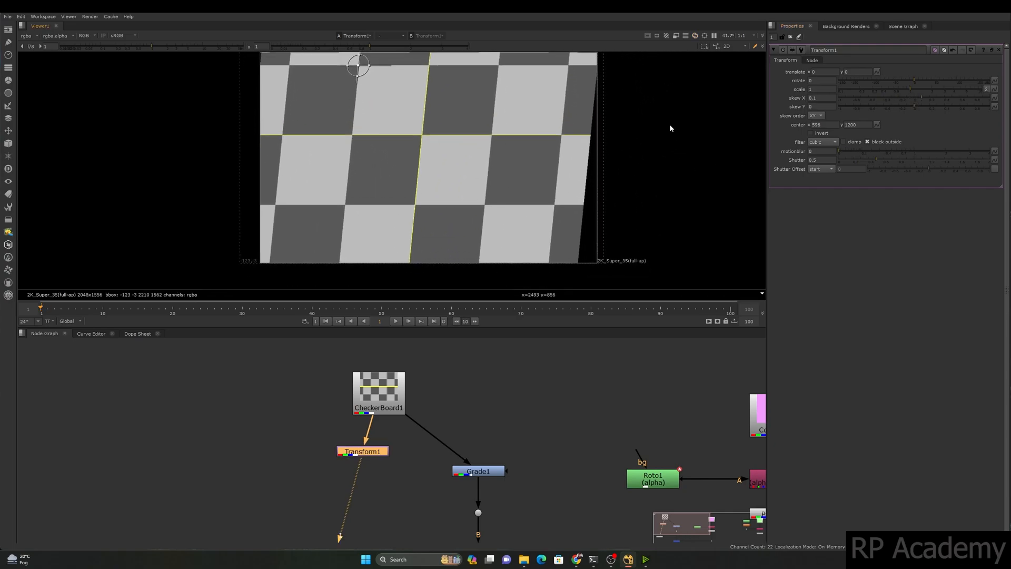
{"action": "middle_click_drag", "start_coordinate": [669, 135], "coordinate": [654, 191]}
{"action": "mouse_move", "coordinate": [920, 99]}
{"action": "left_mouse_down"}
{"action": "mouse_move", "coordinate": [928, 95]}
{"action": "mouse_move", "coordinate": [895, 99]}
{"action": "mouse_move", "coordinate": [936, 105]}
{"action": "mouse_move", "coordinate": [847, 109]}
{"action": "mouse_move", "coordinate": [921, 106]}
{"action": "left_mouse_up"}
{"action": "key", "text": "ctrl+z"}
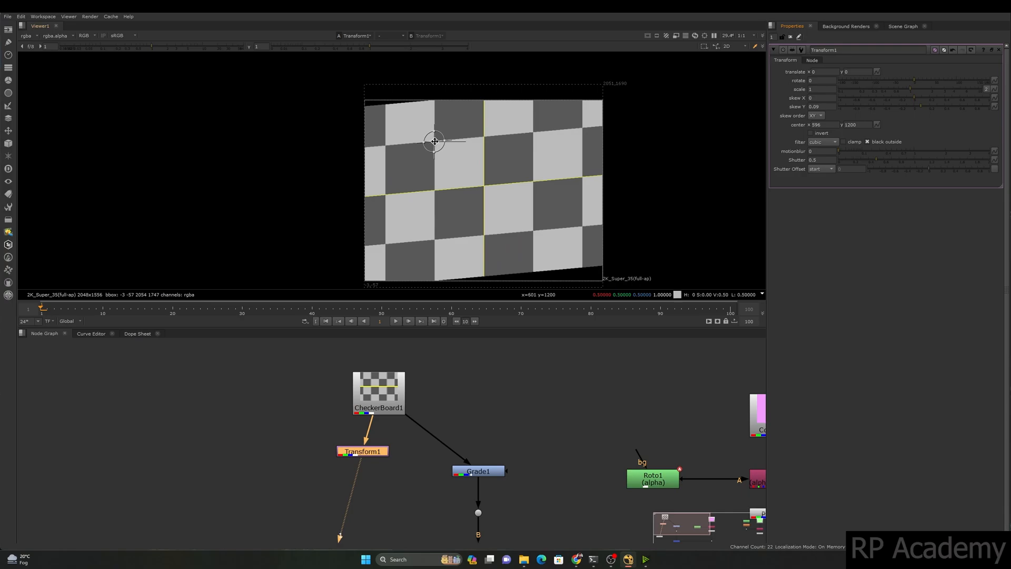
Step: Slant the checkerboard the opposite way by lowering skew Y into negative values, and reset skew Y to 0
{"action": "left_click_drag", "start_coordinate": [921, 105], "coordinate": [914, 106]}
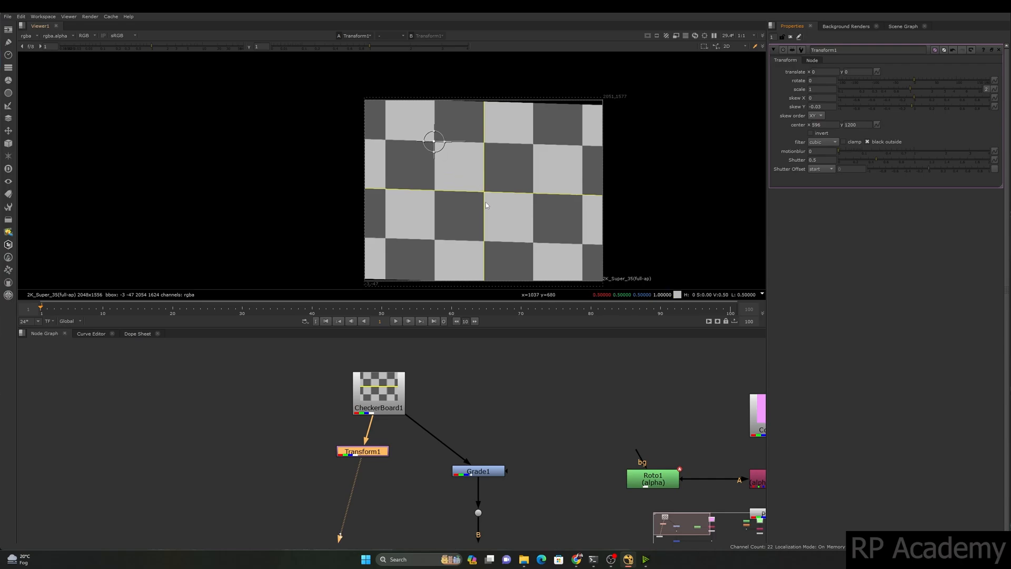
{"action": "mouse_move", "coordinate": [914, 107]}
{"action": "left_mouse_down"}
{"action": "mouse_move", "coordinate": [935, 107]}
{"action": "mouse_move", "coordinate": [908, 109]}
{"action": "left_mouse_up"}
{"action": "double_click", "coordinate": [818, 107]}
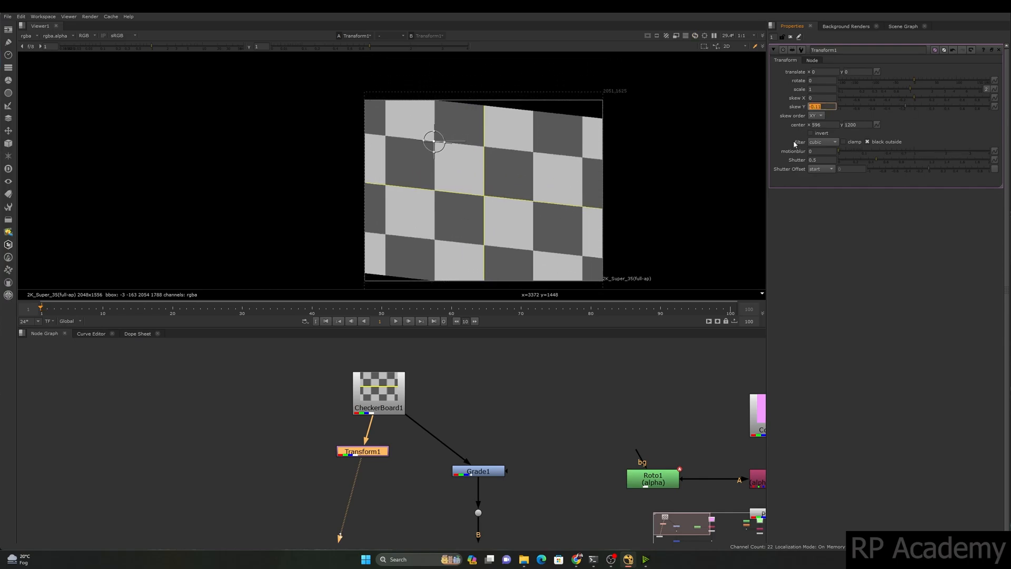
{"action": "type", "text": "0"}
{"action": "key", "text": "Return"}
Step: Return Transform1's pivot to 1024, 778, and try skew Y at -0.21 around it before setting skew Y back to 0
{"action": "left_click_drag", "start_coordinate": [428, 137], "coordinate": [485, 190]}
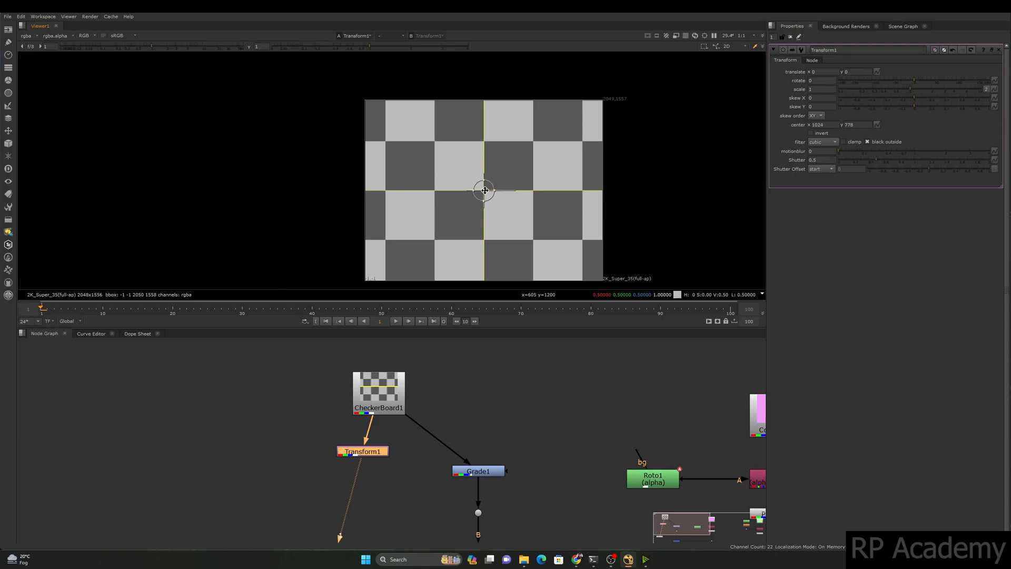
{"action": "left_click_drag", "start_coordinate": [911, 108], "coordinate": [899, 107]}
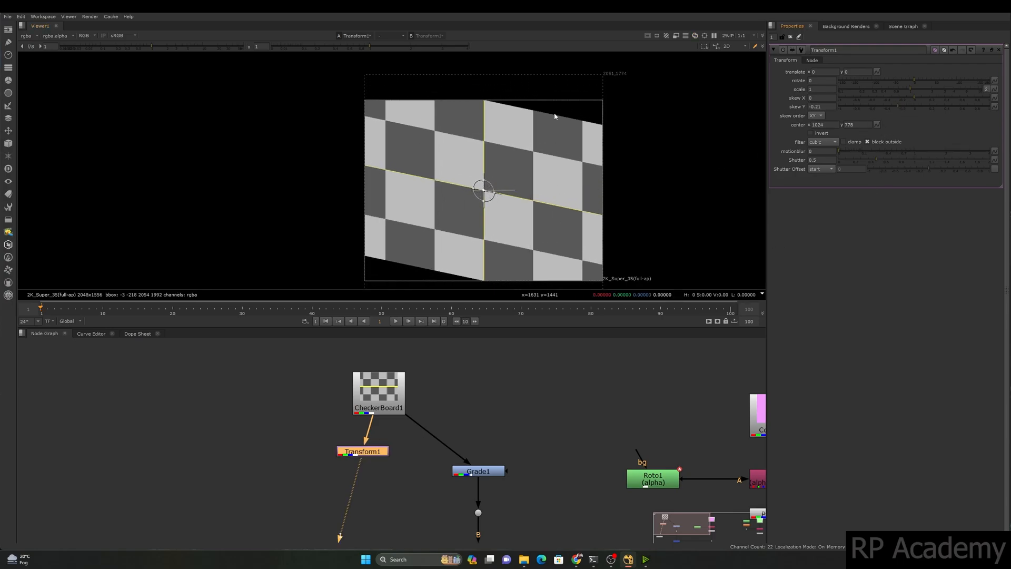
{"action": "mouse_move", "coordinate": [897, 109]}
{"action": "left_mouse_down"}
{"action": "mouse_move", "coordinate": [876, 108]}
{"action": "mouse_move", "coordinate": [912, 103]}
{"action": "left_mouse_up"}
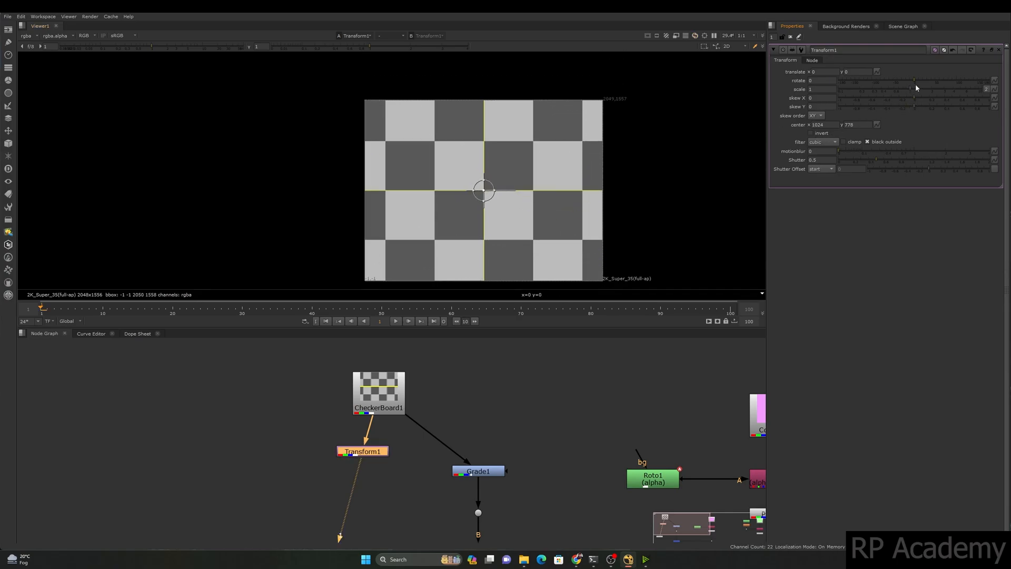
Step: Distort the checkerboard with rotate 38, skew X -0.44 and skew Y 0.07, and reset Transform1's knobs to default
{"action": "left_click_drag", "start_coordinate": [906, 97], "coordinate": [936, 81]}
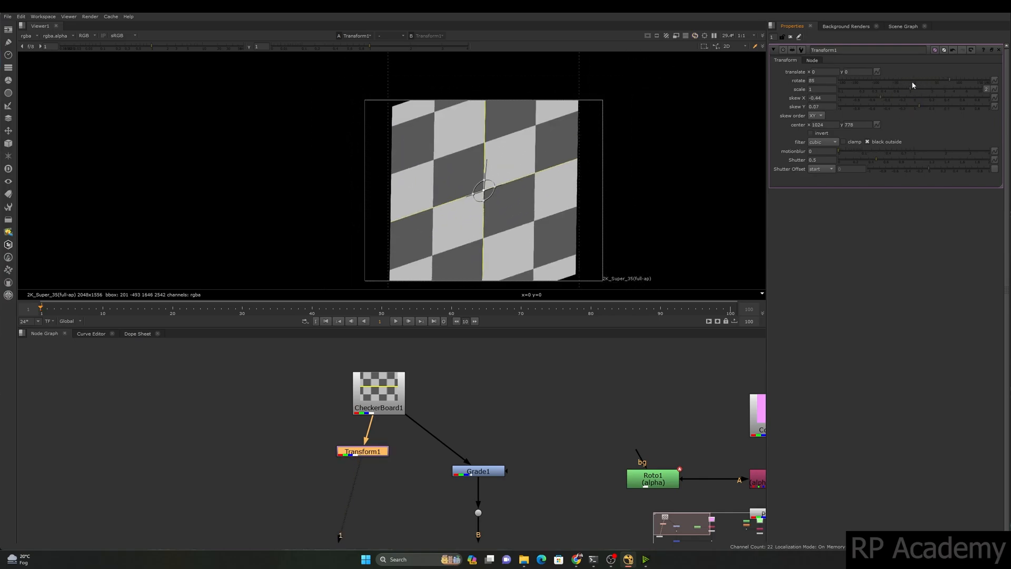
{"action": "left_click", "coordinate": [929, 80]}
{"action": "right_click", "coordinate": [930, 78]}
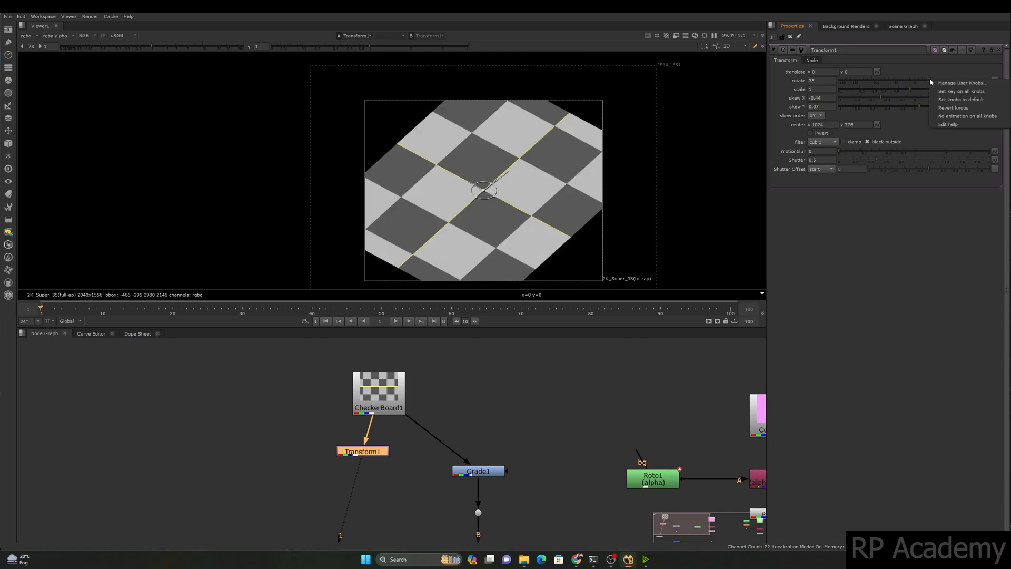
{"action": "left_click", "coordinate": [960, 100]}
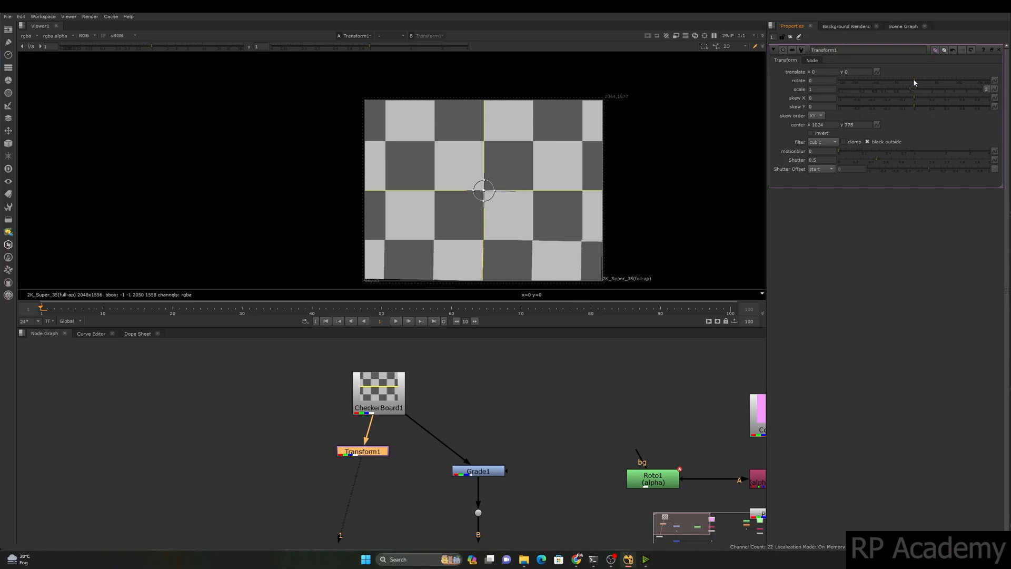
Step: Distort the checkerboard with rotate -65, skew X 0.31 and skew Y -0.21, and reset each value to 0
{"action": "left_click", "coordinate": [886, 80]}
{"action": "left_click", "coordinate": [937, 98]}
{"action": "left_click", "coordinate": [899, 107]}
{"action": "left_click", "coordinate": [898, 106]}
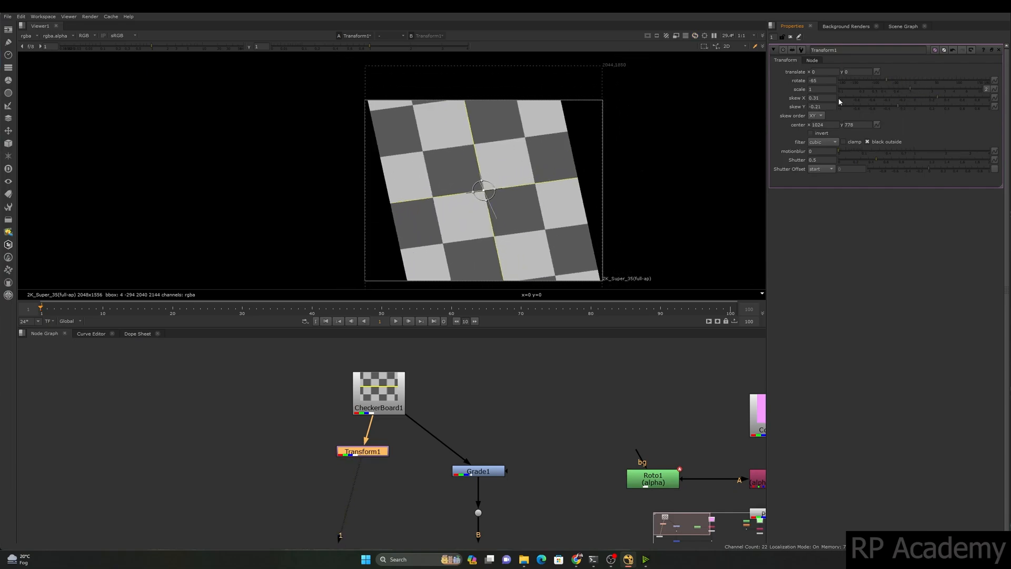
{"action": "left_click", "coordinate": [914, 105]}
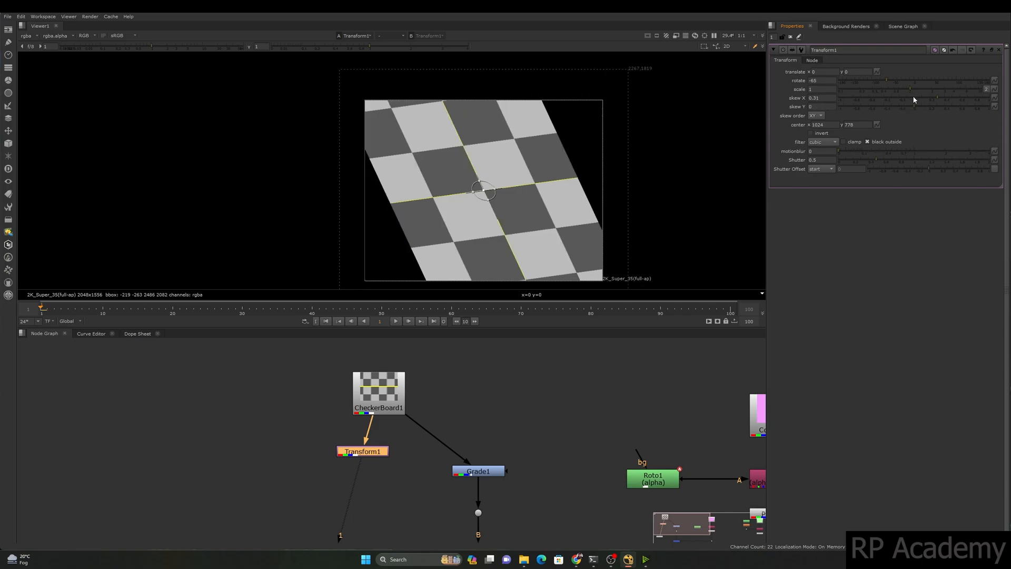
{"action": "left_click", "coordinate": [915, 99]}
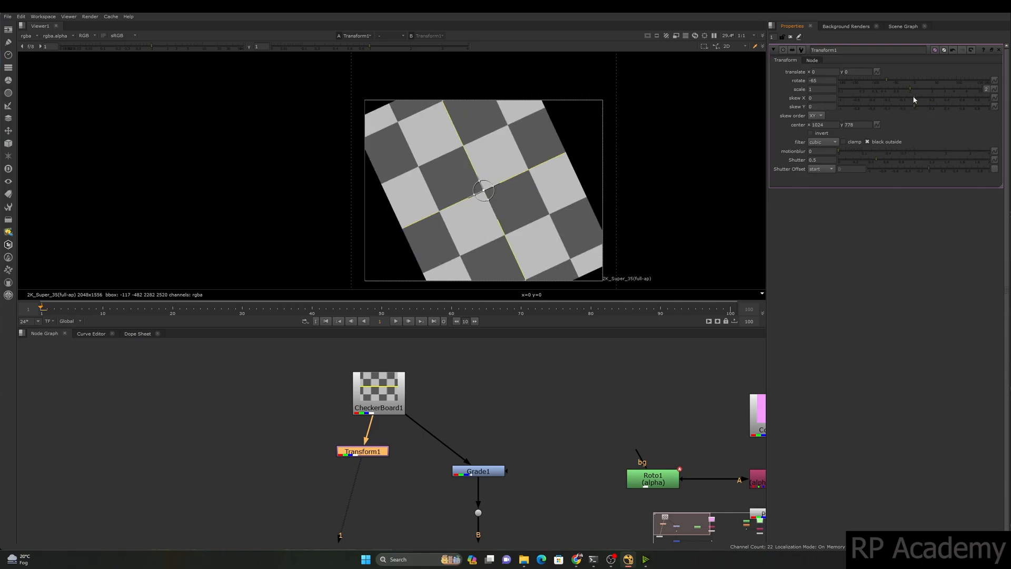
{"action": "left_click", "coordinate": [846, 81], "text": "ctrl"}
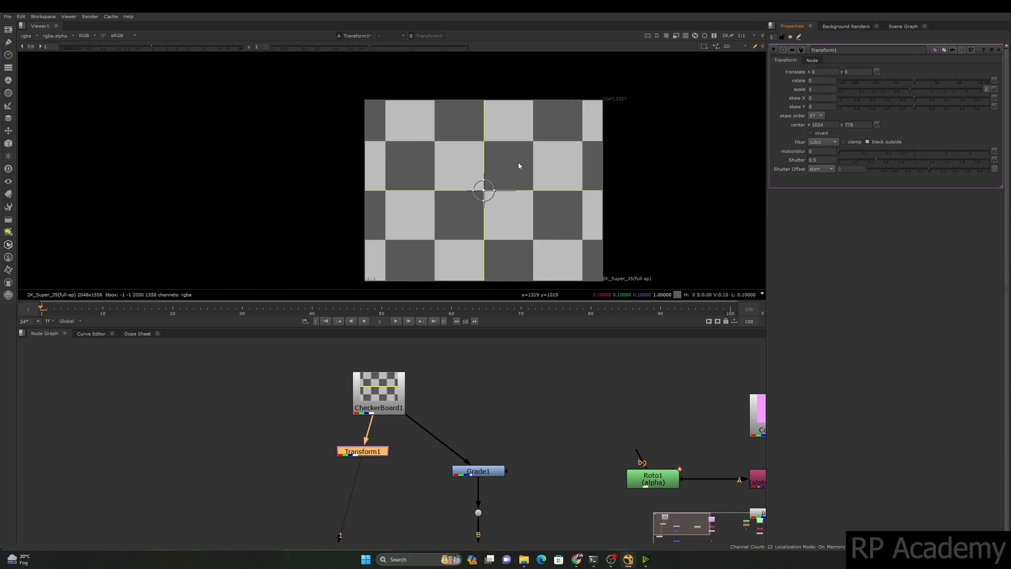
{"action": "scroll", "coordinate": [519, 162], "scroll_direction": "down", "scroll_amount": 2}
{"action": "left_click_drag", "start_coordinate": [640, 127], "coordinate": [420, 208]}
{"action": "middle_click_drag", "start_coordinate": [460, 198], "coordinate": [431, 194]}
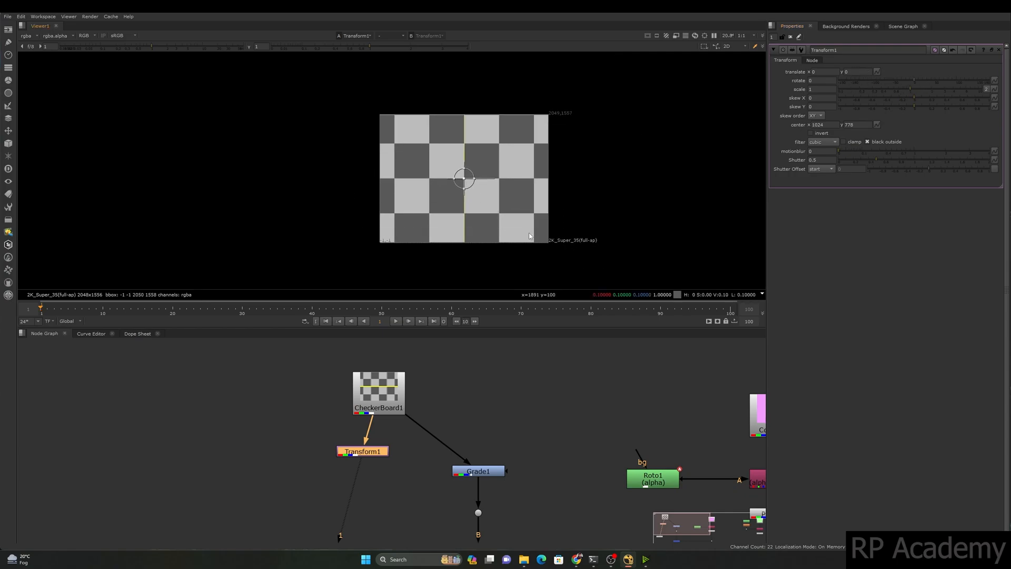
{"action": "scroll", "coordinate": [479, 217], "scroll_direction": "up", "scroll_amount": 1}
{"action": "middle_click_drag", "start_coordinate": [479, 217], "coordinate": [479, 185]}
{"action": "middle_click_drag", "start_coordinate": [532, 106], "coordinate": [499, 136]}
{"action": "left_click_drag", "start_coordinate": [270, 116], "coordinate": [562, 204]}
{"action": "left_click_drag", "start_coordinate": [630, 108], "coordinate": [350, 197]}
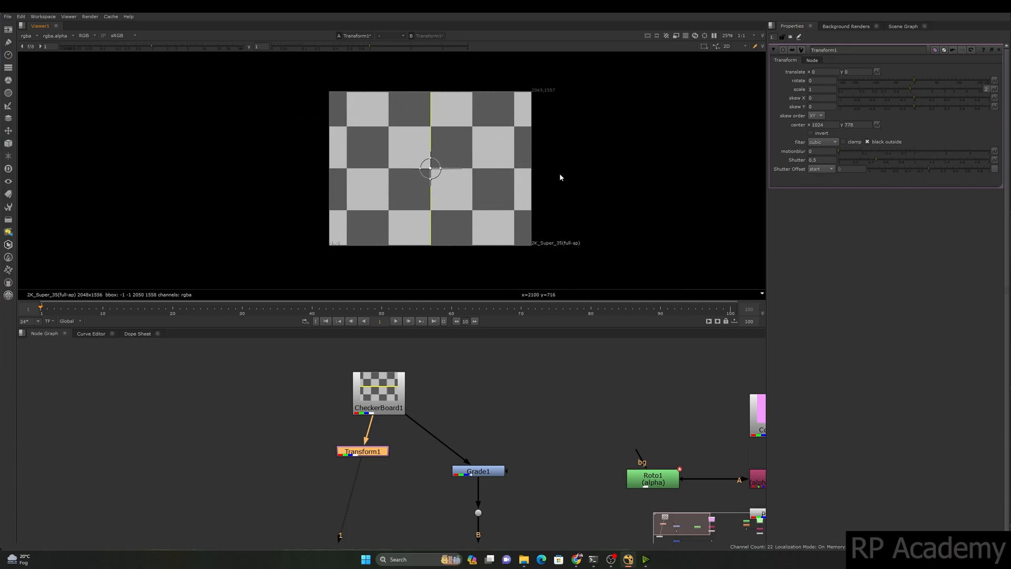
{"action": "left_click_drag", "start_coordinate": [615, 114], "coordinate": [559, 145]}
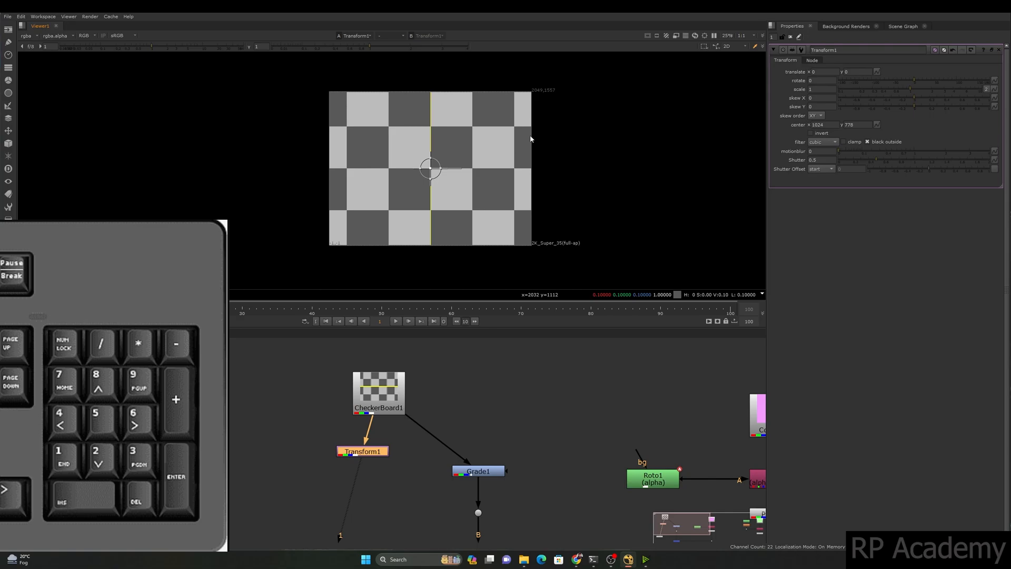
Step: Nudge the checkerboard down, right, up and left in small increments to a translate of 3, 19
{"action": "key", "text": "KP_2"}
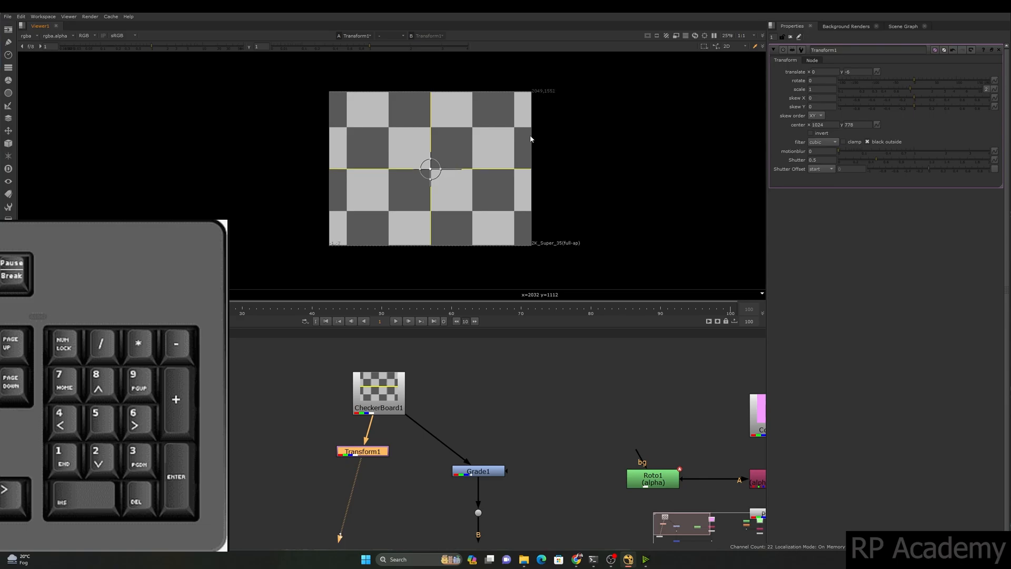
{"action": "key", "text": "KP_2"}
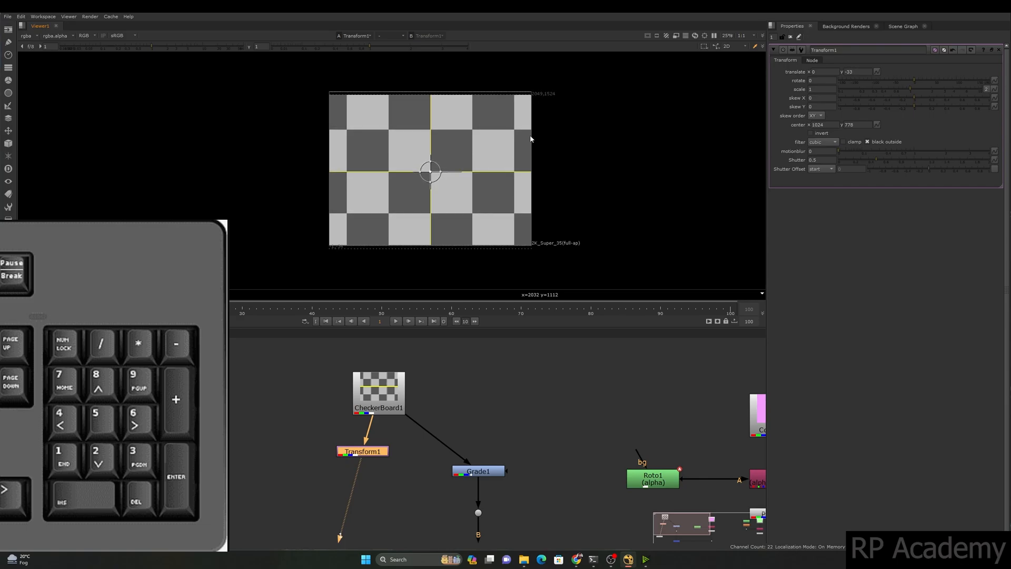
{"action": "key", "text": "KP_6"}
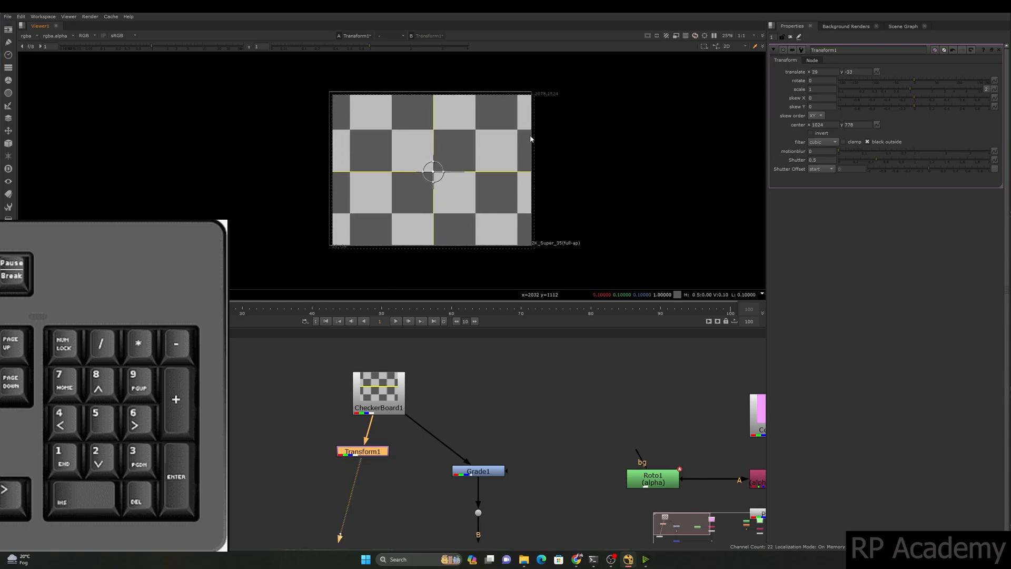
{"action": "key", "text": "KP_8"}
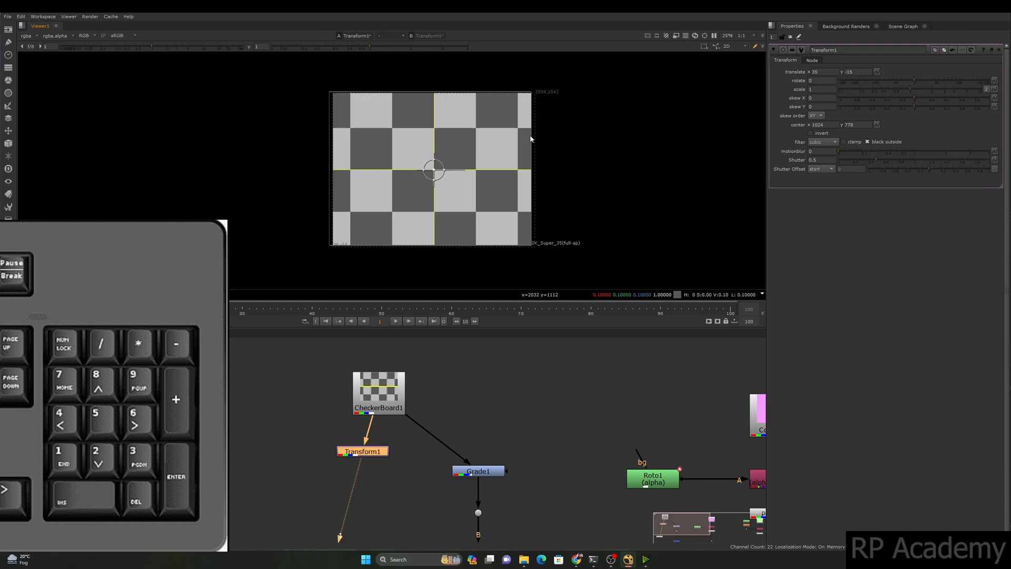
{"action": "key", "text": "KP_8"}
{"action": "key", "text": "KP_4"}
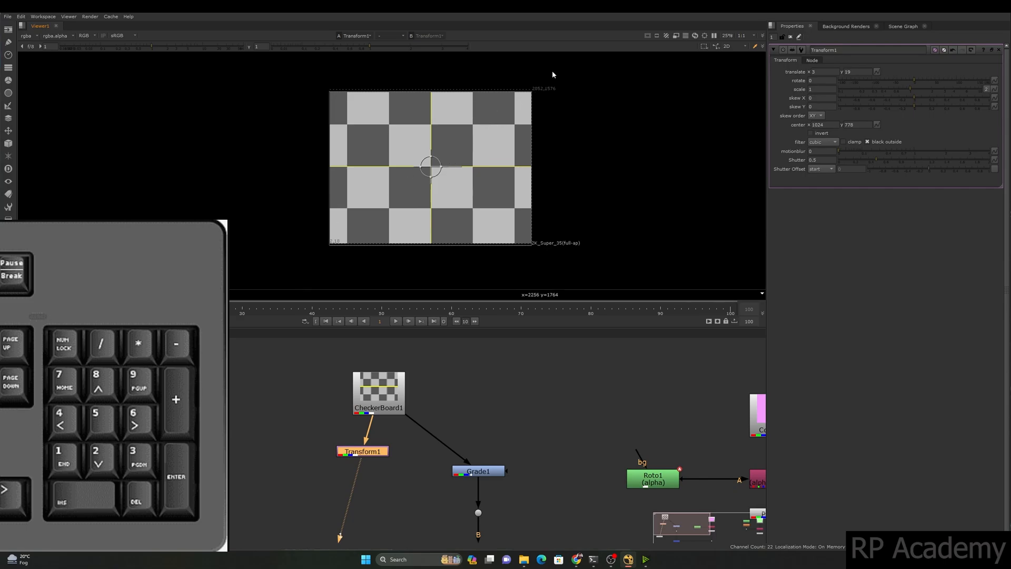
Step: Nudge the checkerboard diagonally up and to the right in small increments to a translate of about 76, 94
{"action": "left_click_drag", "start_coordinate": [577, 90], "coordinate": [336, 209]}
{"action": "key", "text": "KP_9"}
{"action": "key", "text": "KP_9"}
{"action": "key", "text": "KP_9"}
{"action": "key", "text": "KP_9"}
{"action": "key", "text": "KP_9"}
{"action": "key", "text": "KP_9"}
{"action": "key", "text": "KP_9"}
{"action": "key", "text": "KP_9"}
{"action": "key", "text": "KP_9"}
{"action": "key", "text": "KP_9"}
{"action": "key", "text": "KP_9"}
{"action": "key", "text": "KP_9"}
{"action": "key", "text": "KP_9"}
{"action": "key", "text": "KP_9"}
{"action": "key", "text": "KP_9"}
{"action": "key", "text": "KP_9"}
{"action": "key", "text": "KP_9"}
{"action": "key", "text": "KP_9"}
{"action": "key", "text": "KP_9"}
{"action": "key", "text": "KP_9"}
{"action": "key", "text": "KP_9"}
{"action": "key", "text": "KP_9"}
{"action": "key", "text": "KP_9"}
{"action": "key", "text": "KP_9"}
{"action": "key", "text": "KP_9"}
{"action": "key", "text": "KP_9"}
{"action": "key", "text": "KP_9"}
{"action": "key", "text": "KP_9"}
{"action": "key", "text": "KP_9"}
{"action": "key", "text": "KP_9"}
{"action": "key", "text": "KP_9"}
{"action": "key", "text": "KP_9"}
{"action": "key", "text": "KP_9"}
{"action": "key", "text": "KP_9"}
{"action": "key", "text": "KP_9"}
{"action": "key", "text": "KP_9"}
{"action": "key", "text": "KP_9"}
{"action": "key", "text": "KP_9"}
{"action": "key", "text": "KP_9"}
{"action": "key", "text": "KP_9"}
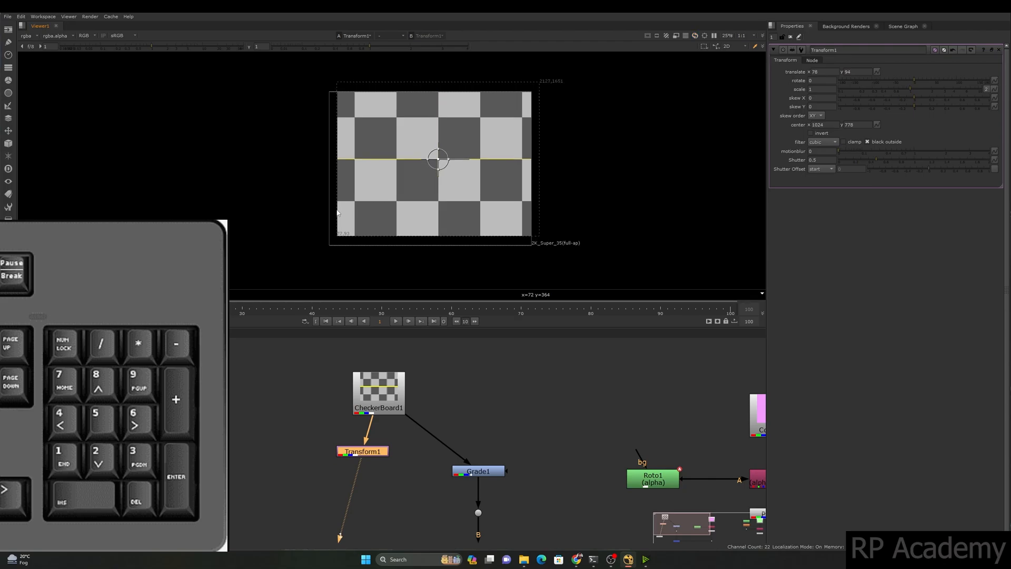
Step: Nudge the checkerboard diagonally up-left and down-left in small increments to a translate of about -21, 95
{"action": "key", "text": "KP_7"}
{"action": "key", "text": "KP_7"}
{"action": "key", "text": "KP_7"}
{"action": "key", "text": "KP_7"}
{"action": "key", "text": "KP_7"}
{"action": "key", "text": "KP_7"}
{"action": "key", "text": "KP_7"}
{"action": "key", "text": "KP_7"}
{"action": "key", "text": "KP_7"}
{"action": "key", "text": "KP_7"}
{"action": "key", "text": "KP_7"}
{"action": "key", "text": "KP_7"}
{"action": "key", "text": "KP_7"}
{"action": "key", "text": "KP_7"}
{"action": "key", "text": "KP_7"}
{"action": "key", "text": "KP_7"}
{"action": "key", "text": "KP_7"}
{"action": "key", "text": "KP_7"}
{"action": "key", "text": "KP_7"}
{"action": "key", "text": "KP_7"}
{"action": "key", "text": "KP_7"}
{"action": "key", "text": "KP_7"}
{"action": "key", "text": "KP_7"}
{"action": "key", "text": "KP_7"}
{"action": "key", "text": "KP_7"}
{"action": "key", "text": "KP_7"}
{"action": "key", "text": "KP_7"}
{"action": "key", "text": "KP_7"}
{"action": "key", "text": "KP_7"}
{"action": "key", "text": "KP_7"}
{"action": "key", "text": "KP_7"}
{"action": "key", "text": "KP_7"}
{"action": "key", "text": "KP_7"}
{"action": "key", "text": "KP_7"}
{"action": "key", "text": "KP_7"}
{"action": "key", "text": "KP_7"}
{"action": "key", "text": "KP_7"}
{"action": "key", "text": "KP_7"}
{"action": "key", "text": "KP_1"}
{"action": "key", "text": "KP_1"}
{"action": "key", "text": "KP_1"}
{"action": "key", "text": "KP_1"}
{"action": "key", "text": "KP_1"}
{"action": "key", "text": "KP_1"}
{"action": "key", "text": "KP_1"}
{"action": "key", "text": "KP_1"}
{"action": "key", "text": "KP_1"}
{"action": "key", "text": "KP_1"}
{"action": "key", "text": "KP_1"}
{"action": "key", "text": "KP_1"}
{"action": "key", "text": "KP_1"}
{"action": "key", "text": "KP_1"}
{"action": "key", "text": "KP_1"}
{"action": "key", "text": "KP_1"}
{"action": "key", "text": "KP_1"}
{"action": "key", "text": "KP_1"}
{"action": "key", "text": "KP_1"}
{"action": "key", "text": "KP_1"}
{"action": "key", "text": "KP_1"}
{"action": "key", "text": "KP_1"}
{"action": "key", "text": "KP_1"}
{"action": "key", "text": "KP_1"}
{"action": "key", "text": "KP_1"}
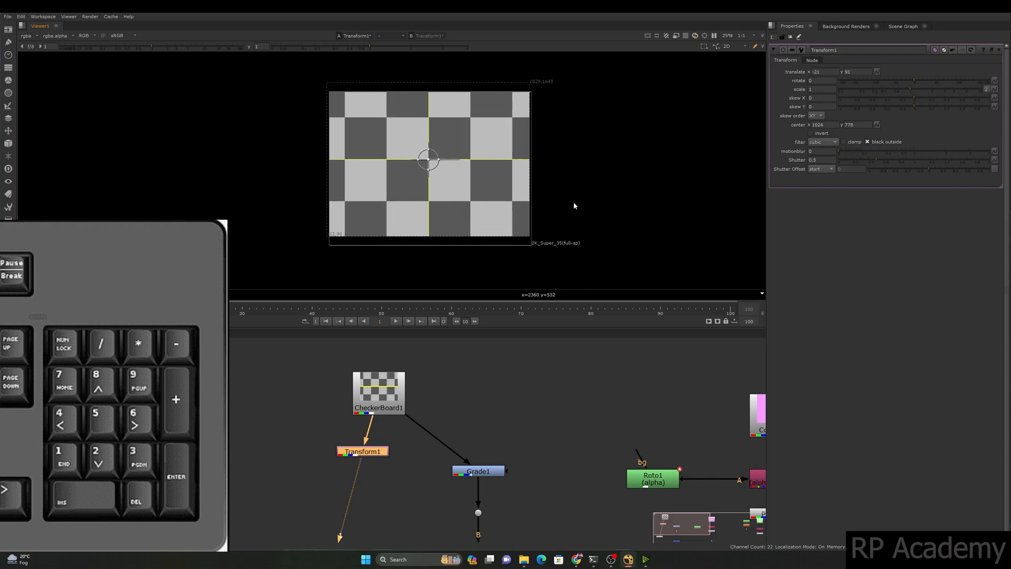
Step: Reset Transform1's translate x and y to 0
{"action": "double_click", "coordinate": [826, 71]}
{"action": "type", "text": "0"}
{"action": "double_click", "coordinate": [861, 71]}
{"action": "type", "text": "0"}
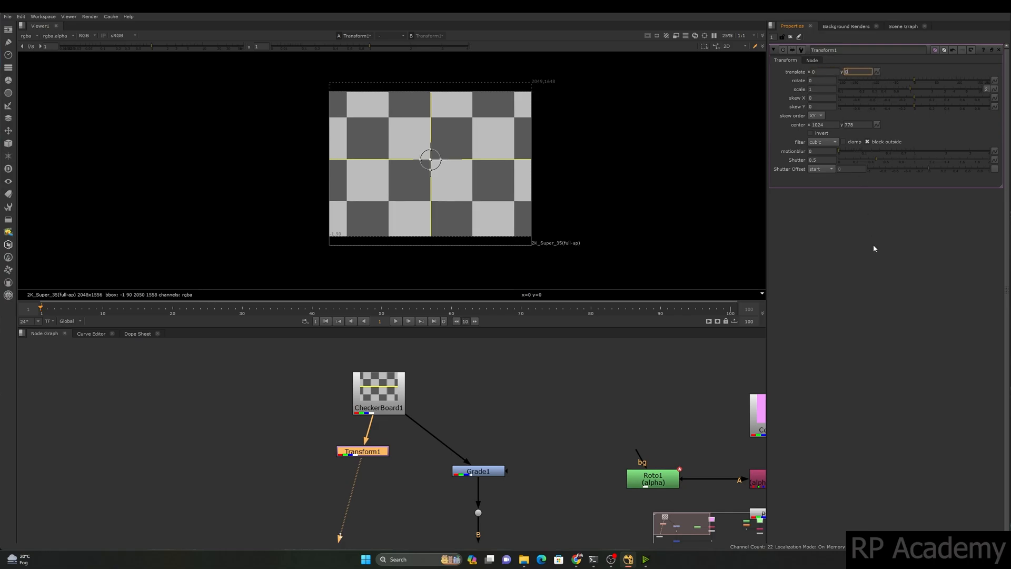
{"action": "key", "text": "Return"}
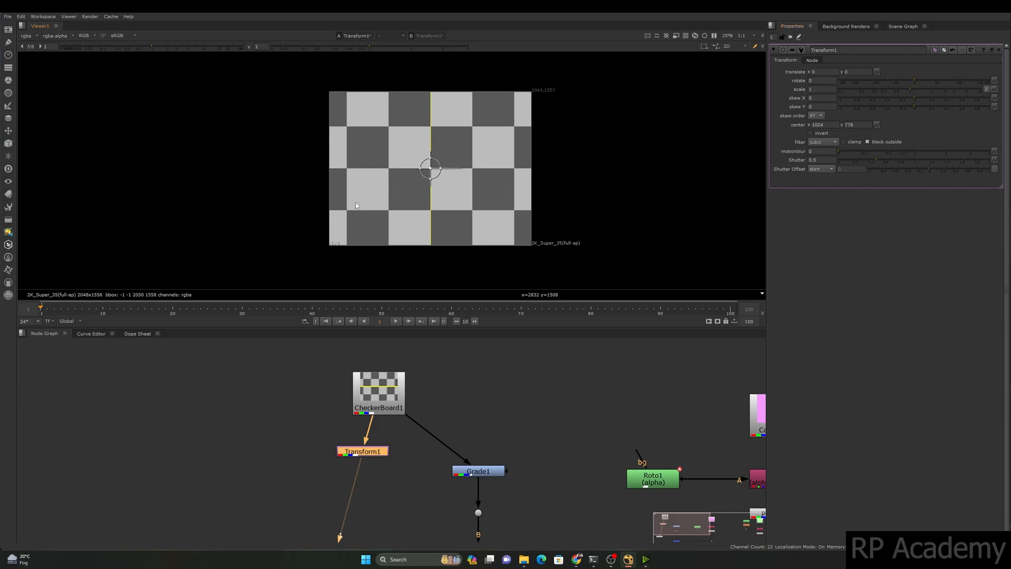
Step: Detach Transform1 from CheckerBoard1 and insert it below Premult1 in the branch feeding Merge1's A input
{"action": "middle_click_drag", "start_coordinate": [377, 442], "coordinate": [365, 352]}
{"action": "scroll", "coordinate": [366, 351], "scroll_direction": "down", "scroll_amount": 3}
{"action": "left_click_drag", "start_coordinate": [367, 362], "coordinate": [497, 427]}
{"action": "key", "text": "ctrl+d"}
{"action": "scroll", "coordinate": [497, 428], "scroll_direction": "up", "scroll_amount": 3}
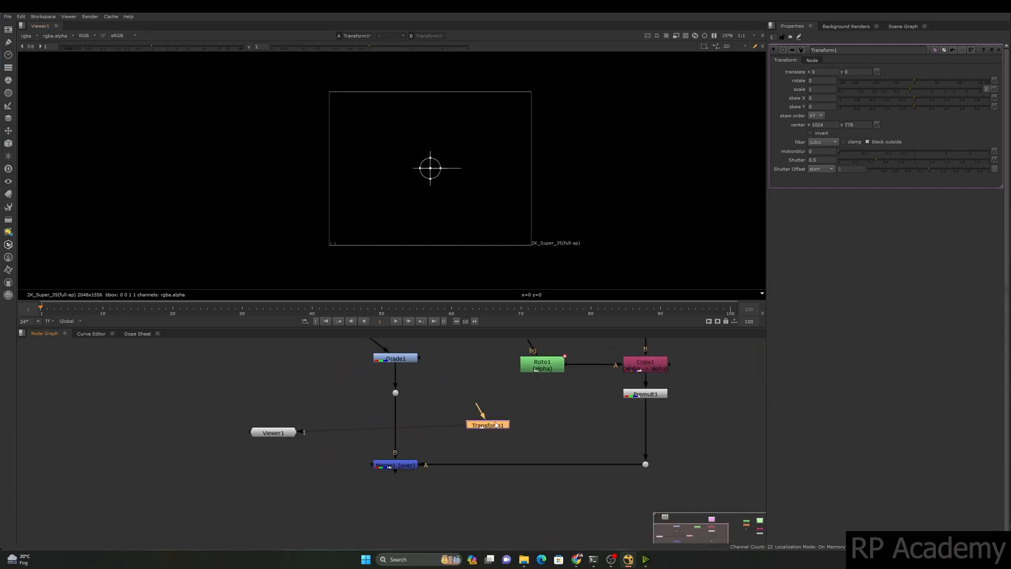
{"action": "middle_click_drag", "start_coordinate": [517, 441], "coordinate": [521, 425]}
{"action": "mouse_move", "coordinate": [465, 429]}
{"action": "left_mouse_down"}
{"action": "mouse_move", "coordinate": [463, 444]}
{"action": "mouse_move", "coordinate": [610, 442]}
{"action": "mouse_move", "coordinate": [657, 428]}
{"action": "left_mouse_up"}
Step: Display Merge1's output in the viewer and move Transform1's pivot to the middle of the pink circle, at about 528, 1148
{"action": "left_click_drag", "start_coordinate": [527, 442], "coordinate": [346, 505]}
{"action": "key", "text": "1"}
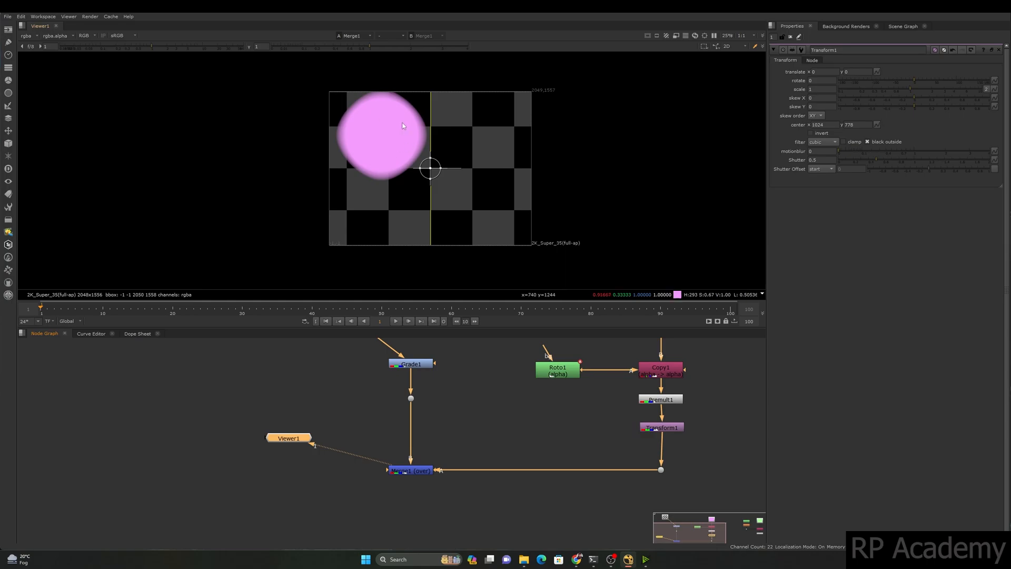
{"action": "scroll", "coordinate": [413, 134], "scroll_direction": "up", "scroll_amount": 1}
{"action": "scroll", "coordinate": [375, 161], "scroll_direction": "up", "scroll_amount": 1}
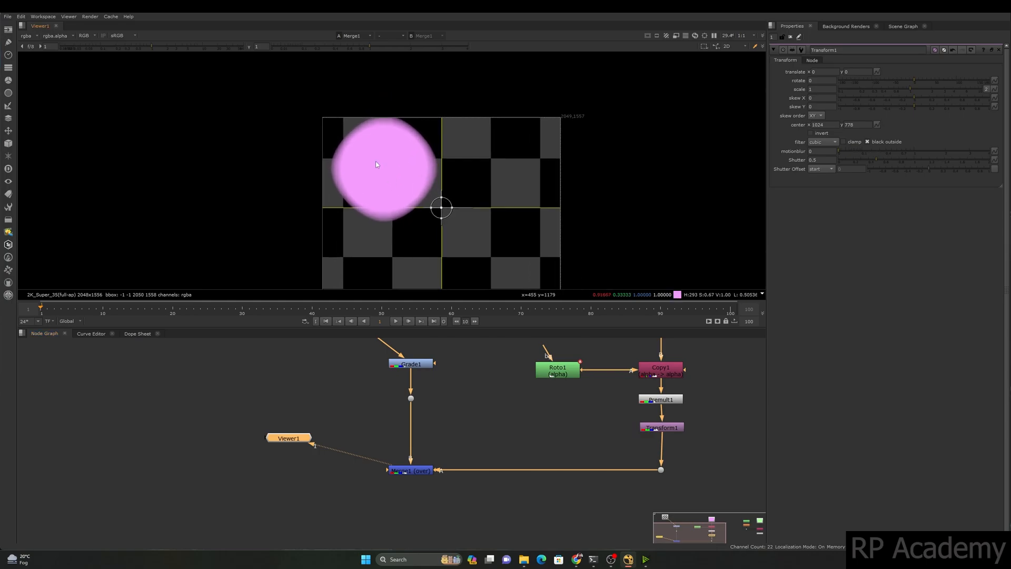
{"action": "left_click_drag", "start_coordinate": [568, 155], "coordinate": [378, 211]}
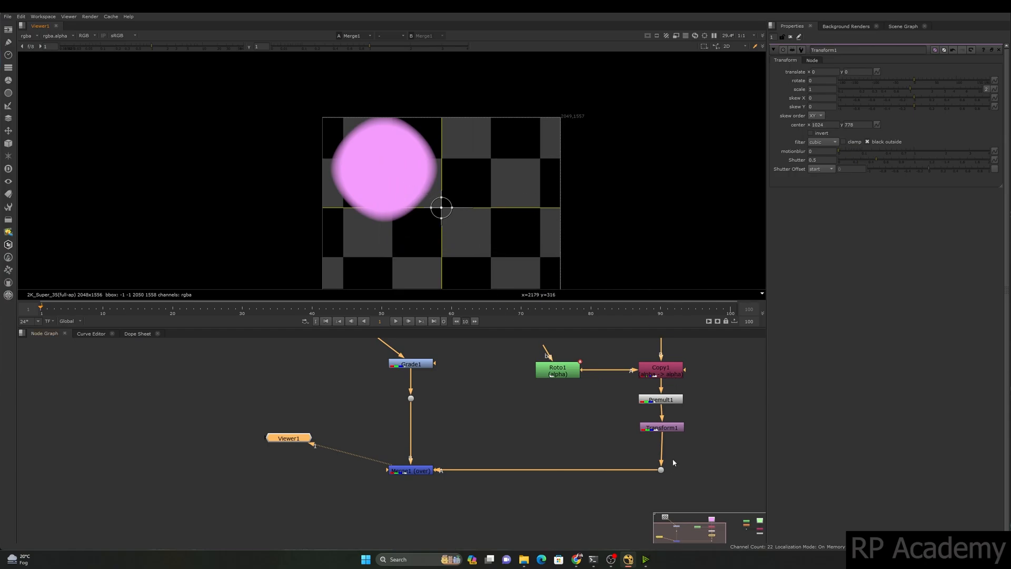
{"action": "left_click_drag", "start_coordinate": [440, 207], "coordinate": [382, 165], "text": "ctrl"}
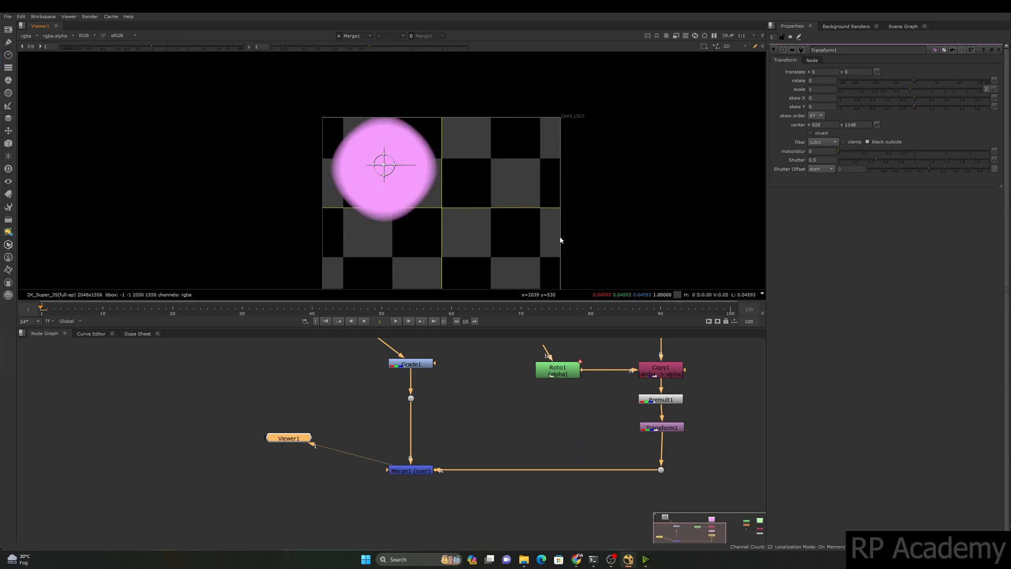
{"action": "left_click_drag", "start_coordinate": [249, 70], "coordinate": [451, 222]}
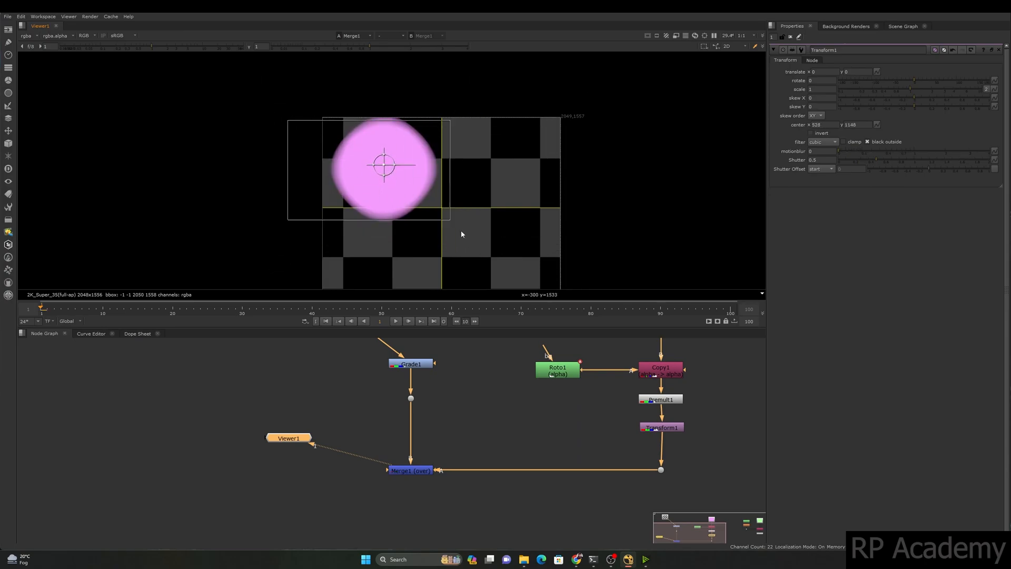
Step: Nudge the pink circle horizontally to the right by raising Transform1's translate x to about 548
{"action": "left_click", "coordinate": [825, 72]}
{"action": "key", "text": "Up"}
{"action": "key", "text": "Up"}
{"action": "key", "text": "Up"}
{"action": "key", "text": "Up"}
{"action": "key", "text": "Up"}
{"action": "key", "text": "Up"}
{"action": "key", "text": "Up"}
{"action": "key", "text": "Up"}
{"action": "key", "text": "Up"}
{"action": "key", "text": "Up"}
{"action": "key", "text": "Up"}
{"action": "key", "text": "Up"}
{"action": "key", "text": "Up"}
{"action": "key", "text": "Up"}
{"action": "key", "text": "Up"}
{"action": "key", "text": "Up"}
{"action": "key", "text": "Up"}
{"action": "key", "text": "Up"}
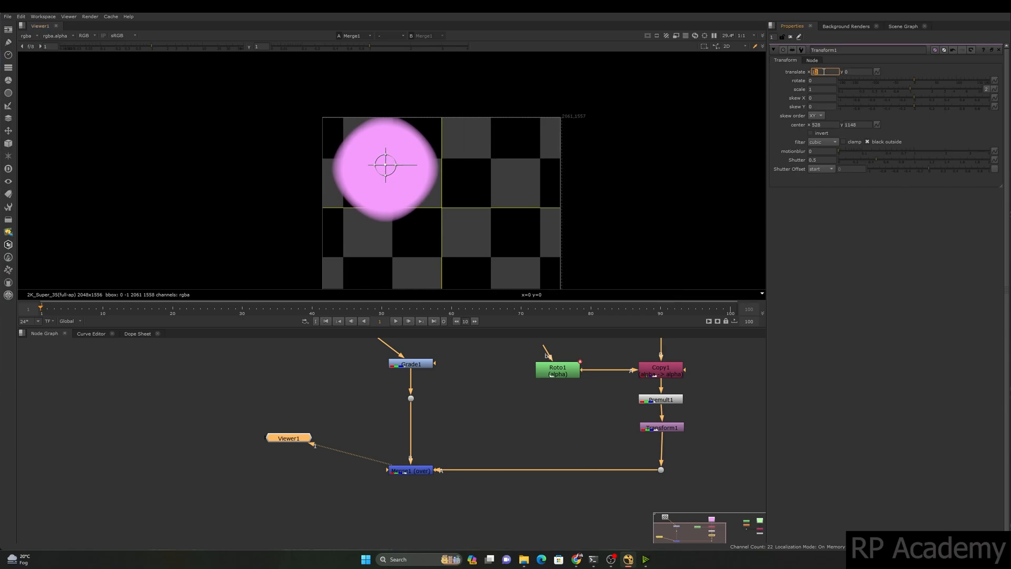
{"action": "key", "text": "Up"}
{"action": "key", "text": "Up"}
{"action": "key", "text": "Up"}
{"action": "key", "text": "Up"}
{"action": "key", "text": "Up"}
{"action": "key", "text": "Up"}
{"action": "key", "text": "Up"}
{"action": "key", "text": "Up"}
{"action": "key", "text": "Up"}
{"action": "key", "text": "Up"}
{"action": "key", "text": "Up"}
{"action": "key", "text": "Up"}
{"action": "key", "text": "Up"}
{"action": "key", "text": "Up"}
{"action": "key", "text": "Up"}
{"action": "key", "text": "Up"}
{"action": "key", "text": "Up"}
{"action": "key", "text": "Up"}
{"action": "key", "text": "Up"}
{"action": "key", "text": "Up"}
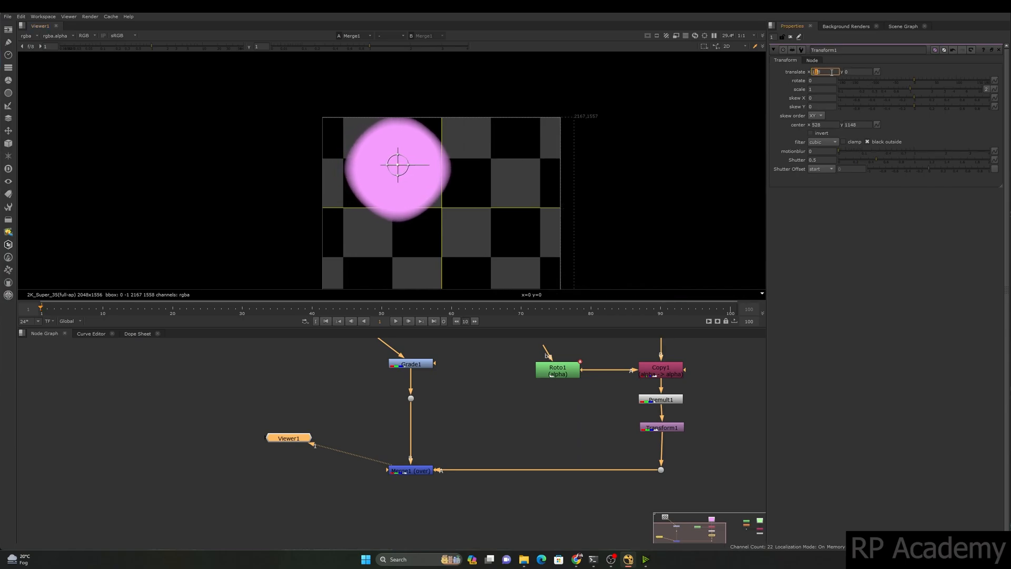
{"action": "key", "text": "Up"}
{"action": "key", "text": "Up"}
{"action": "key", "text": "Up"}
{"action": "key", "text": "Up"}
{"action": "key", "text": "Up"}
{"action": "key", "text": "Up"}
{"action": "key", "text": "Up"}
{"action": "key", "text": "Up"}
{"action": "key", "text": "Up"}
{"action": "key", "text": "Up"}
{"action": "key", "text": "Up"}
{"action": "key", "text": "Up"}
{"action": "key", "text": "Up"}
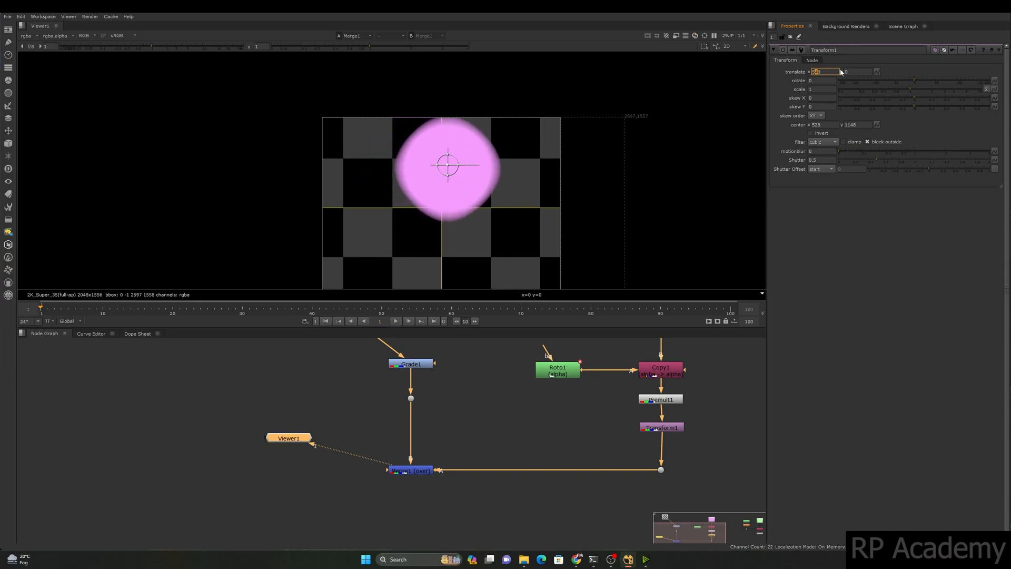
Step: Nudge the pink circle upward by raising Transform1's translate y to about 38, with translate x at 0
{"action": "left_click", "coordinate": [856, 72]}
{"action": "key", "text": "Up"}
{"action": "key", "text": "Up"}
{"action": "key", "text": "Up"}
{"action": "key", "text": "Up"}
{"action": "key", "text": "Up"}
{"action": "key", "text": "Up"}
{"action": "key", "text": "Up"}
{"action": "key", "text": "Up"}
{"action": "key", "text": "Up"}
{"action": "key", "text": "Up"}
{"action": "key", "text": "Up"}
{"action": "key", "text": "Up"}
{"action": "key", "text": "Up"}
{"action": "key", "text": "Up"}
{"action": "key", "text": "Up"}
{"action": "key", "text": "Up"}
{"action": "key", "text": "Up"}
{"action": "key", "text": "Up"}
{"action": "key", "text": "Up"}
{"action": "key", "text": "Up"}
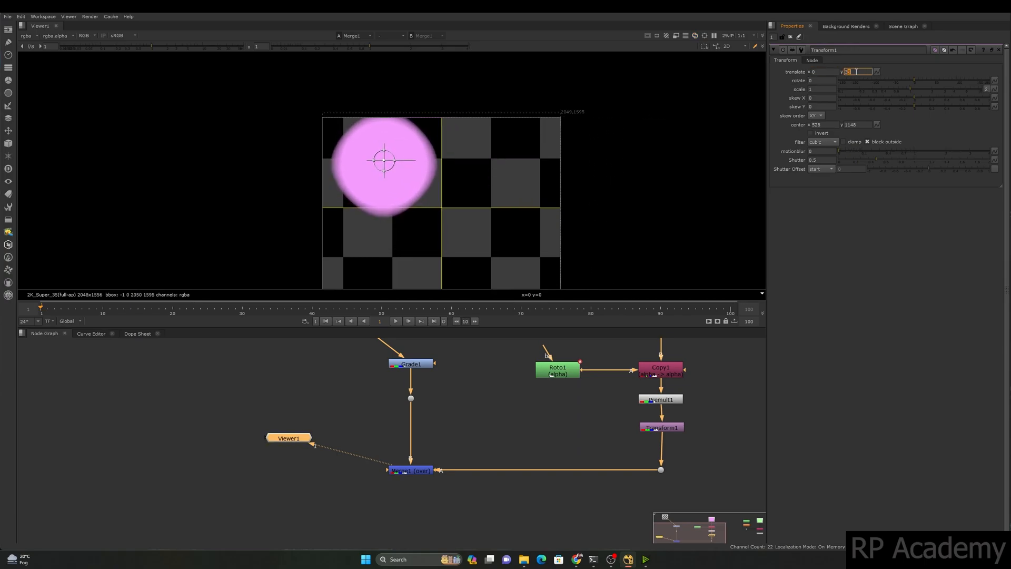
Step: Nudge the pink circle down and back up through Transform1's translate y, and reset translate y to 0
{"action": "key", "text": "Down"}
{"action": "key", "text": "Down"}
{"action": "key", "text": "Down"}
{"action": "key", "text": "Down"}
{"action": "key", "text": "Down"}
{"action": "key", "text": "Down"}
{"action": "key", "text": "Down"}
{"action": "key", "text": "Down"}
{"action": "key", "text": "Down"}
{"action": "key", "text": "Down"}
{"action": "key", "text": "Down"}
{"action": "key", "text": "Down"}
{"action": "key", "text": "Down"}
{"action": "key", "text": "Down"}
{"action": "key", "text": "Down"}
{"action": "key", "text": "Down"}
{"action": "key", "text": "Down"}
{"action": "key", "text": "Down"}
{"action": "key", "text": "Down"}
{"action": "key", "text": "Down"}
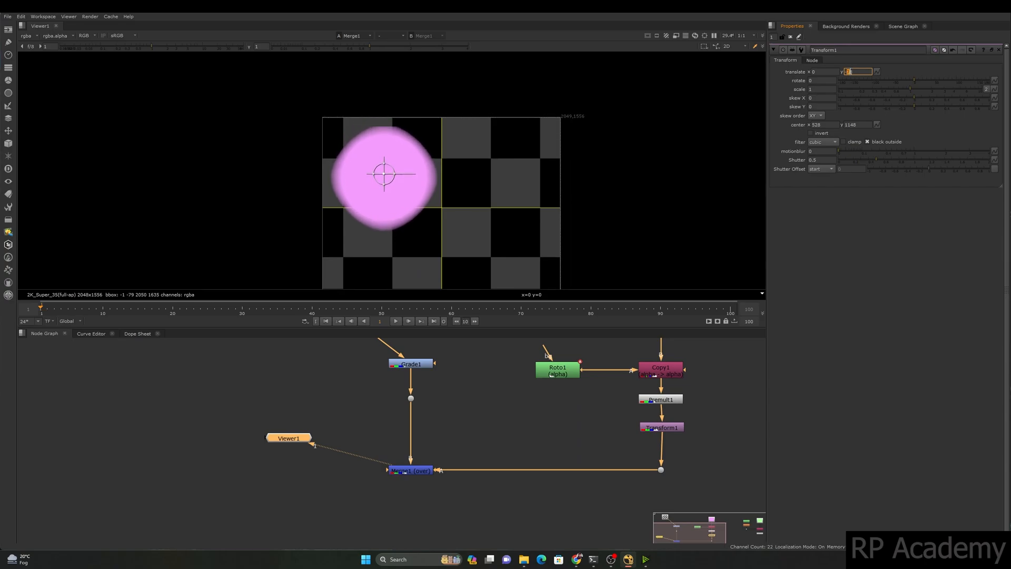
{"action": "key", "text": "Down"}
{"action": "key", "text": "Down"}
{"action": "key", "text": "Down"}
{"action": "key", "text": "Down"}
{"action": "key", "text": "Down"}
{"action": "key", "text": "Down"}
{"action": "key", "text": "Down"}
{"action": "key", "text": "Down"}
{"action": "key", "text": "Down"}
{"action": "key", "text": "Down"}
{"action": "key", "text": "Down"}
{"action": "key", "text": "Down"}
{"action": "key", "text": "Down"}
{"action": "key", "text": "Down"}
{"action": "key", "text": "Down"}
{"action": "key", "text": "Down"}
{"action": "key", "text": "Down"}
{"action": "key", "text": "Up"}
{"action": "key", "text": "Up"}
{"action": "key", "text": "Up"}
{"action": "key", "text": "Up"}
{"action": "key", "text": "Up"}
{"action": "key", "text": "Up"}
{"action": "key", "text": "Up"}
{"action": "key", "text": "Up"}
{"action": "key", "text": "Up"}
{"action": "key", "text": "Up"}
{"action": "key", "text": "Up"}
{"action": "key", "text": "Up"}
{"action": "key", "text": "Up"}
{"action": "key", "text": "Up"}
{"action": "key", "text": "Up"}
{"action": "key", "text": "Up"}
{"action": "left_click_drag", "start_coordinate": [862, 72], "coordinate": [831, 78]}
{"action": "type", "text": "0"}
{"action": "key", "text": "Return"}
Step: Move the pink circle freely across the checkerboard with Transform1's viewer handle
{"action": "left_click_drag", "start_coordinate": [384, 163], "coordinate": [460, 206]}
{"action": "scroll", "coordinate": [473, 210], "scroll_direction": "up", "scroll_amount": 2}
{"action": "middle_click_drag", "start_coordinate": [473, 210], "coordinate": [486, 135]}
{"action": "left_click_drag", "start_coordinate": [467, 123], "coordinate": [450, 139]}
{"action": "scroll", "coordinate": [464, 145], "scroll_direction": "down", "scroll_amount": 3}
{"action": "left_click_drag", "start_coordinate": [453, 144], "coordinate": [452, 140]}
Step: Reset Transform1's translate x and y to 0
{"action": "double_click", "coordinate": [812, 71]}
{"action": "type", "text": "0"}
{"action": "key", "text": "Tab"}
{"action": "type", "text": "0"}
{"action": "key", "text": "Return"}
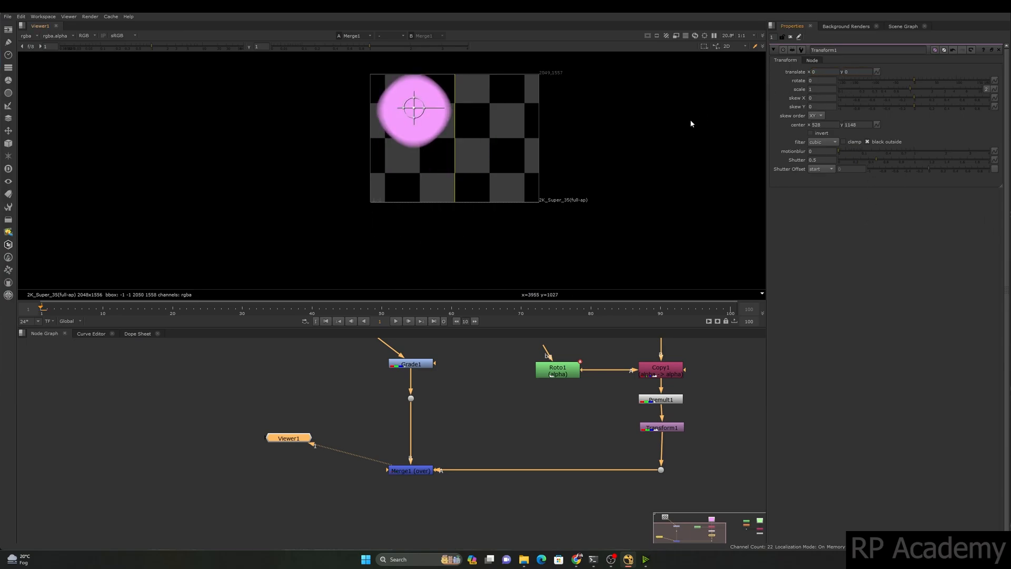
Step: Set a translate keyframe on Transform1 at frame 1, and at frame 40 move the circle right to about 1018, -10
{"action": "middle_click_drag", "start_coordinate": [611, 147], "coordinate": [575, 197]}
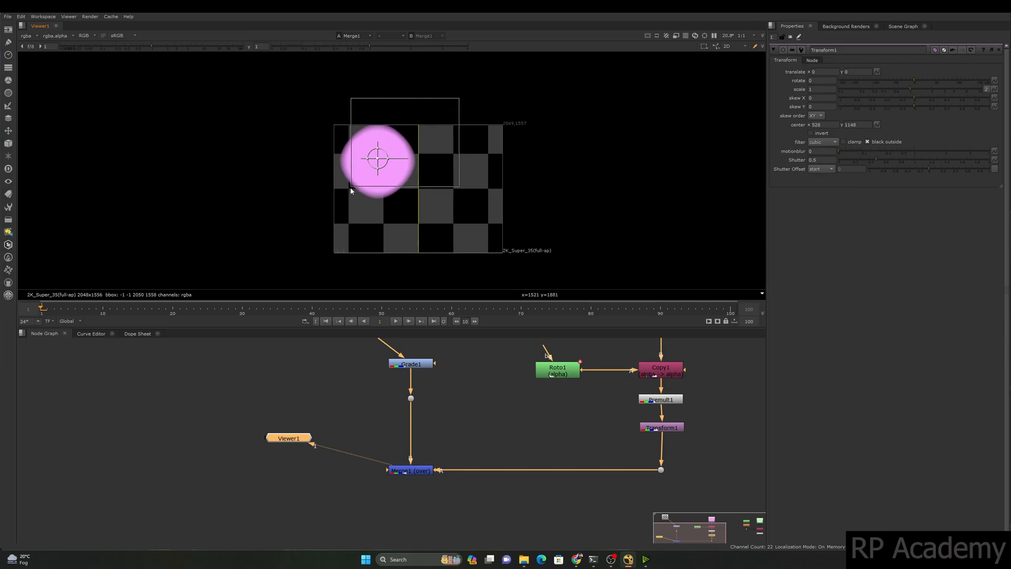
{"action": "left_click", "coordinate": [877, 71]}
{"action": "left_click", "coordinate": [891, 79]}
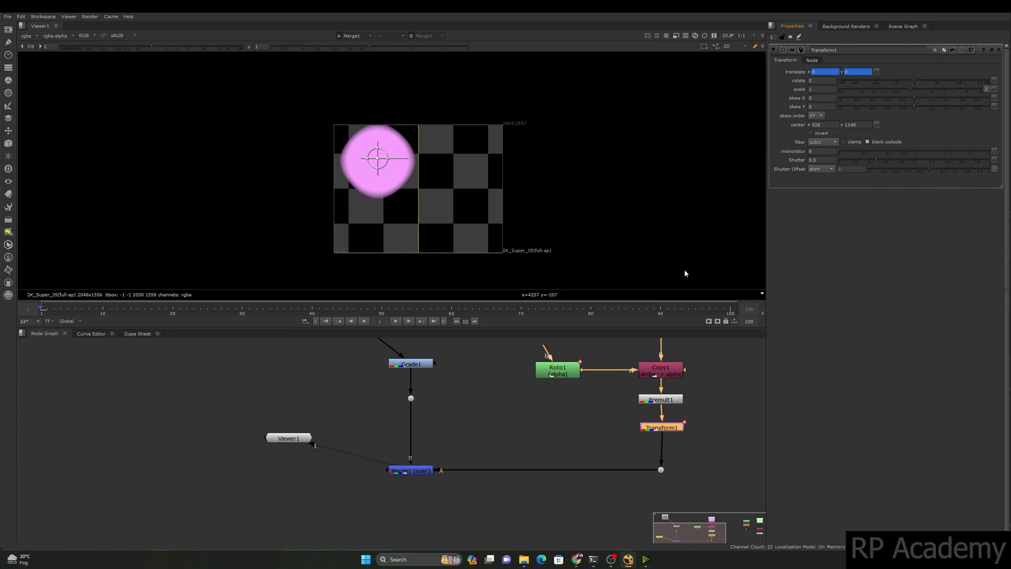
{"action": "left_click", "coordinate": [312, 310]}
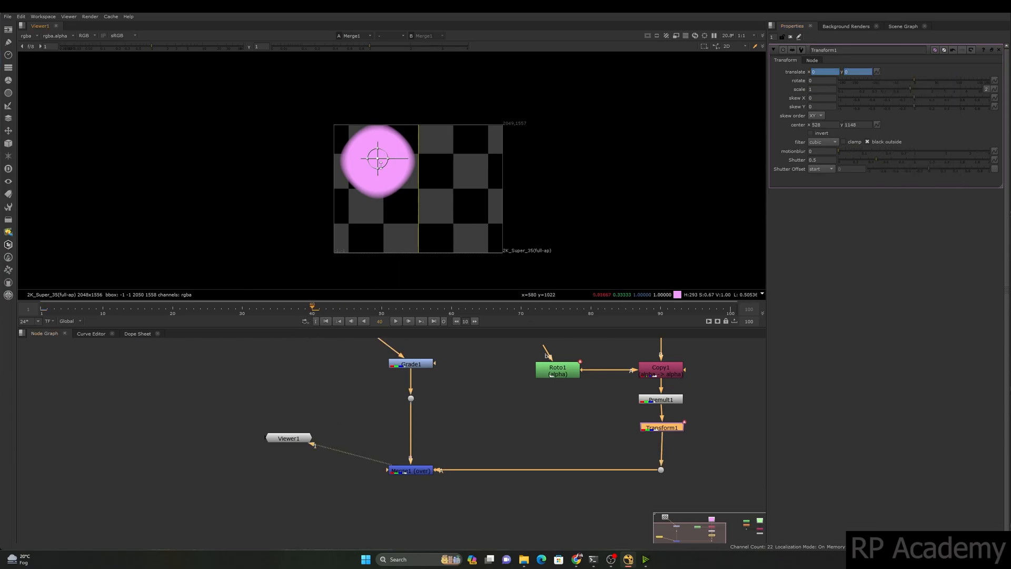
{"action": "left_click_drag", "start_coordinate": [378, 158], "coordinate": [462, 159]}
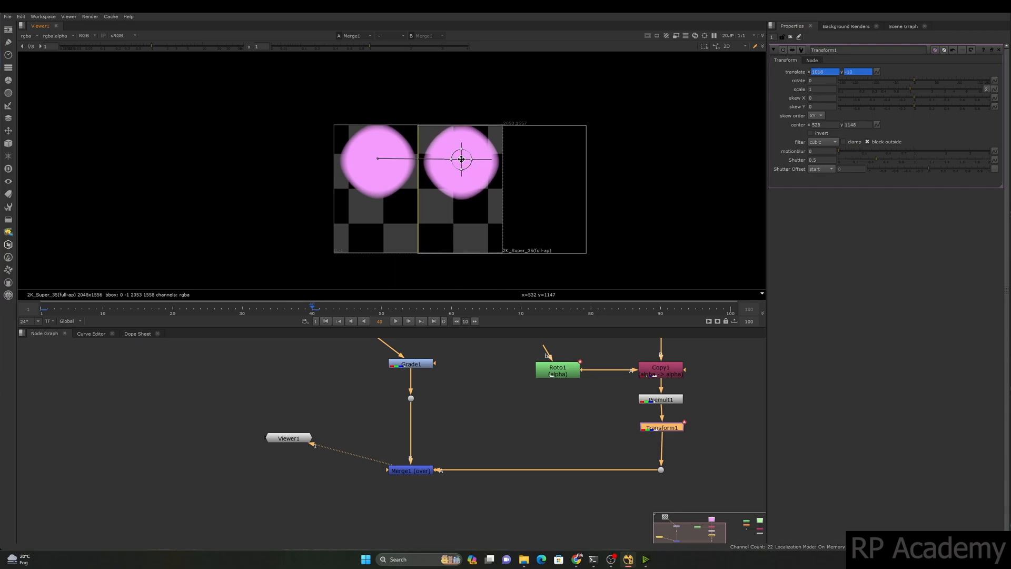
Step: Play the circle's animation from the first frame and stop playback to check the horizontal move
{"action": "left_click", "coordinate": [42, 310]}
{"action": "left_click", "coordinate": [398, 321]}
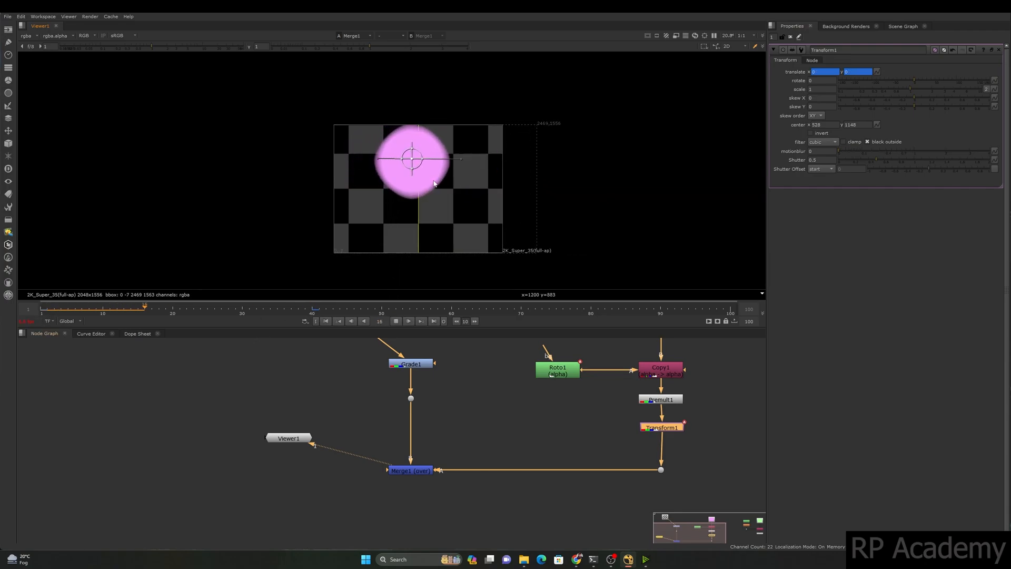
{"action": "left_click", "coordinate": [363, 323]}
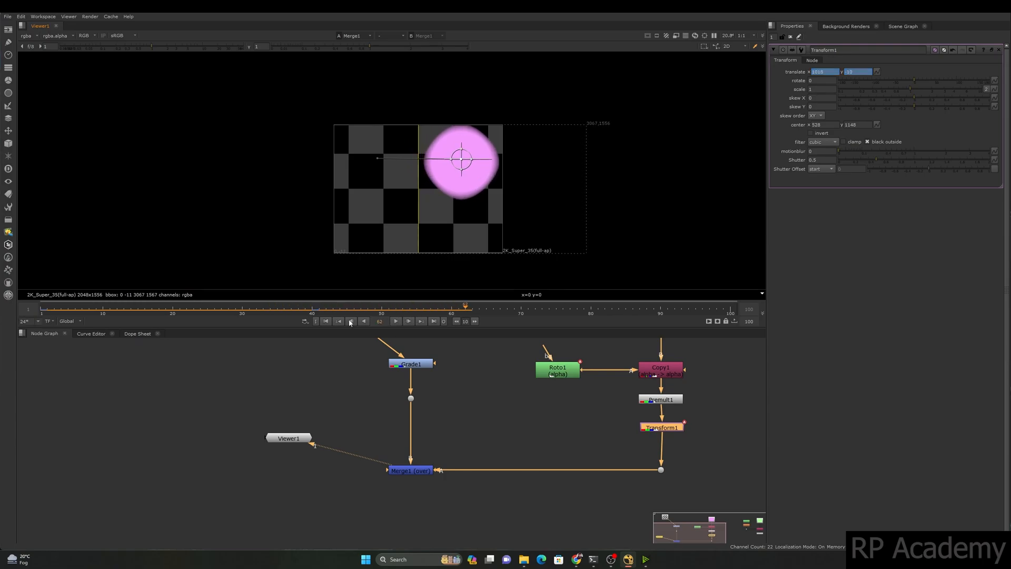
Step: Keyframe the circle at about frame 70 to a translate of about 14, -774, and at frame 100 to about 1066, -774
{"action": "left_click", "coordinate": [315, 310]}
{"action": "left_click", "coordinate": [511, 309]}
{"action": "left_click_drag", "start_coordinate": [462, 160], "coordinate": [378, 221]}
{"action": "left_click", "coordinate": [723, 307]}
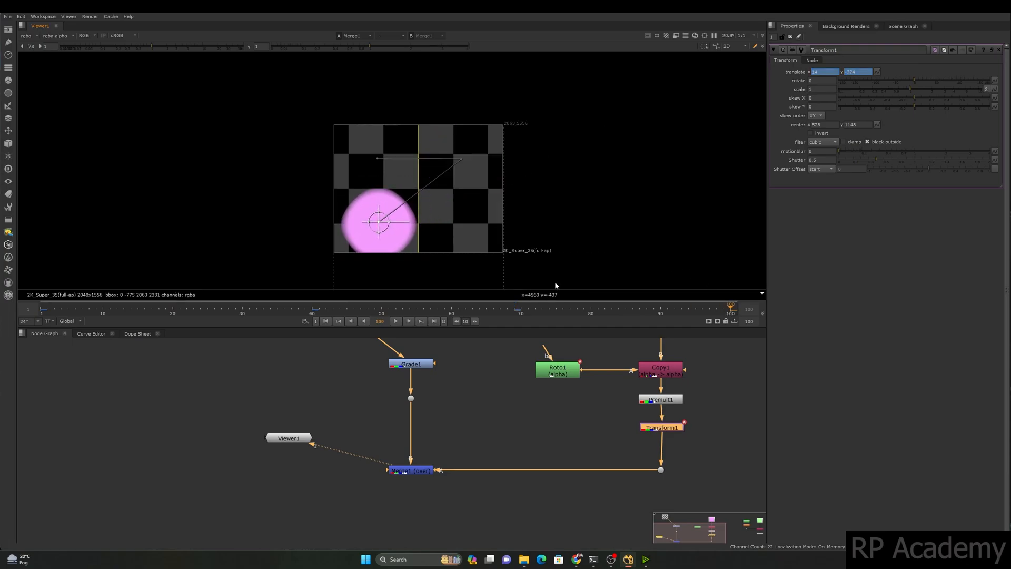
{"action": "left_click_drag", "start_coordinate": [473, 221], "coordinate": [465, 222]}
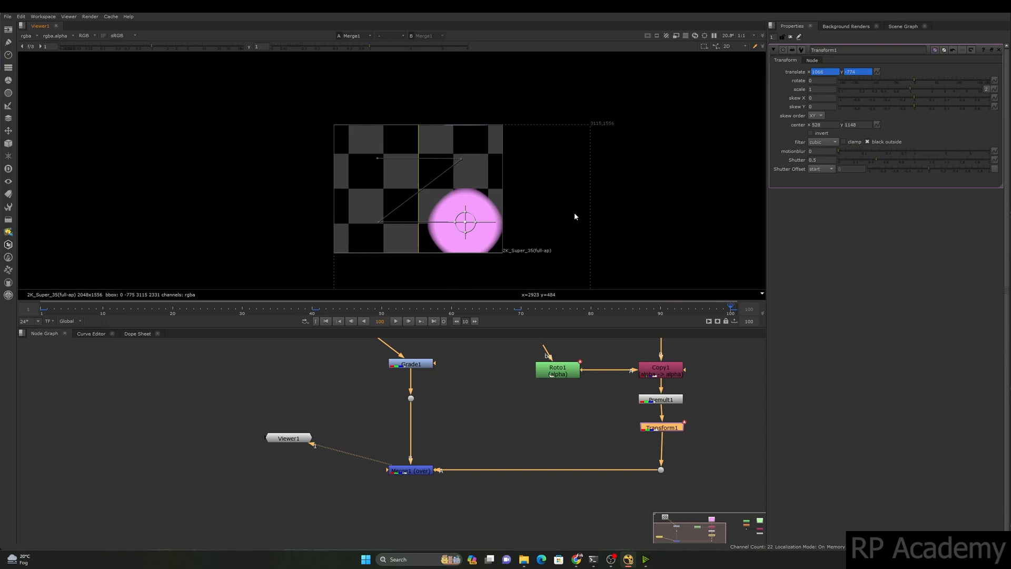
Step: Replay the animation from the start and examine the circle's motion path over the checkerboard
{"action": "left_click", "coordinate": [44, 311]}
{"action": "left_click", "coordinate": [408, 321]}
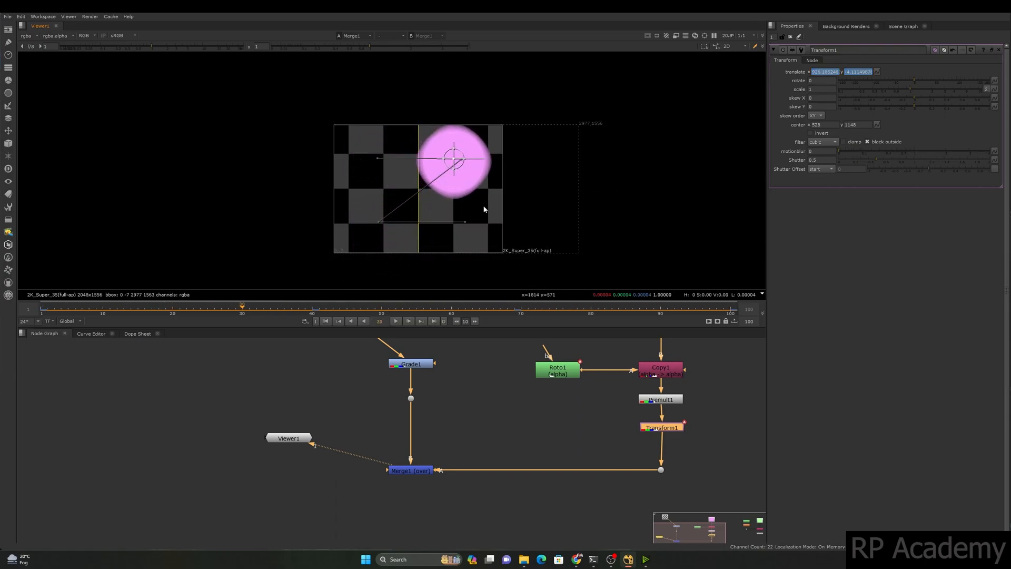
{"action": "left_click_drag", "start_coordinate": [289, 90], "coordinate": [557, 279]}
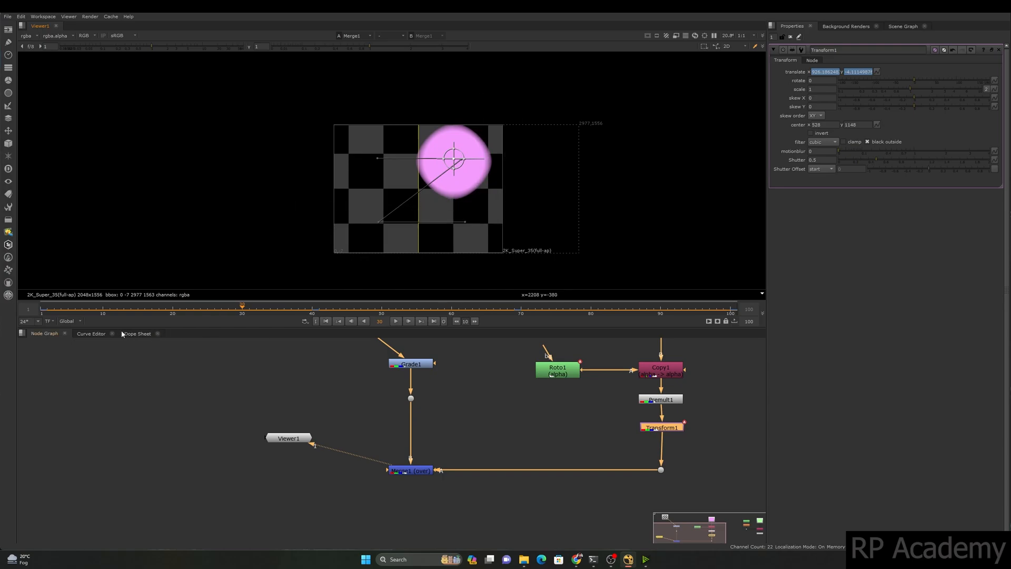
Step: Show the translate curves in the Curve Editor and tilt the translate x tangent at frame 40 steeply downward
{"action": "left_click", "coordinate": [92, 334]}
{"action": "middle_click_drag", "start_coordinate": [622, 432], "coordinate": [420, 469]}
{"action": "scroll", "coordinate": [529, 451], "scroll_direction": "down", "scroll_amount": 4}
{"action": "scroll", "coordinate": [529, 452], "scroll_direction": "down", "scroll_amount": 2}
{"action": "left_click_drag", "start_coordinate": [332, 366], "coordinate": [343, 335]}
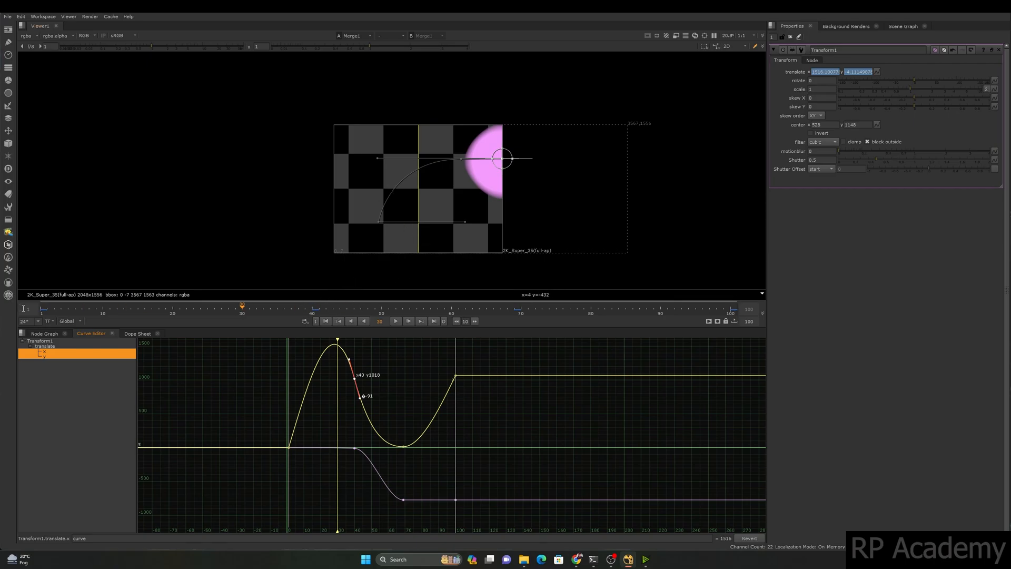
Step: Play the circle's animation from frame 1 and stop it near the end to check the edited x curve
{"action": "left_click", "coordinate": [41, 310]}
{"action": "left_click", "coordinate": [396, 321]}
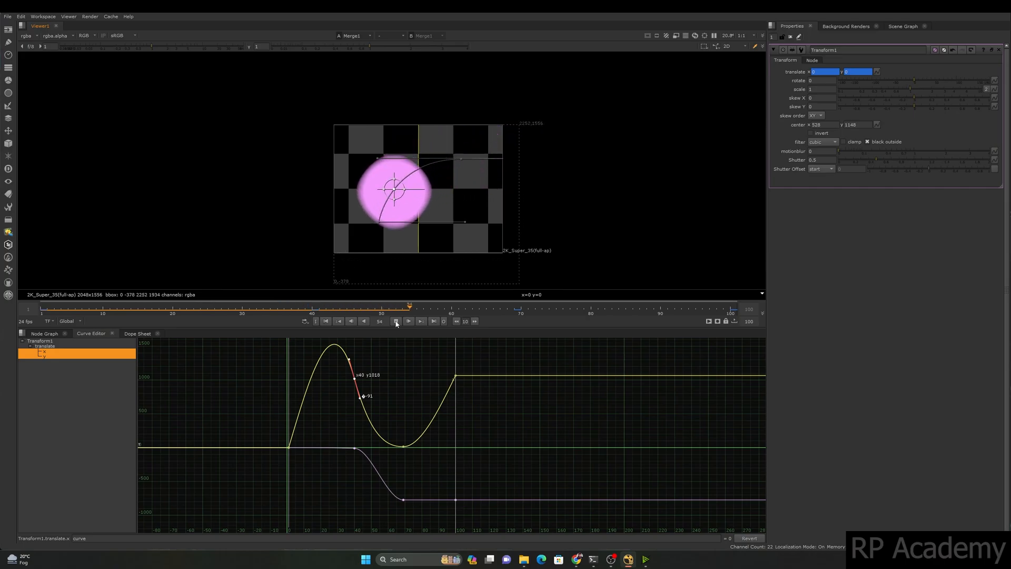
{"action": "left_click", "coordinate": [397, 322]}
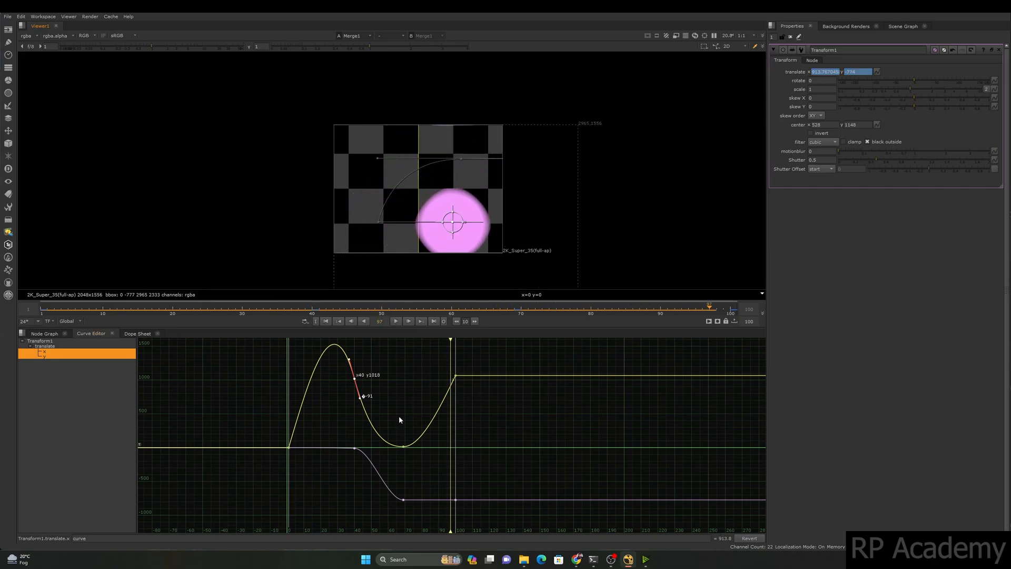
Step: Remove the translate keys at frame 100 and tilt the translate y tangent at frame 40 downward
{"action": "key", "text": "h"}
{"action": "key", "text": "ctrl+z"}
{"action": "left_click_drag", "start_coordinate": [324, 427], "coordinate": [410, 500]}
{"action": "left_click", "coordinate": [404, 499]}
{"action": "left_click_drag", "start_coordinate": [342, 479], "coordinate": [362, 456]}
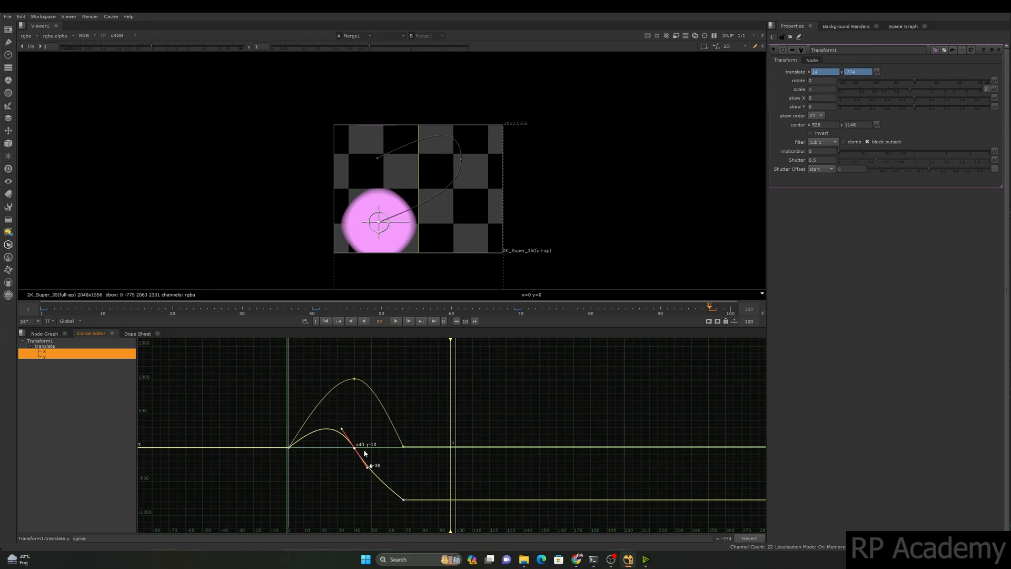
Step: Replay the animation from frame 1 and stop it to check the circle's curved motion path
{"action": "left_click", "coordinate": [42, 309]}
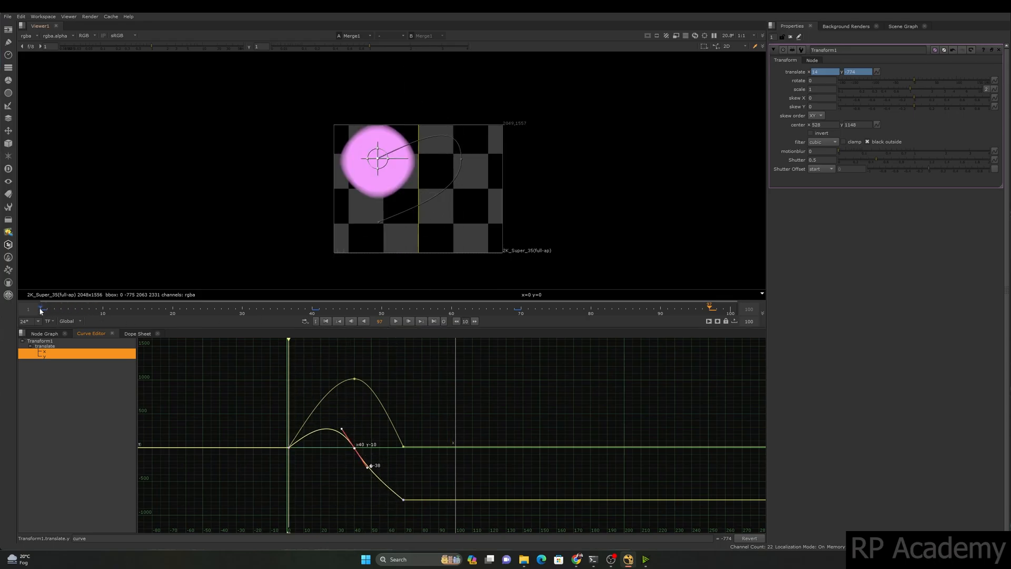
{"action": "left_click", "coordinate": [393, 321]}
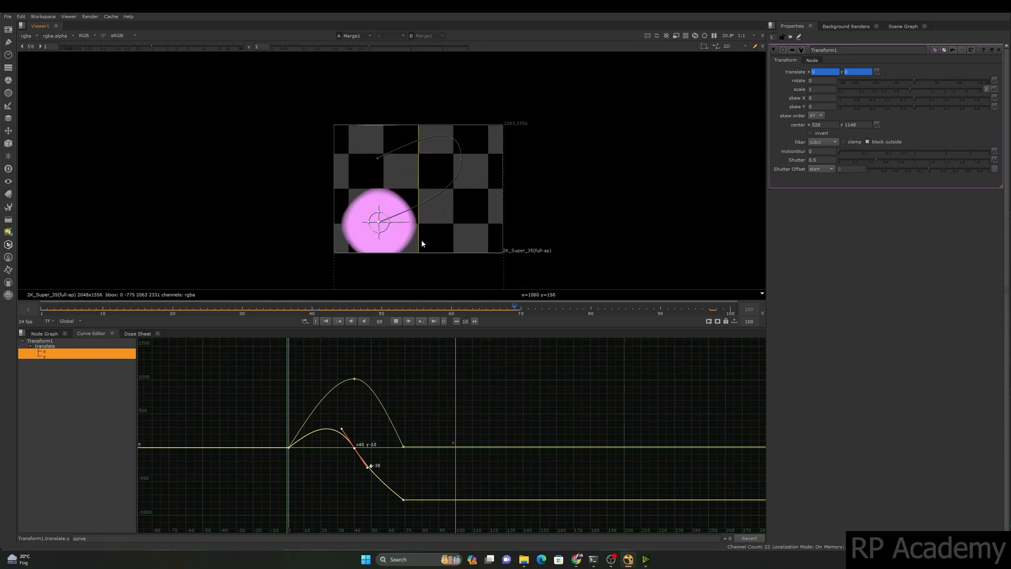
{"action": "left_click", "coordinate": [396, 322]}
Step: Delete the translate y keys at frames 70 and 40 and the translate x key at about frame 70
{"action": "middle_click_drag", "start_coordinate": [434, 397], "coordinate": [422, 363]}
{"action": "mouse_move", "coordinate": [379, 495]}
{"action": "left_mouse_down"}
{"action": "mouse_move", "coordinate": [402, 454]}
{"action": "mouse_move", "coordinate": [382, 490]}
{"action": "left_mouse_up"}
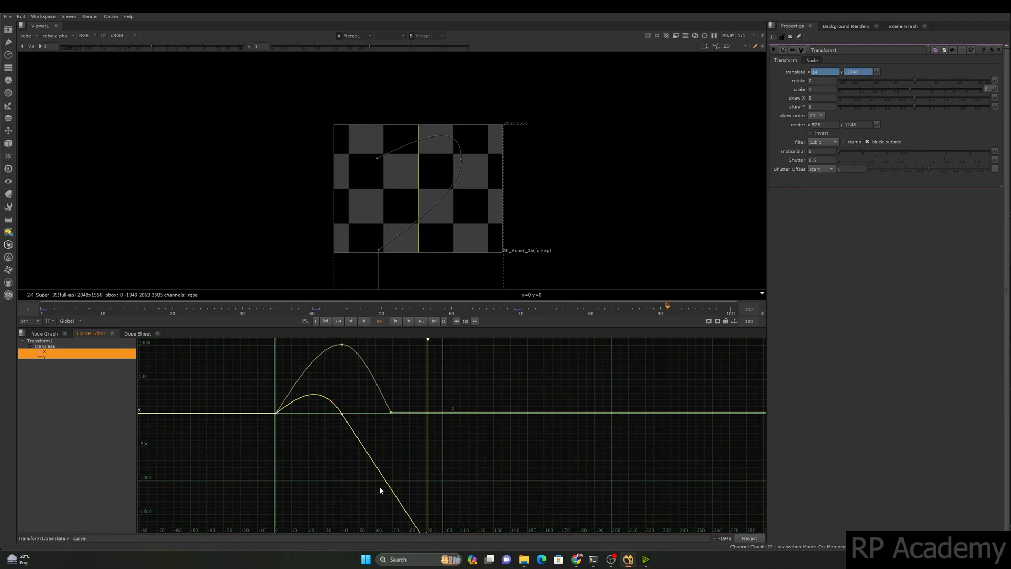
{"action": "left_click_drag", "start_coordinate": [354, 393], "coordinate": [336, 437]}
{"action": "key", "text": "Delete"}
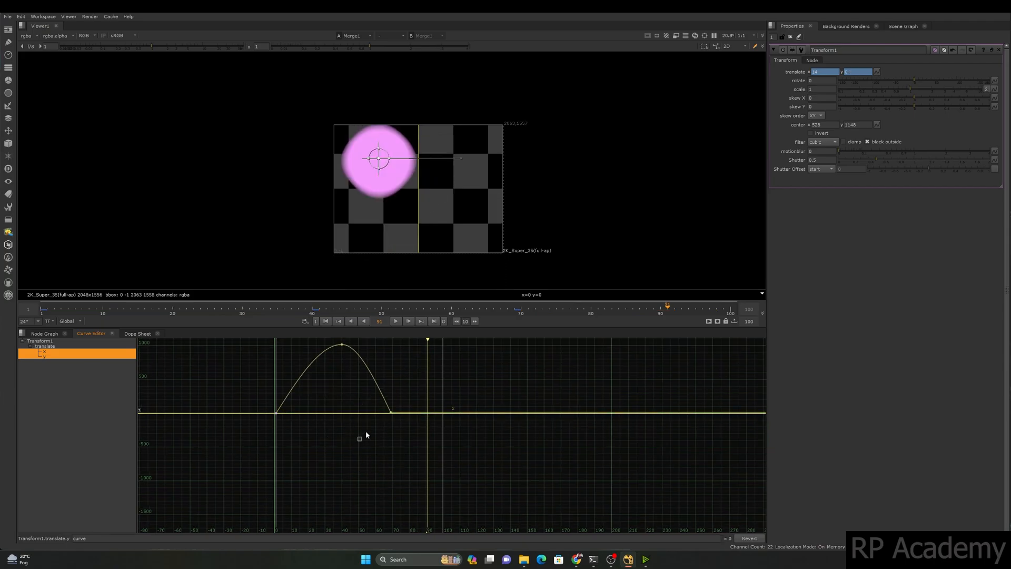
{"action": "left_click_drag", "start_coordinate": [360, 439], "coordinate": [404, 392]}
{"action": "key", "text": "Delete"}
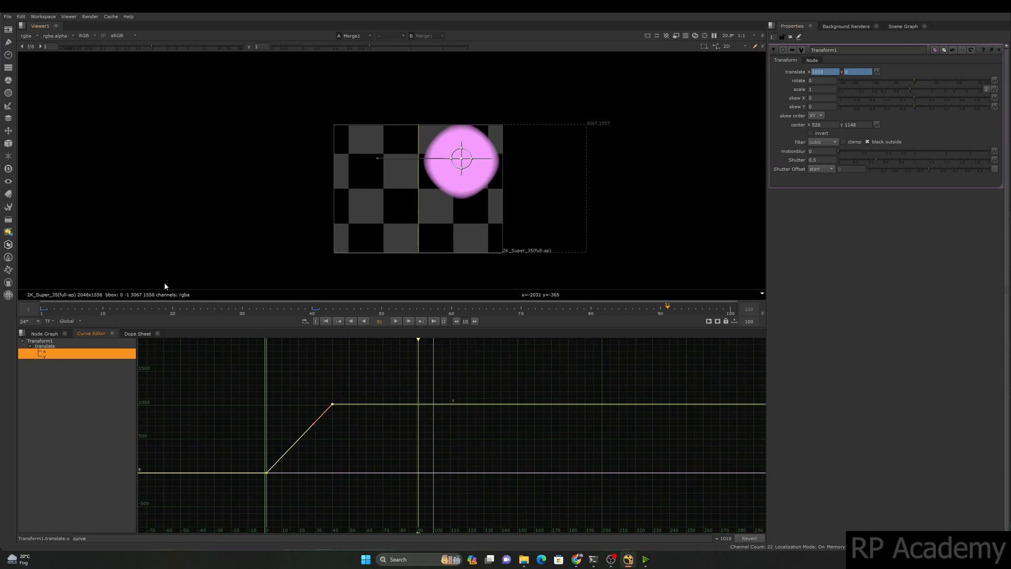
Step: Check the circle at frames 1 and 40, and delete the remaining translate x key at frame 40
{"action": "left_click", "coordinate": [42, 311]}
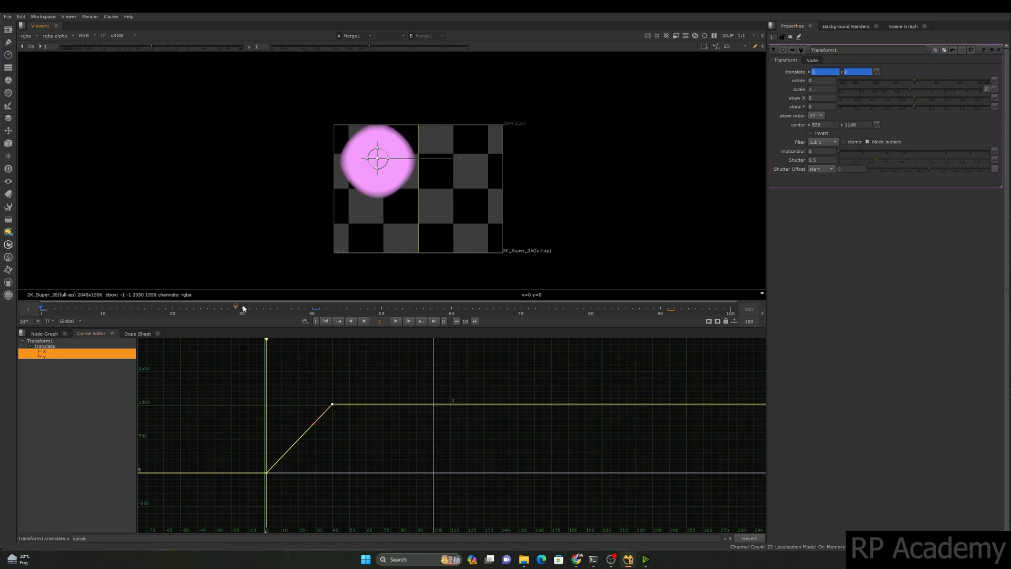
{"action": "left_click", "coordinate": [315, 310]}
{"action": "left_click_drag", "start_coordinate": [355, 440], "coordinate": [309, 385]}
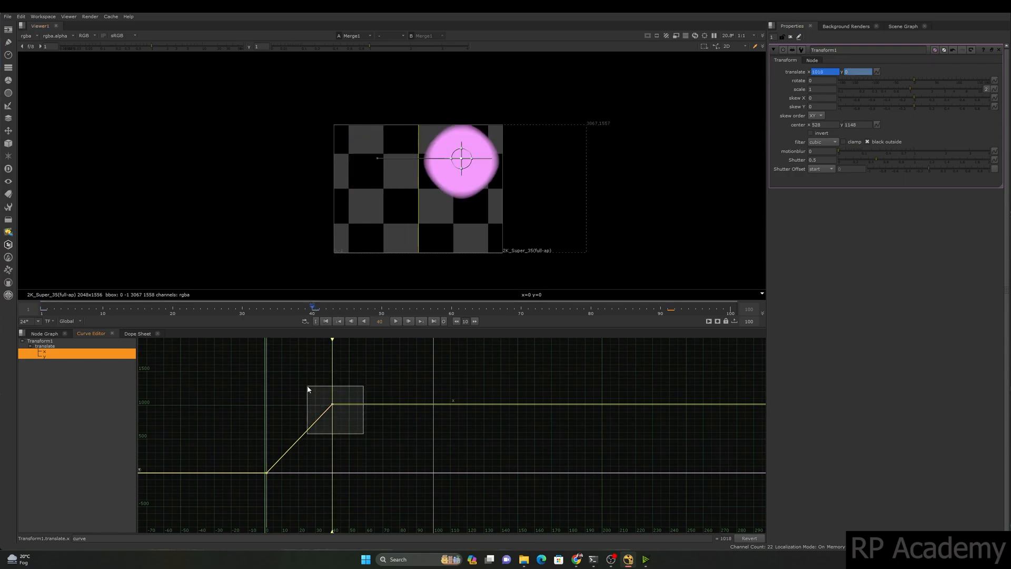
{"action": "key", "text": "Delete"}
Step: At frame 1, clear all animation from Transform1's translate with No animation and return to the Node Graph
{"action": "left_click", "coordinate": [42, 311]}
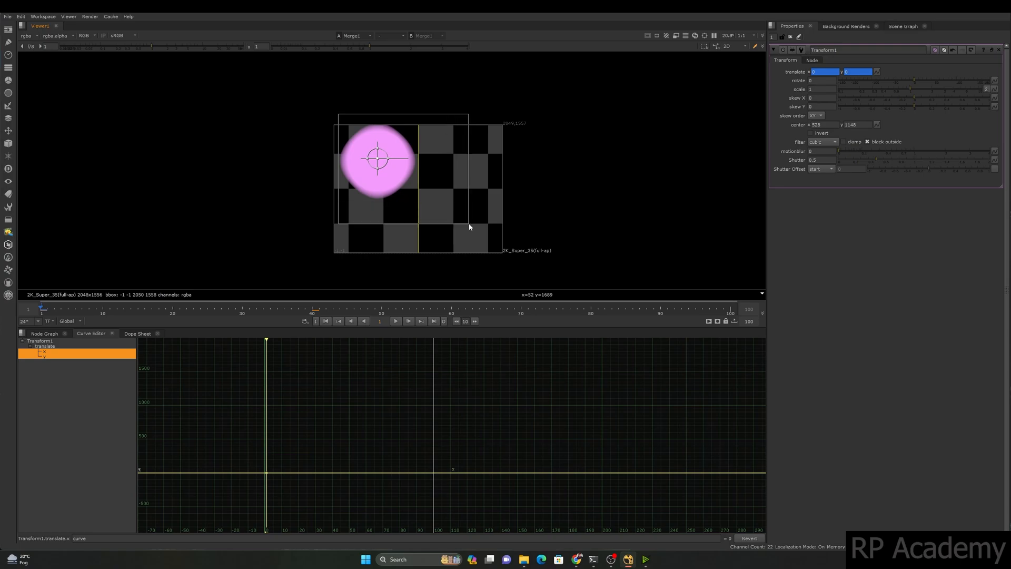
{"action": "left_click", "coordinate": [877, 72]}
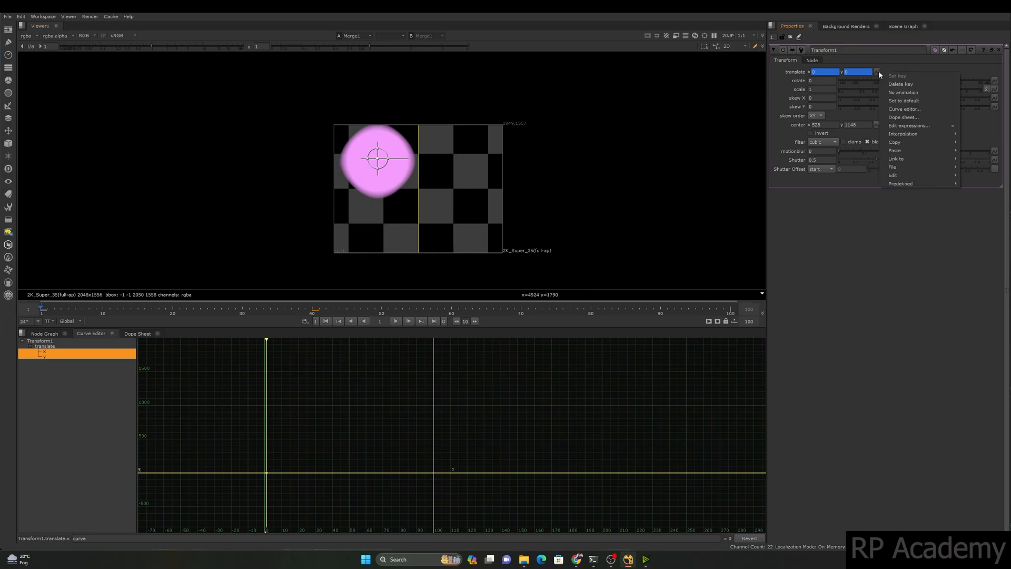
{"action": "left_click", "coordinate": [916, 93]}
{"action": "left_click_drag", "start_coordinate": [543, 74], "coordinate": [205, 265]}
{"action": "left_click", "coordinate": [45, 333]}
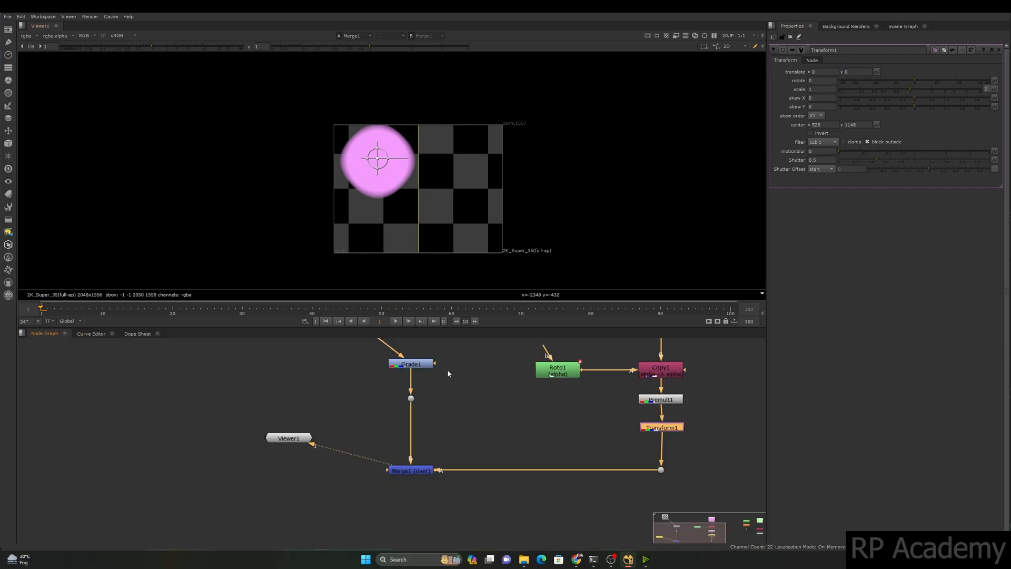
Step: Play the timeline briefly to check that the circle stays still, and return to frame 1
{"action": "scroll", "coordinate": [446, 369], "scroll_direction": "down", "scroll_amount": 5}
{"action": "left_click_drag", "start_coordinate": [521, 389], "coordinate": [435, 418]}
{"action": "left_click", "coordinate": [395, 321]}
{"action": "left_click", "coordinate": [128, 312]}
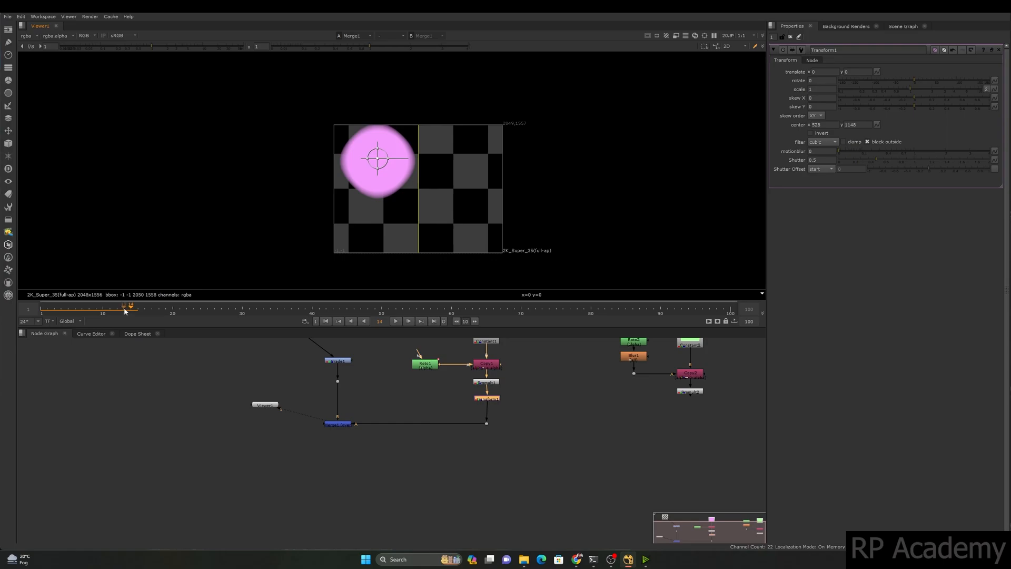
{"action": "left_click", "coordinate": [42, 309]}
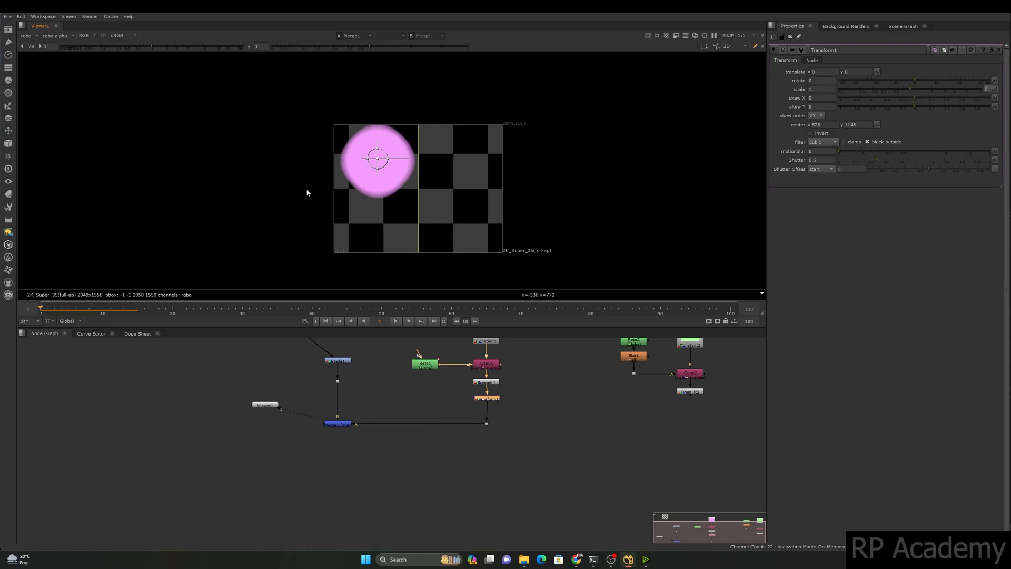